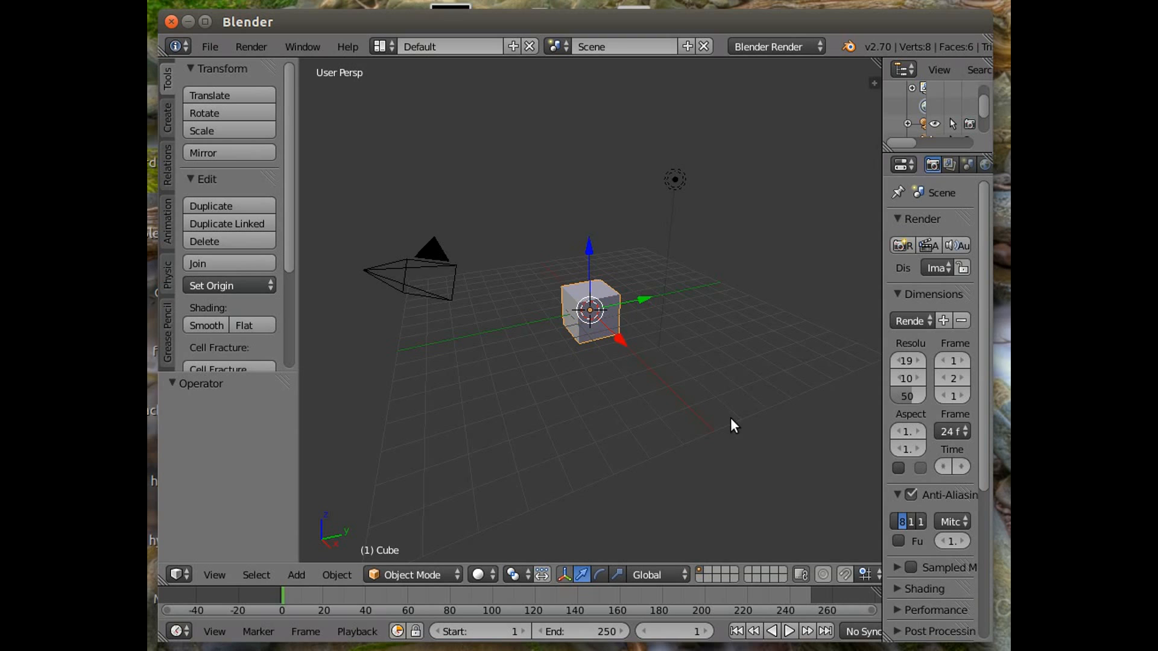
# Open the 3D view's properties sidebar and start the Screencast Keys display.
pyautogui.press('n')
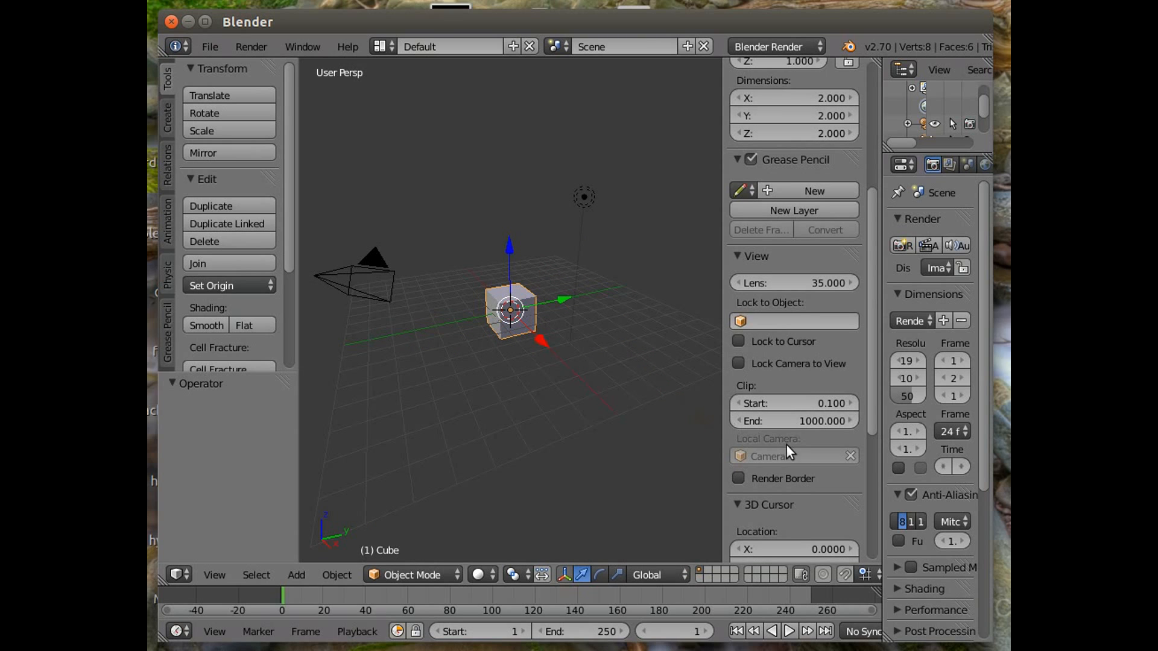
pyautogui.scroll(-4, 788, 458)
pyautogui.scroll(-5, 783, 503)
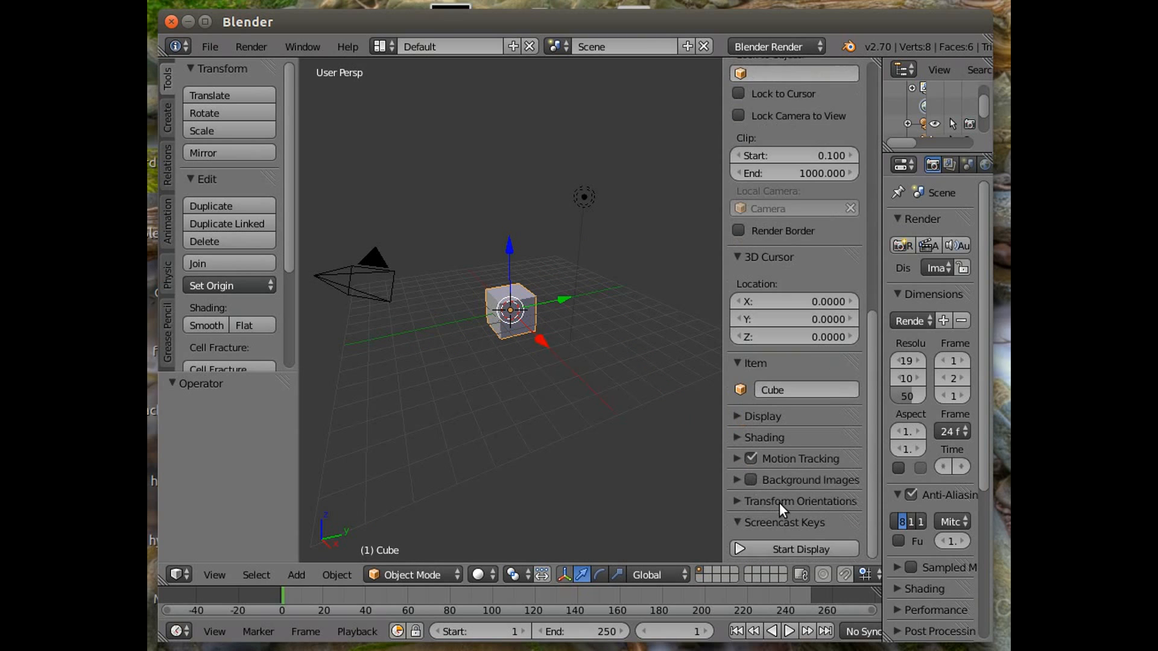
pyautogui.click(792, 549)
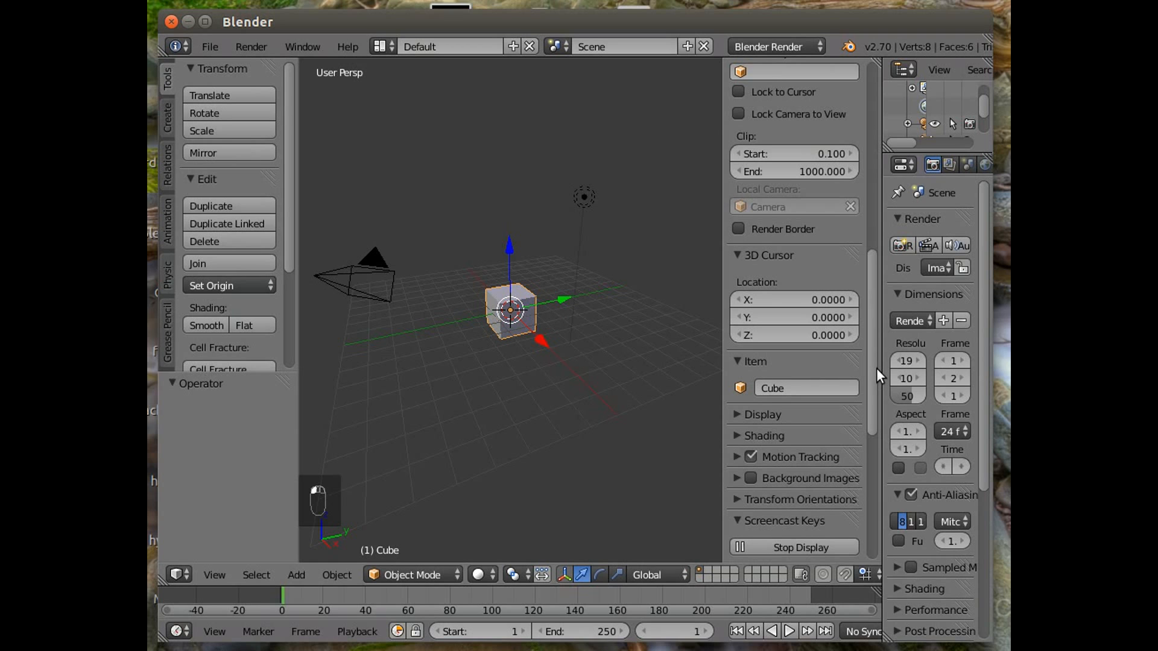
pyautogui.moveTo(877, 370); pyautogui.dragTo(876, 426)
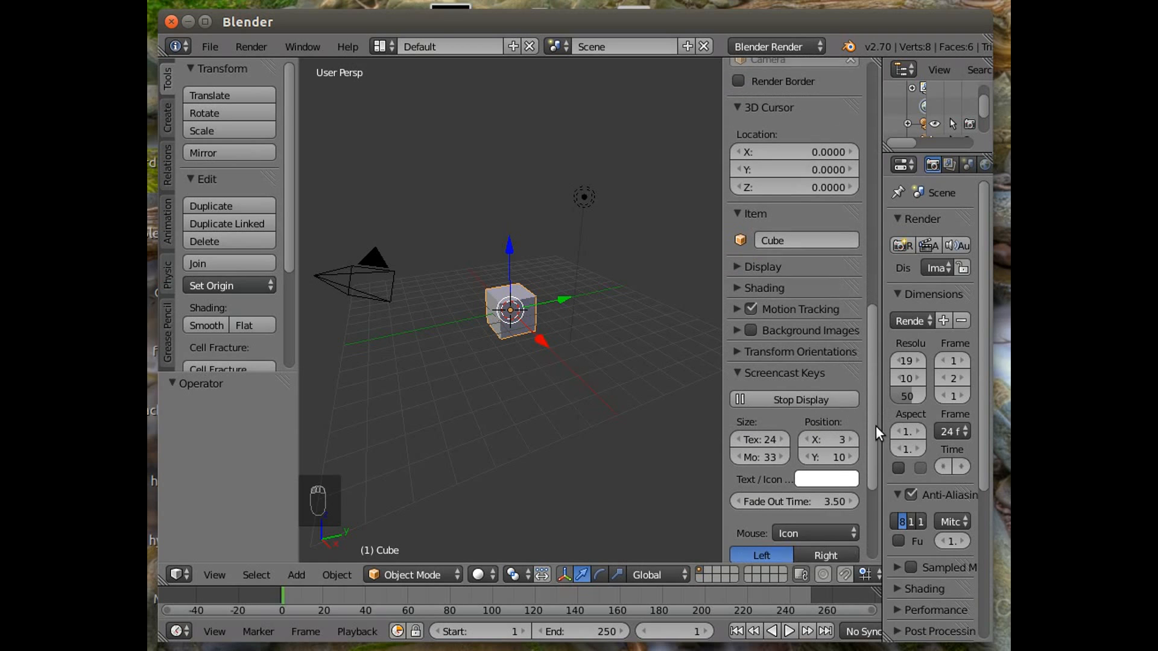
# Enable Background Images and add viv-martini-glass.jpg from the Desktop as the background image.
pyautogui.click(737, 326)
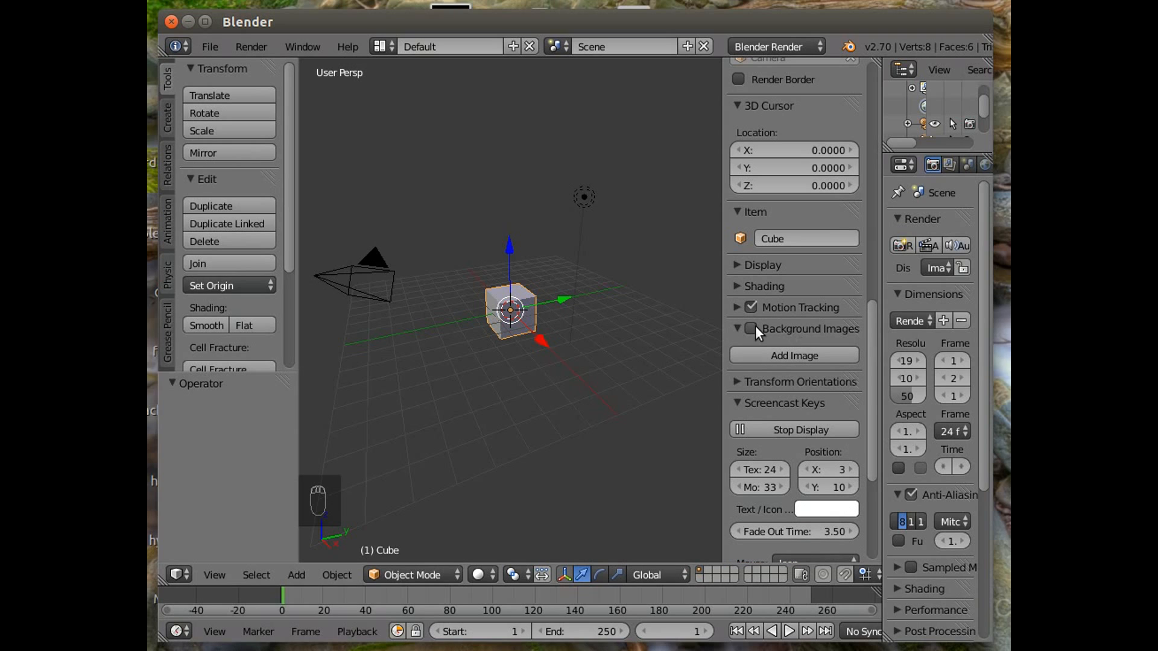
pyautogui.click(785, 356)
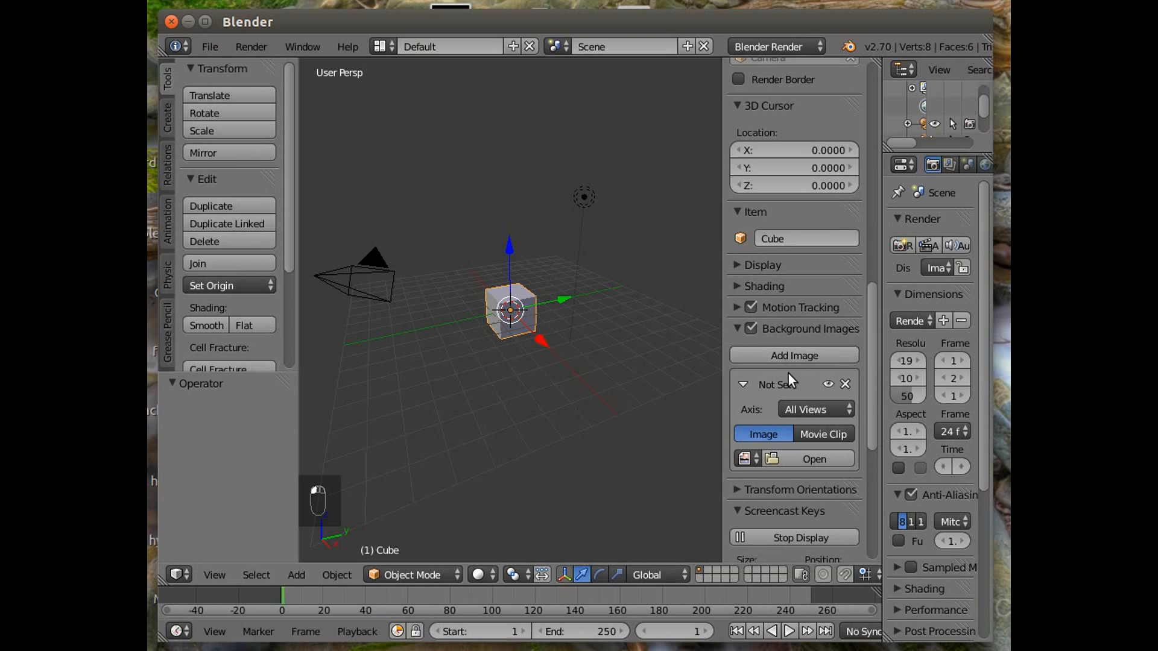
pyautogui.click(817, 457)
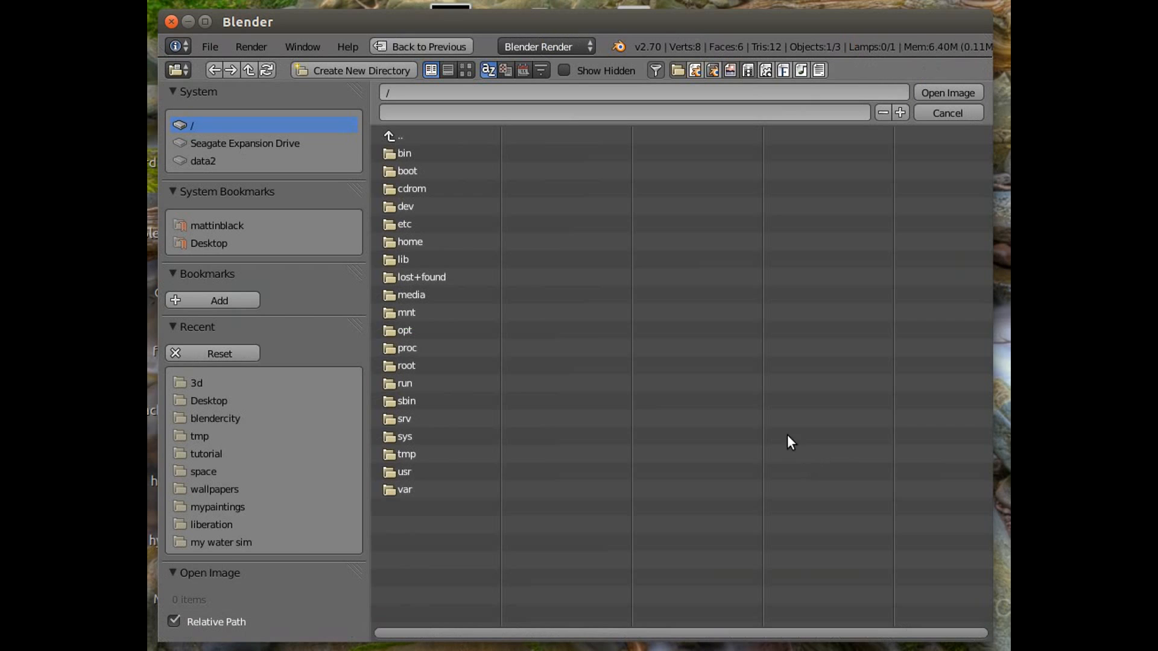
pyautogui.click(194, 243)
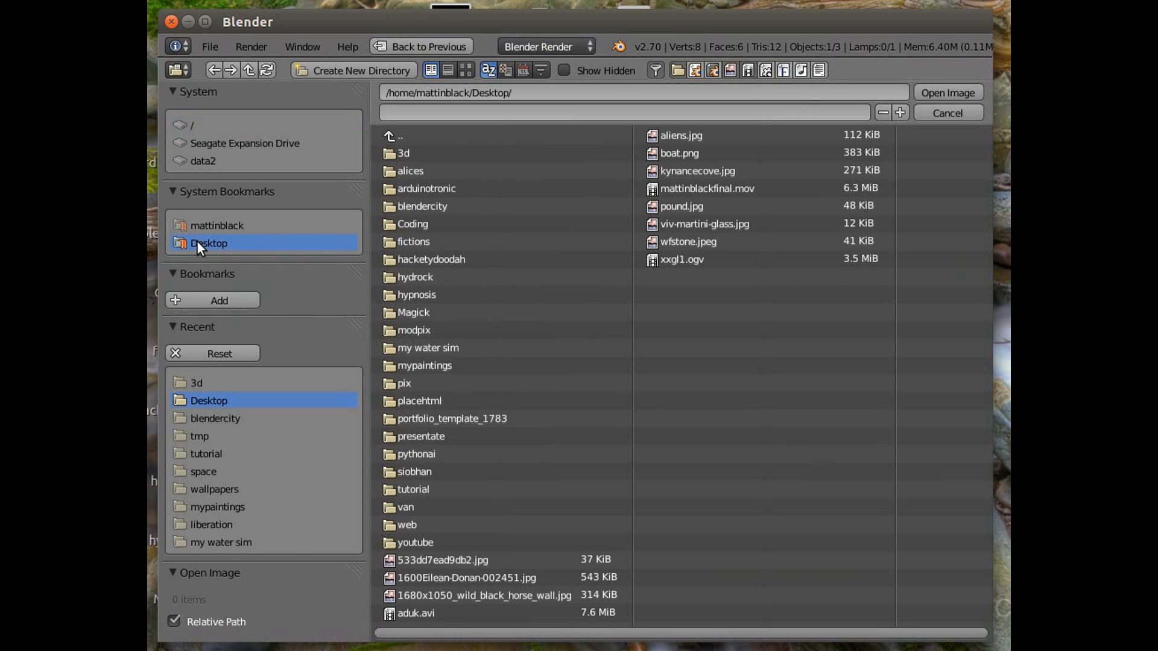
pyautogui.click(707, 225)
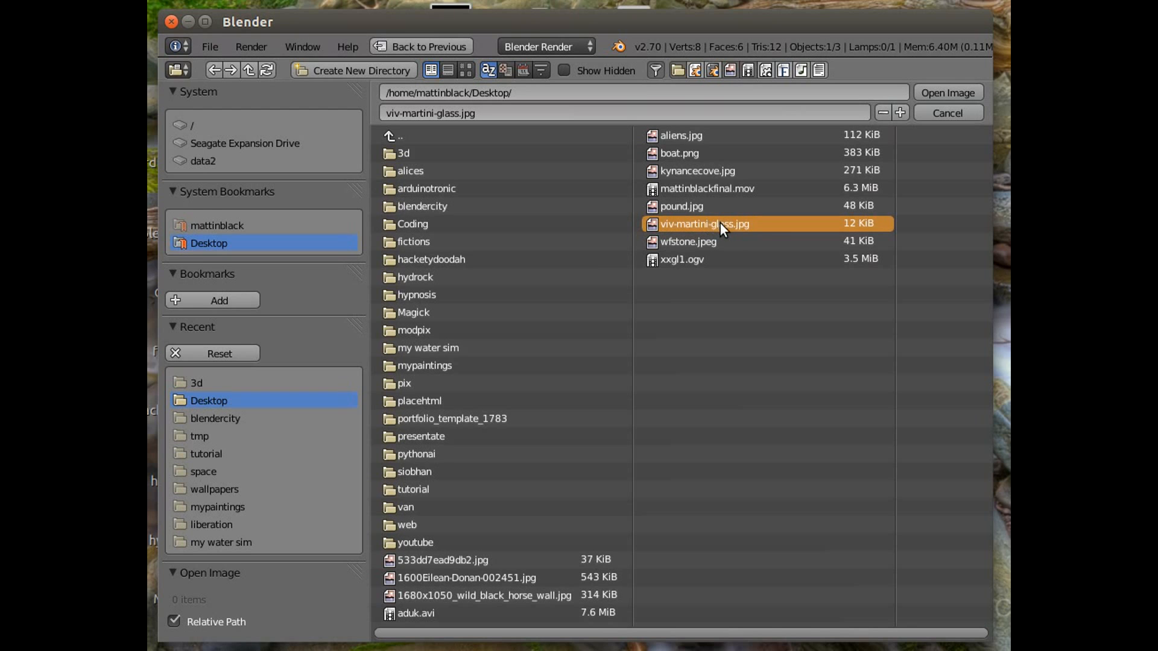
pyautogui.doubleClick(720, 223)
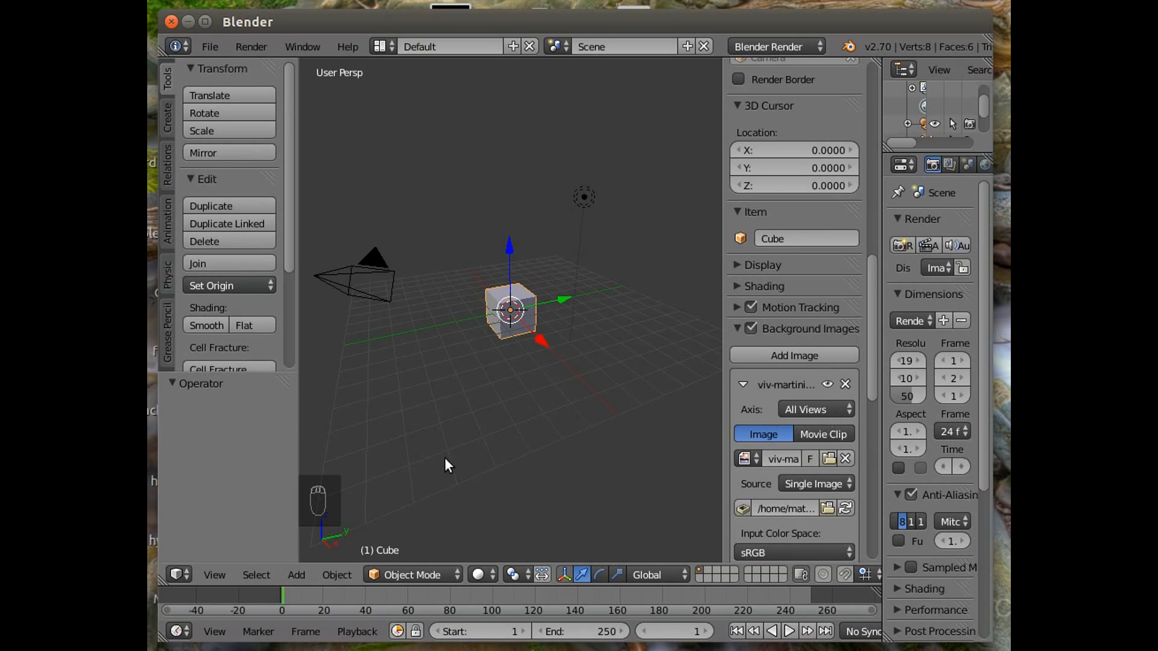
# In front view, set the background image's opacity to about 0.47 and its size to 4.5.
pyautogui.click(212, 573)
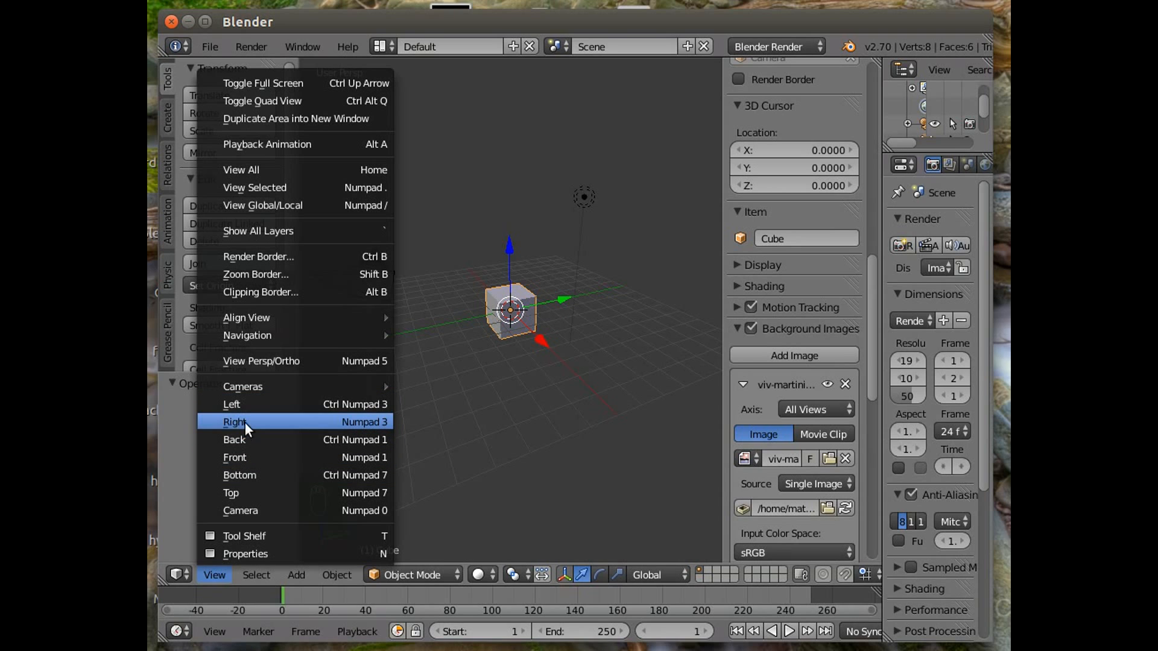
pyautogui.click(250, 456)
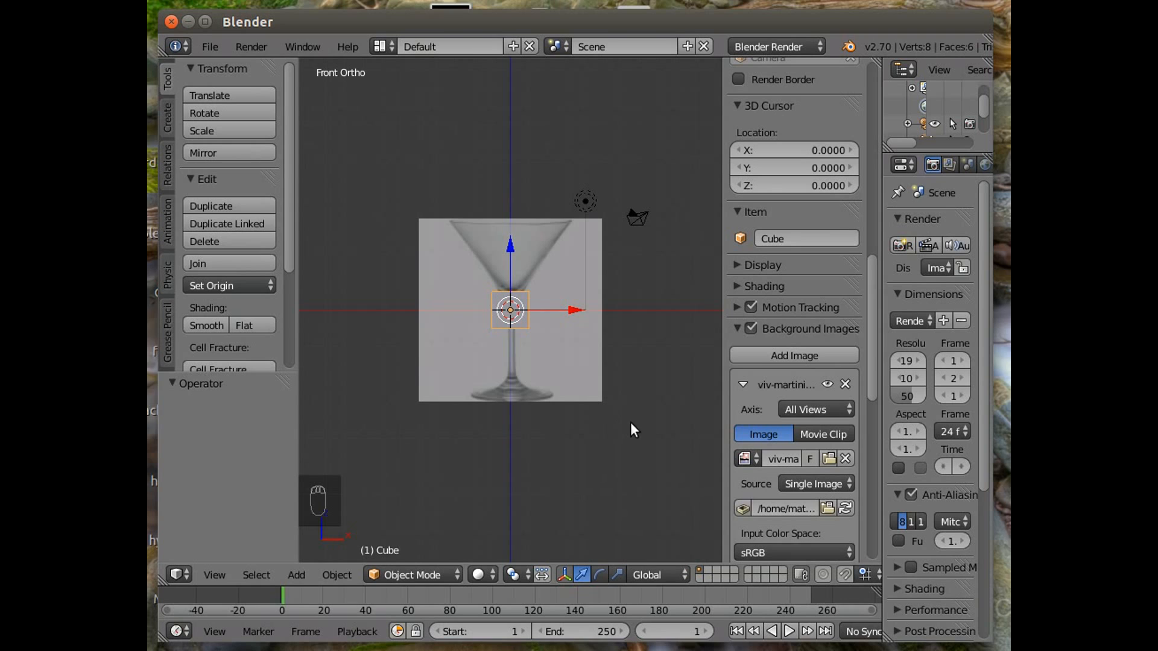
pyautogui.scroll(-3, 819, 404)
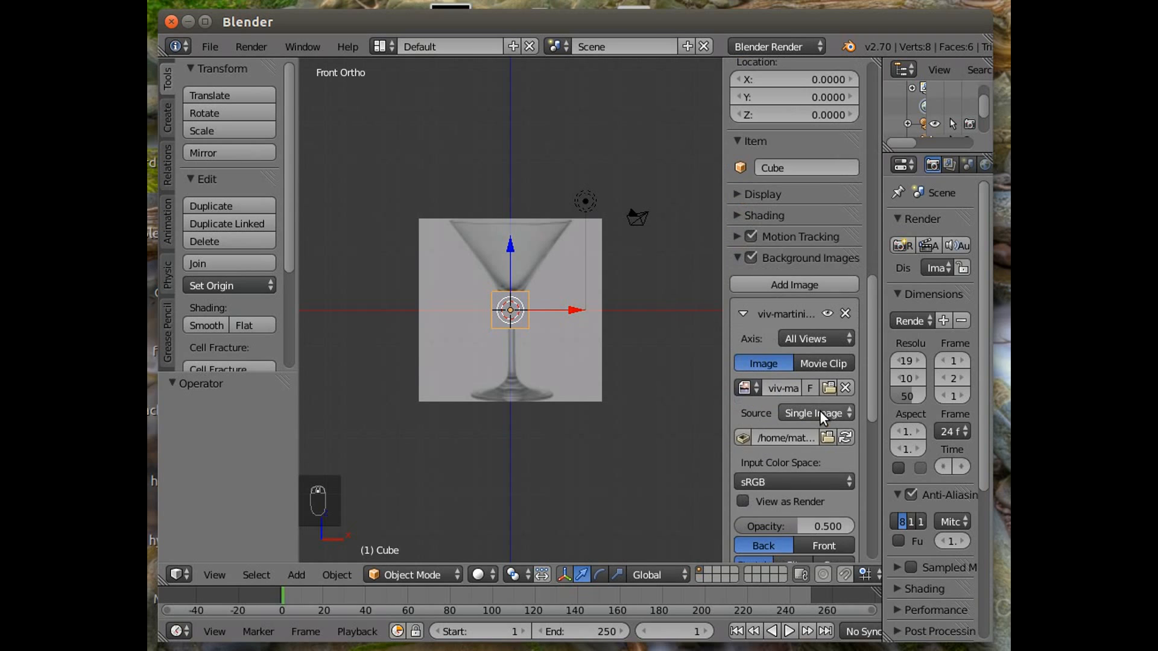
pyautogui.scroll(-3, 820, 432)
pyautogui.moveTo(794, 455)
pyautogui.mouseDown()
pyautogui.moveTo(774, 456)
pyautogui.moveTo(854, 455)
pyautogui.moveTo(778, 456)
pyautogui.moveTo(803, 455)
pyautogui.moveTo(793, 455)
pyautogui.mouseUp()
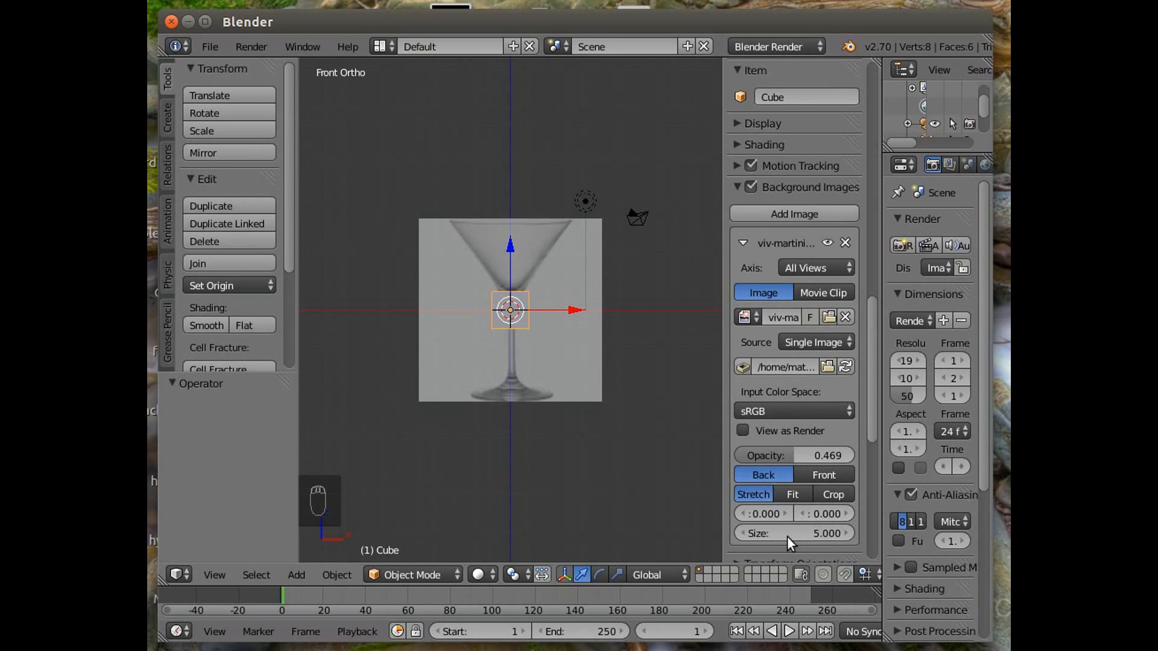
pyautogui.moveTo(778, 533)
pyautogui.mouseDown()
pyautogui.moveTo(953, 533)
pyautogui.moveTo(649, 534)
pyautogui.moveTo(946, 534)
pyautogui.moveTo(751, 534)
pyautogui.moveTo(778, 534)
pyautogui.mouseUp()
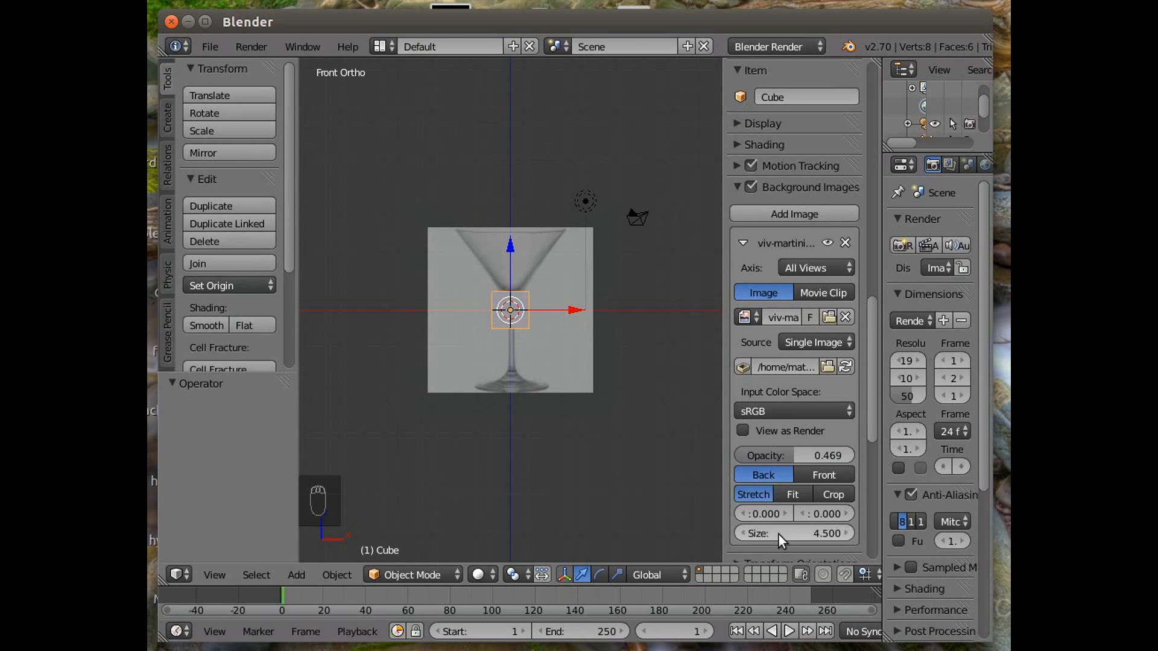
# Delete the default cube.
pyautogui.scroll(2, 580, 516)
pyautogui.scroll(1, 579, 513)
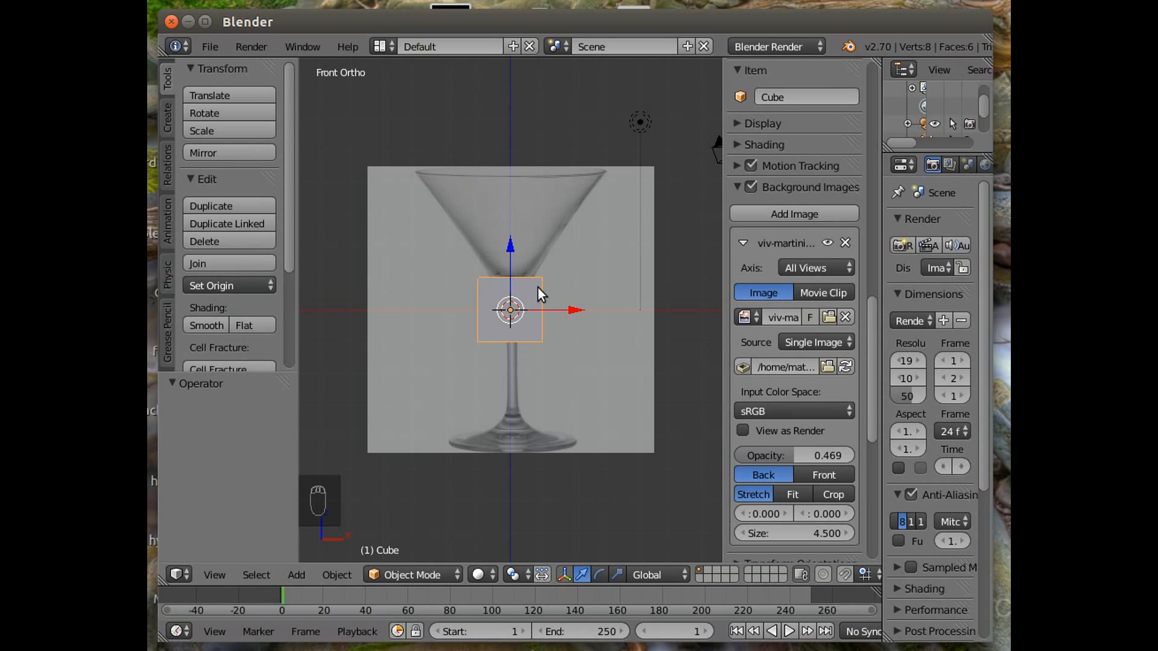
pyautogui.press('x')
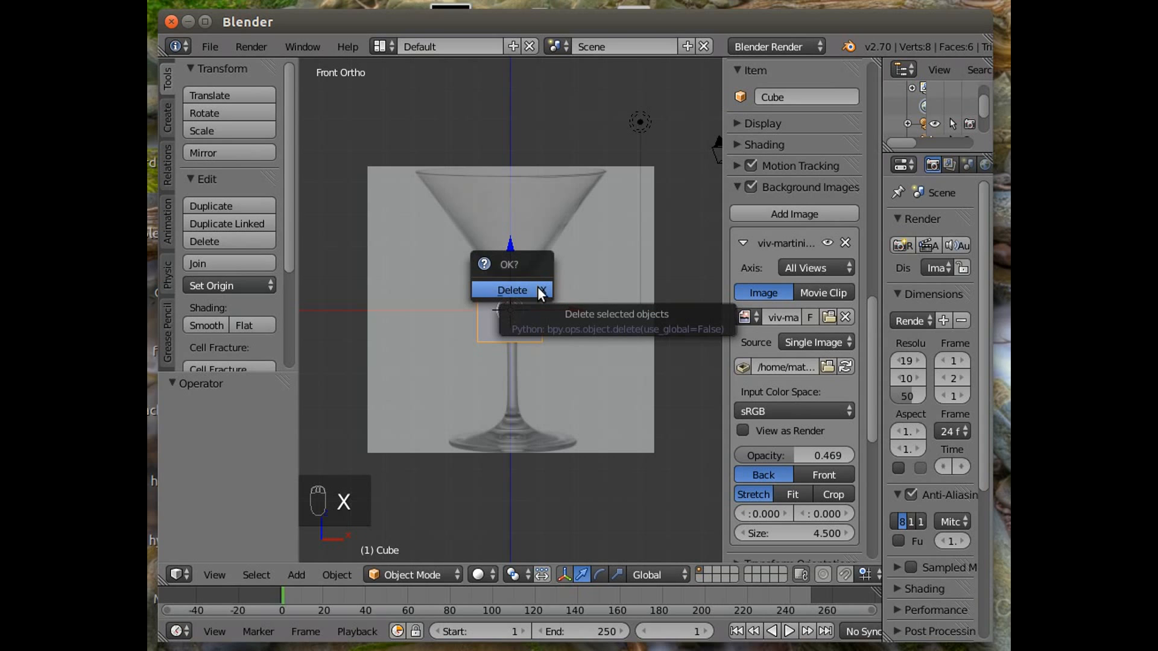
pyautogui.click(539, 290)
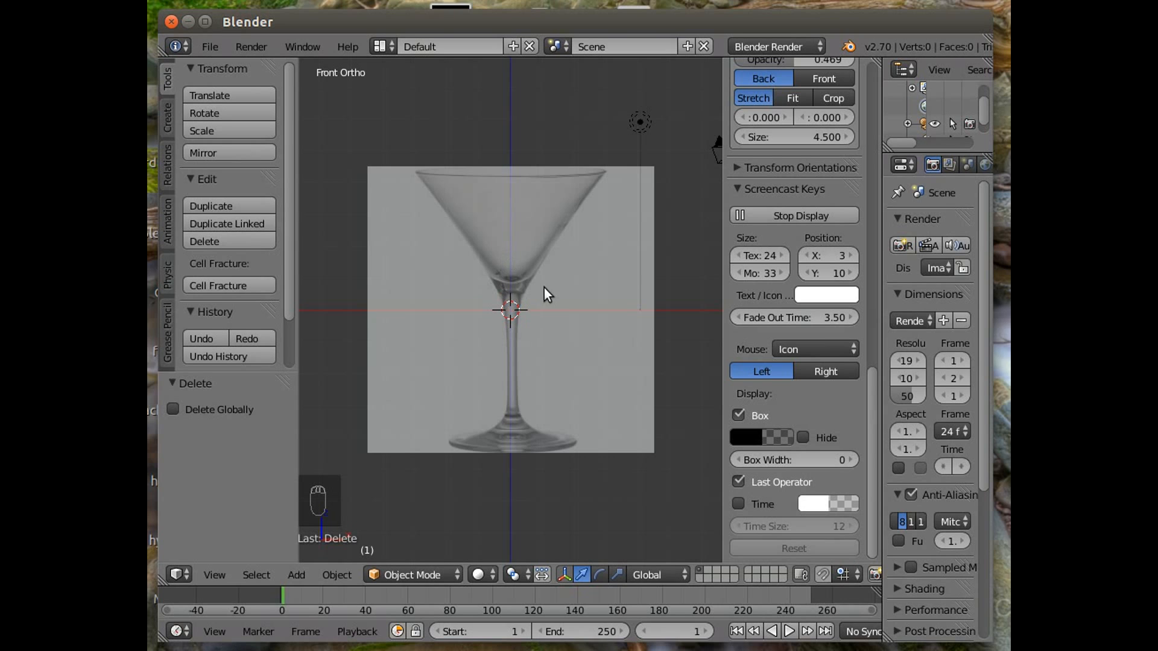
# Add a mesh cylinder with 100 vertices.
pyautogui.click(295, 574)
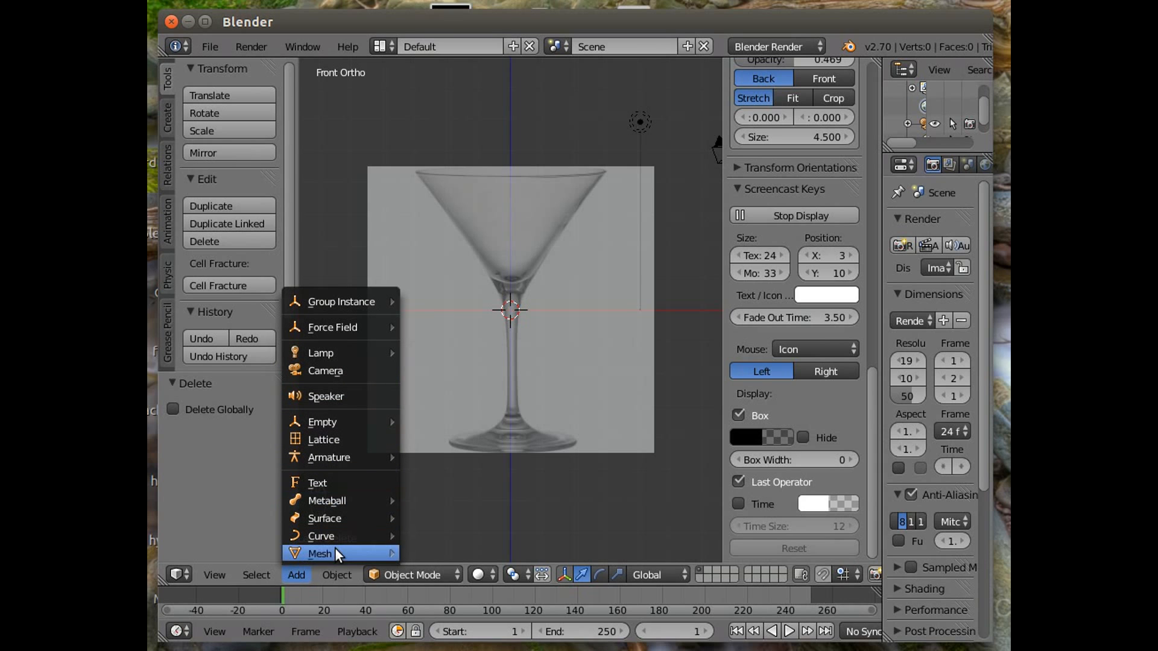
pyautogui.moveTo(334, 550)
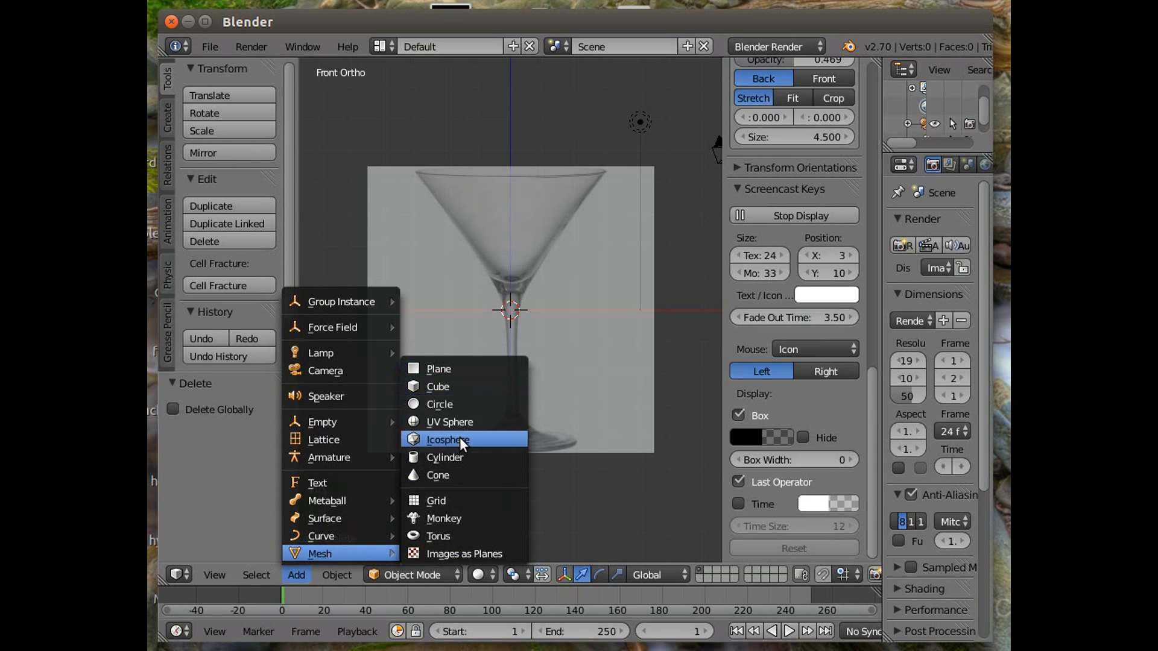
pyautogui.click(460, 457)
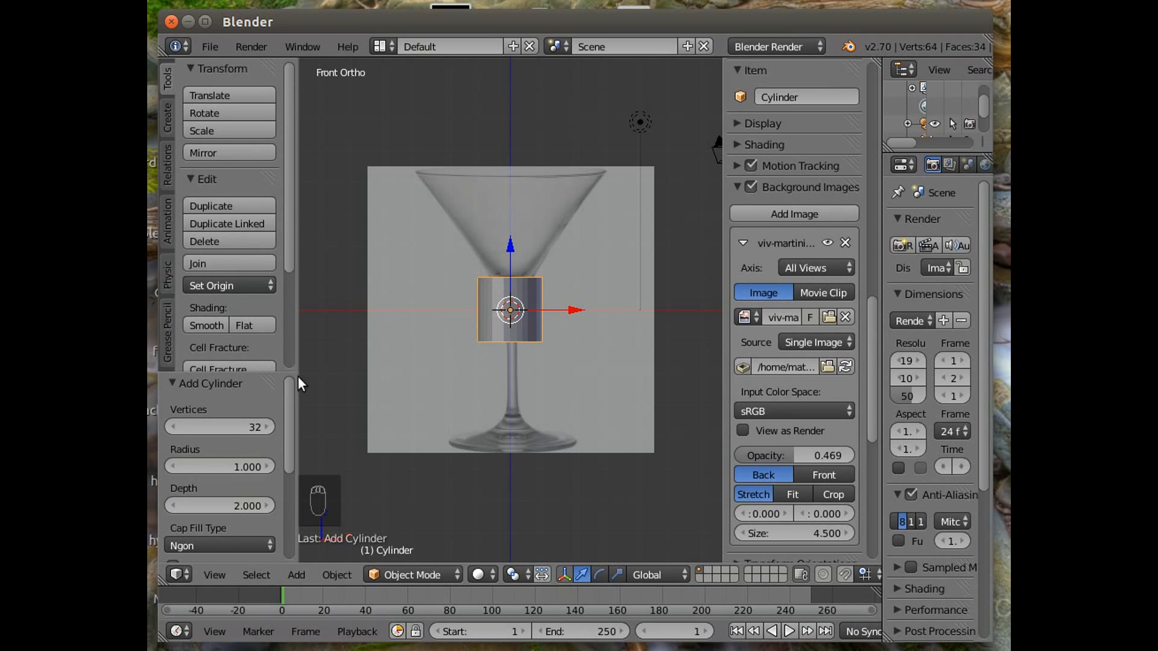
pyautogui.click(219, 426)
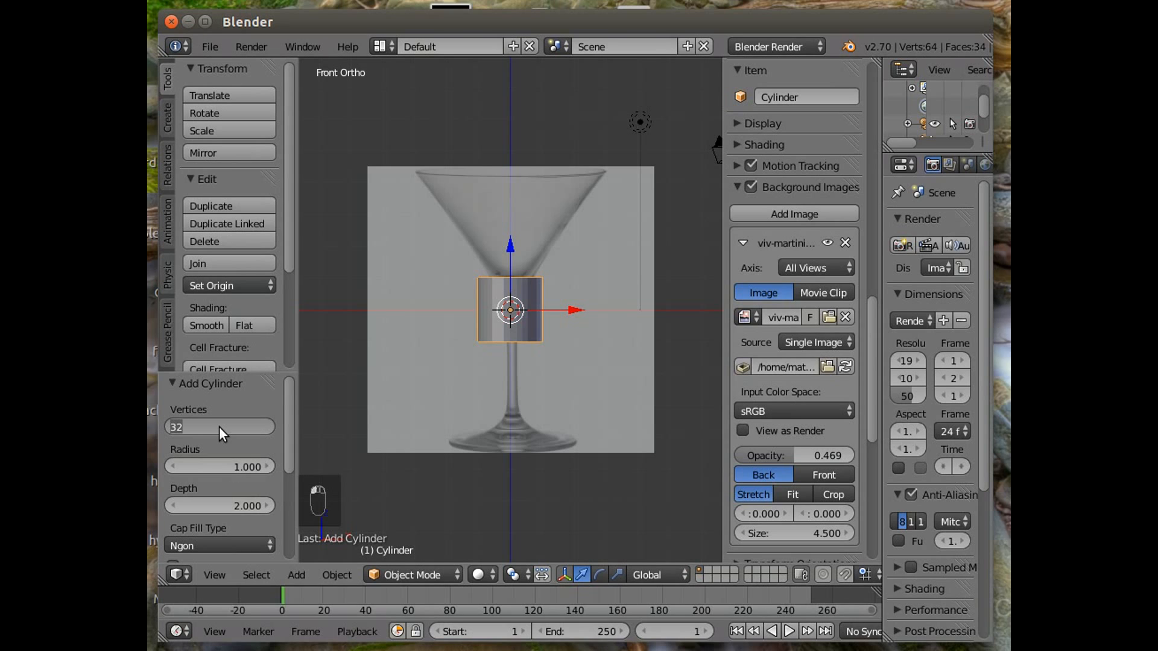
pyautogui.write('100')
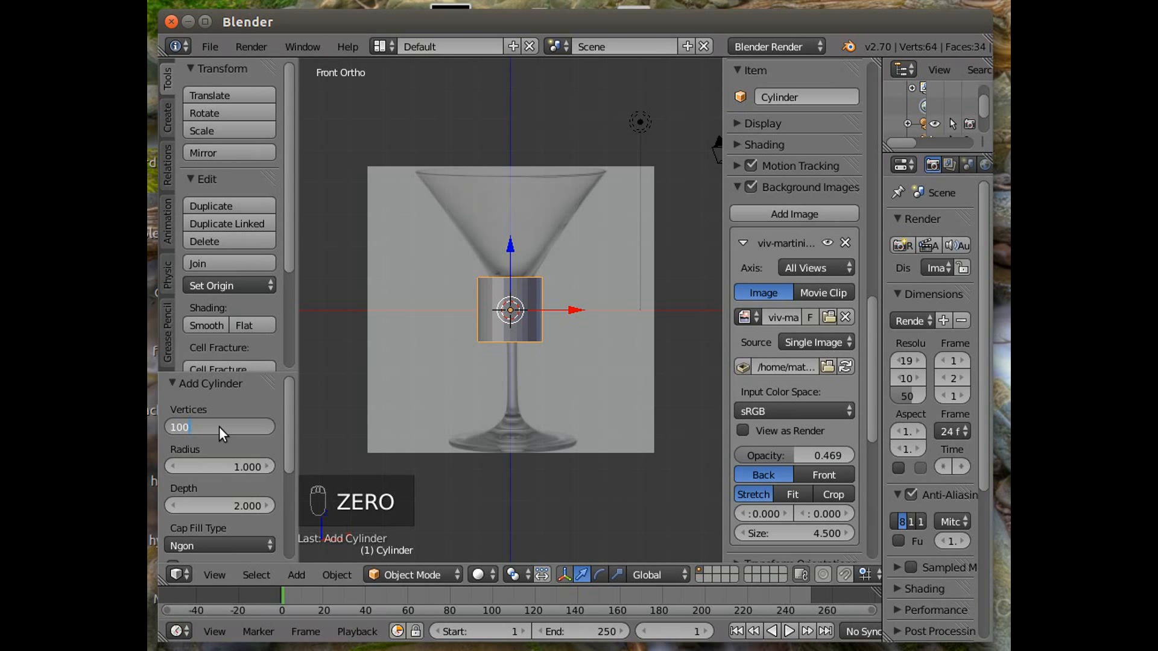
pyautogui.press('Return')
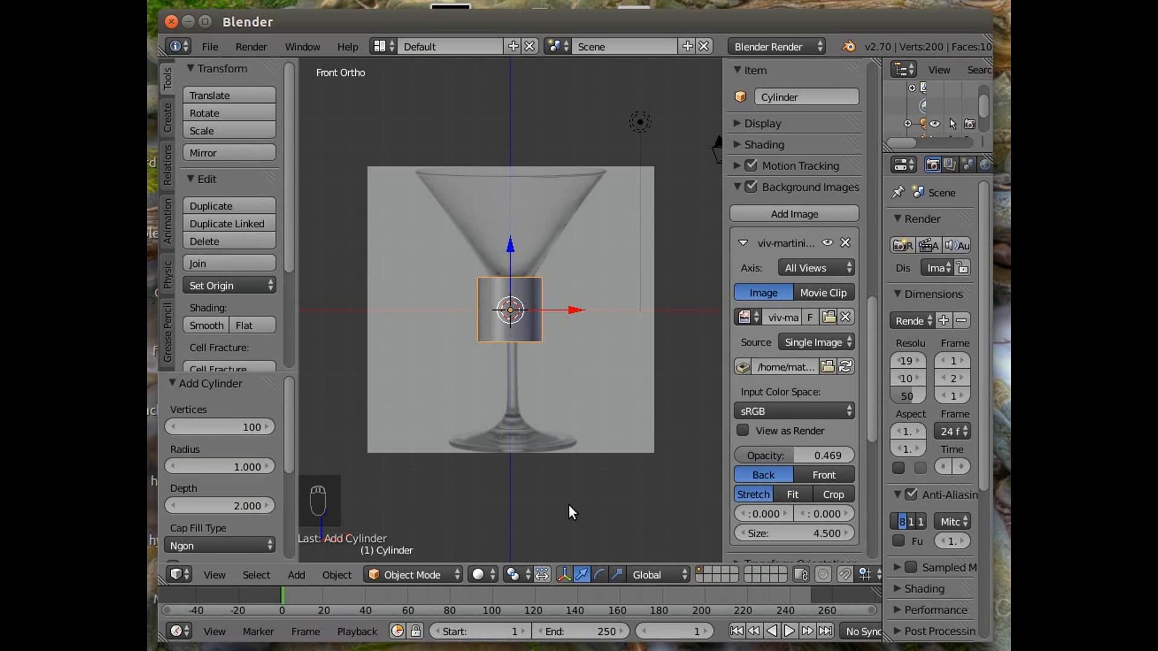
# Scale the cylinder along Z to about 0.35 with the scale manipulator.
pyautogui.click(618, 574)
pyautogui.moveTo(508, 243); pyautogui.dragTo(508, 514)
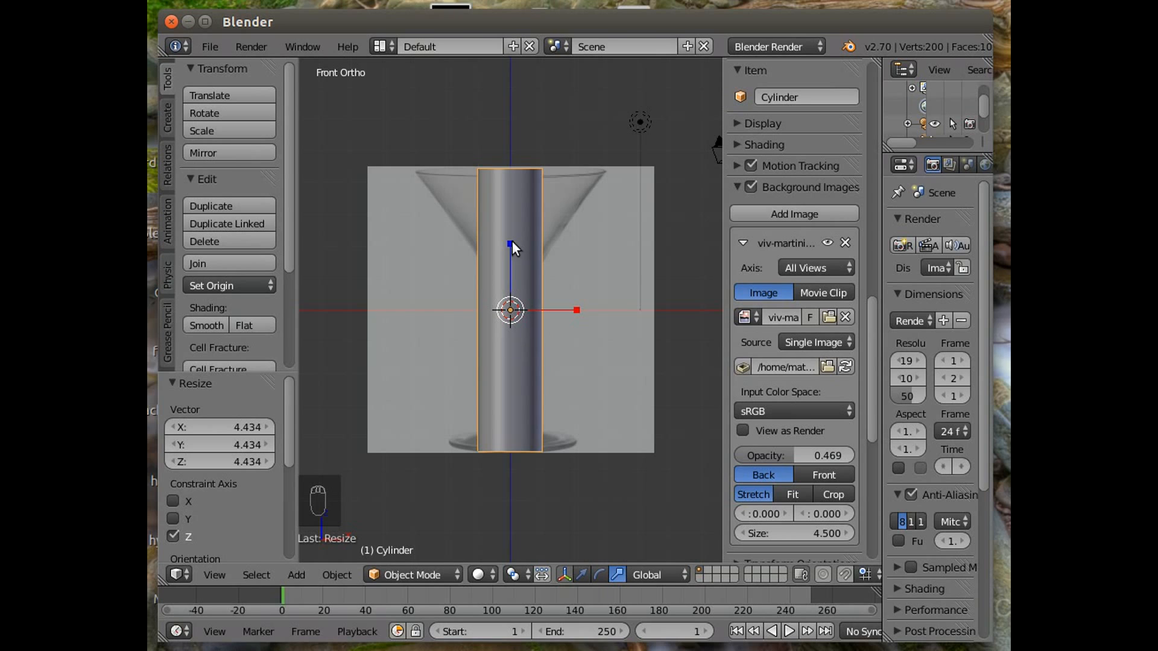
pyautogui.moveTo(509, 242); pyautogui.dragTo(514, 285)
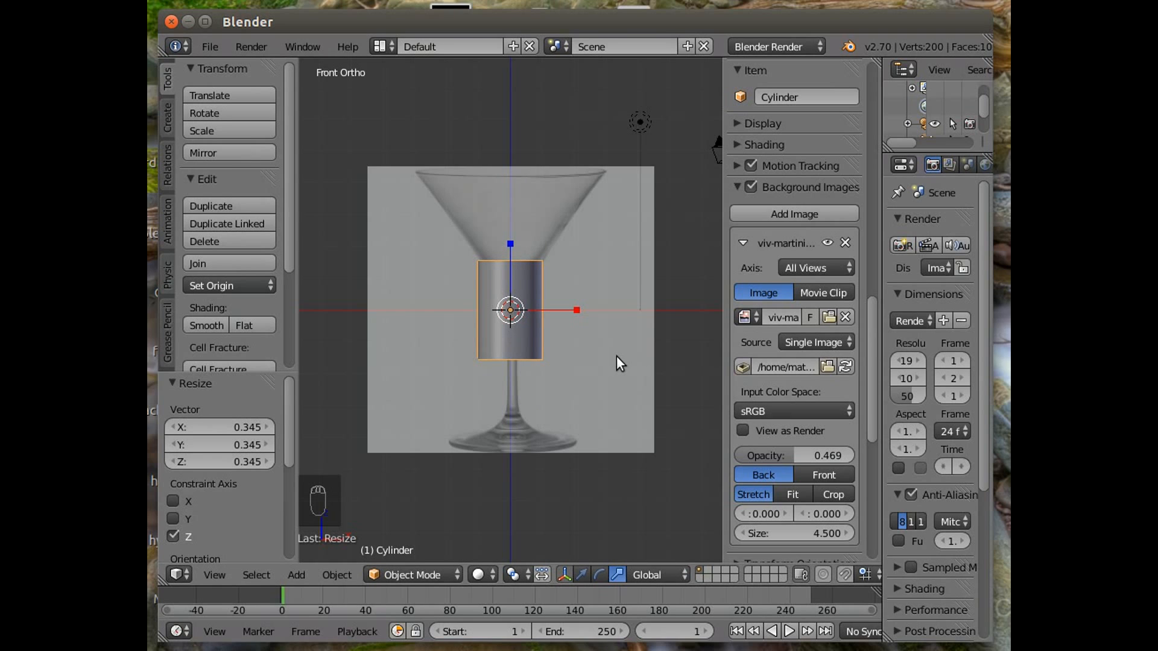
# Scale the cylinder uniformly by about 2 and stretch it along Z by about 1.46 to match the glass.
pyautogui.press('s')
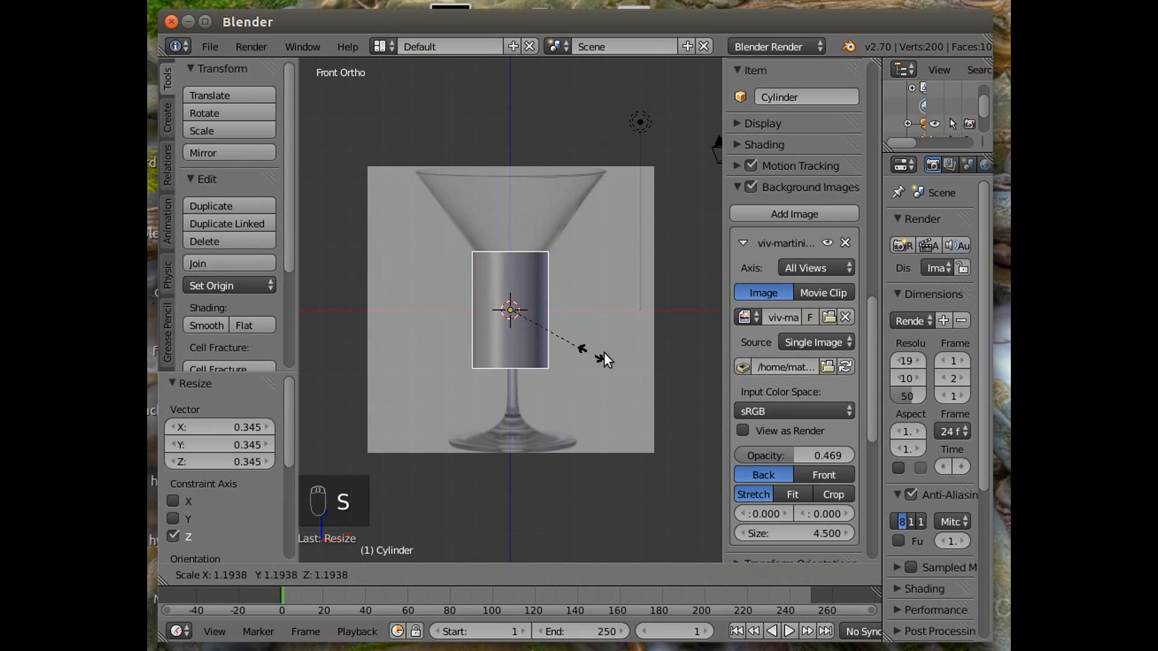
pyautogui.click(652, 346)
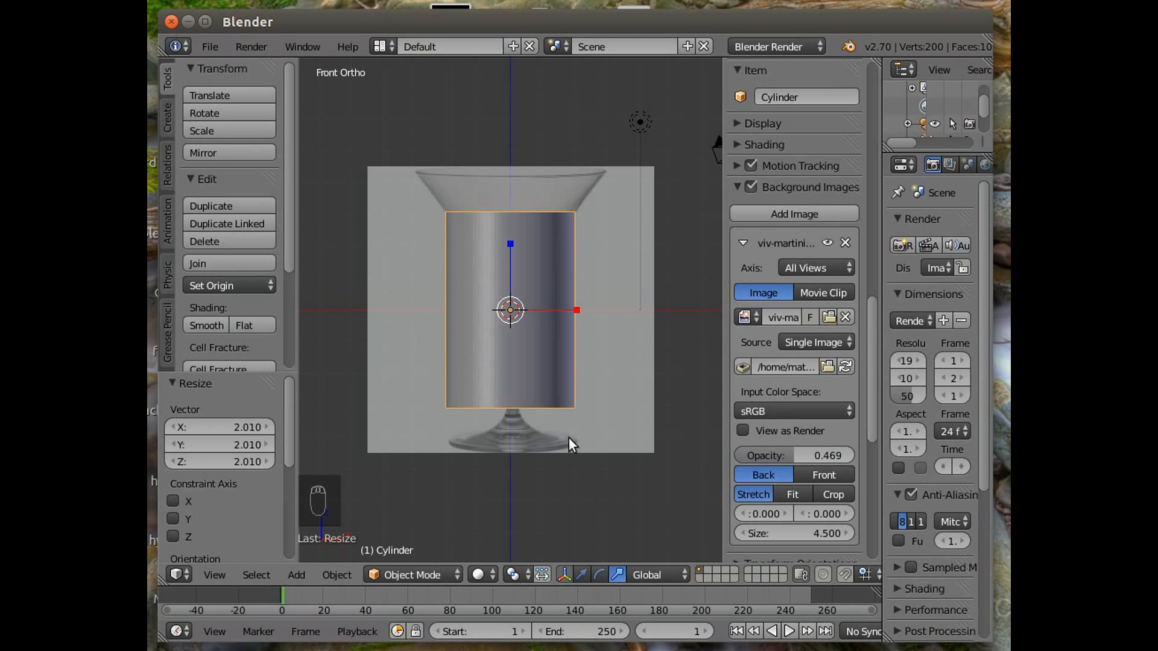
pyautogui.moveTo(512, 238); pyautogui.dragTo(514, 207)
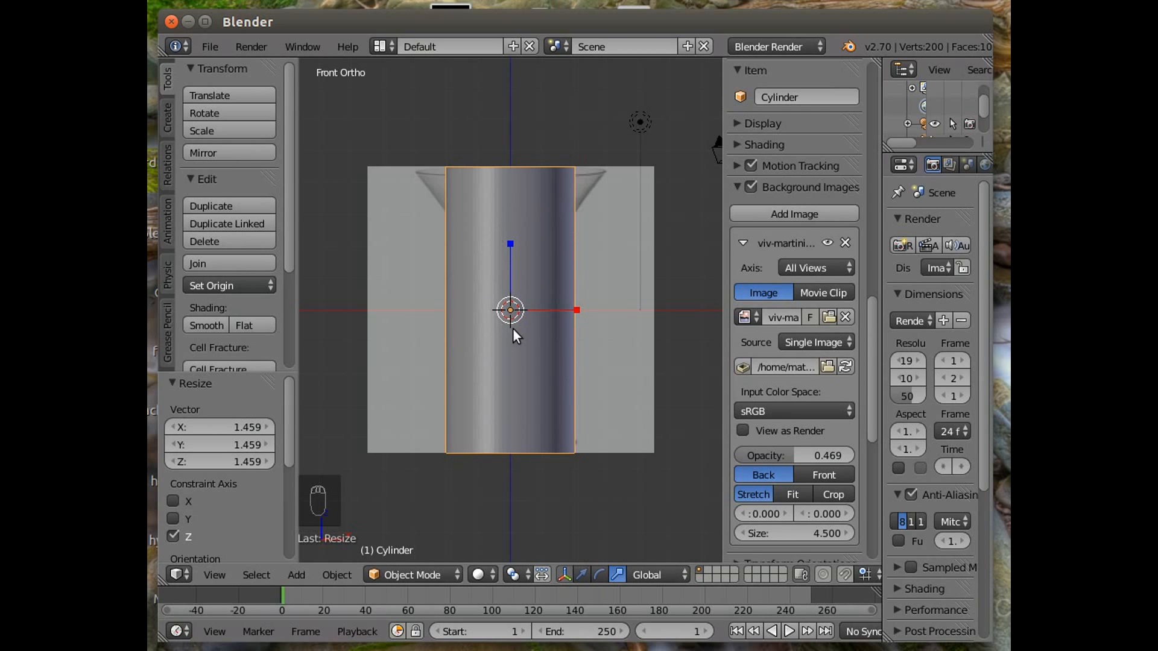
# Switch the cylinder to Edit Mode with face selection mode.
pyautogui.moveTo(478, 295); pyautogui.dragTo(483, 426, button='middle')
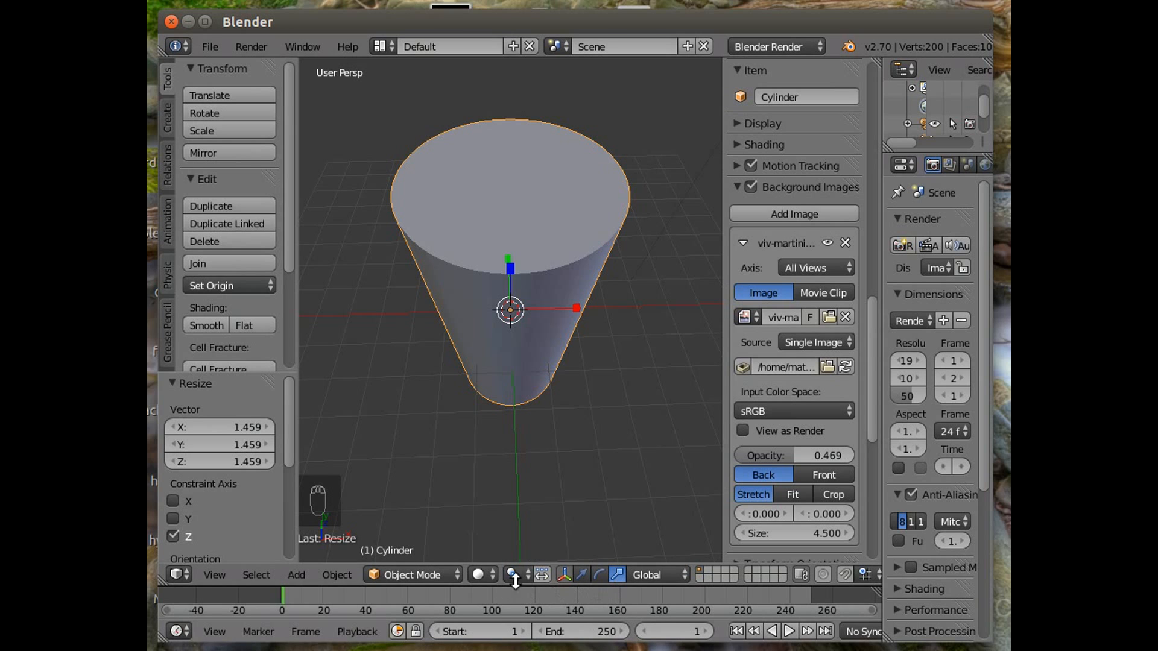
pyautogui.click(416, 575)
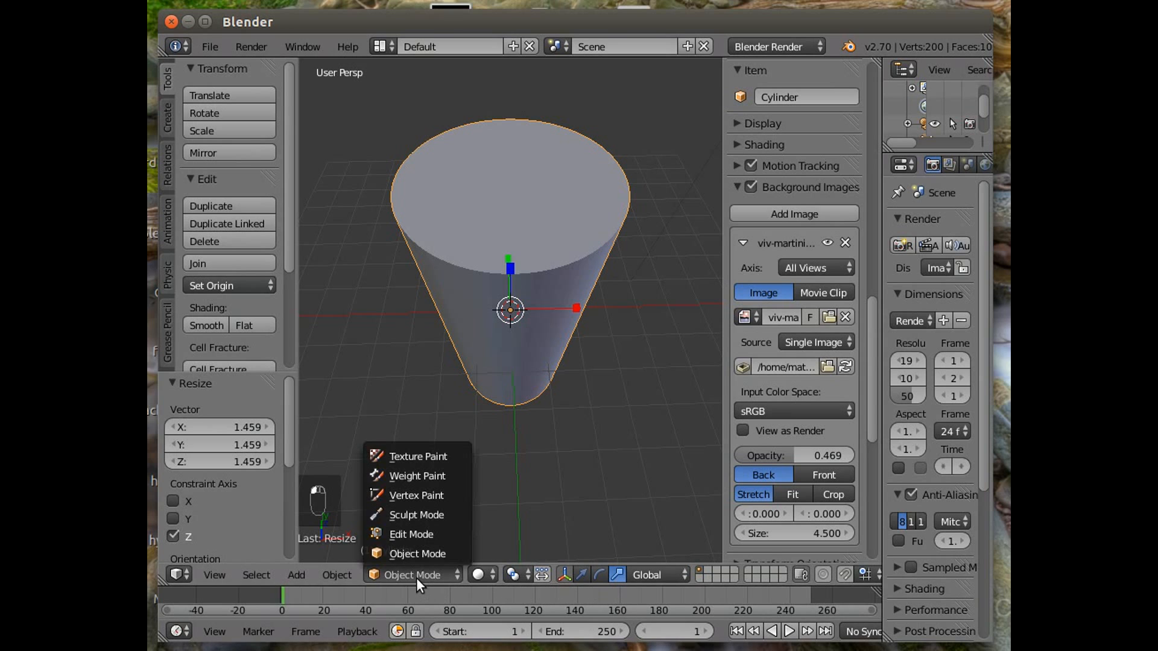
pyautogui.click(423, 530)
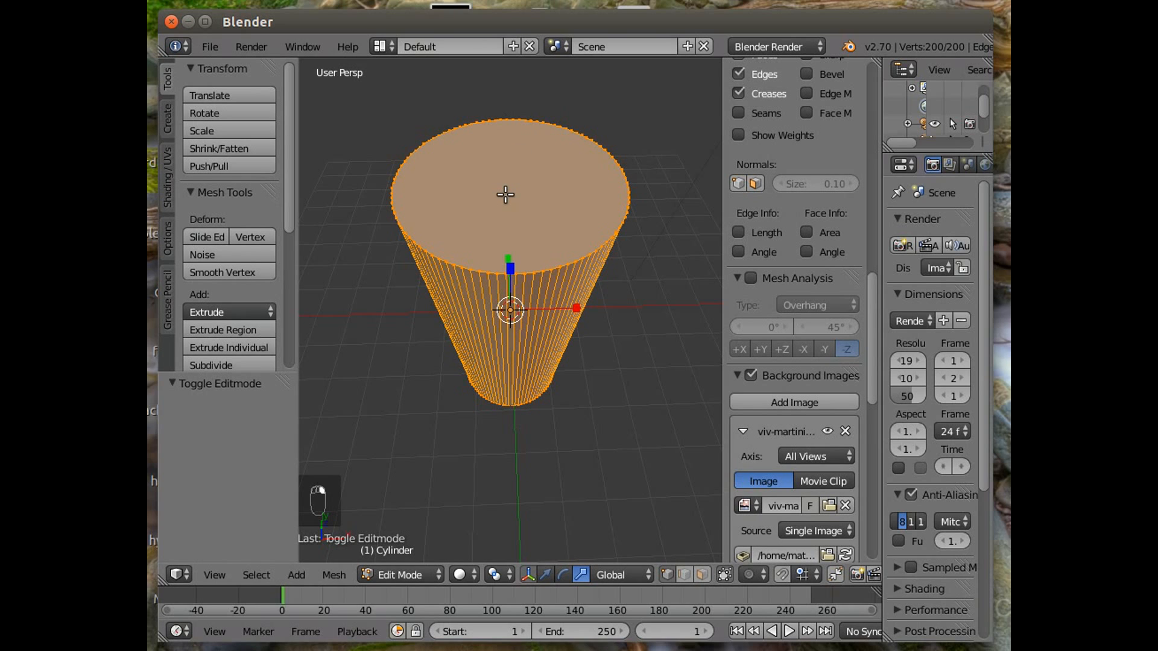
pyautogui.click(703, 573)
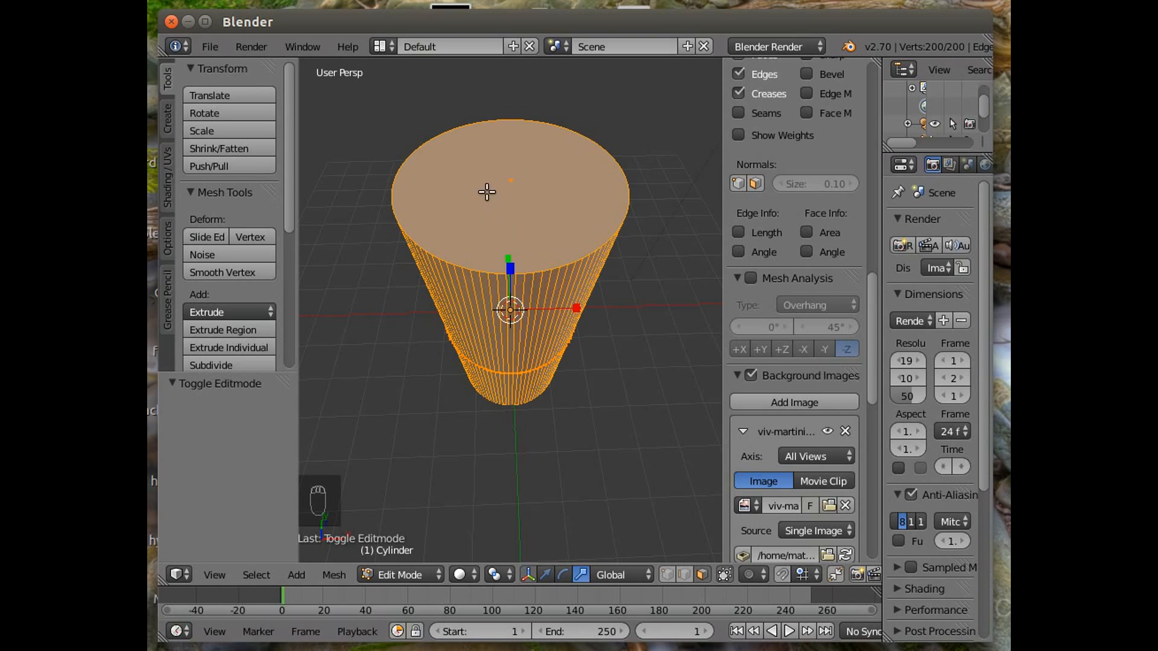
# Delete the cylinder's top cap face.
pyautogui.rightClick(509, 181)
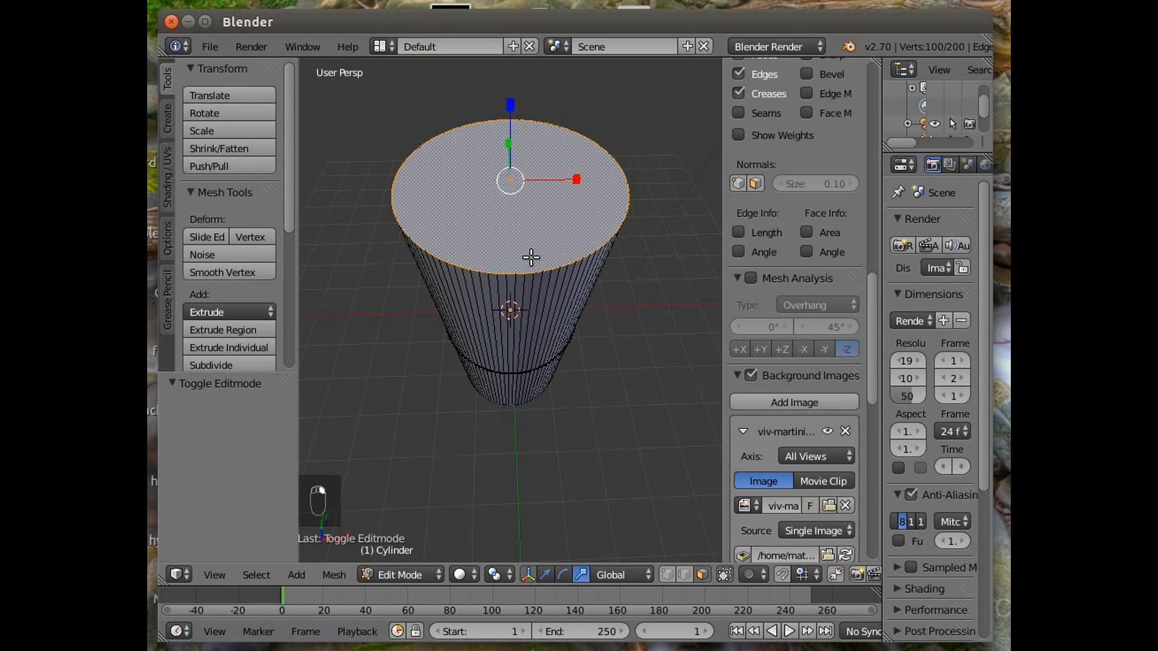
pyautogui.press('x')
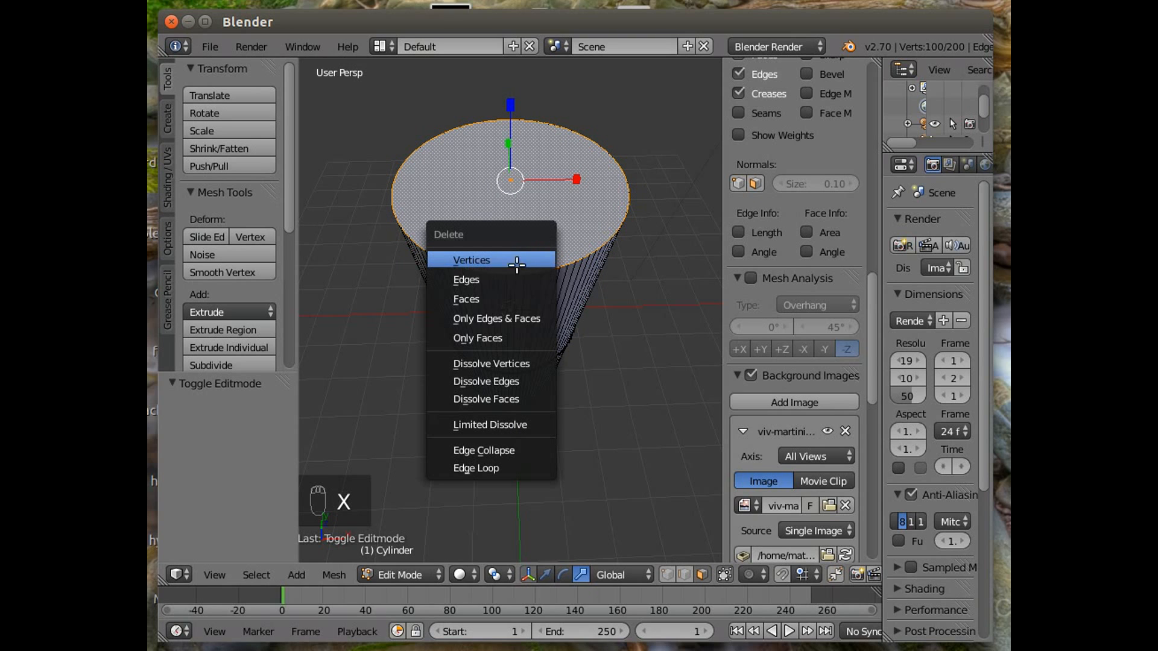
pyautogui.click(512, 294)
# Delete the cylinder's bottom cap face.
pyautogui.moveTo(540, 388); pyautogui.dragTo(545, 132, button='middle')
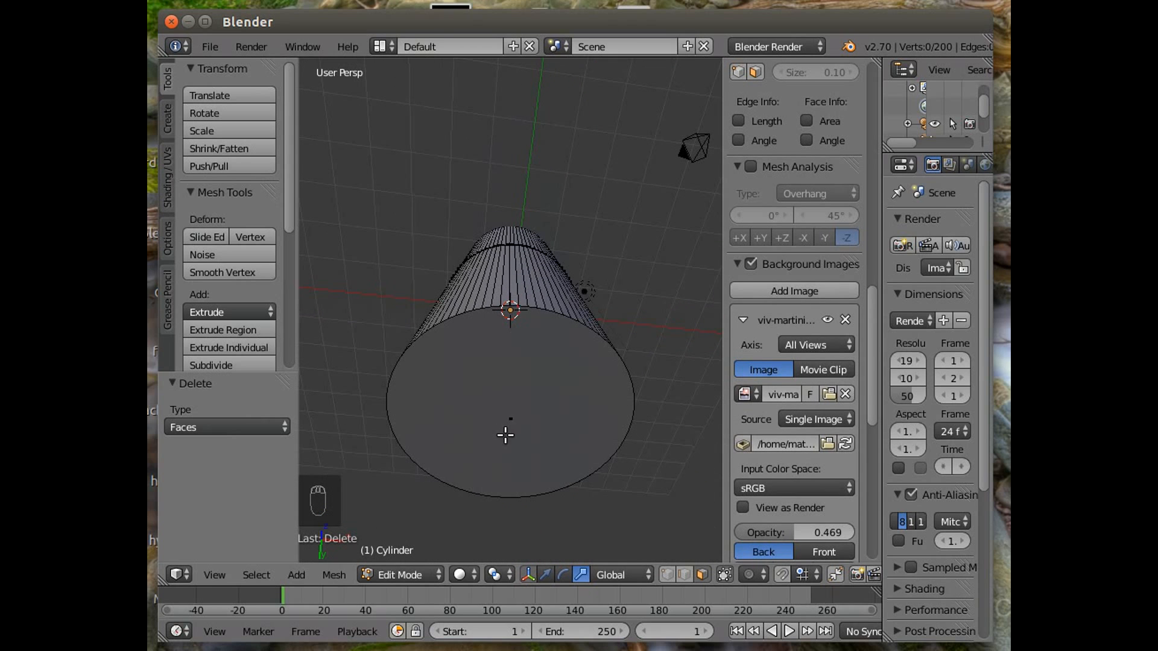
pyautogui.rightClick(510, 420)
pyautogui.press('x')
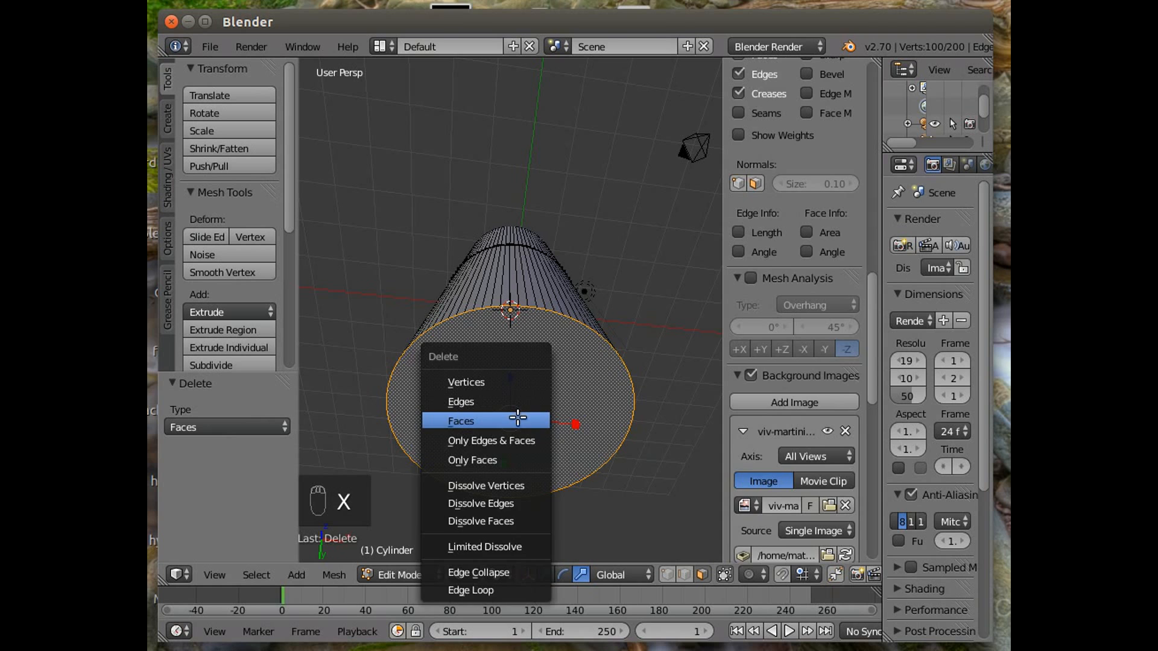
pyautogui.click(519, 416)
# In front view, insert six evenly spaced horizontal loop cuts around the cylinder with Loop Cut and Slide.
pyautogui.moveTo(516, 417); pyautogui.dragTo(472, 480, button='middle')
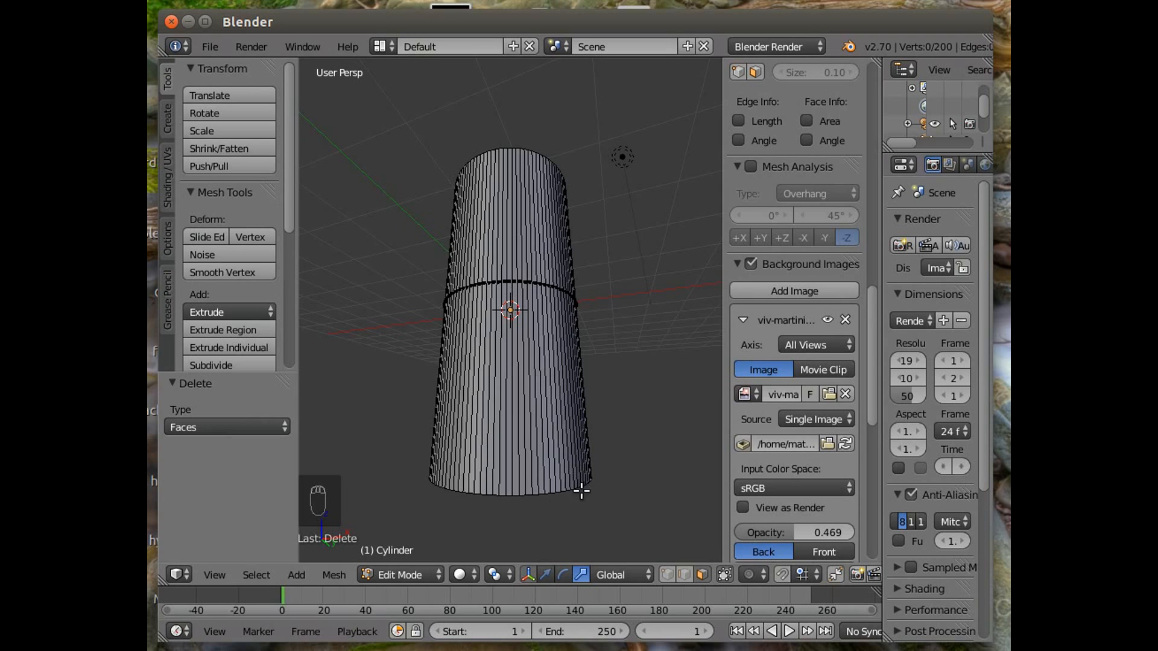
pyautogui.click(214, 570)
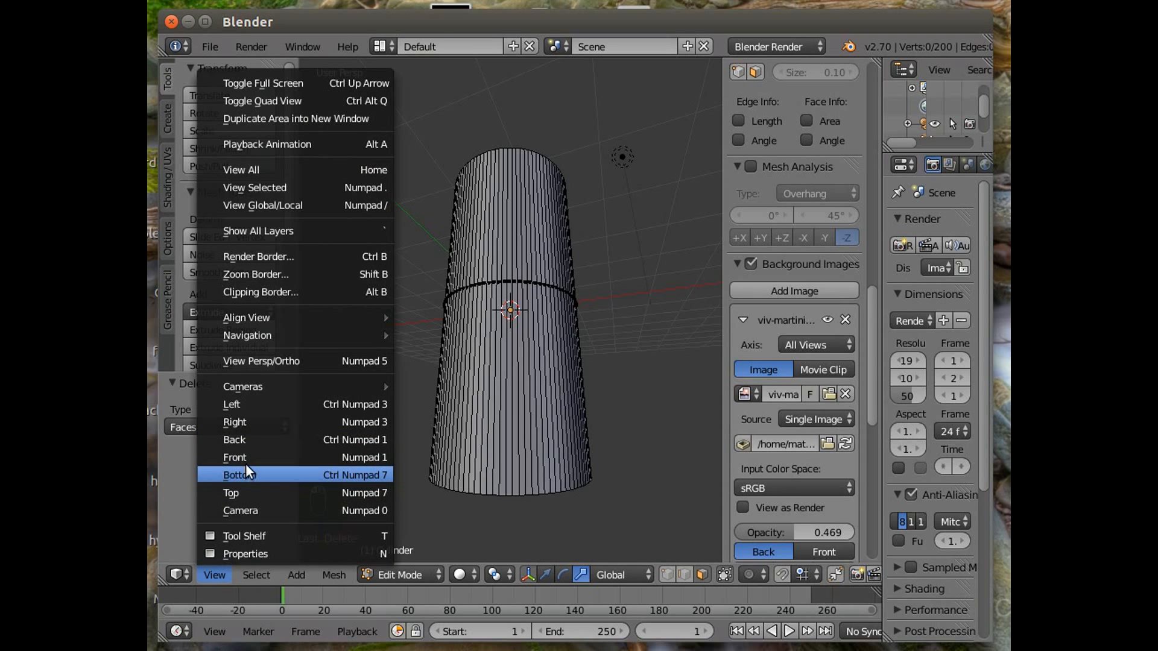
pyautogui.click(248, 458)
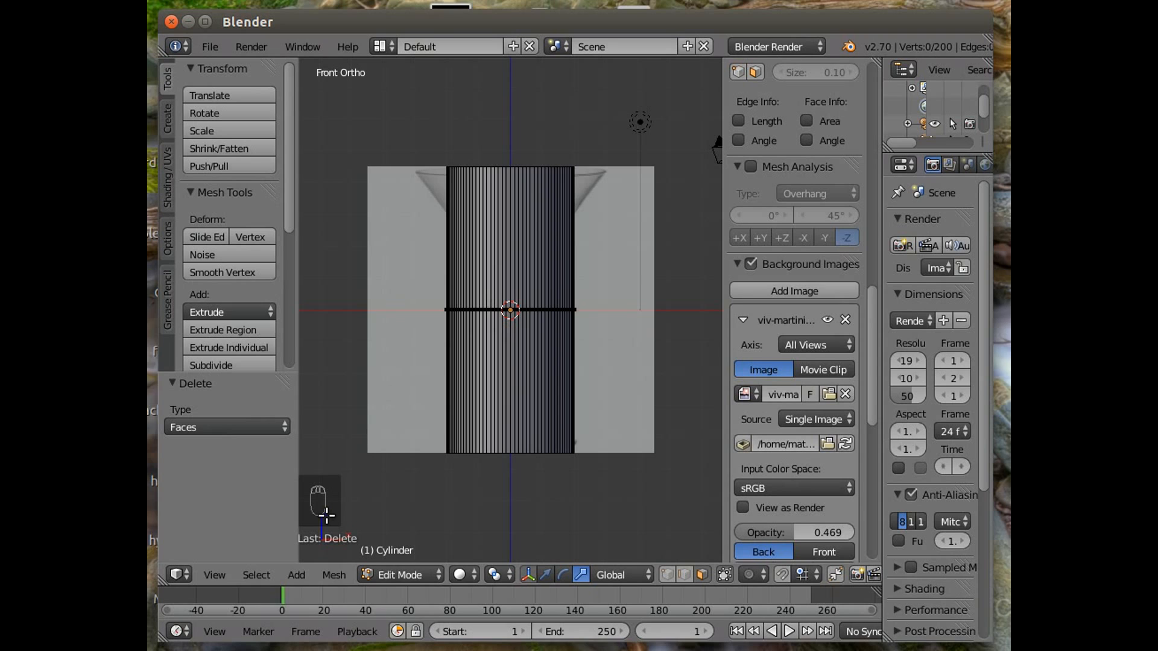
pyautogui.click(166, 119)
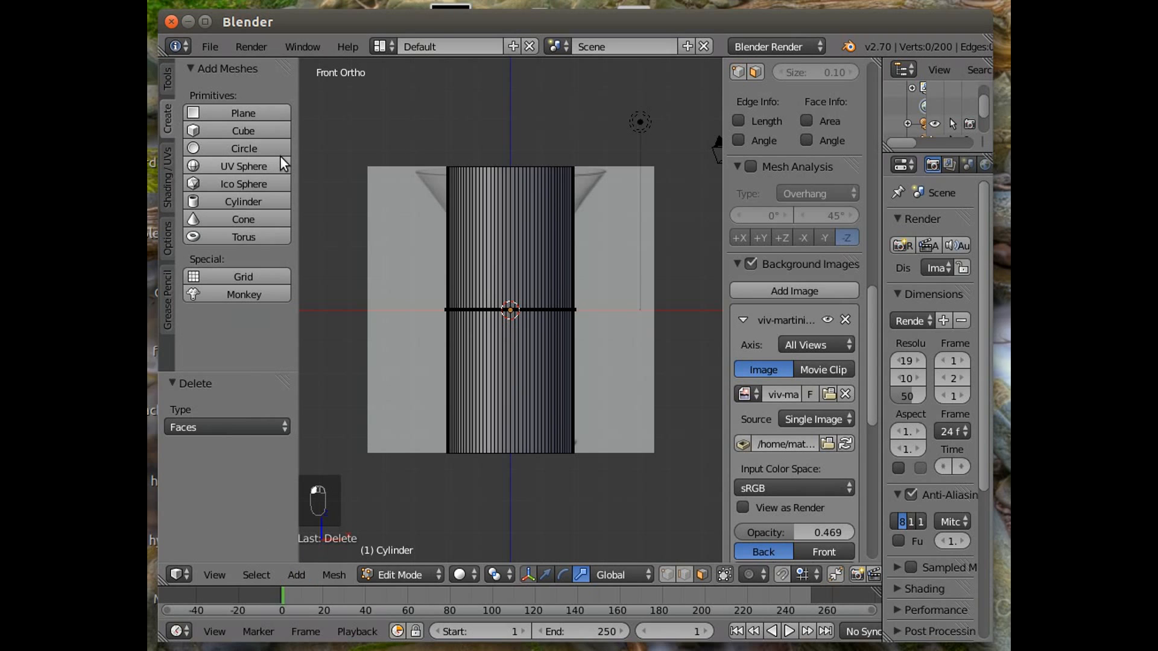
pyautogui.click(164, 68)
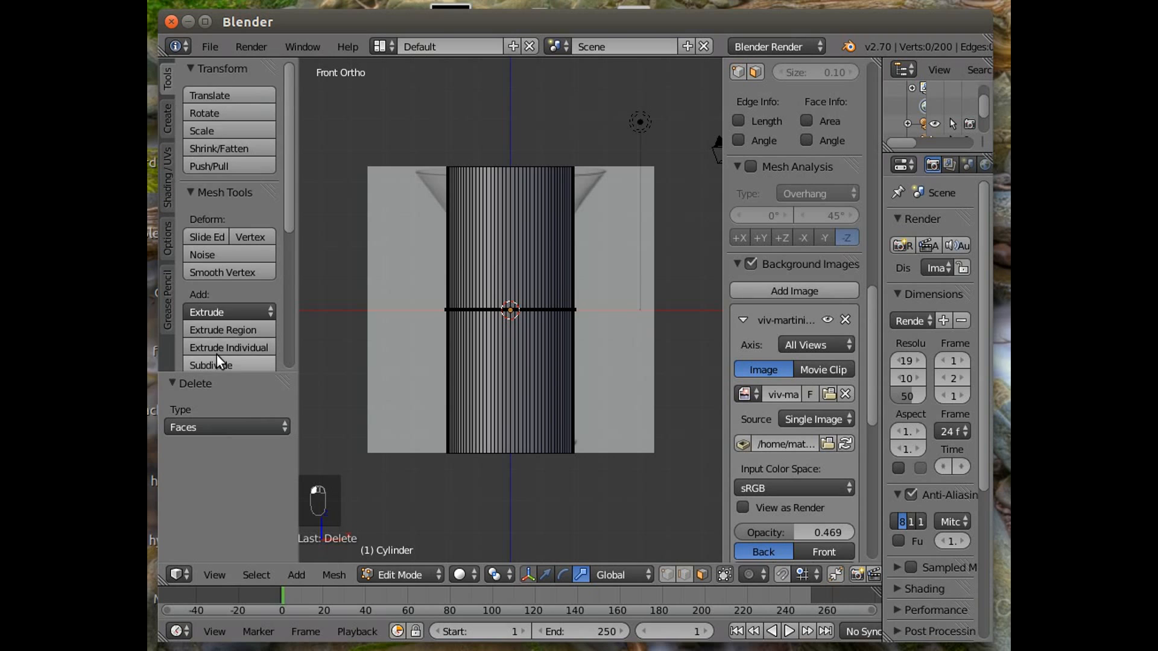
pyautogui.scroll(-3, 216, 354)
pyautogui.scroll(-2, 217, 352)
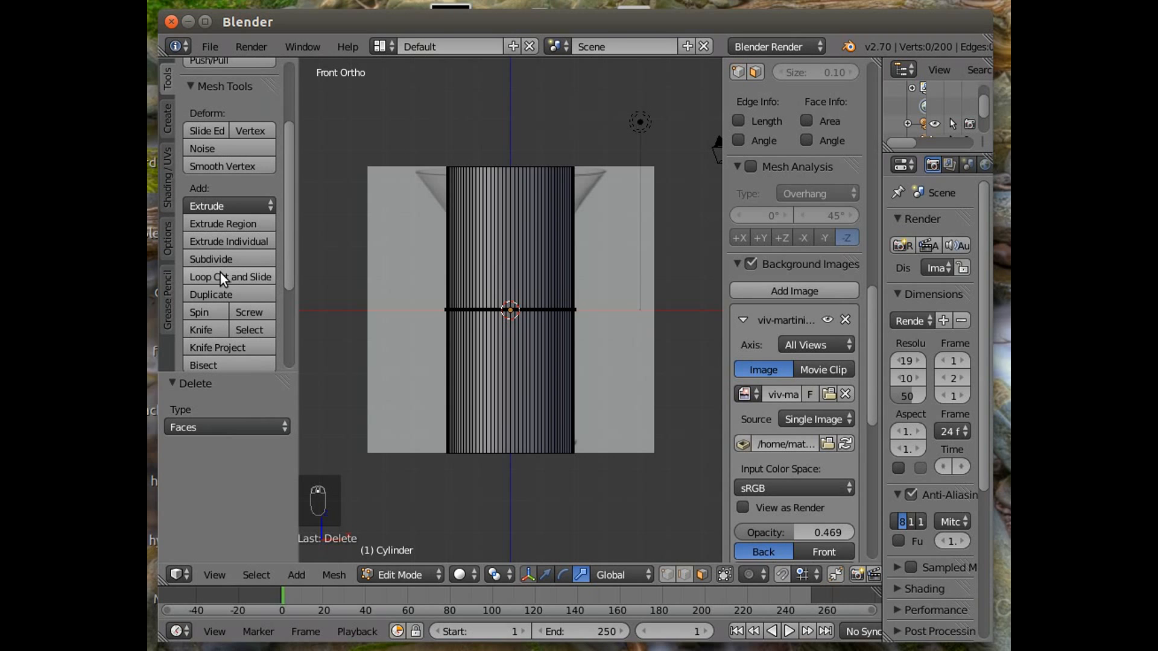
pyautogui.click(265, 277)
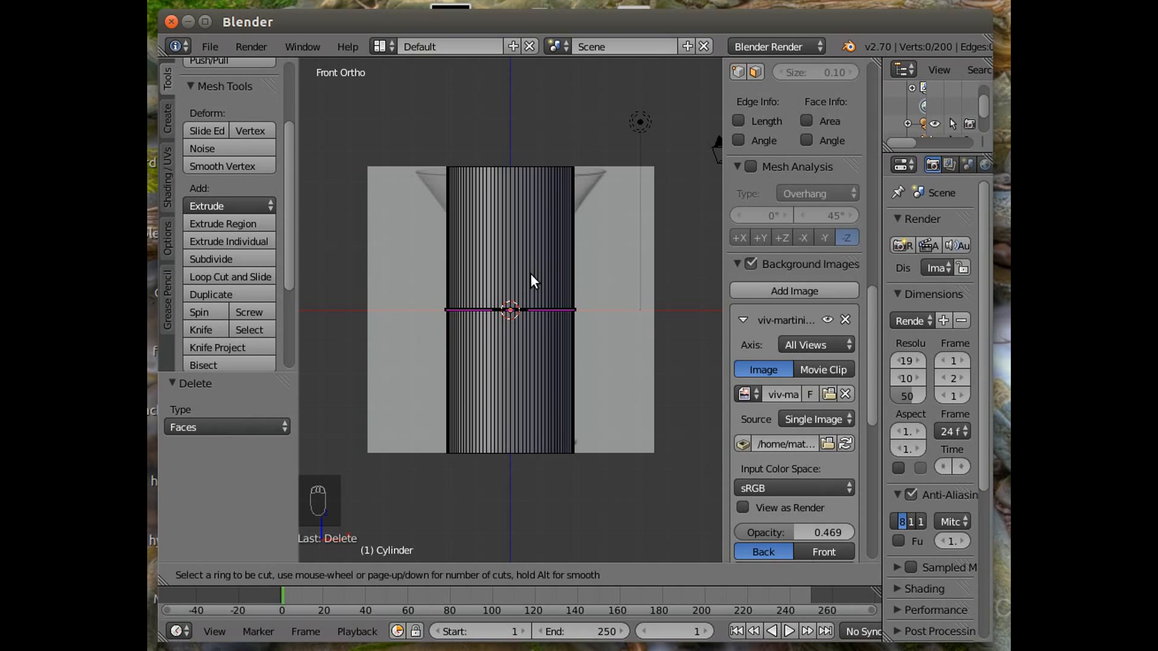
pyautogui.scroll(4, 530, 273)
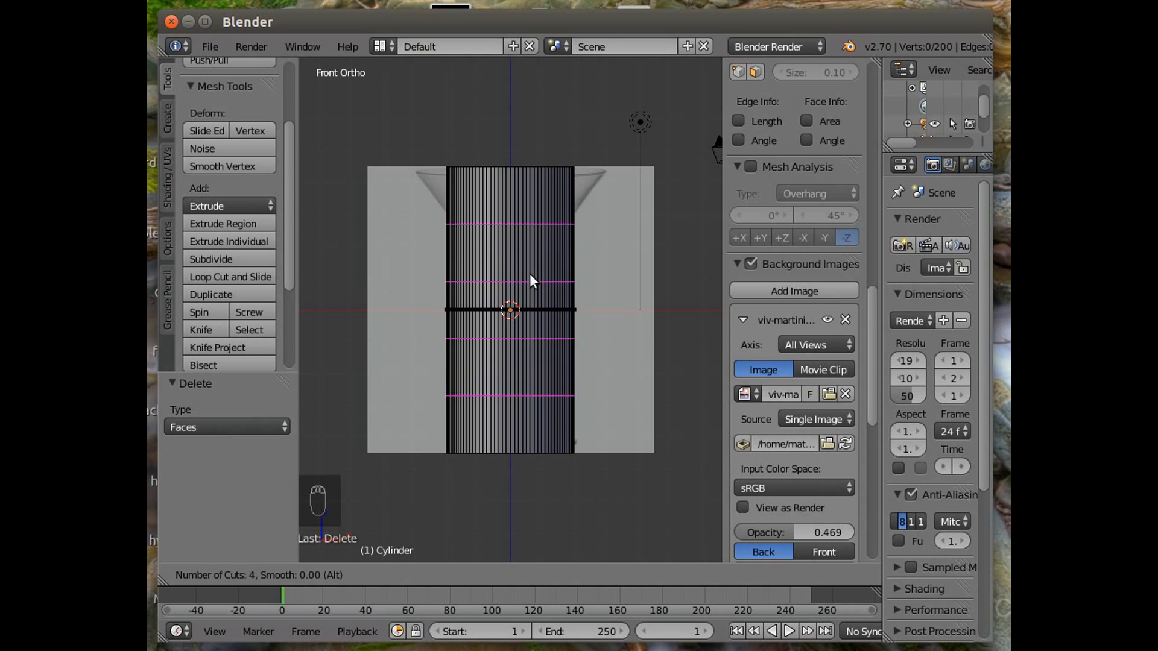
pyautogui.scroll(2, 530, 273)
pyautogui.scroll(2, 529, 274)
pyautogui.scroll(-1, 529, 274)
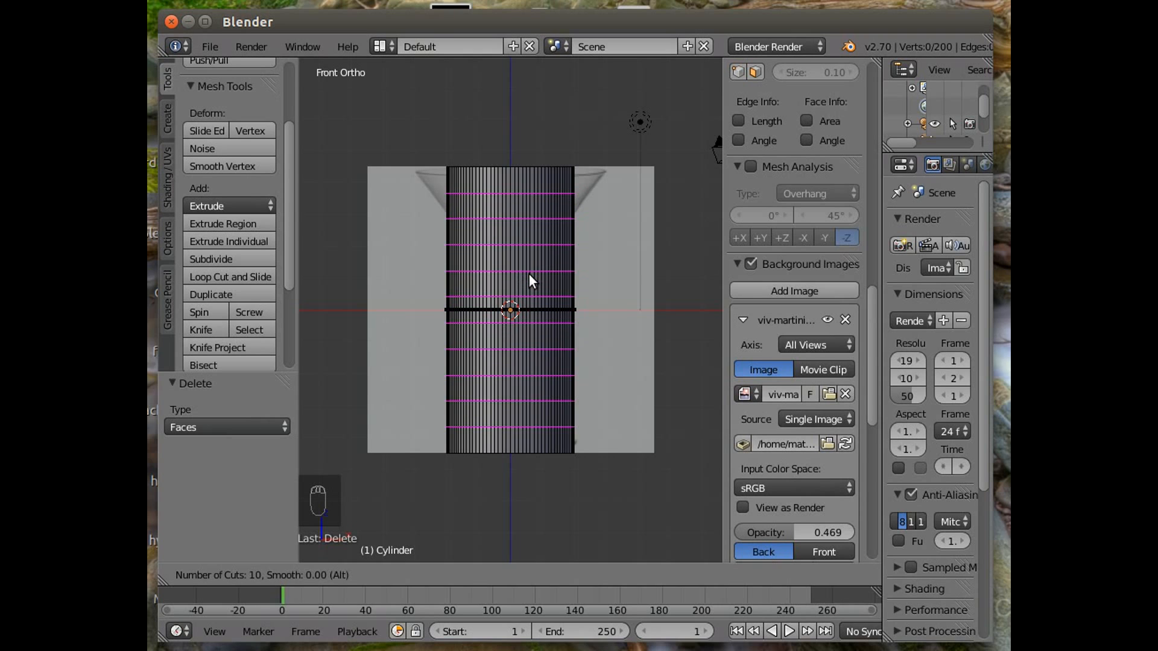
pyautogui.scroll(-2, 528, 275)
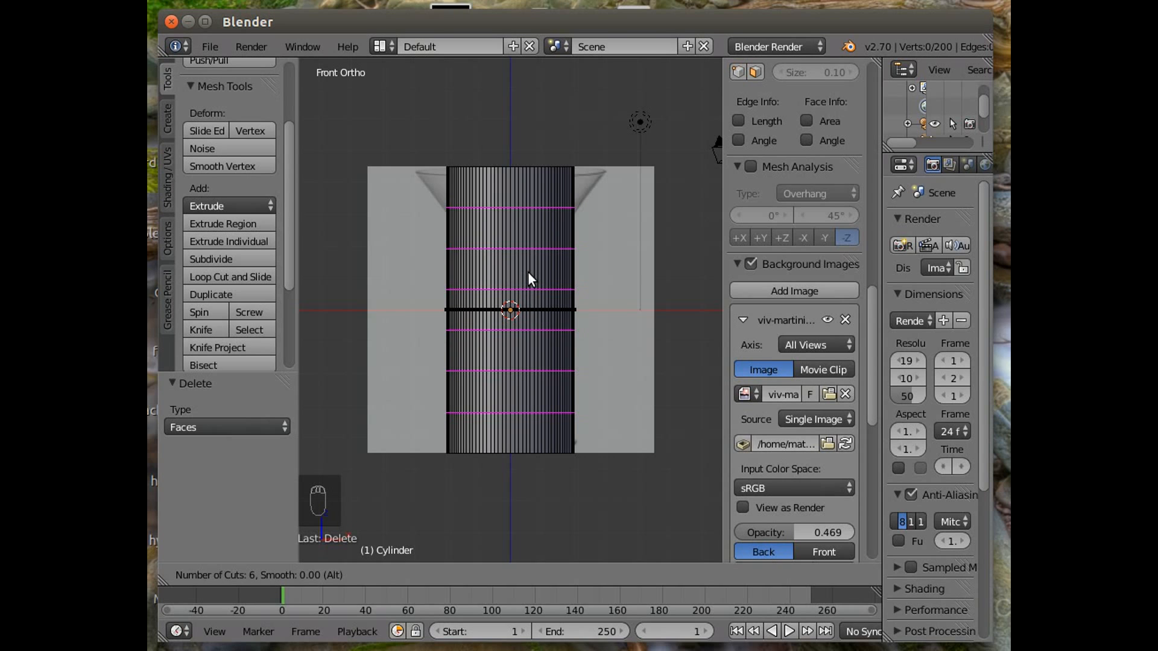
pyautogui.click(528, 273)
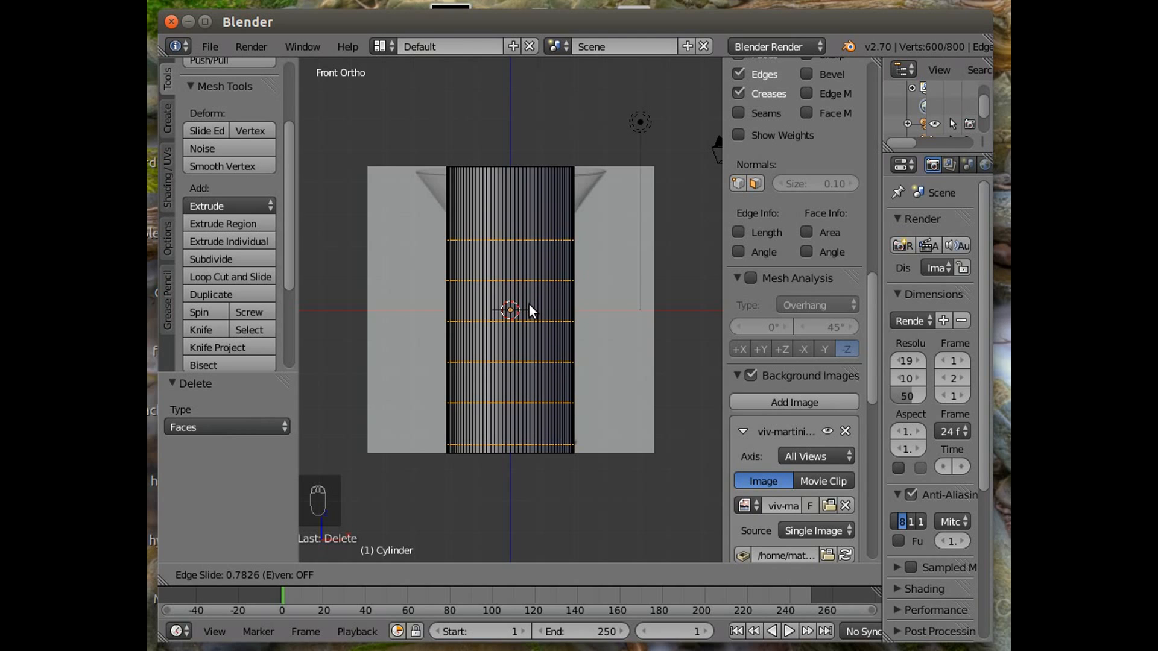
pyautogui.click(529, 304)
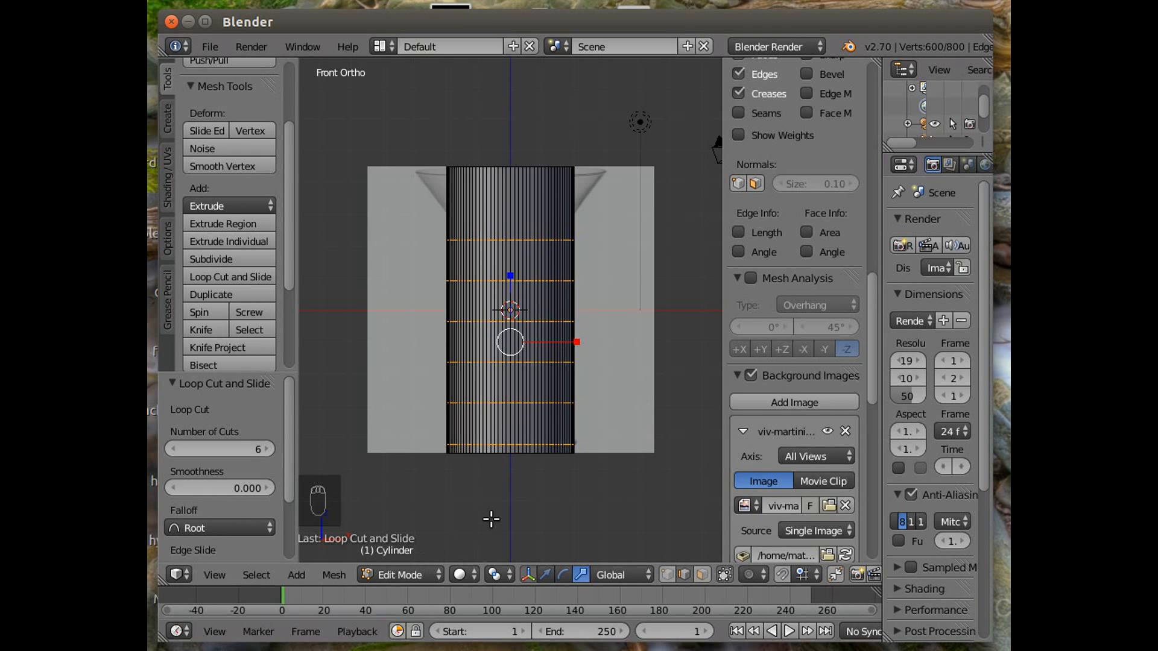
# Select the second-lowest horizontal edge loop of the cylinder.
pyautogui.moveTo(491, 519); pyautogui.dragTo(428, 551, button='middle')
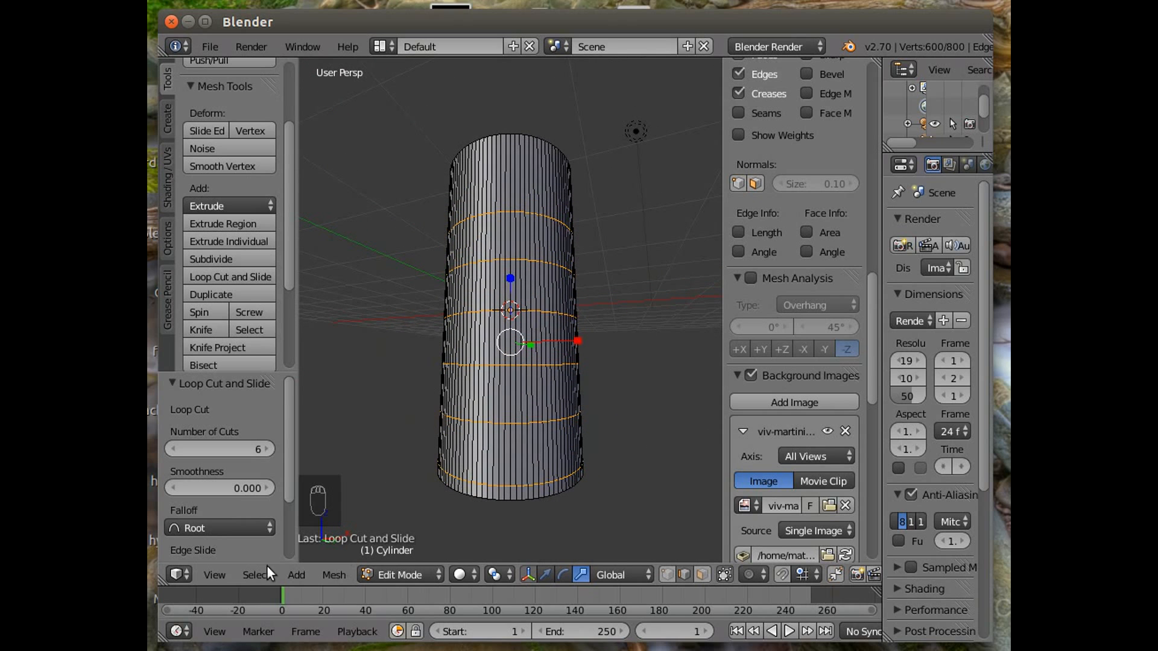
pyautogui.click(221, 577)
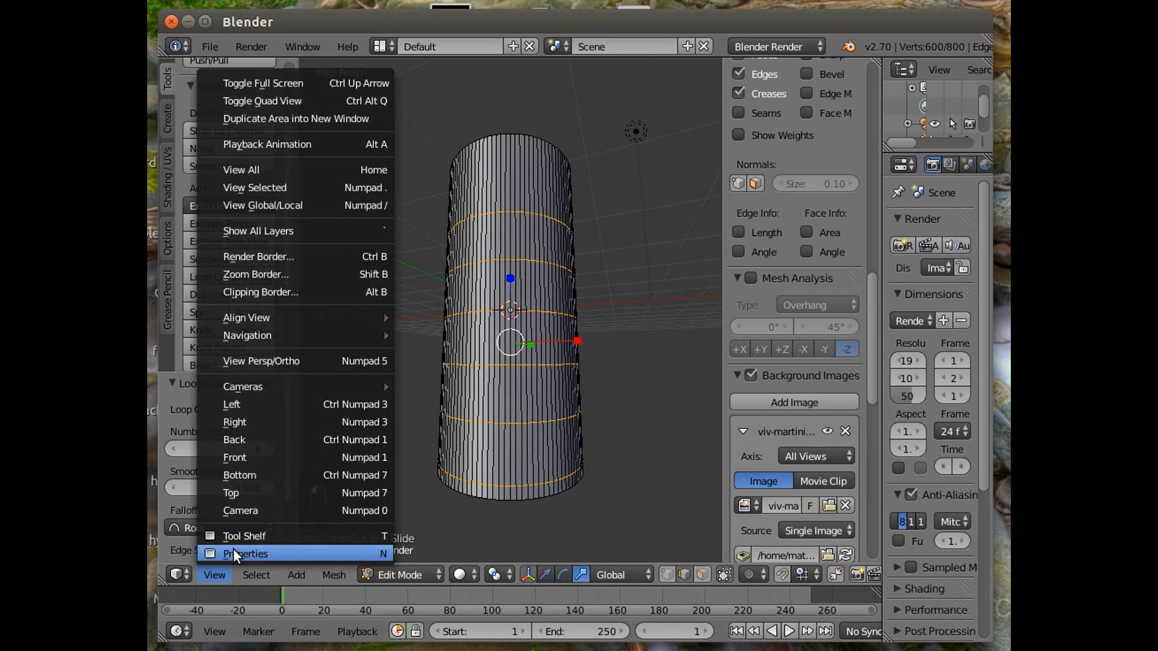
pyautogui.click(259, 458)
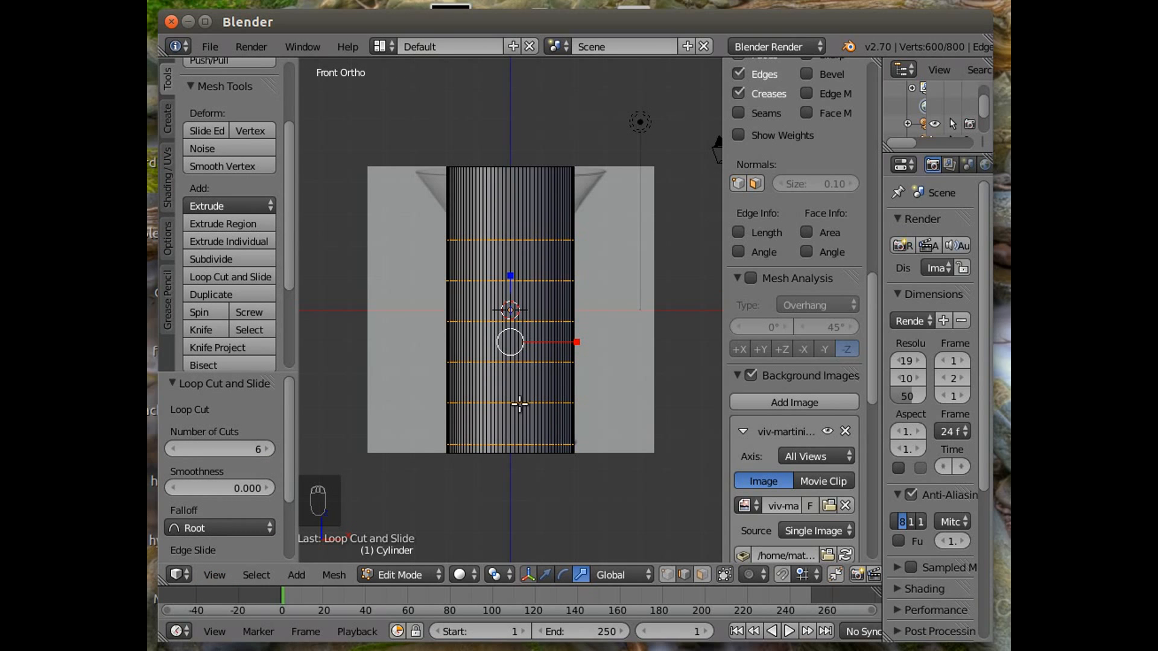
pyautogui.scroll(3, 491, 443)
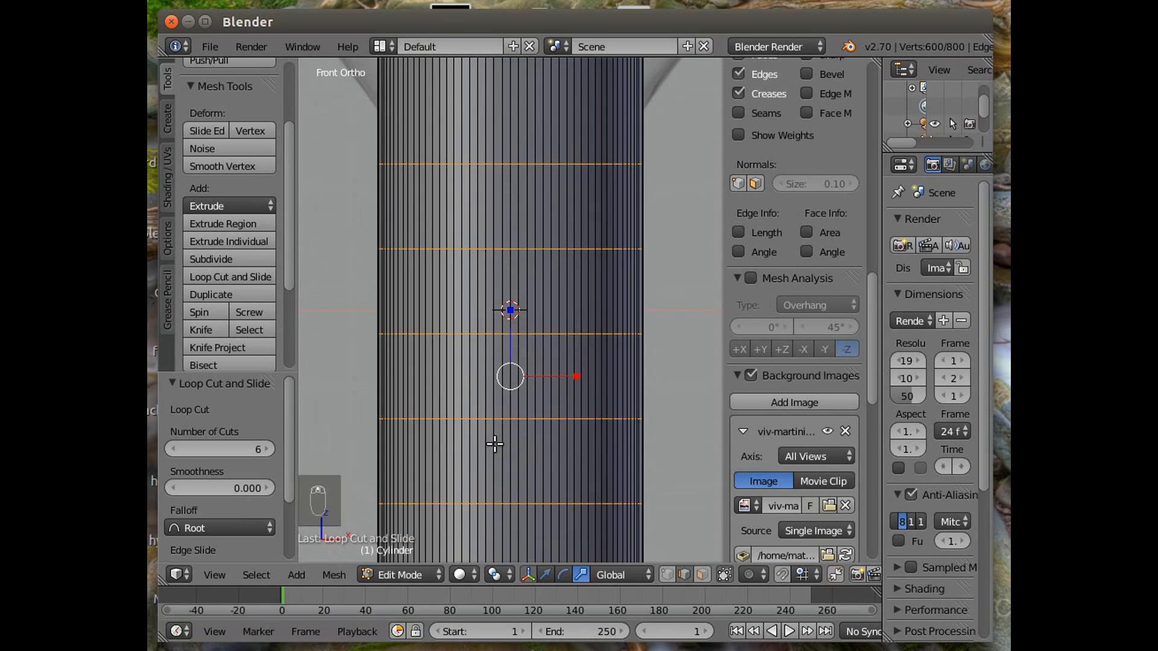
pyautogui.scroll(-1, 494, 443)
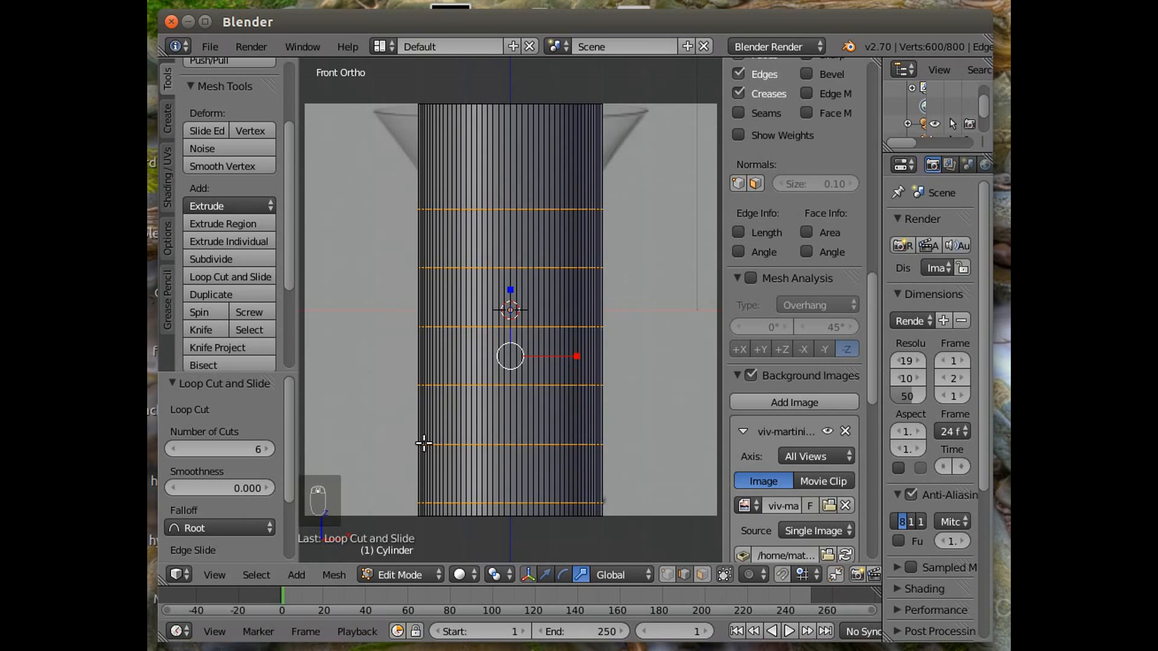
pyautogui.click(667, 572)
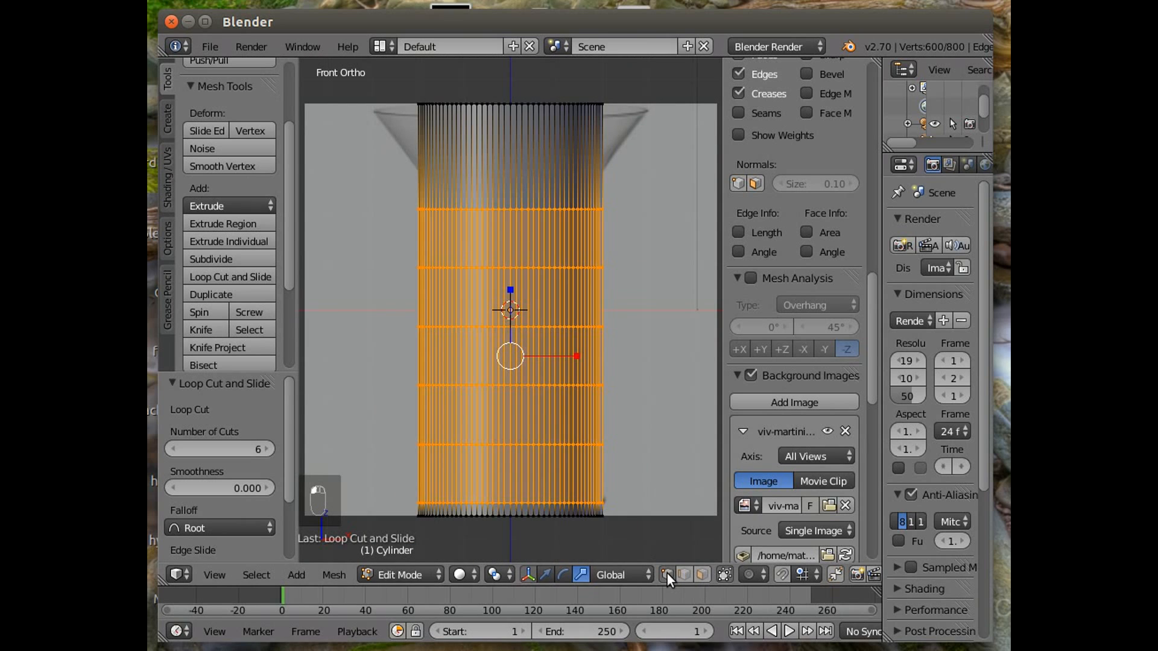
pyautogui.rightClick(447, 444)
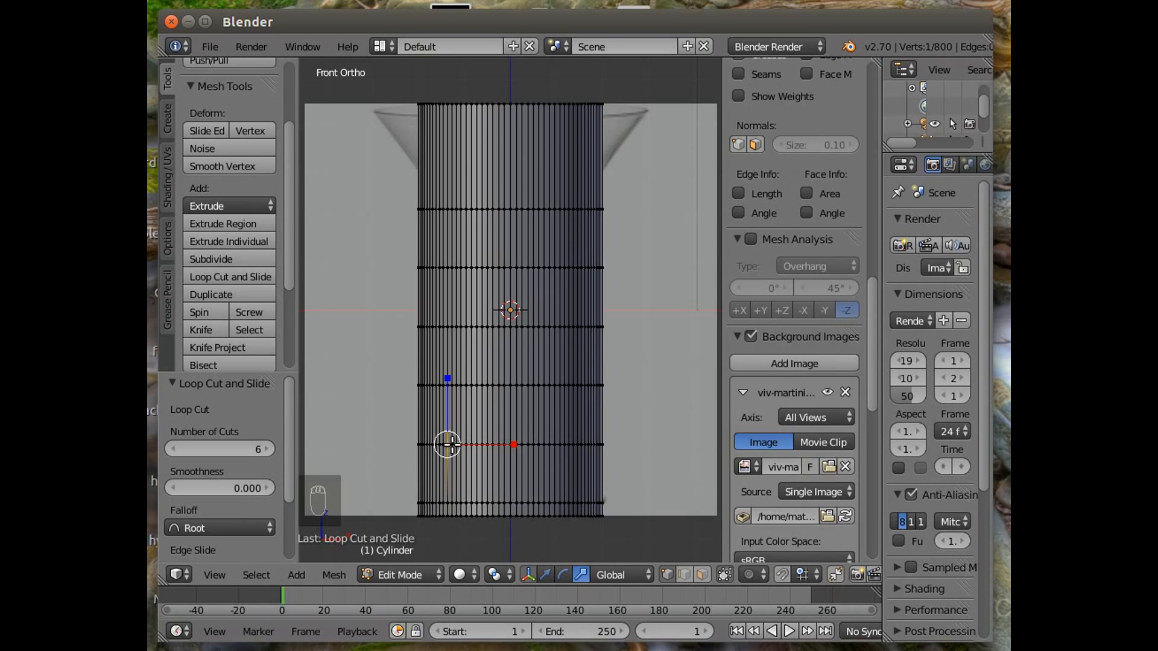
pyautogui.keyDown('shift'); pyautogui.rightClick(448, 444); pyautogui.keyUp('shift')
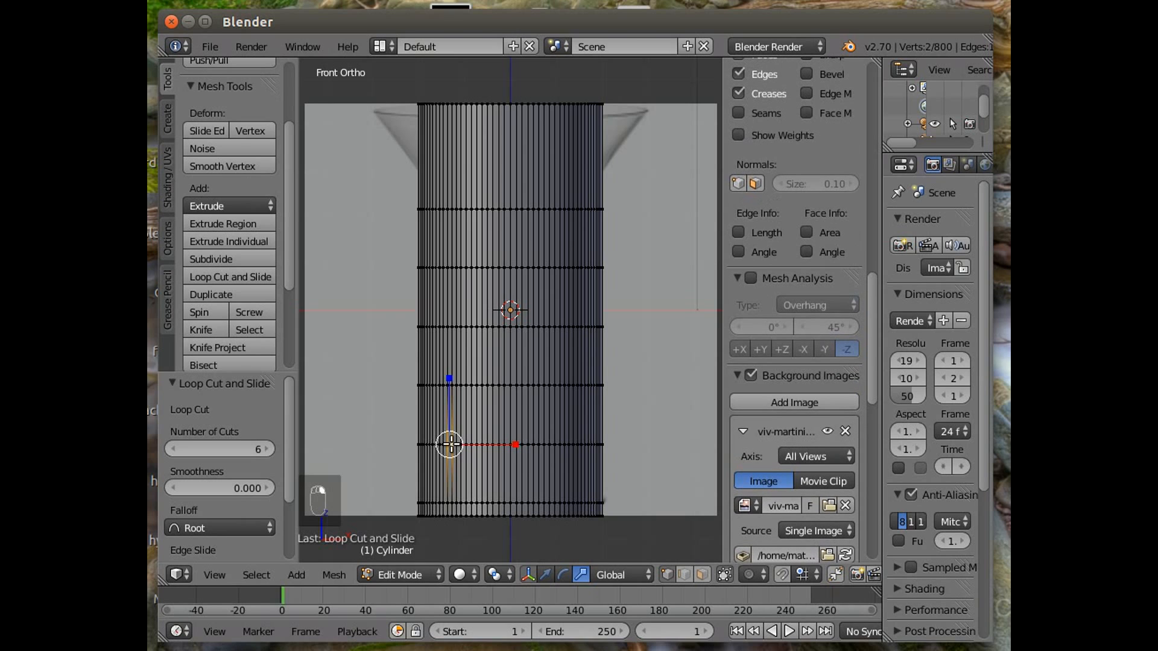
pyautogui.click(255, 575)
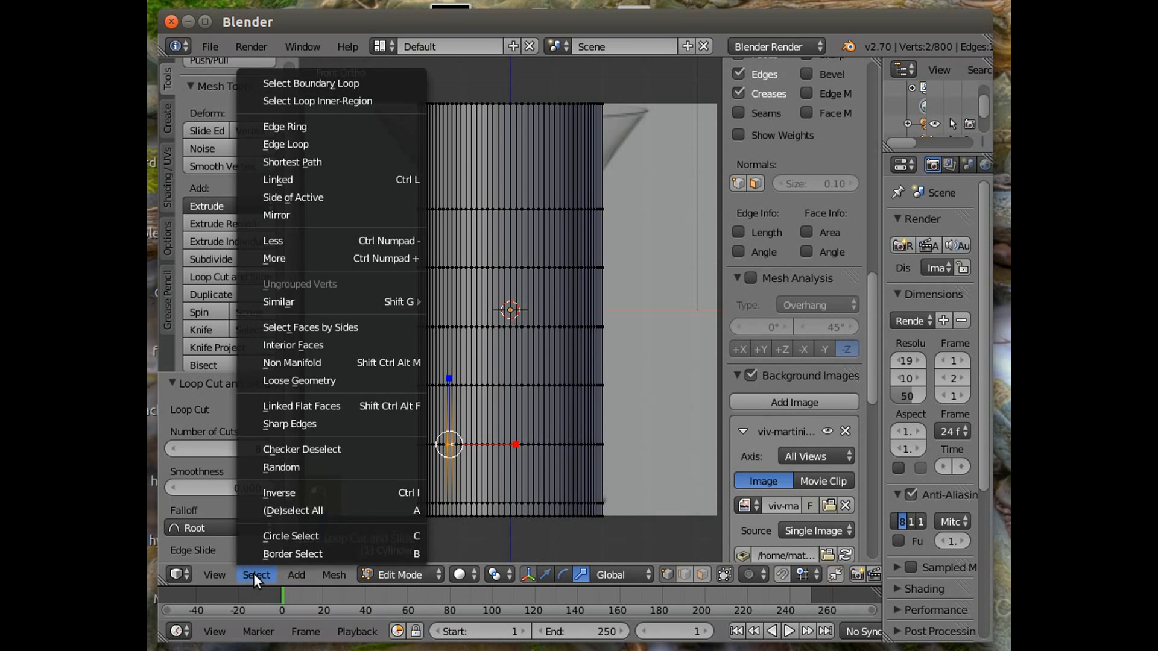
pyautogui.click(312, 143)
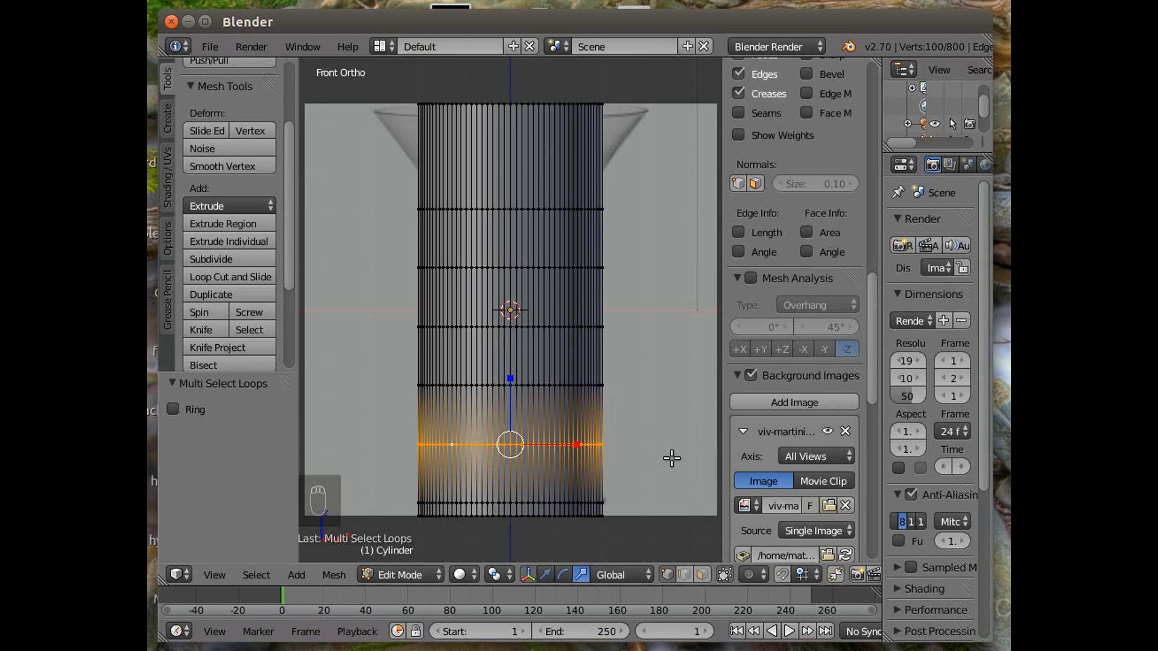
# Scale the selected loop to 0.352 and move it down 0.829 along Z to pinch the stem.
pyautogui.press('s')
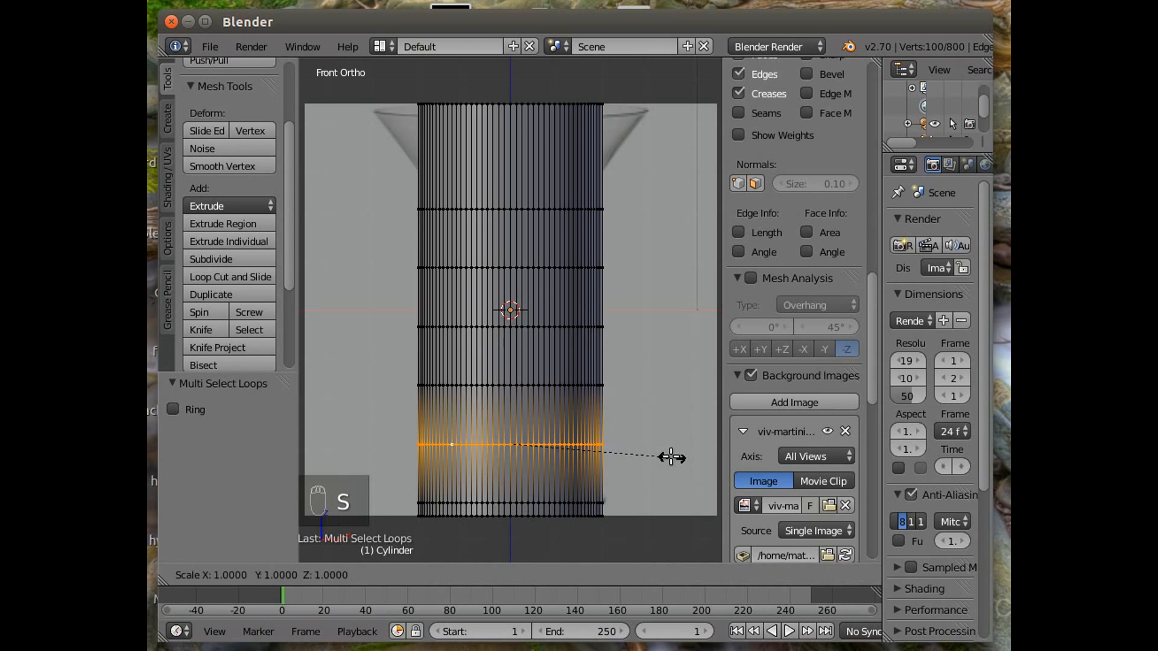
pyautogui.click(565, 442)
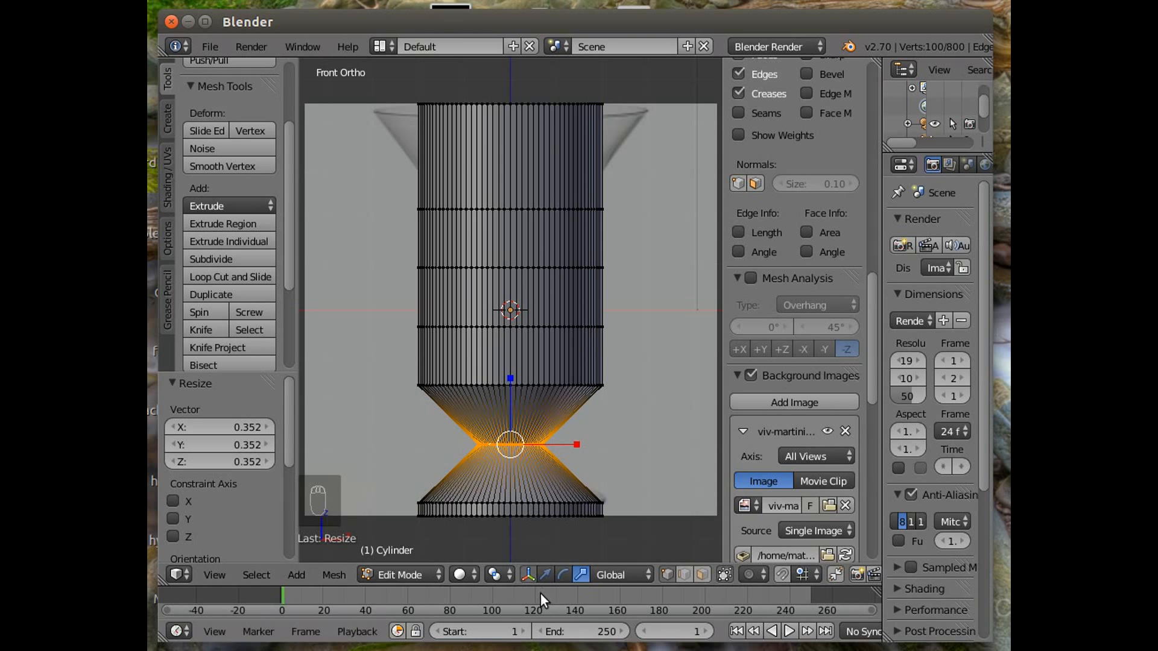
pyautogui.moveTo(511, 381); pyautogui.dragTo(505, 417)
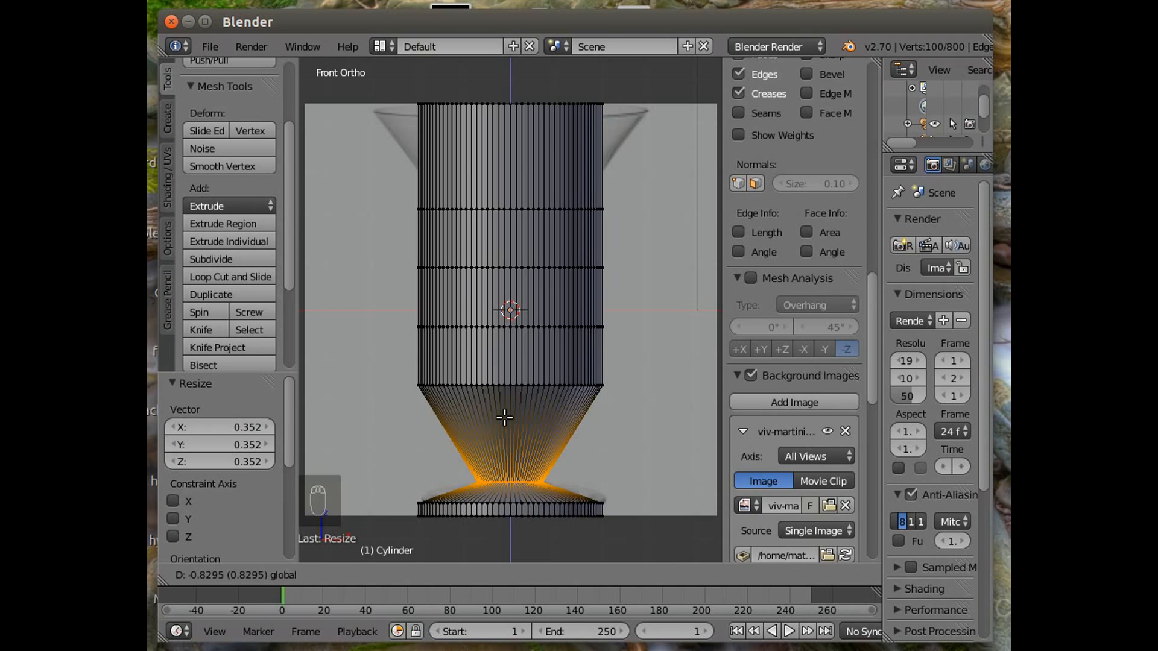
pyautogui.moveTo(504, 416); pyautogui.dragTo(504, 416)
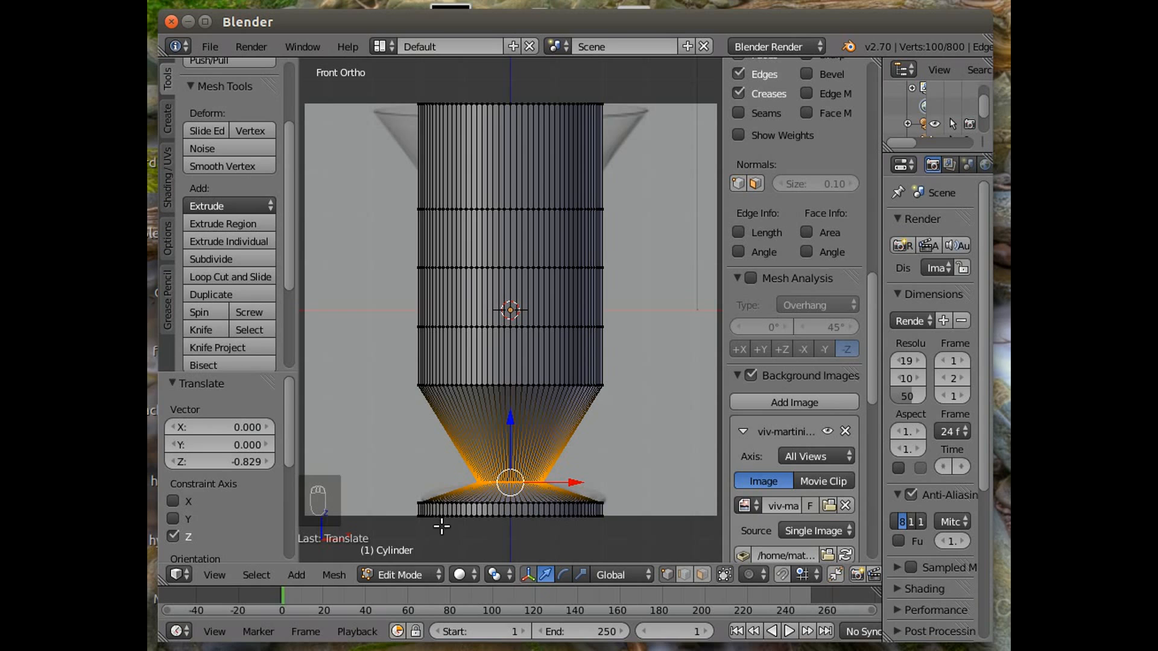
# Select the bottom edge loop and raise it 0.212 along Z.
pyautogui.rightClick(446, 501)
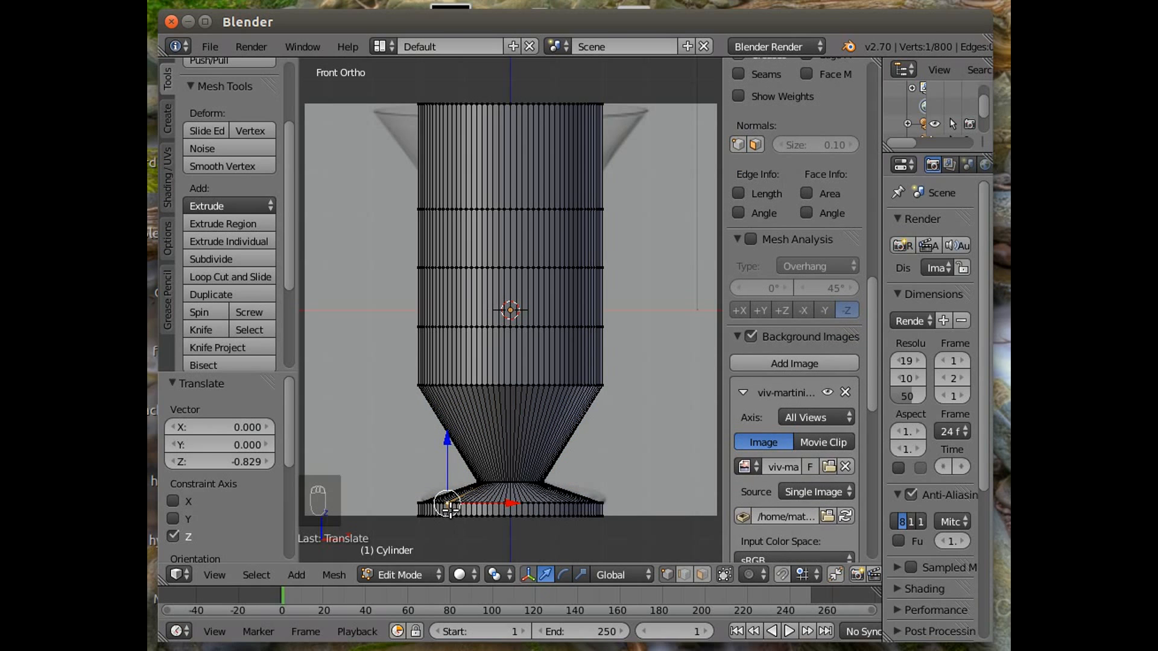
pyautogui.keyDown('shift'); pyautogui.rightClick(447, 504); pyautogui.keyUp('shift')
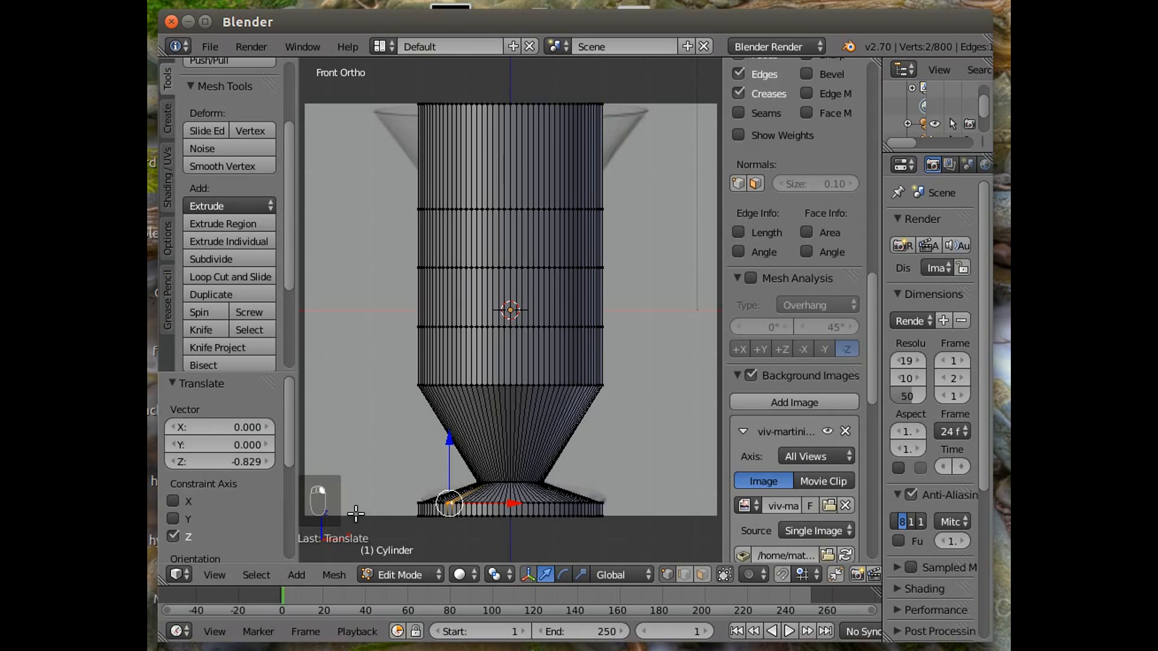
pyautogui.click(260, 572)
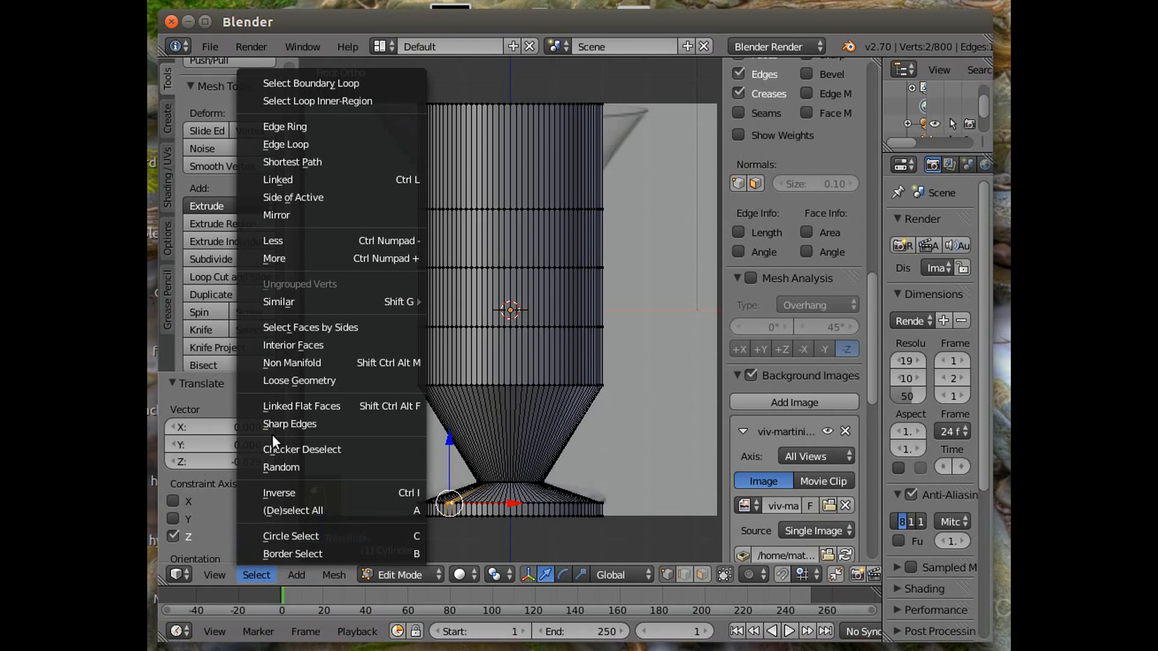
pyautogui.click(306, 142)
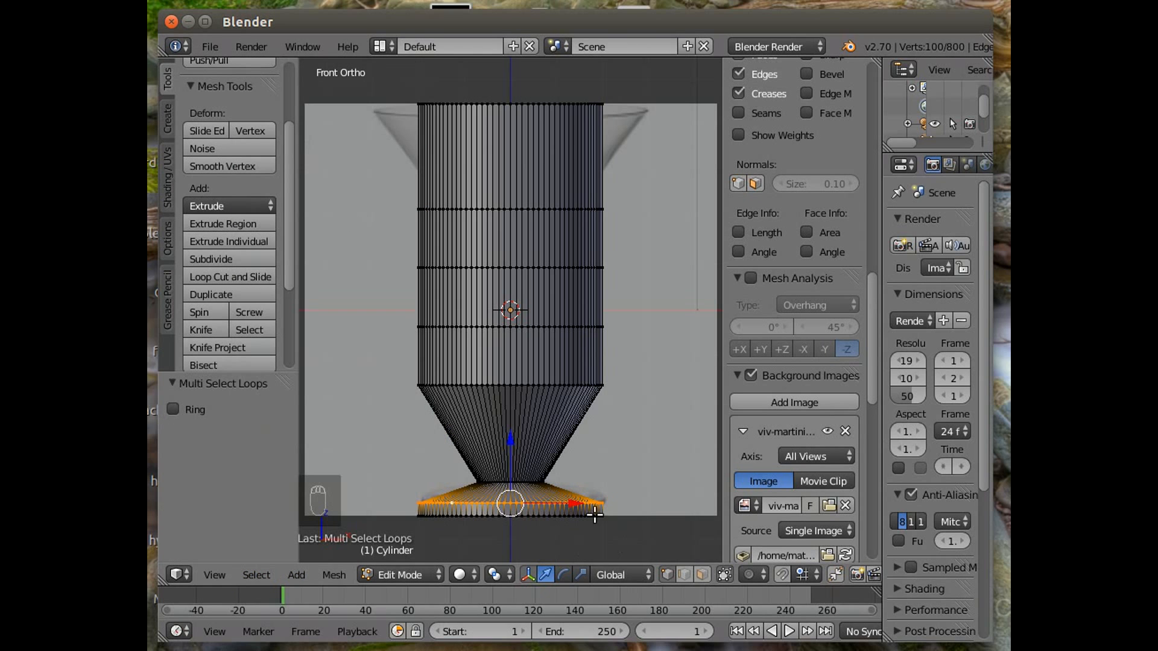
pyautogui.moveTo(513, 443); pyautogui.dragTo(518, 433)
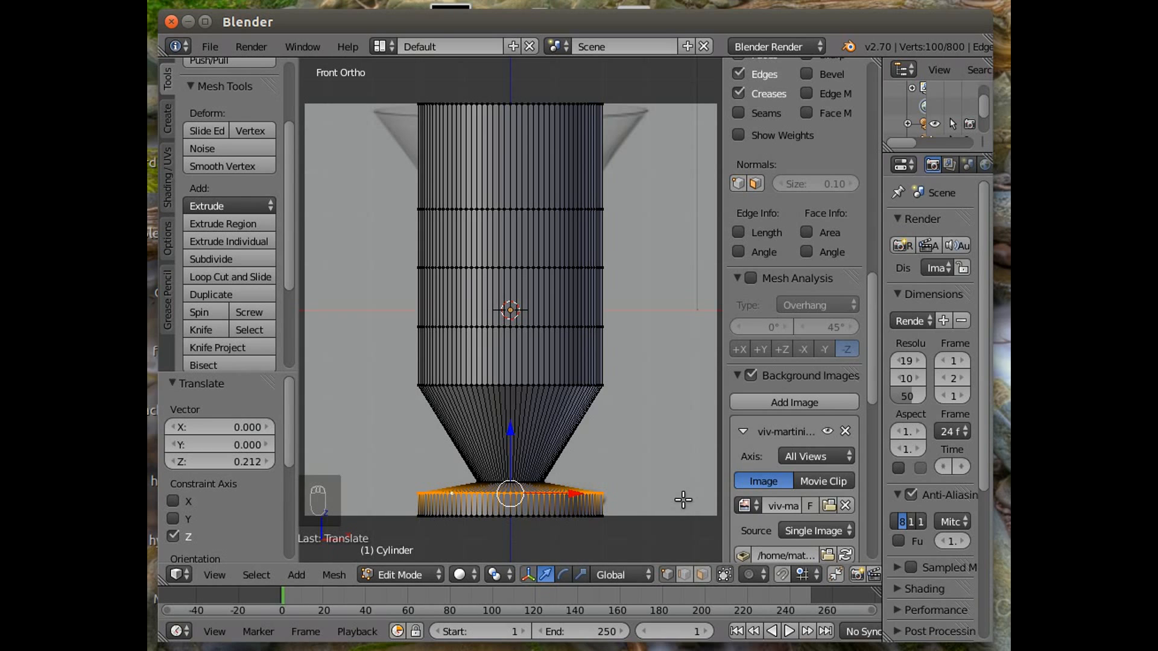
# Scale the selected edge loop uniformly to 0.964.
pyautogui.press('s')
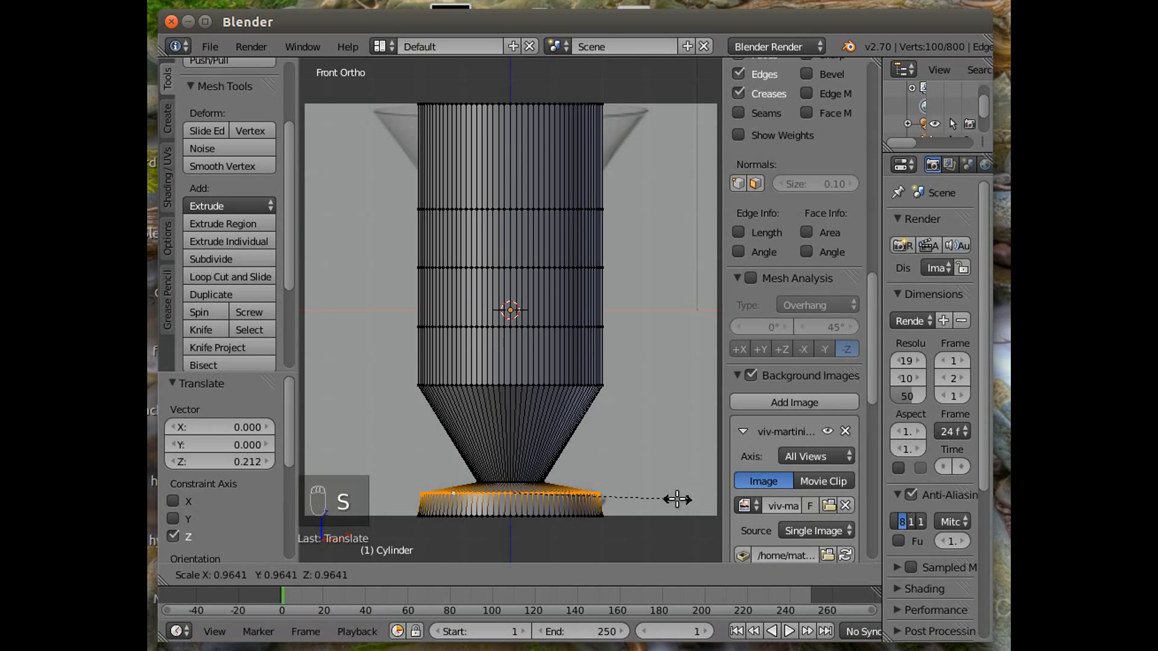
pyautogui.click(677, 499)
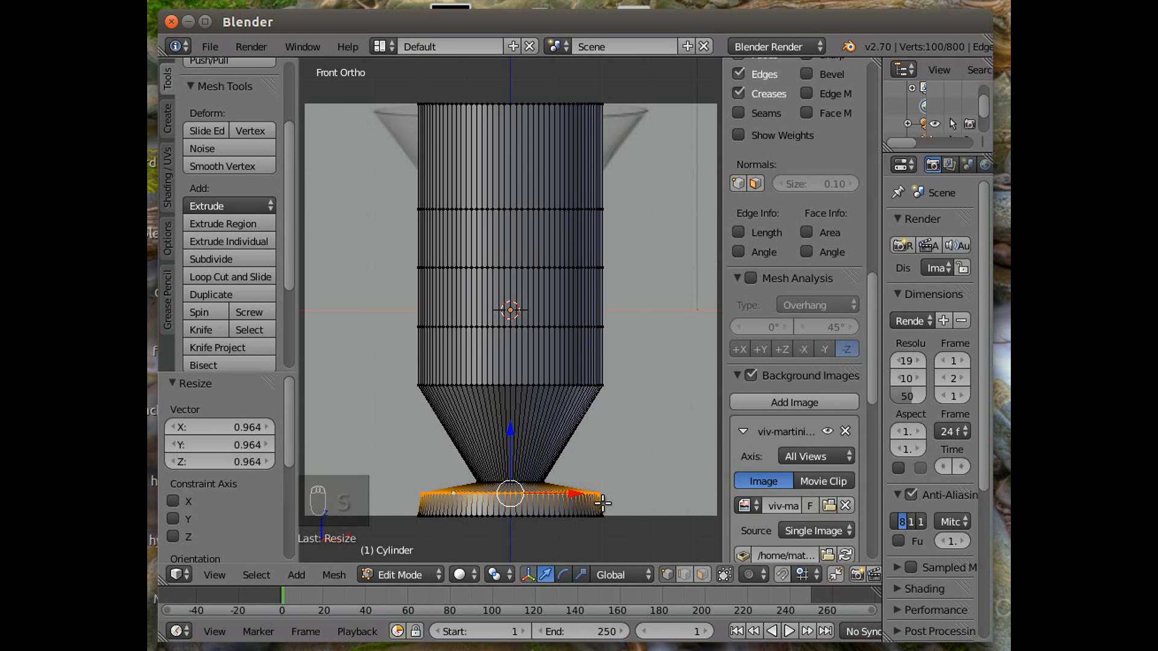
# Select the lowest edge loop of the cylinder and raise it slightly along Z in a few small moves.
pyautogui.rightClick(532, 517)
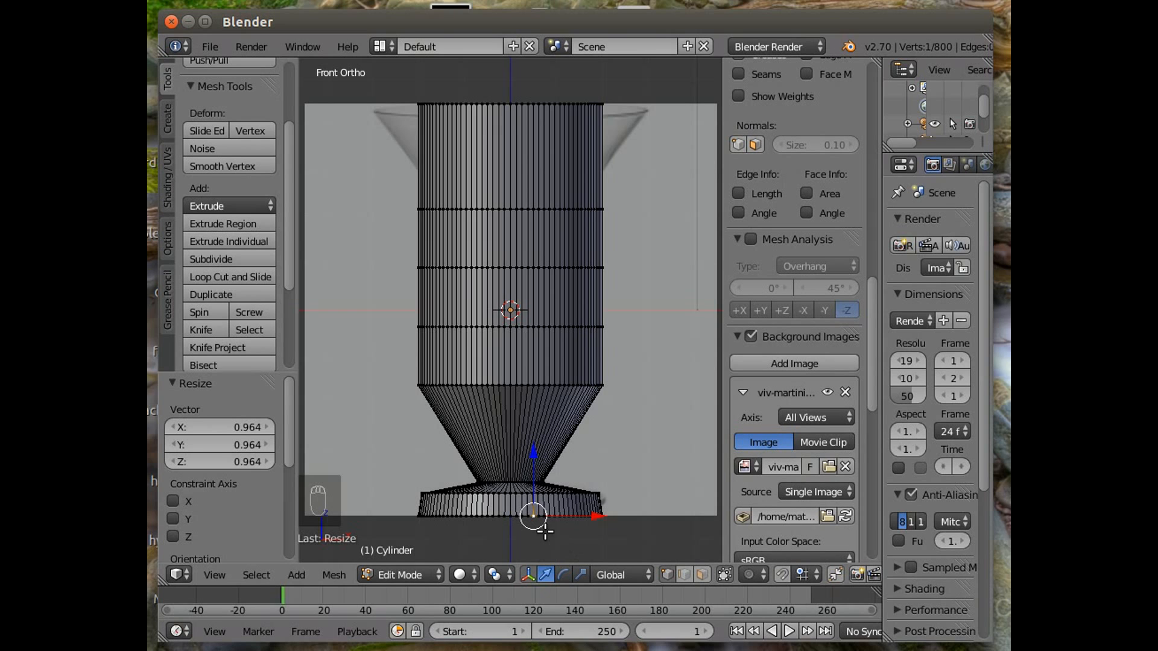
pyautogui.keyDown('shift'); pyautogui.rightClick(537, 516); pyautogui.keyUp('shift')
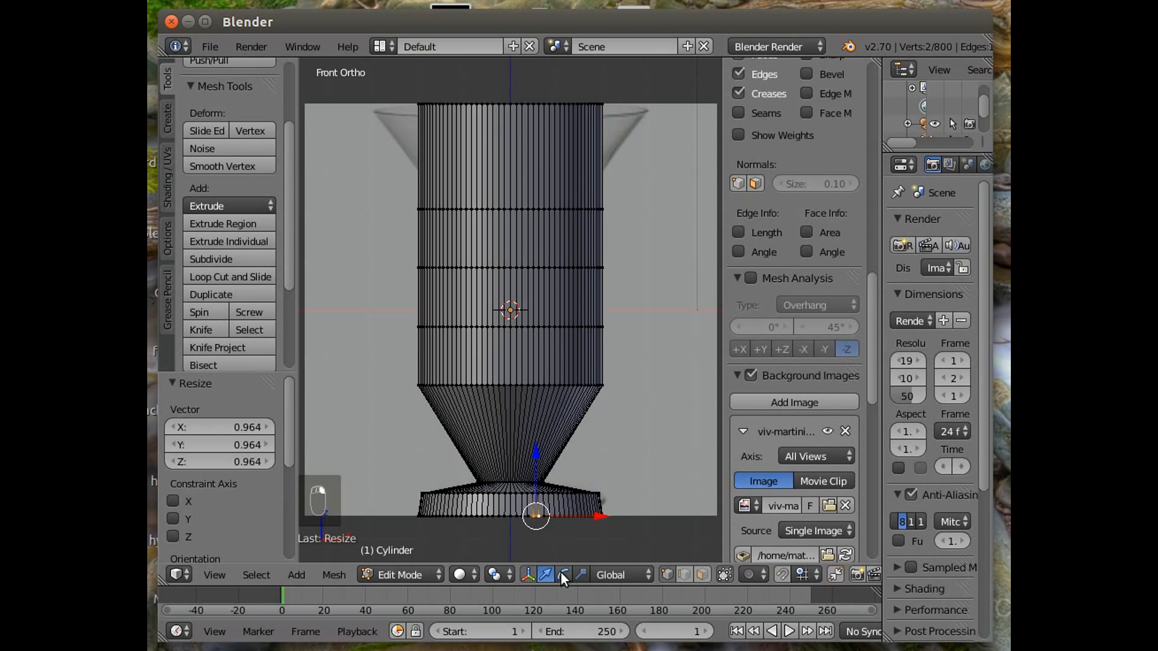
pyautogui.click(249, 573)
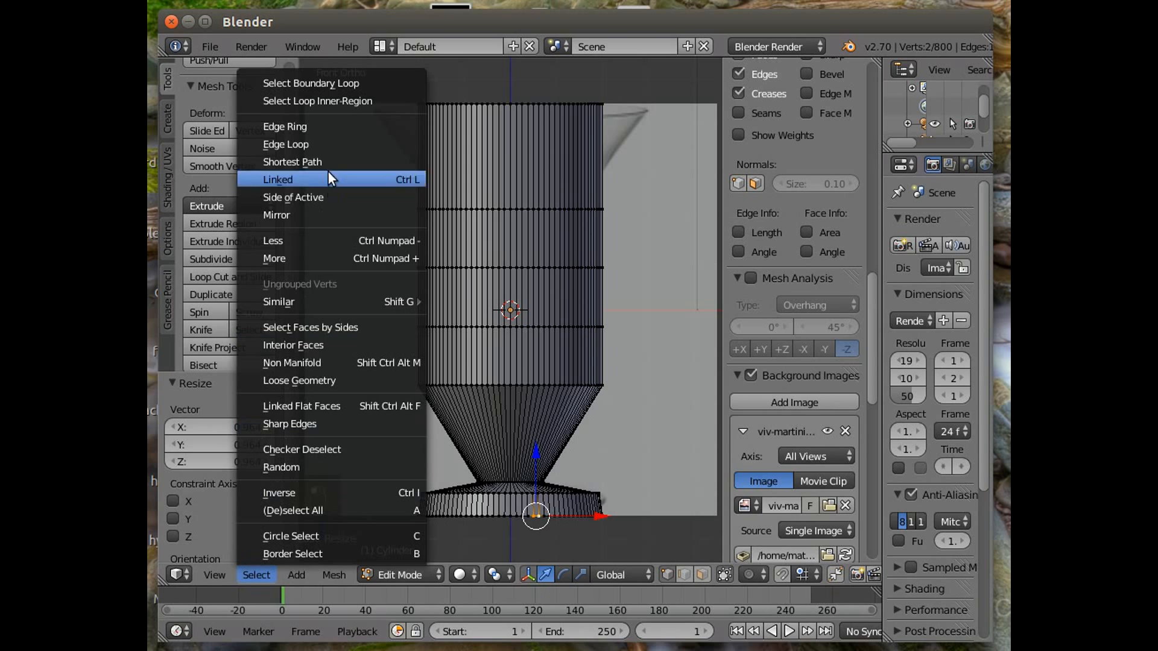
pyautogui.click(331, 144)
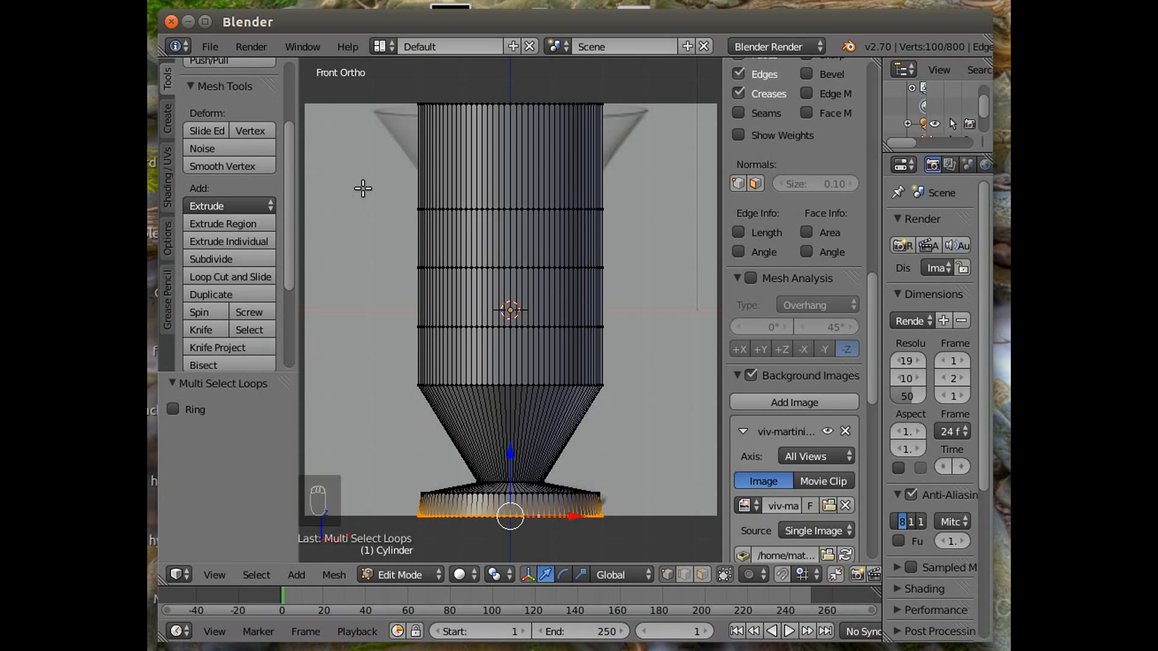
pyautogui.moveTo(510, 454); pyautogui.dragTo(510, 441)
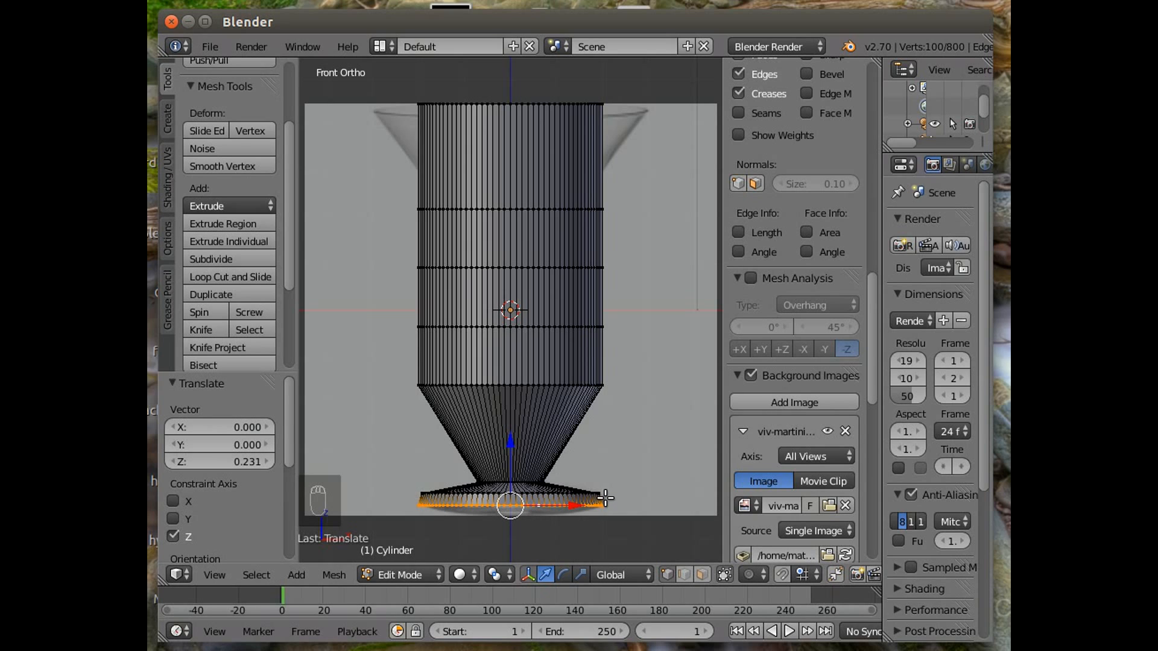
pyautogui.moveTo(512, 445); pyautogui.dragTo(513, 438)
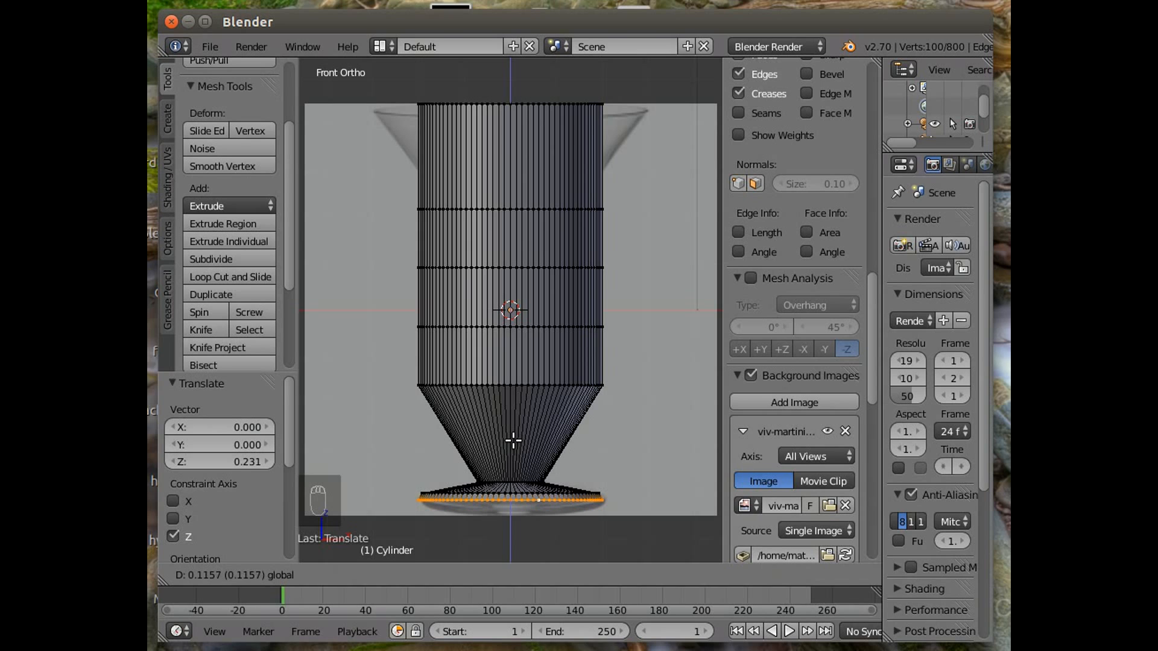
pyautogui.moveTo(512, 439); pyautogui.dragTo(512, 441)
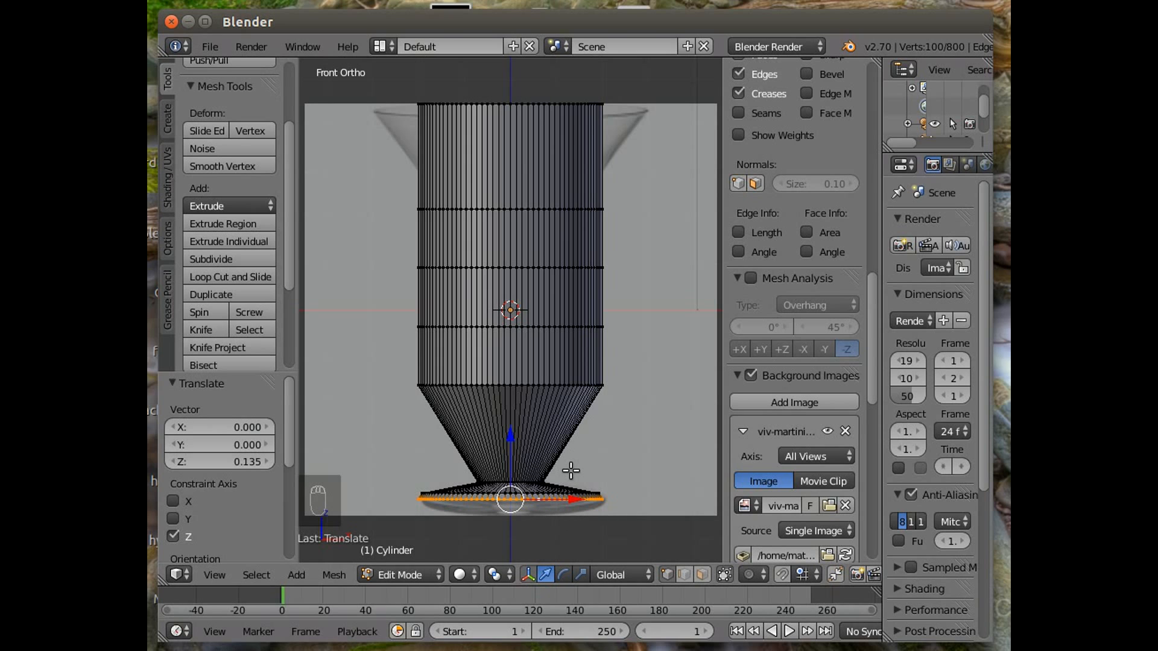
# Extrude the bottom loop and move the new loop down 0.174 along Z.
pyautogui.press('e')
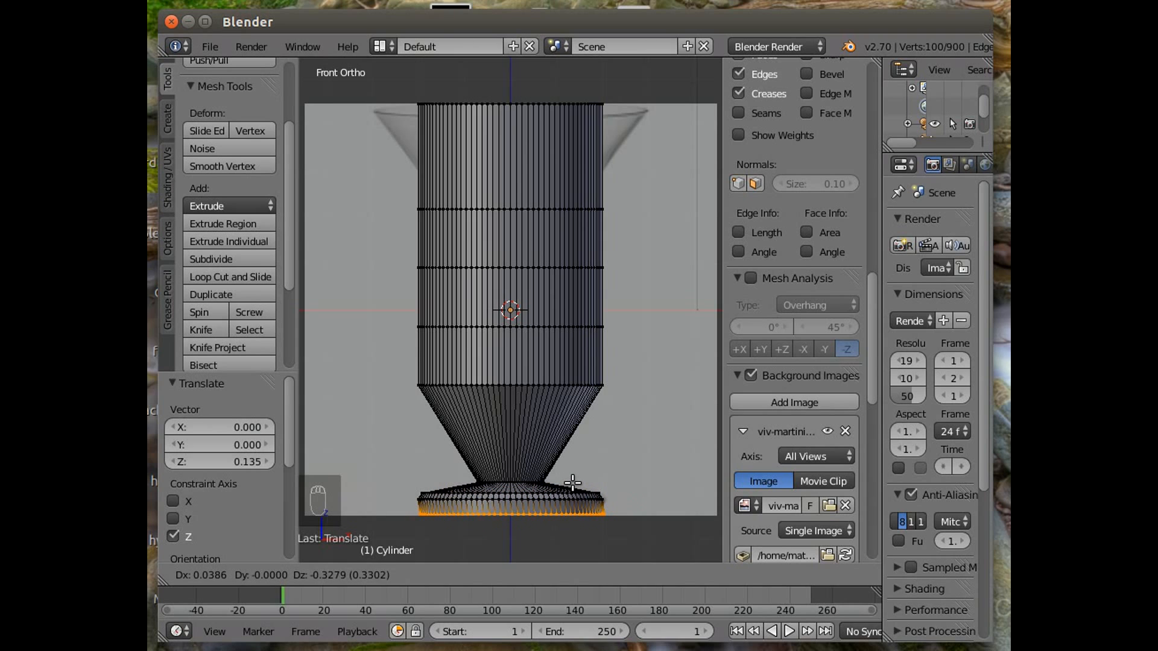
pyautogui.rightClick(572, 483)
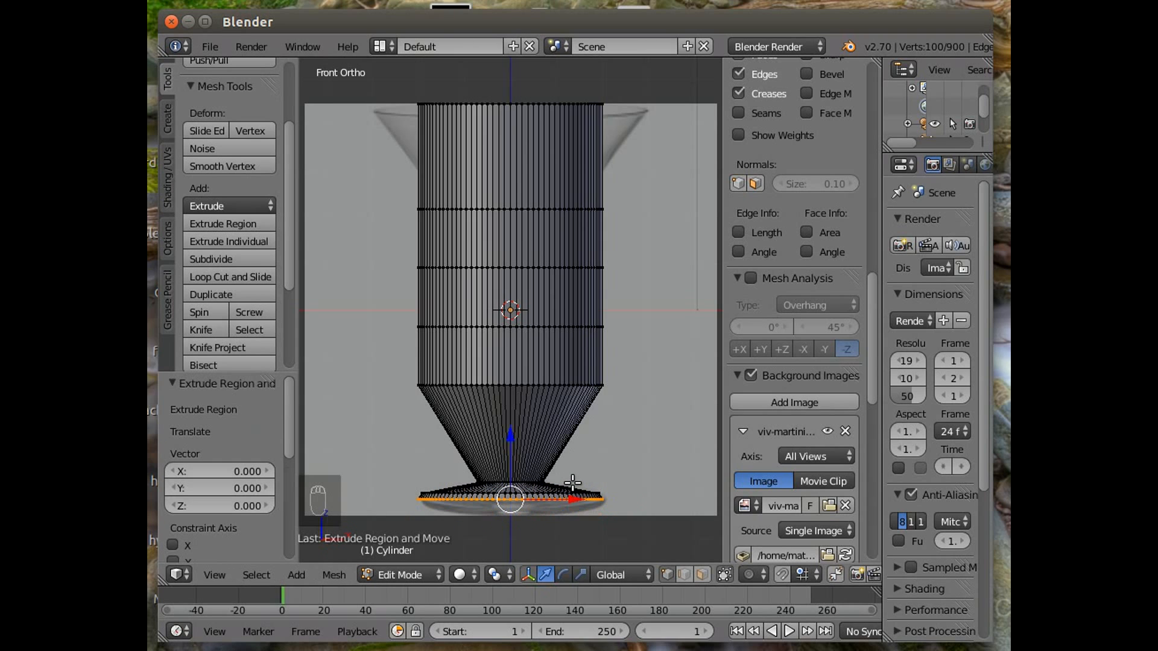
pyautogui.moveTo(509, 435); pyautogui.dragTo(509, 444)
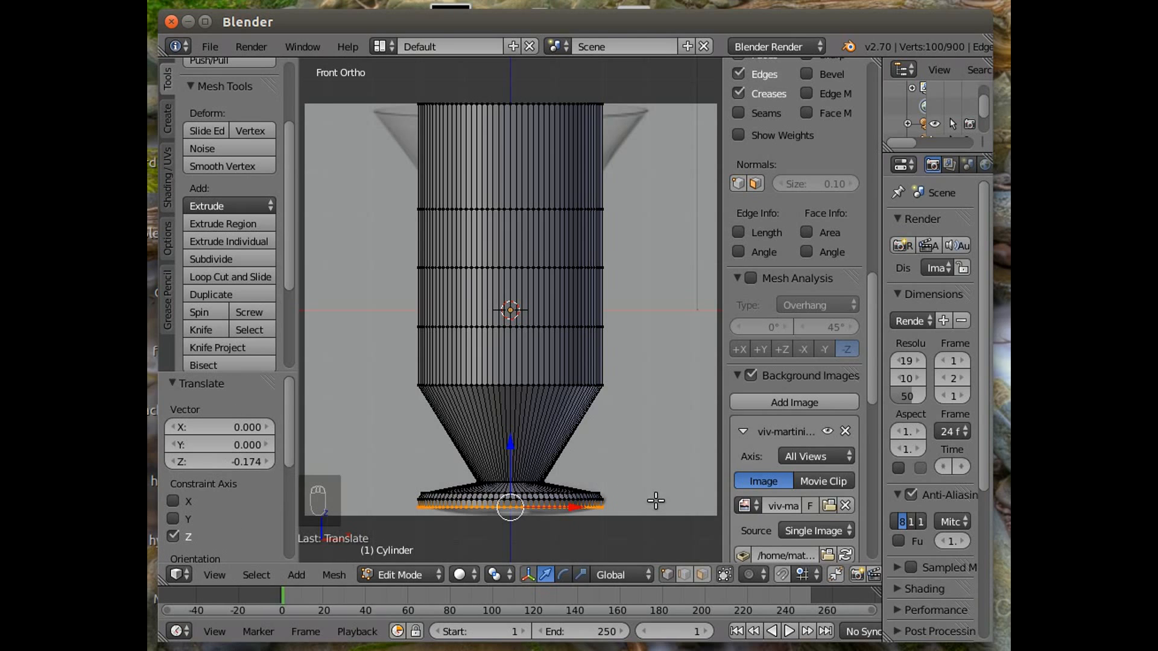
# Scale the extruded loop to 0.917 and raise it 0.019 along Z.
pyautogui.press('s')
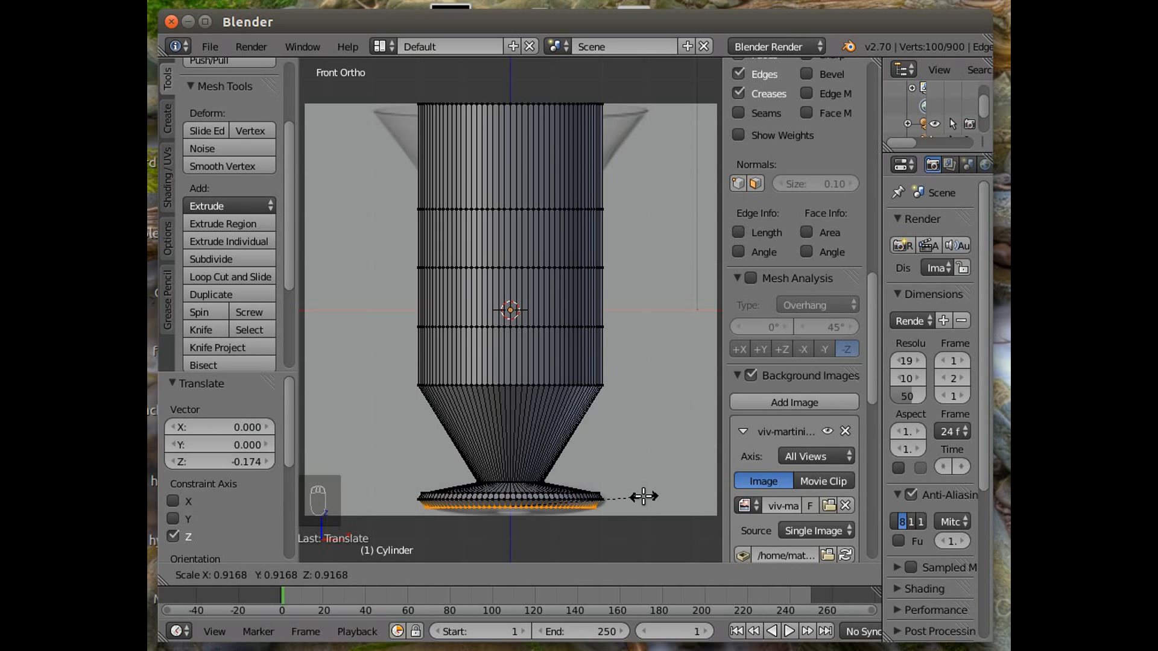
pyautogui.click(643, 496)
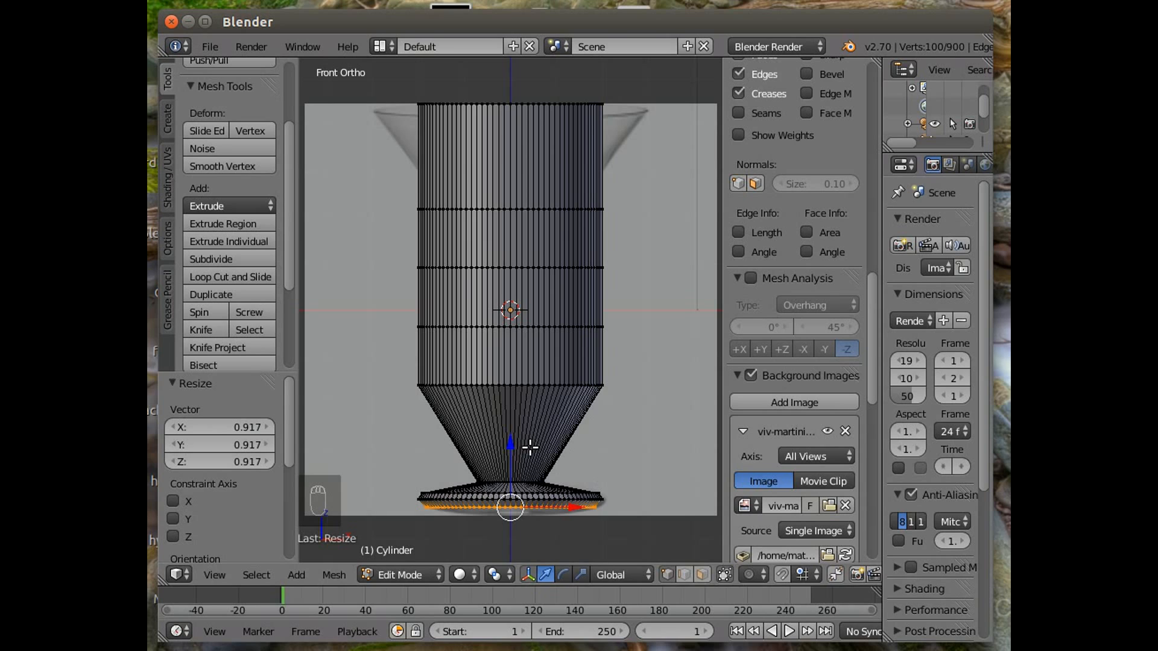
pyautogui.press('g')
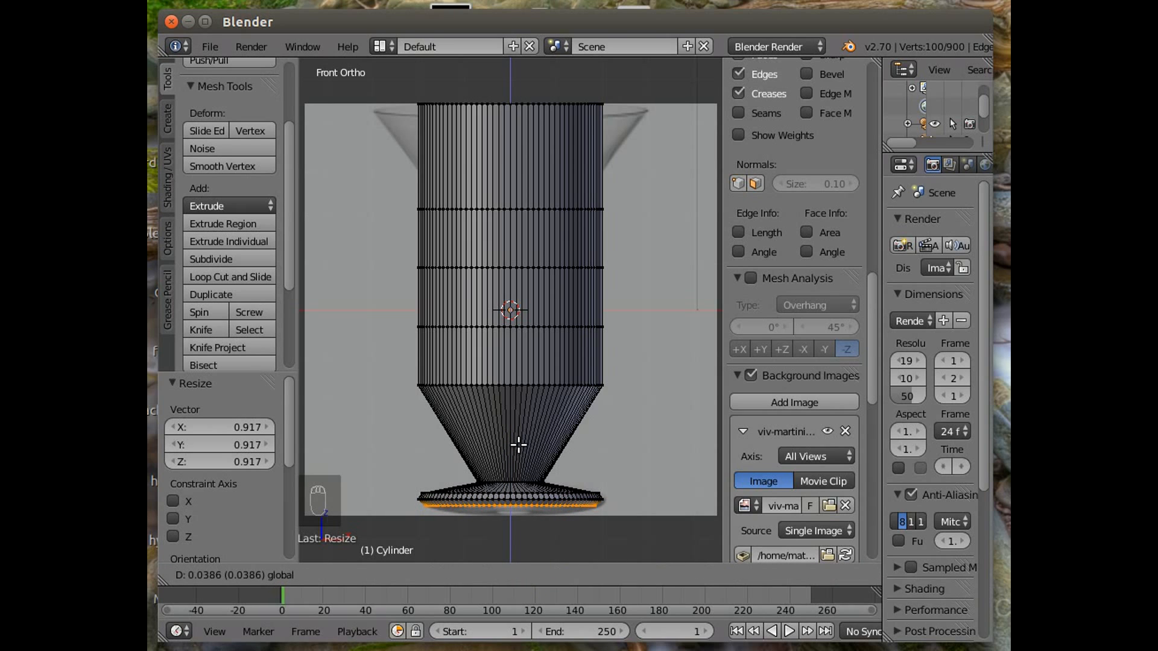
pyautogui.click(519, 445)
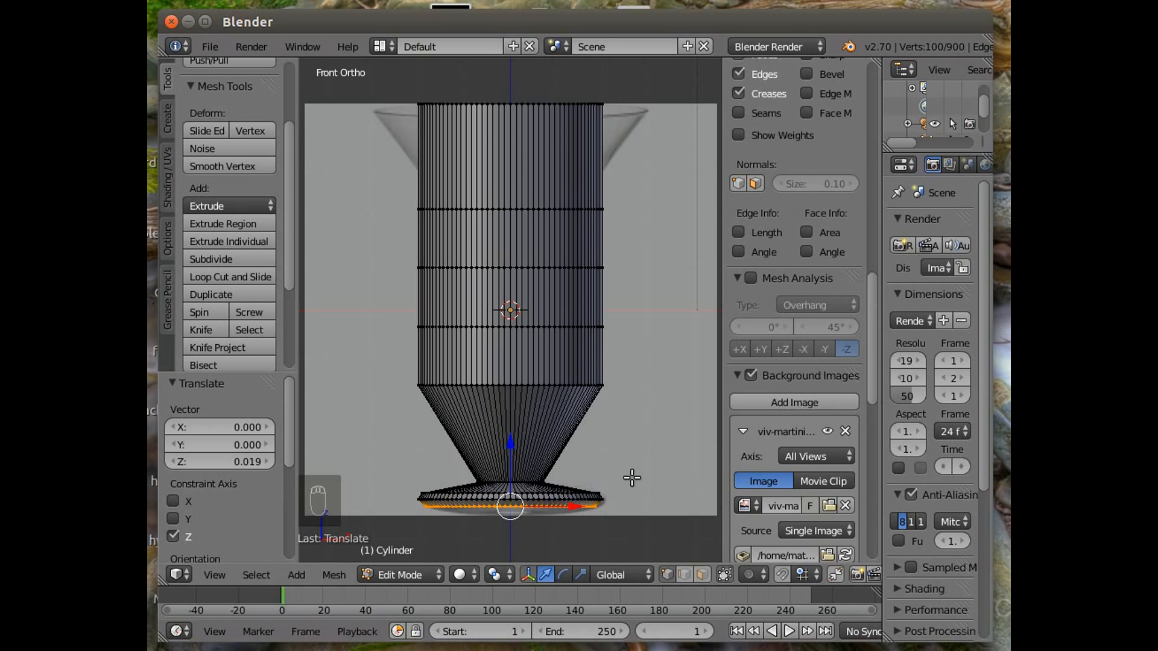
# From underneath the glass, extrude the bottom rim loop in place and scale it inward to 0.802.
pyautogui.moveTo(634, 478); pyautogui.dragTo(628, 339, button='middle')
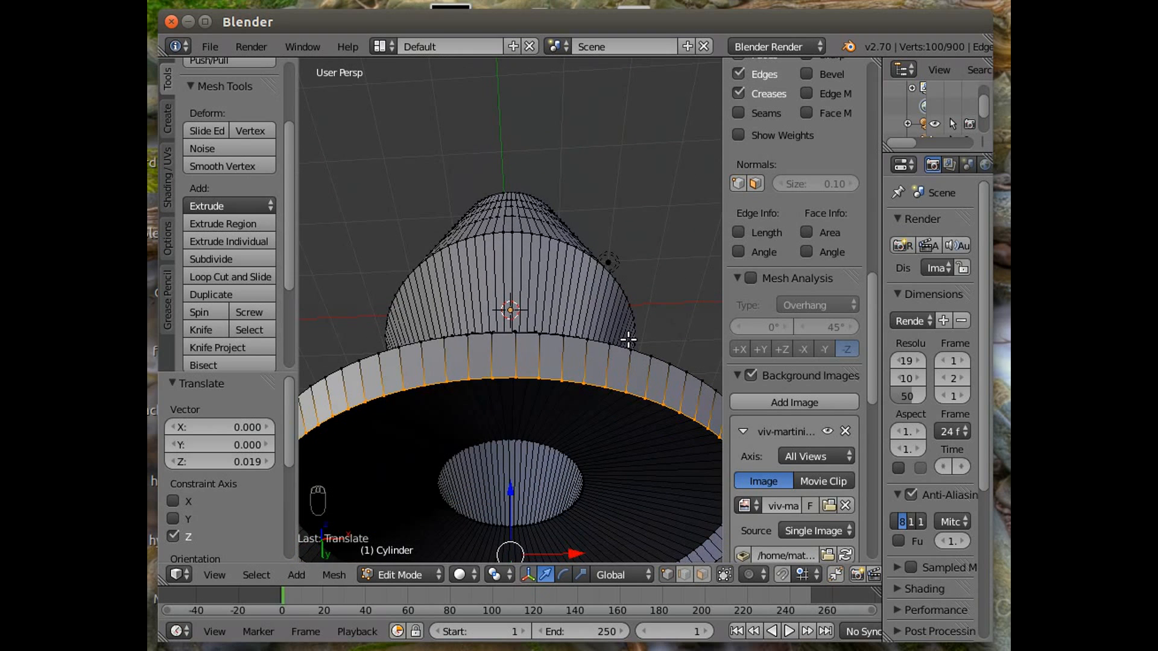
pyautogui.scroll(-4, 628, 340)
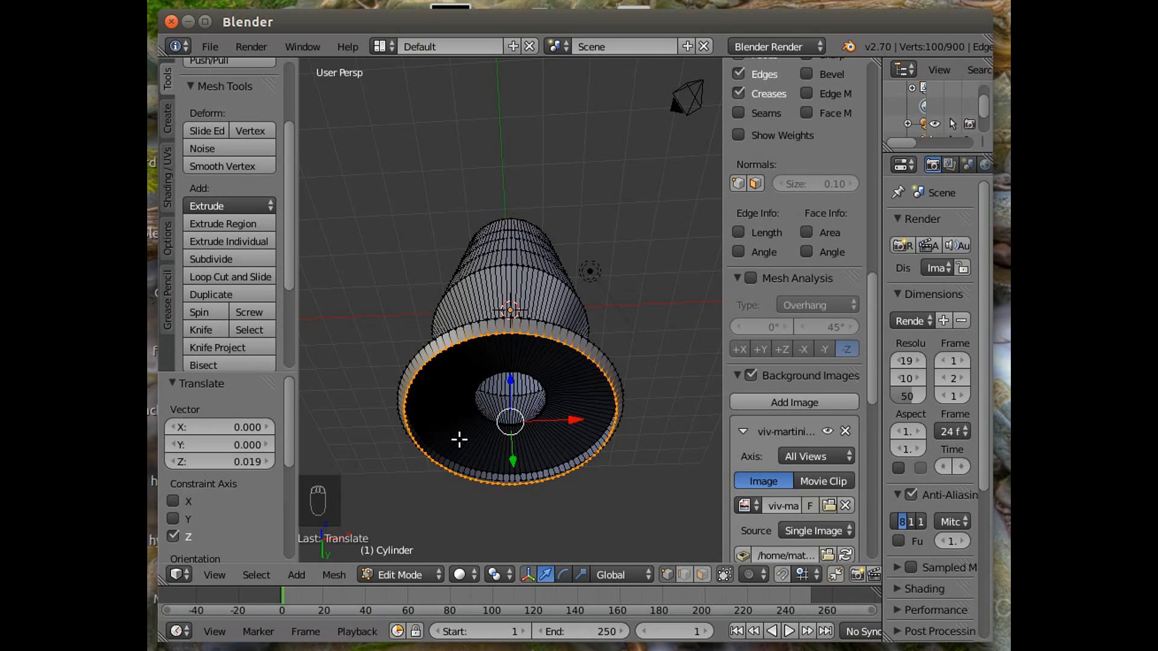
pyautogui.press('e')
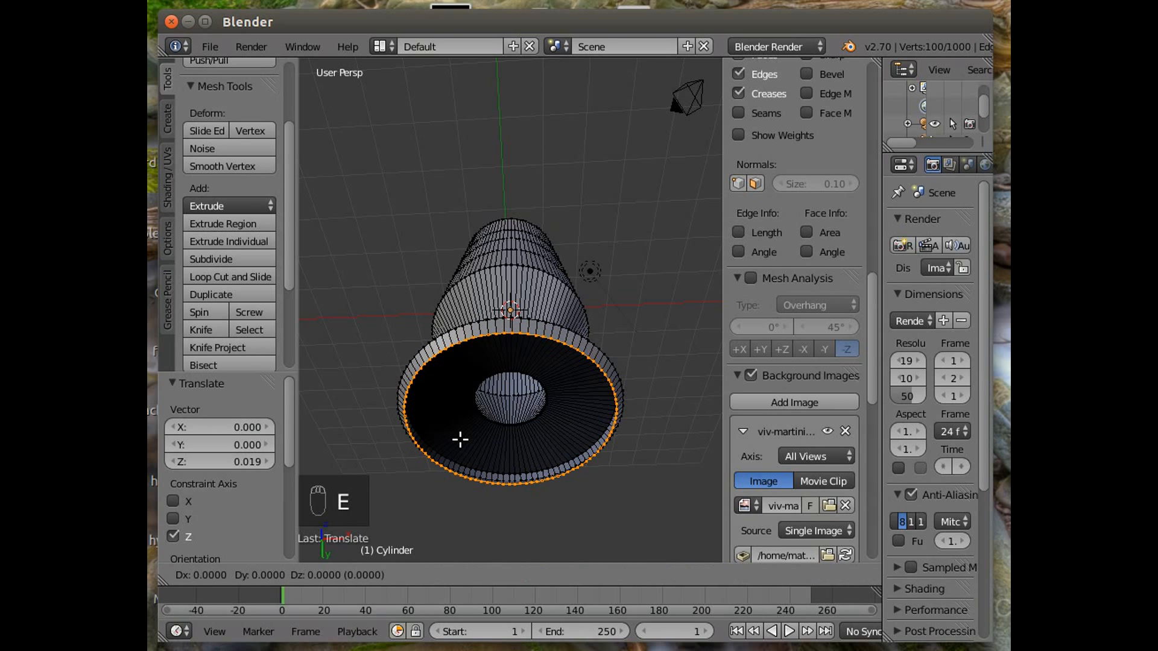
pyautogui.rightClick(462, 440)
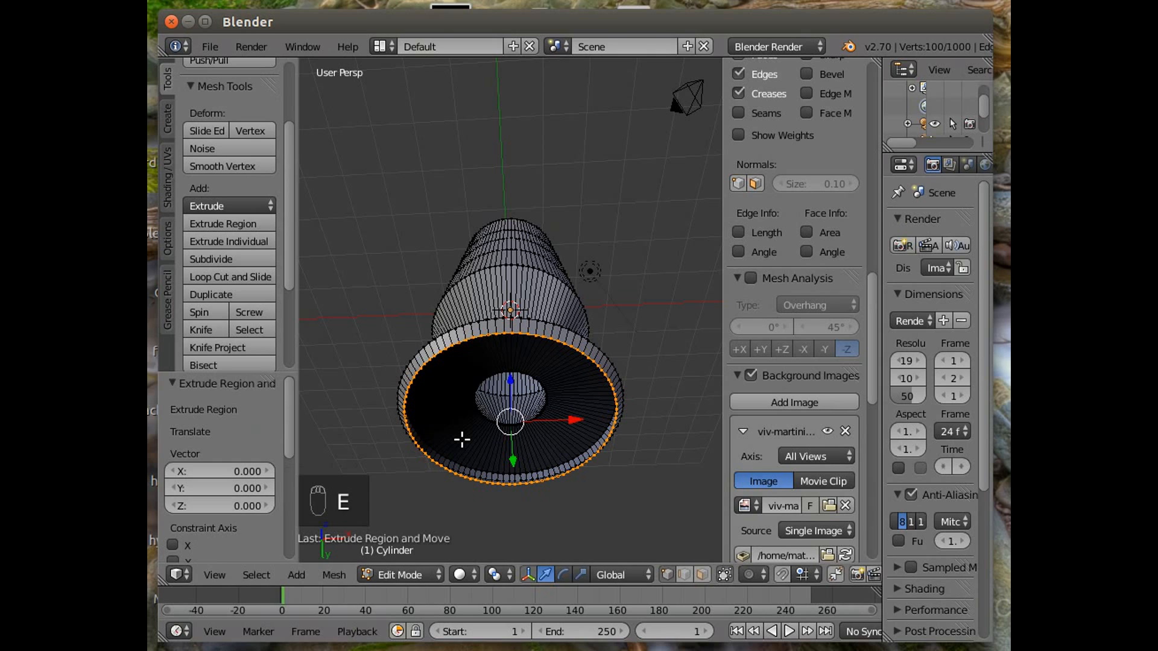
pyautogui.press('s')
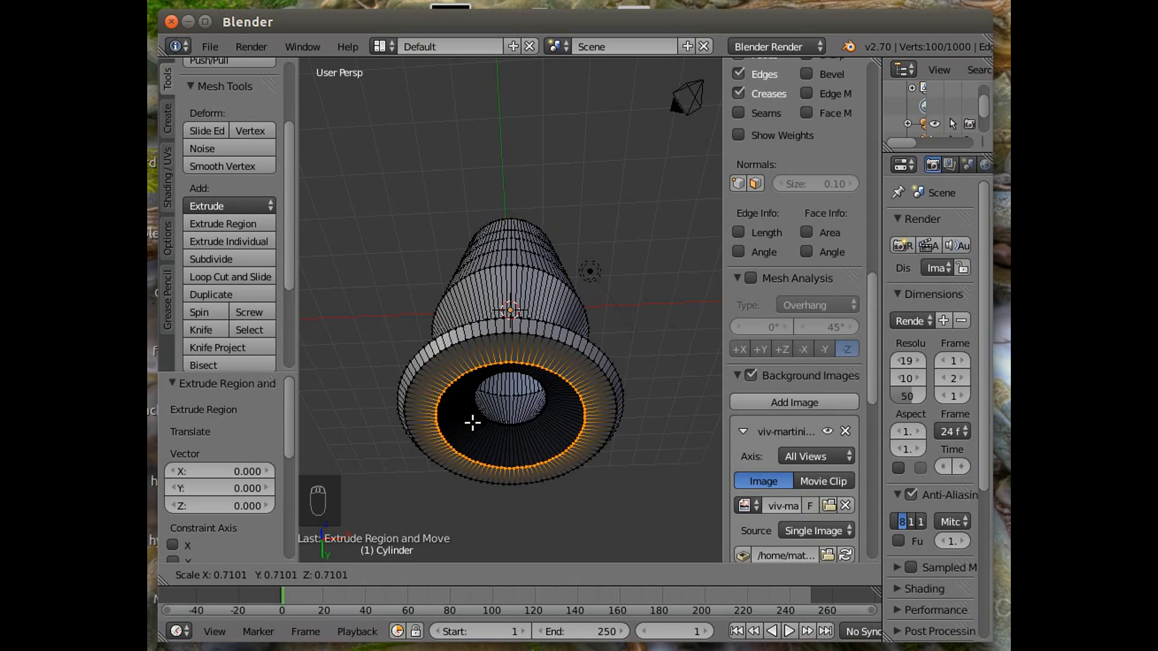
pyautogui.click(470, 425)
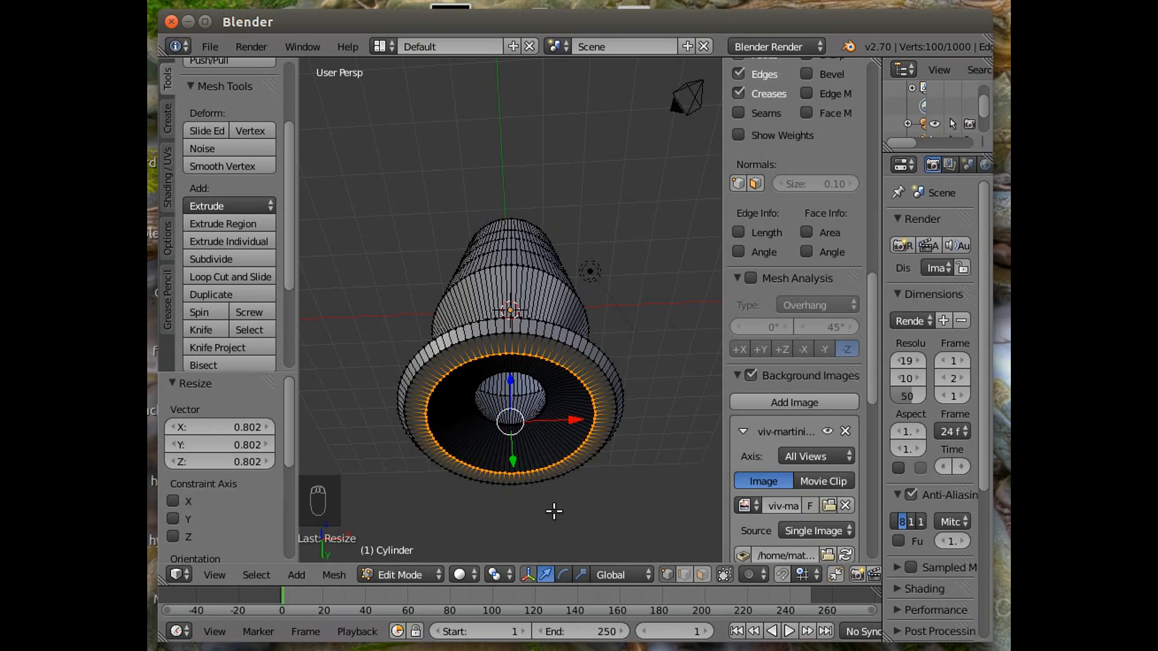
# Extrude the inner loop again and scale it to 0.418.
pyautogui.press('e')
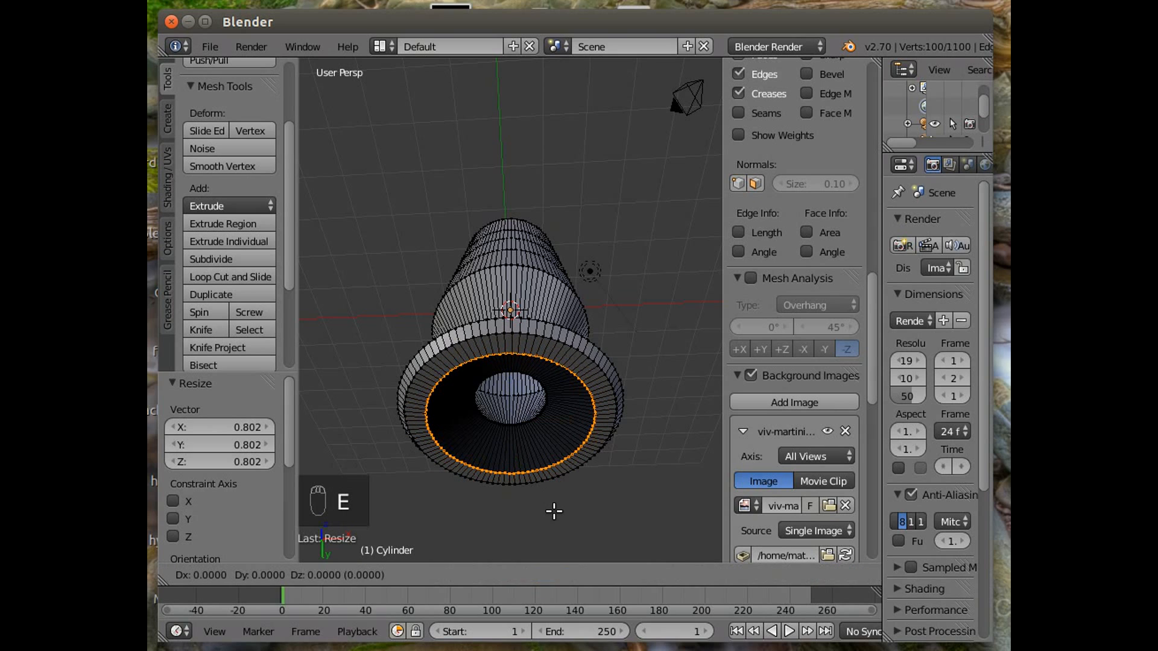
pyautogui.click(554, 512)
pyautogui.press('s')
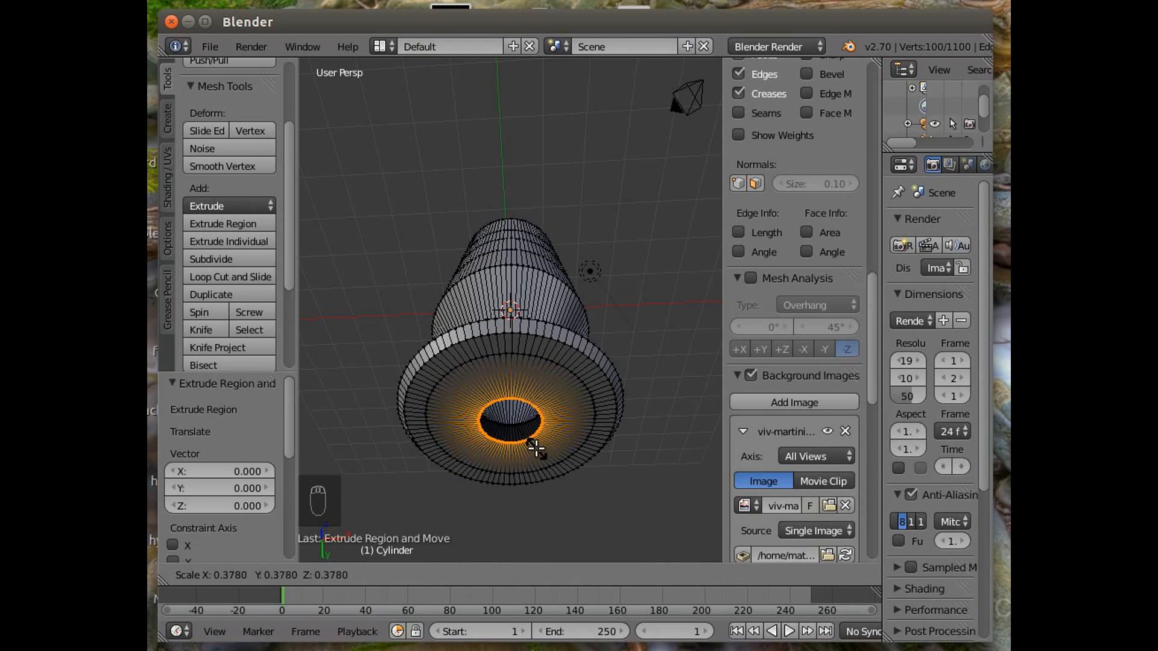
pyautogui.click(536, 454)
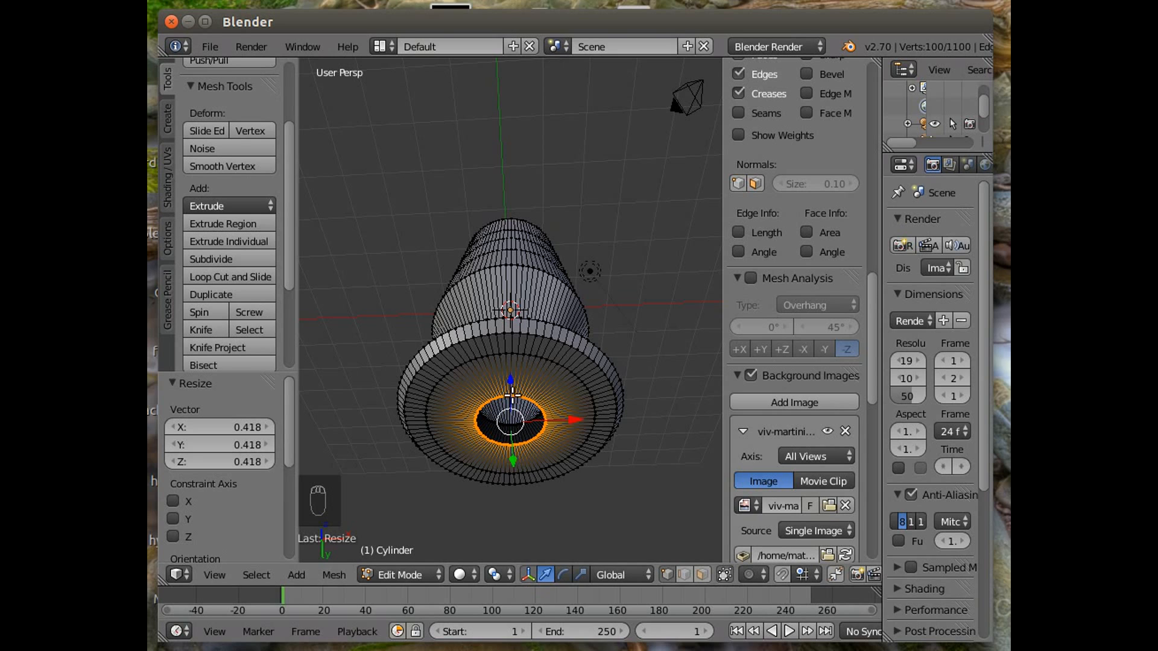
# Move the new inner loop up 0.238 along Z.
pyautogui.press('g')
pyautogui.press('z')
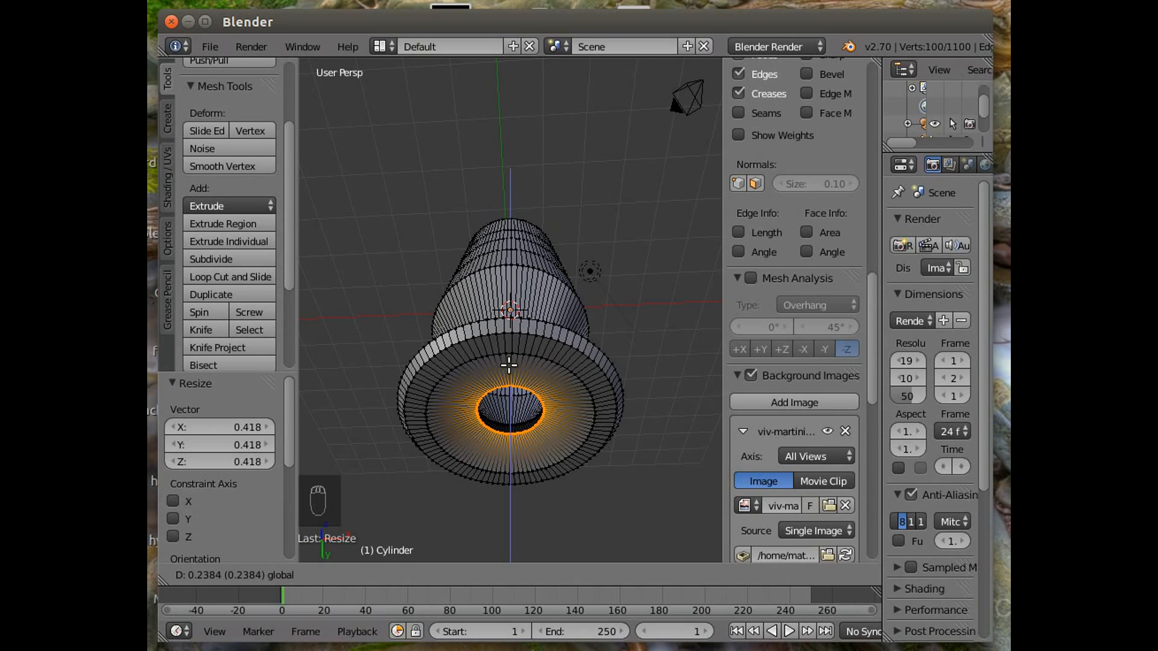
pyautogui.click(508, 365)
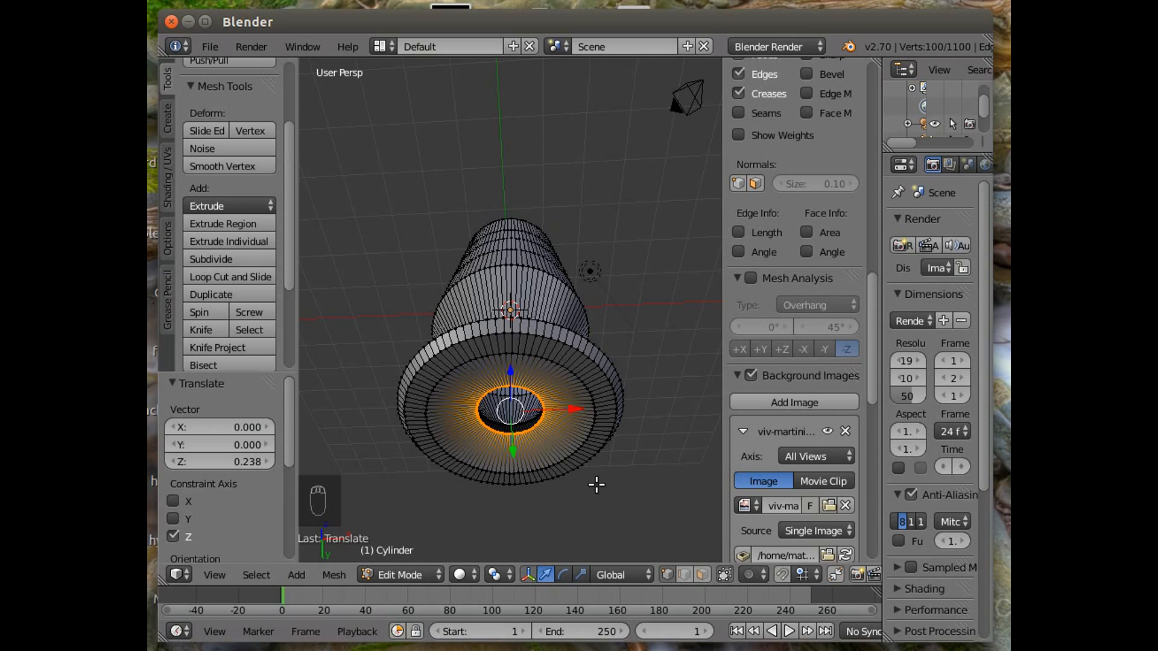
# Extrude the inner loop in place and scale it to 0.462.
pyautogui.press('e')
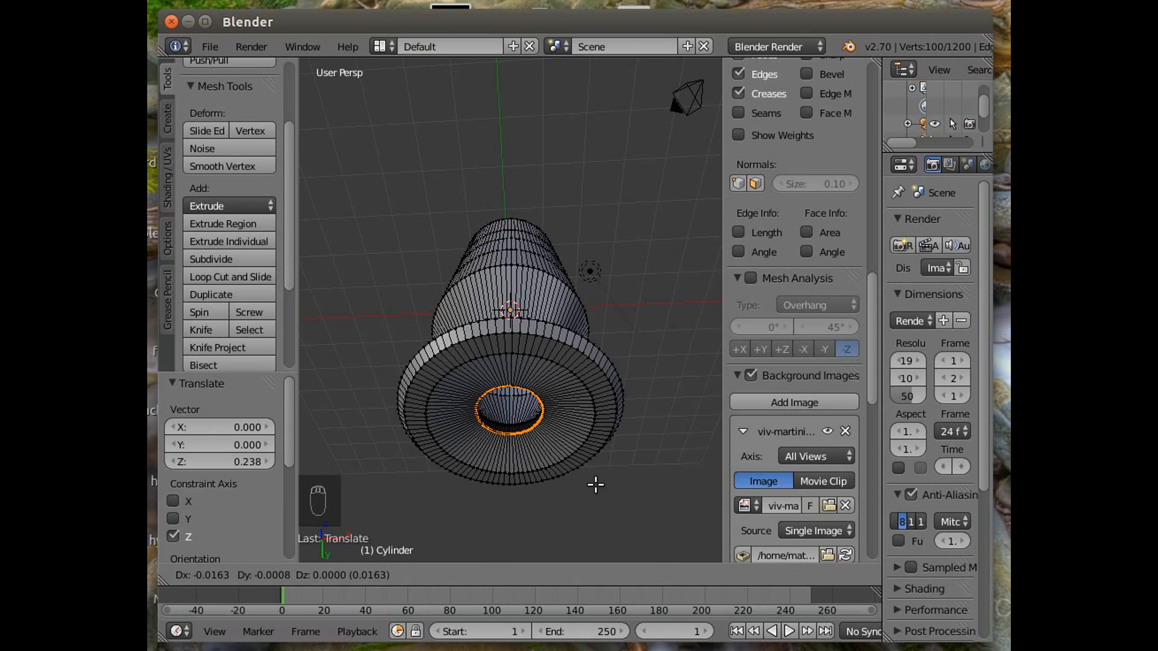
pyautogui.rightClick(595, 484)
pyautogui.press('s')
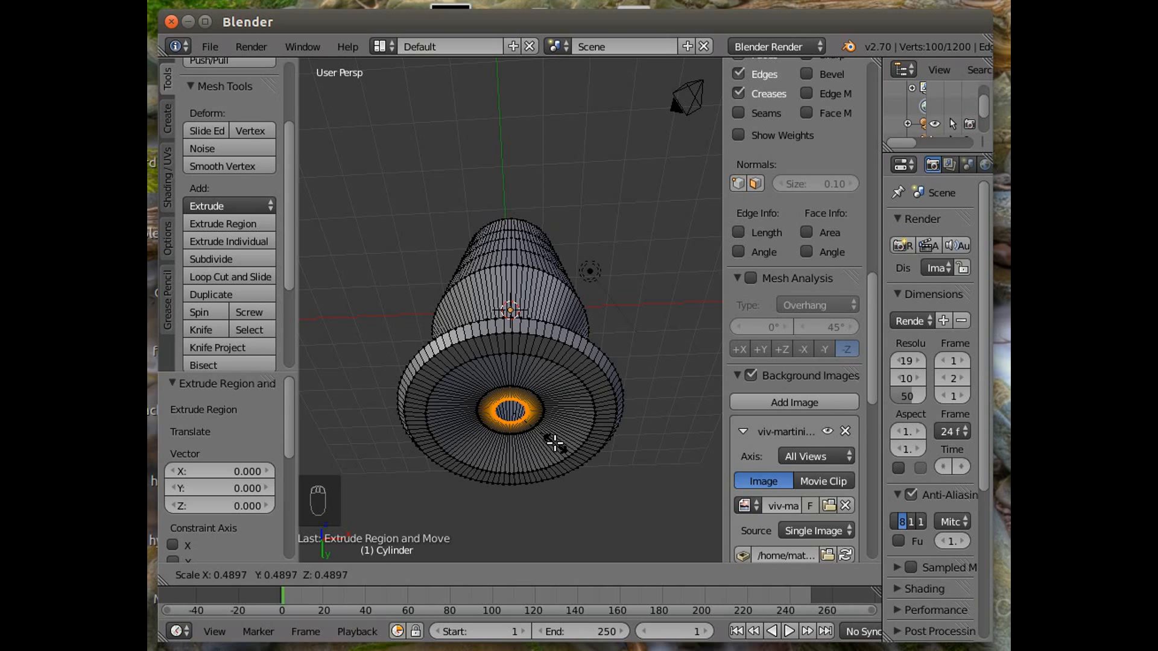
pyautogui.click(549, 439)
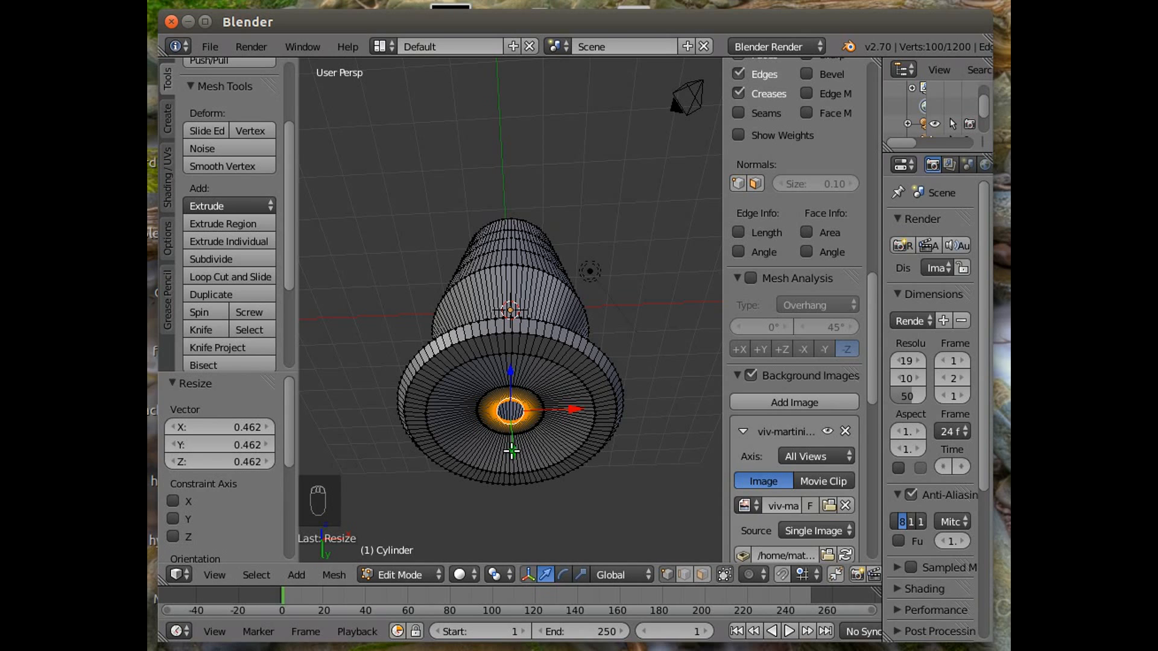
# Lower the loop 0.122 along Z and fill it with a face to close the base.
pyautogui.press('g')
pyautogui.press('z')
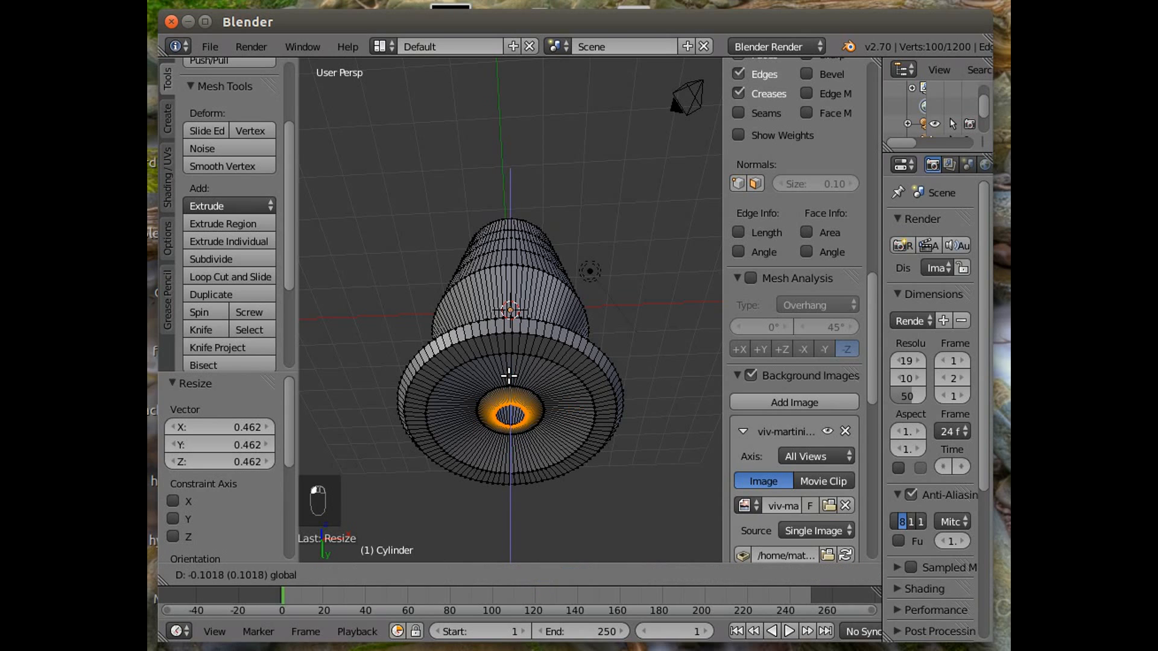
pyautogui.click(509, 379)
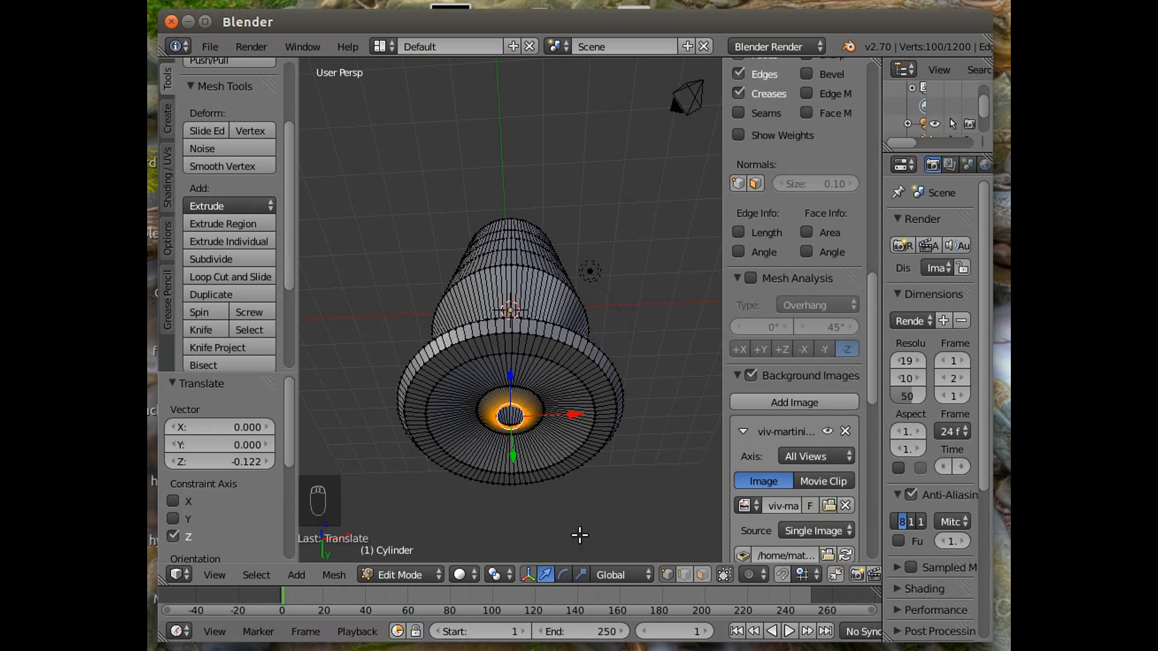
pyautogui.press('f')
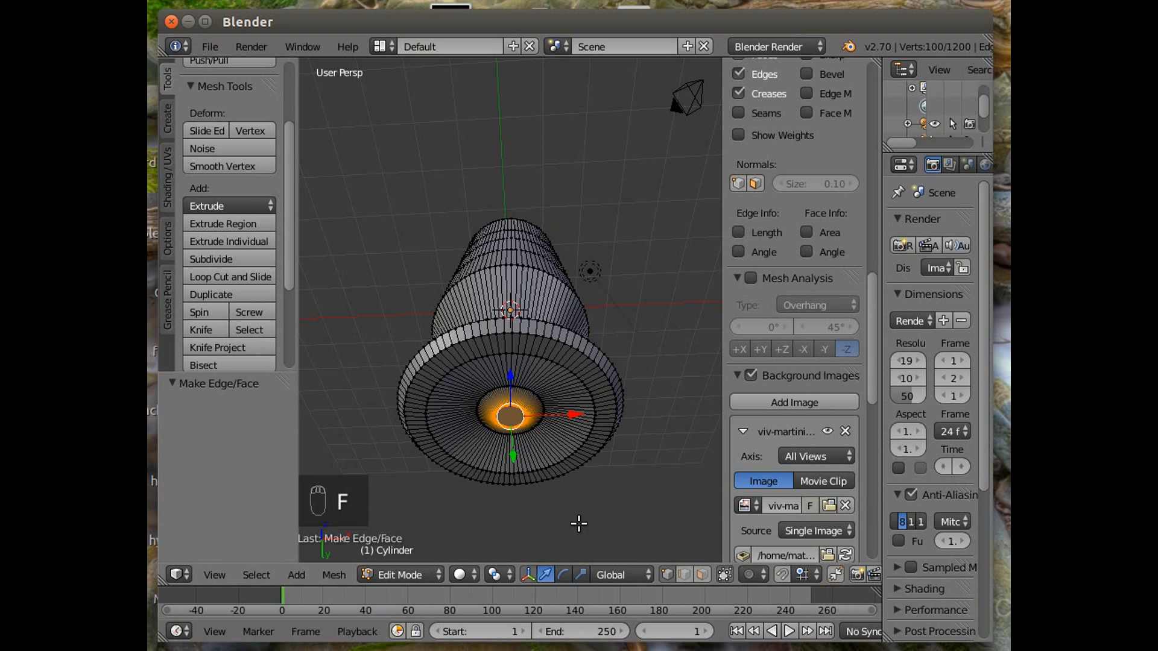
# Orbit around the finished base to inspect it, then return to the front orthographic view.
pyautogui.moveTo(579, 522); pyautogui.dragTo(475, 62, button='middle')
pyautogui.click(215, 575)
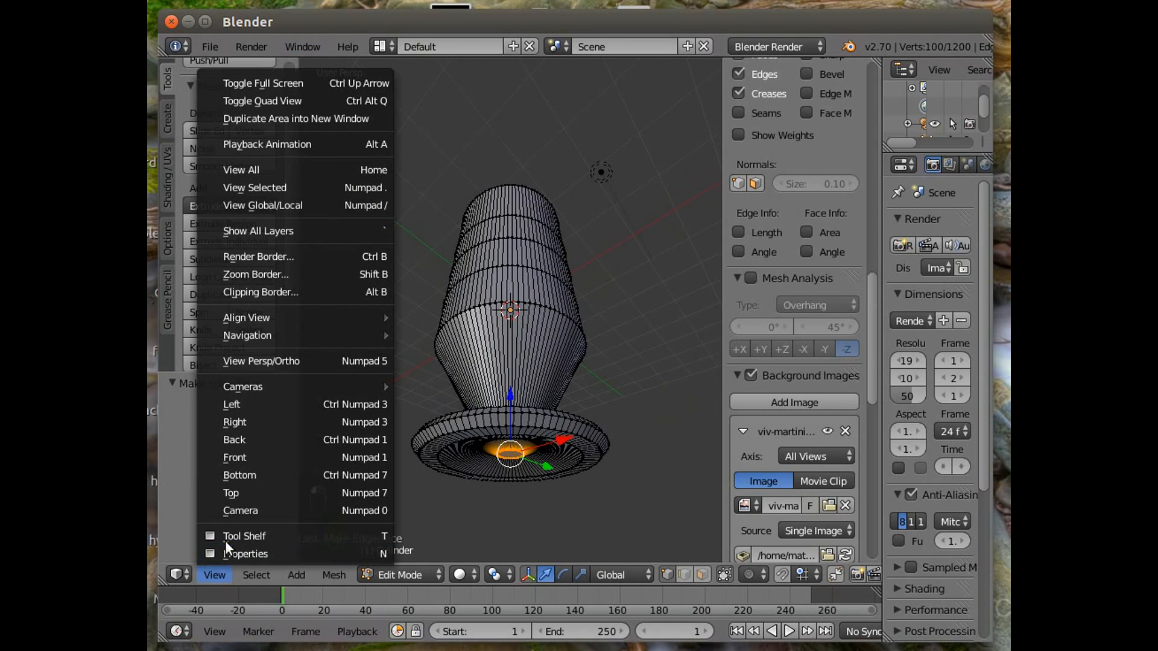
pyautogui.click(244, 460)
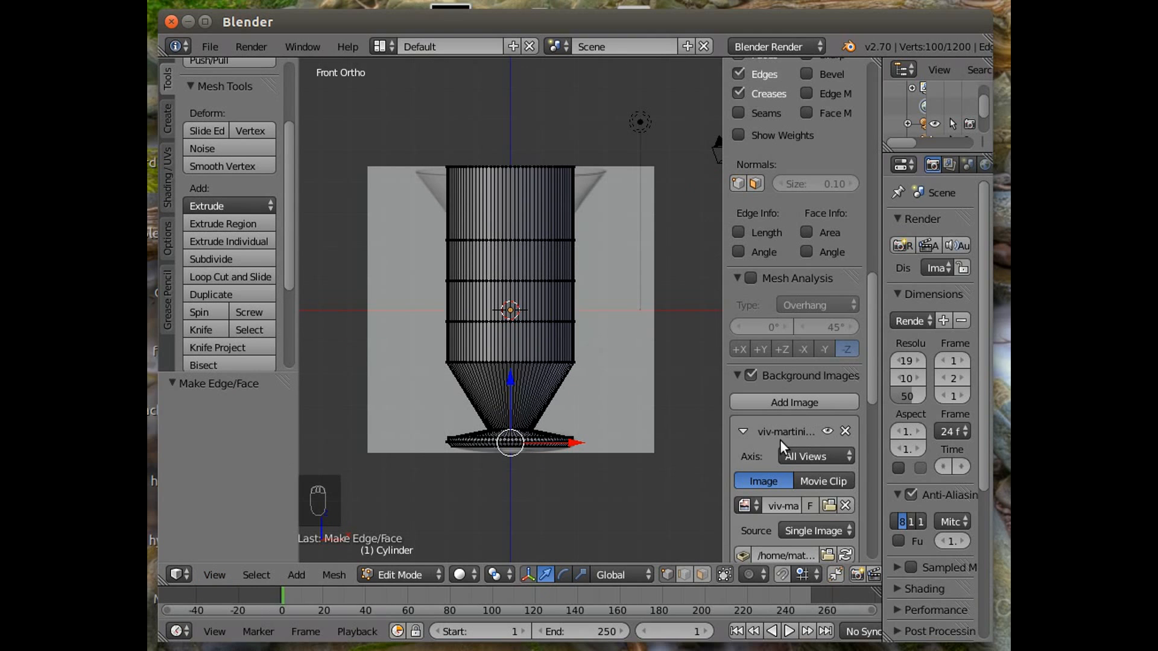
# Display the background reference image in front of the mesh instead of behind it.
pyautogui.scroll(-7, 779, 472)
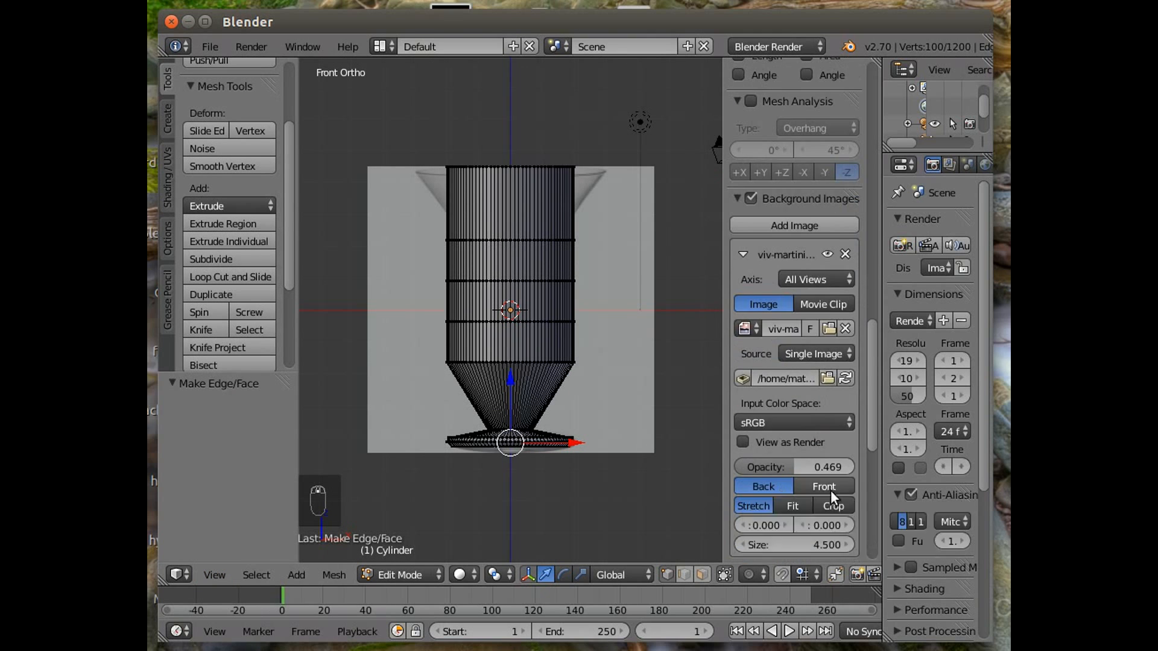
pyautogui.click(825, 486)
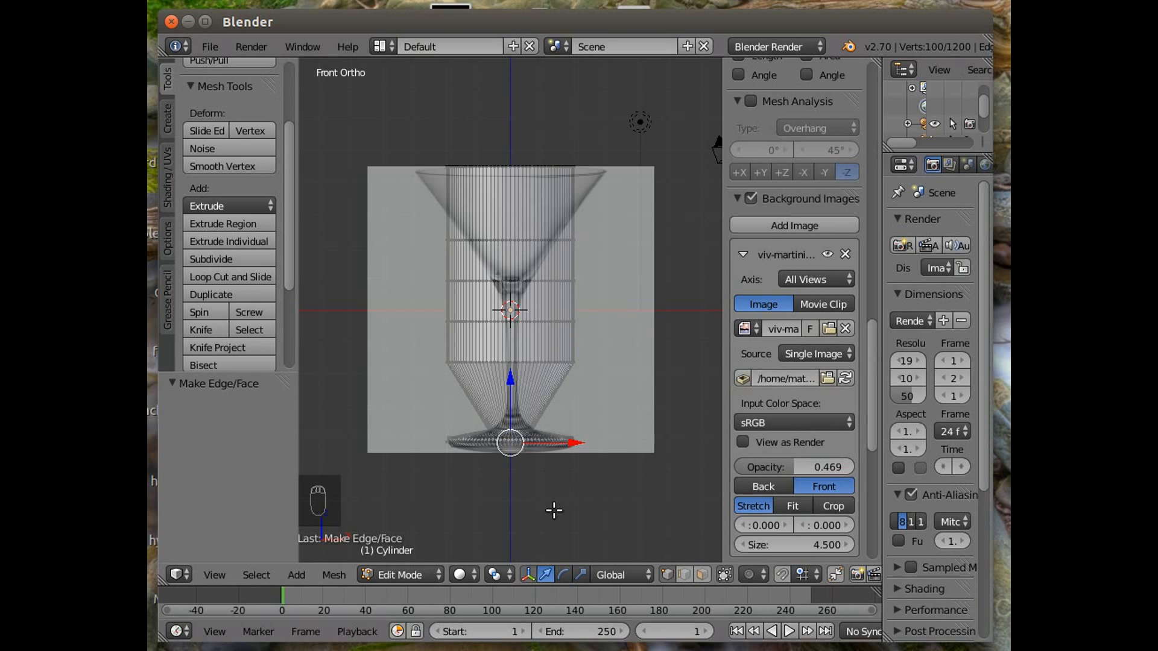
pyautogui.scroll(2, 554, 510)
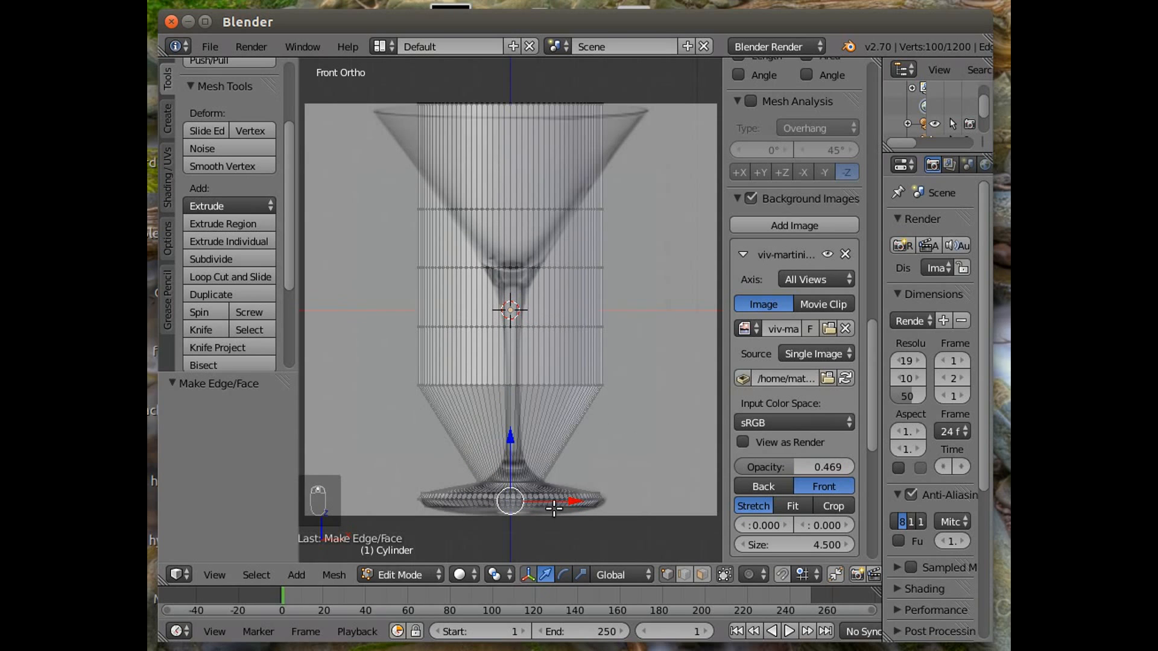
# Select the edge loop at the middle of the lower cone and scale it down to 0.099.
pyautogui.rightClick(522, 384)
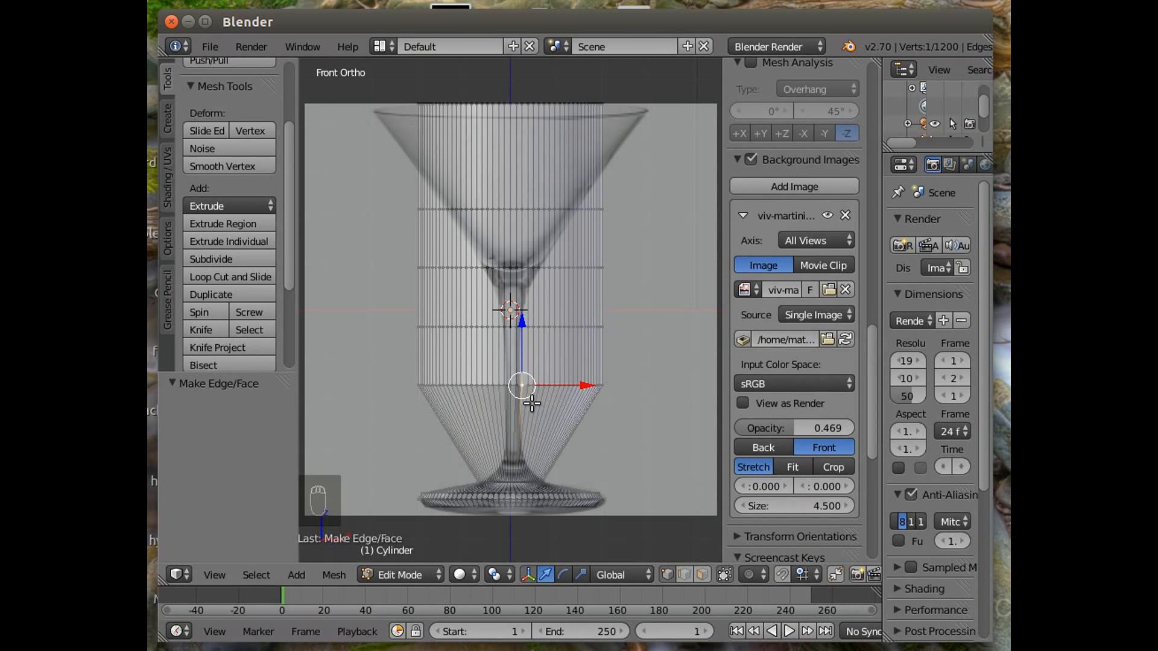
pyautogui.keyDown('shift'); pyautogui.rightClick(527, 386); pyautogui.keyUp('shift')
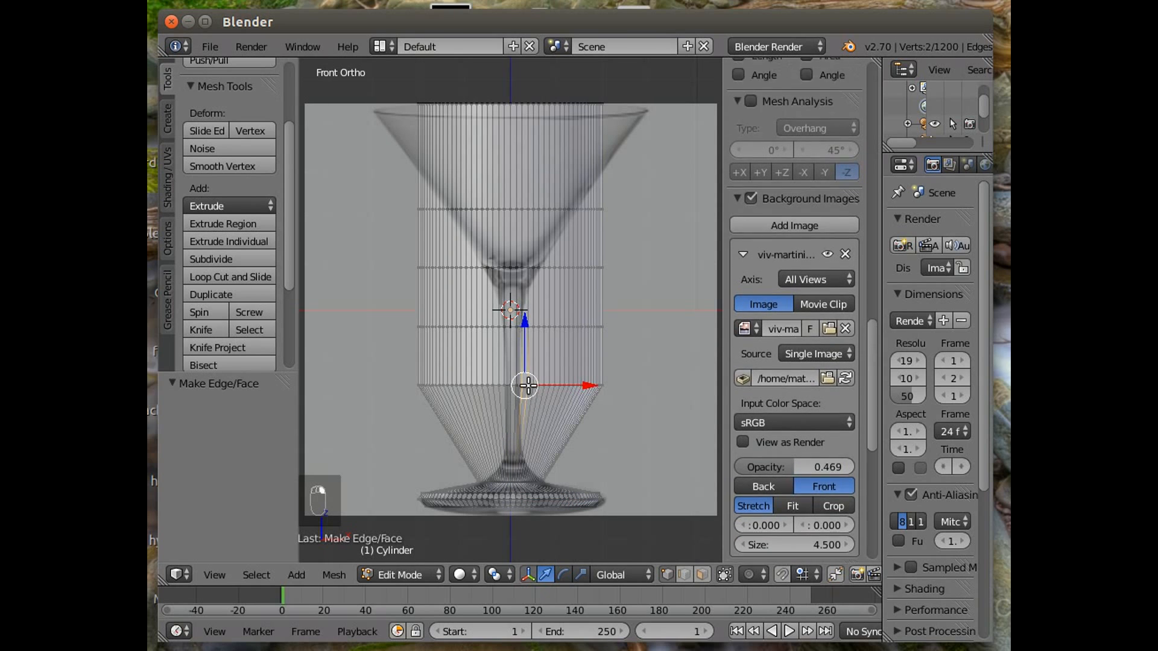
pyautogui.click(243, 576)
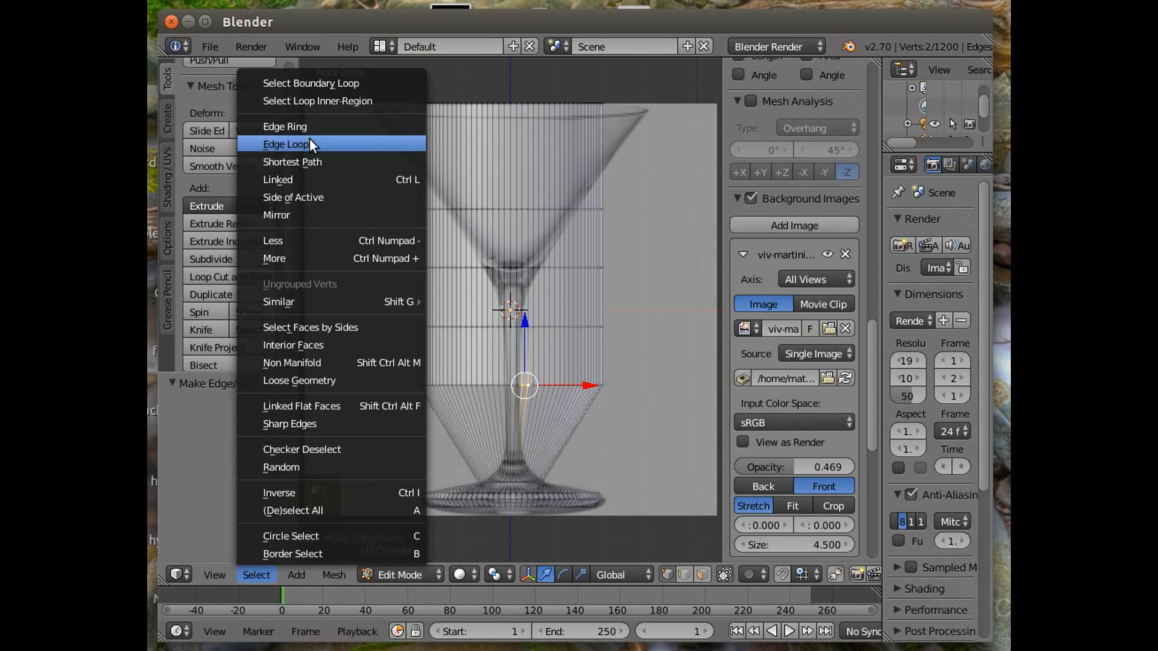
pyautogui.click(290, 144)
pyautogui.press('s')
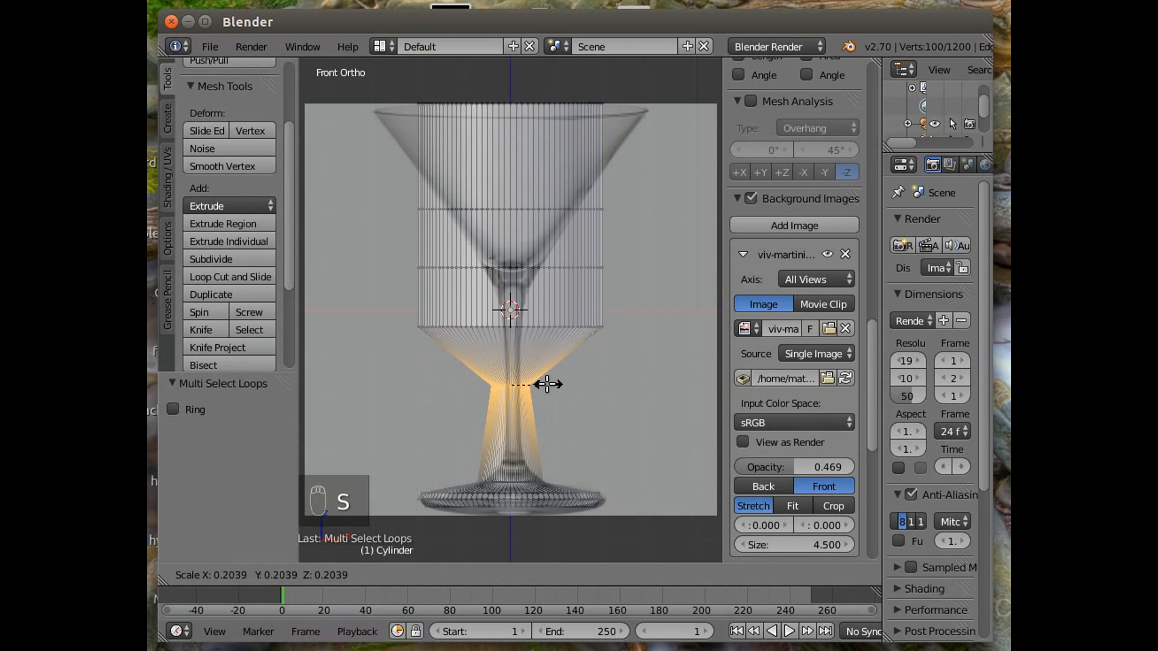
pyautogui.click(531, 387)
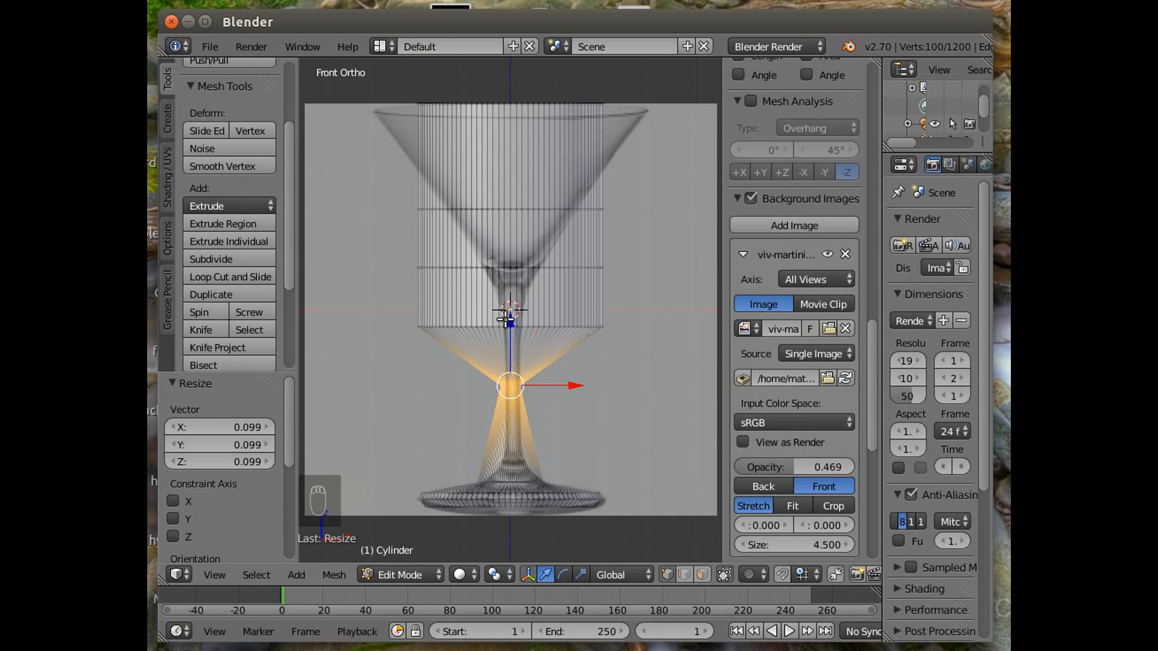
# Lower that loop 1.697 along Z and scale it to 1.152 to form the stem bottom.
pyautogui.moveTo(510, 321); pyautogui.dragTo(510, 399)
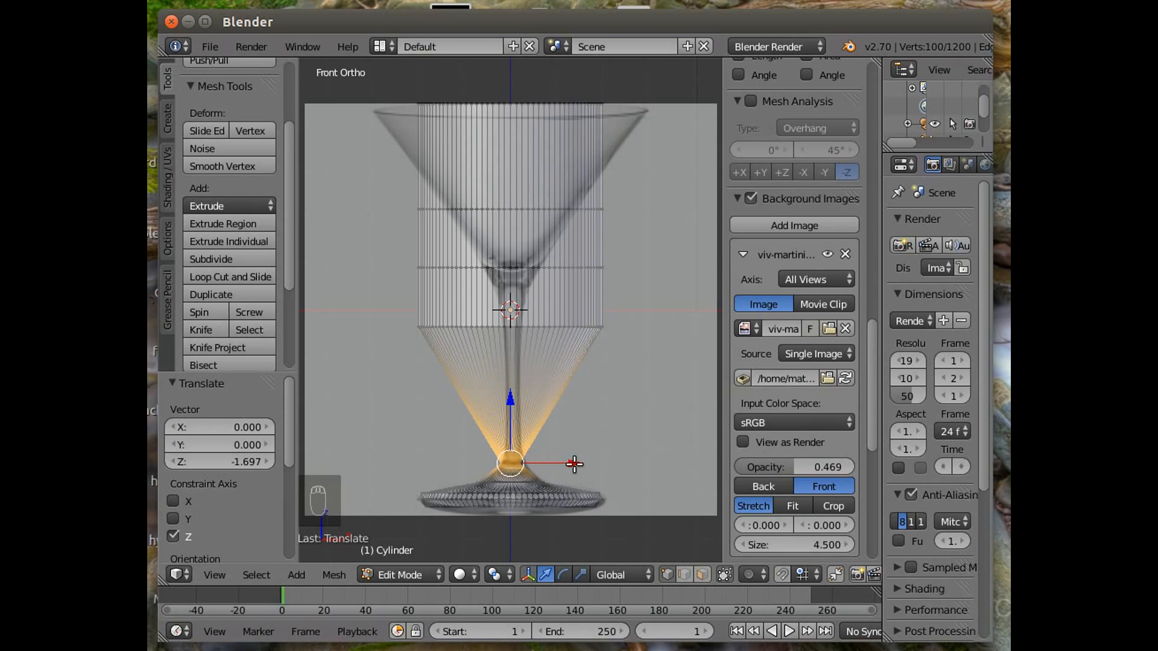
pyautogui.press('s')
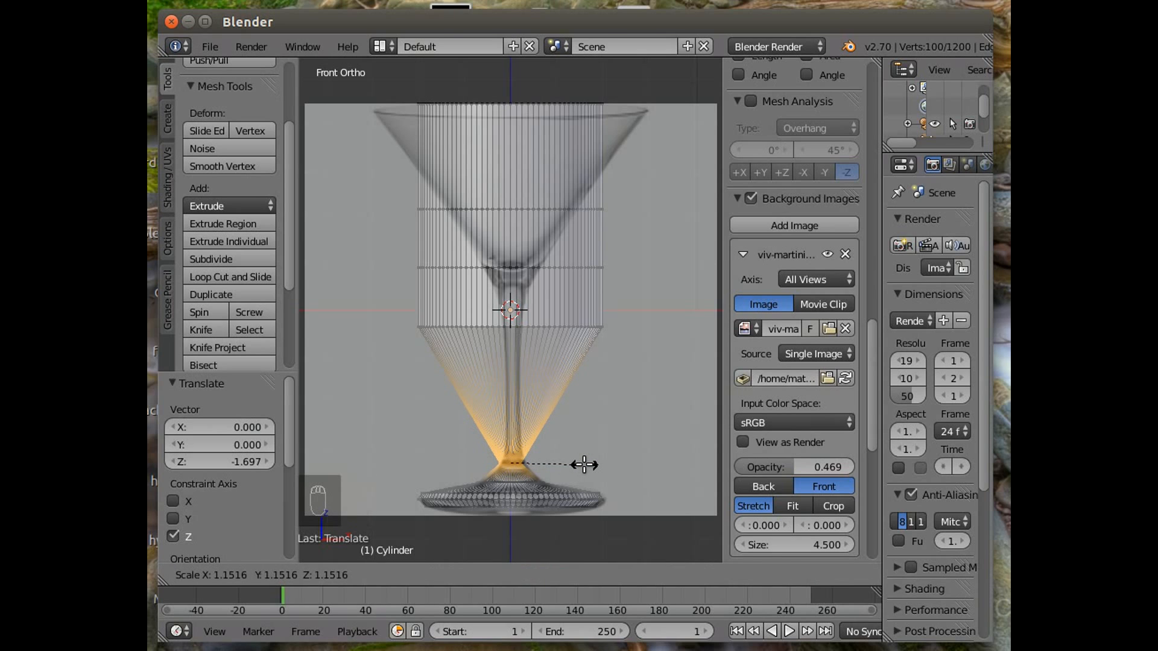
pyautogui.click(585, 465)
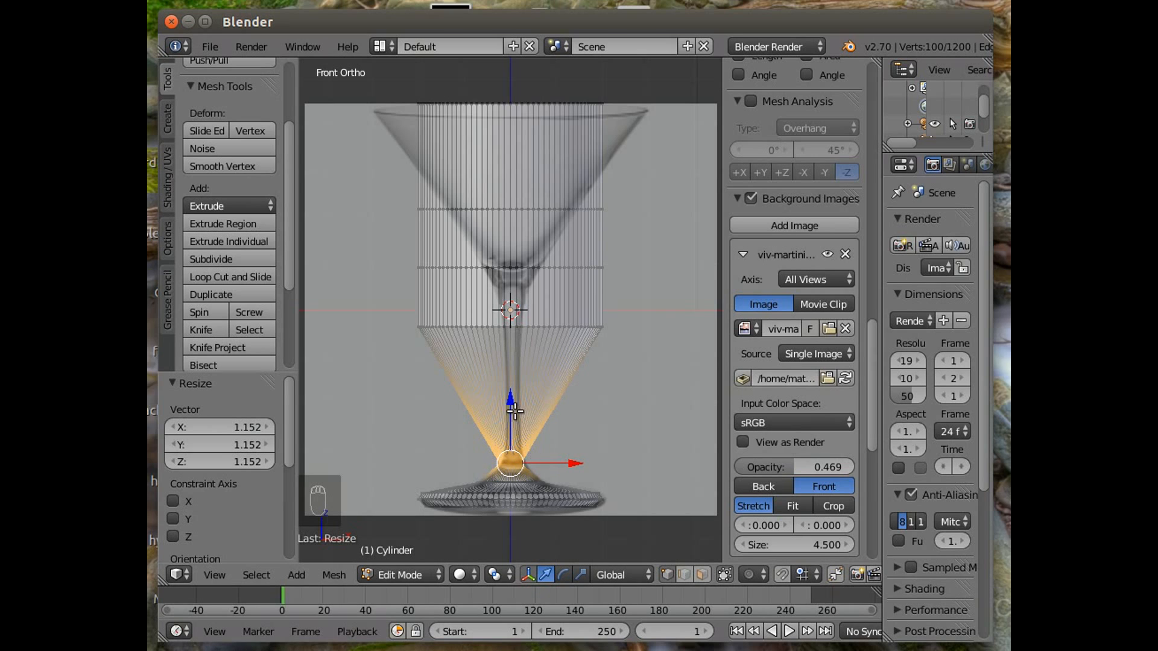
# Select the edge loop just below the glass centre and scale it to 0.136.
pyautogui.rightClick(521, 327)
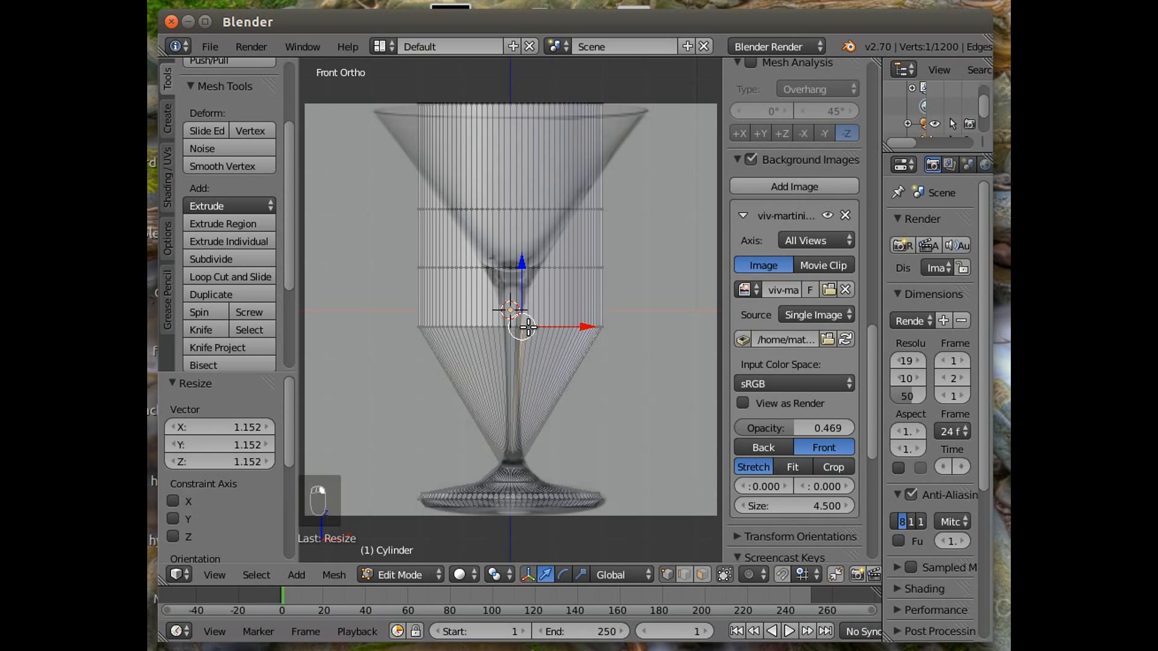
pyautogui.keyDown('shift'); pyautogui.rightClick(528, 326); pyautogui.keyUp('shift')
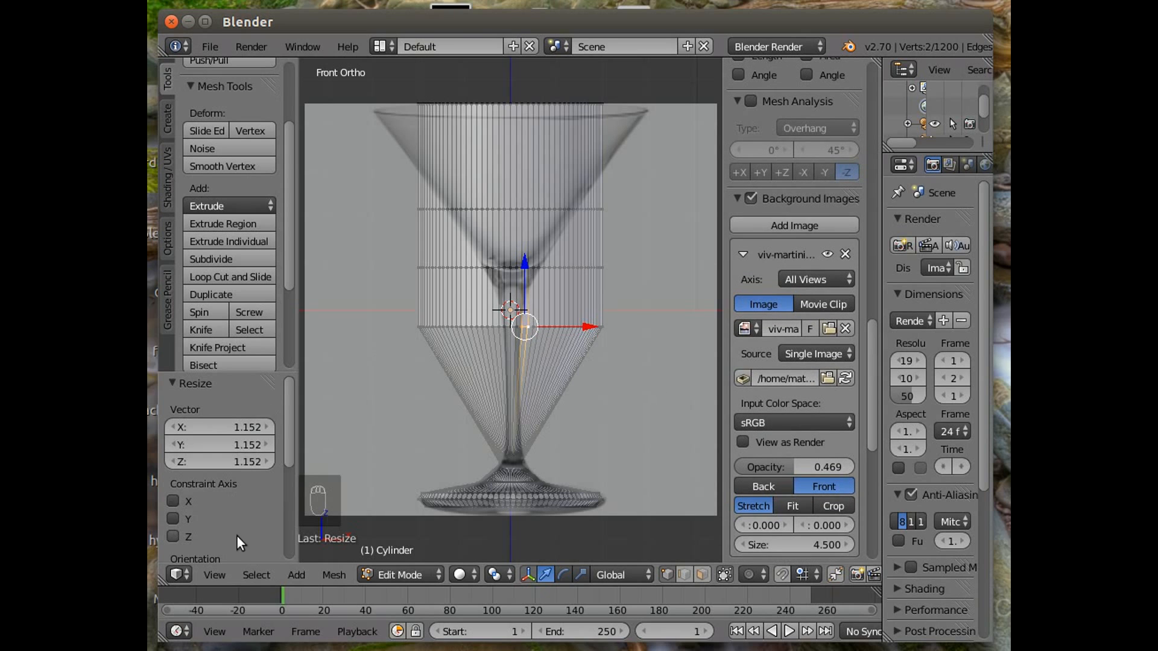
pyautogui.click(255, 574)
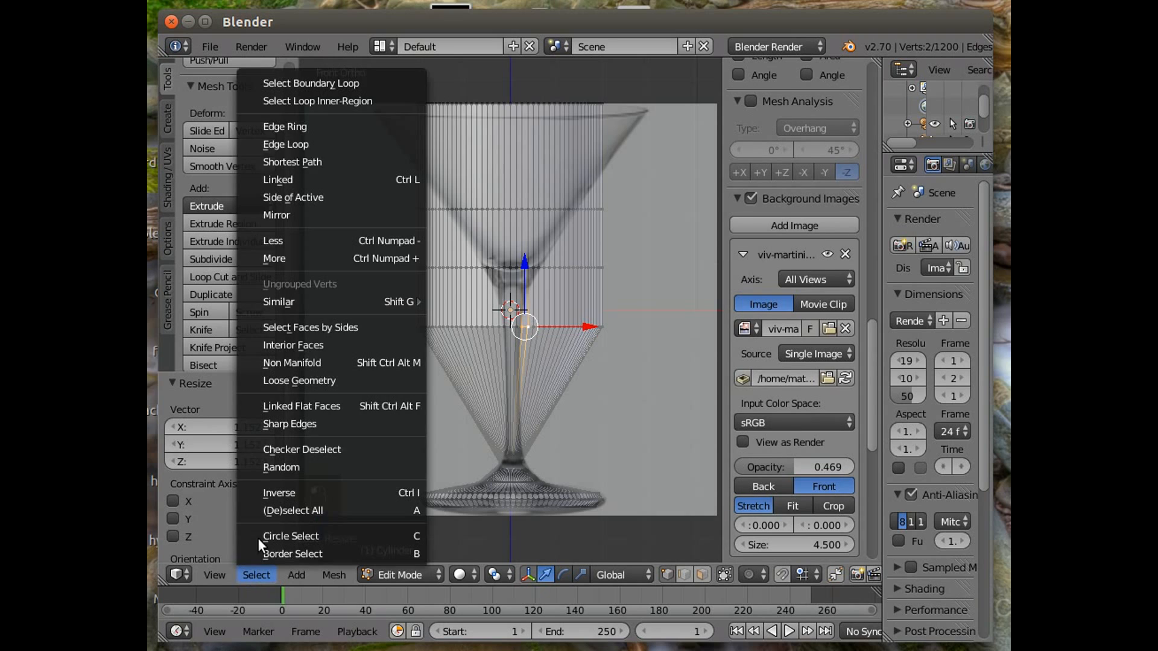
pyautogui.click(291, 142)
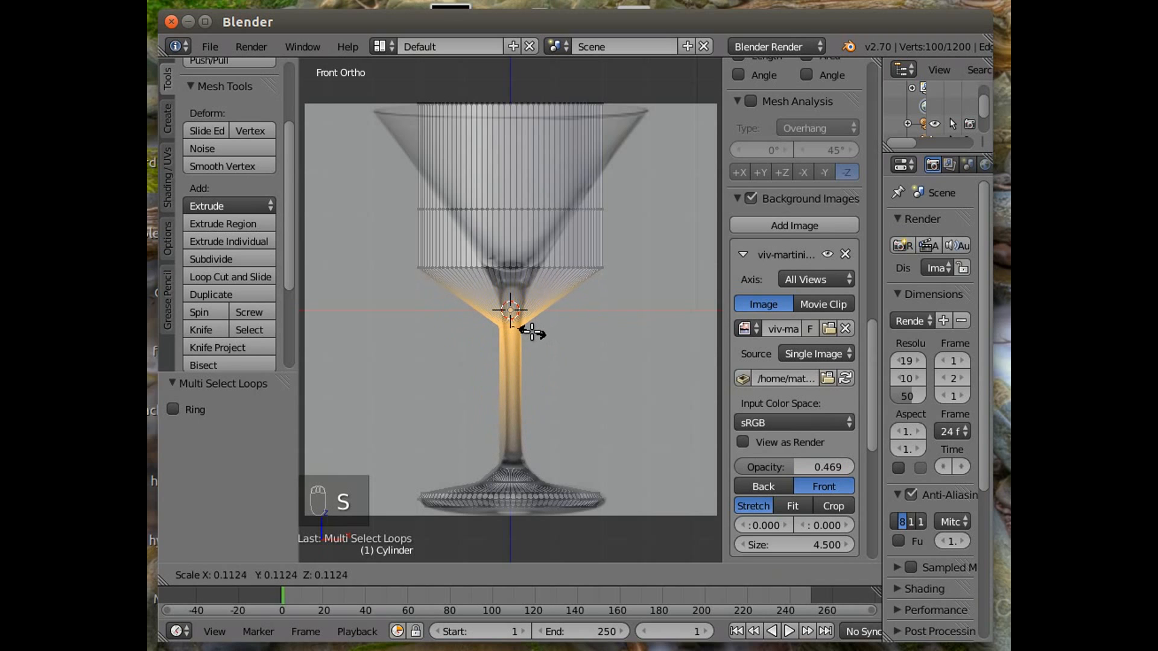
pyautogui.click(535, 337)
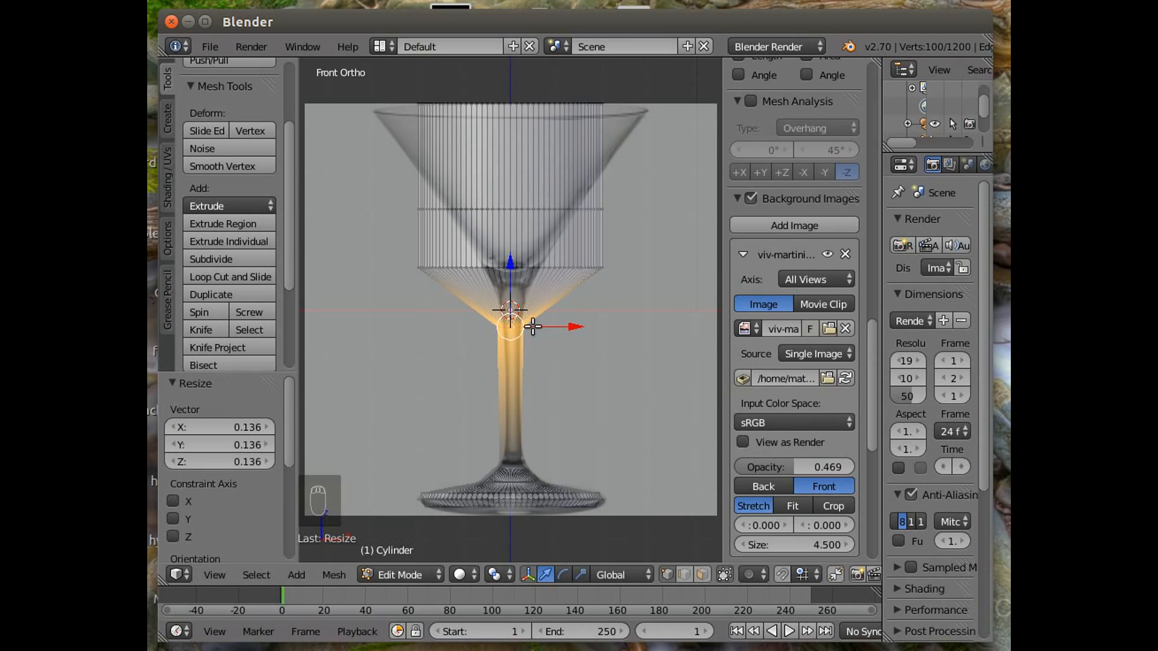
# Lower that loop 2.527 along Z and scale it to 0.515.
pyautogui.moveTo(512, 259); pyautogui.dragTo(506, 381)
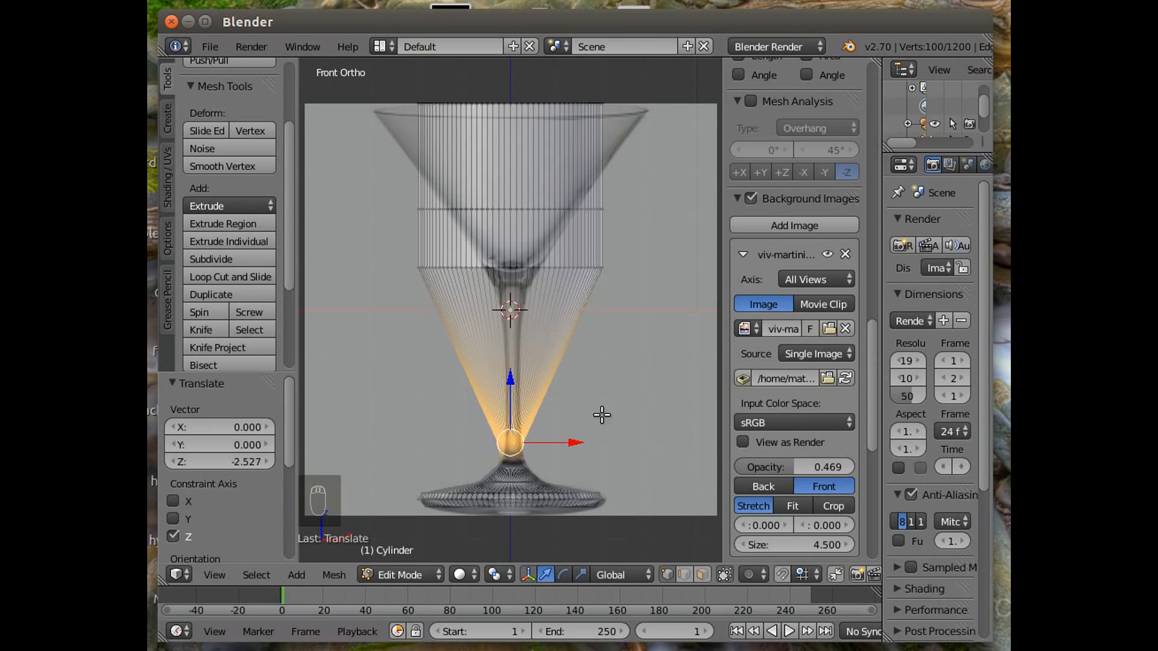
pyautogui.press('s')
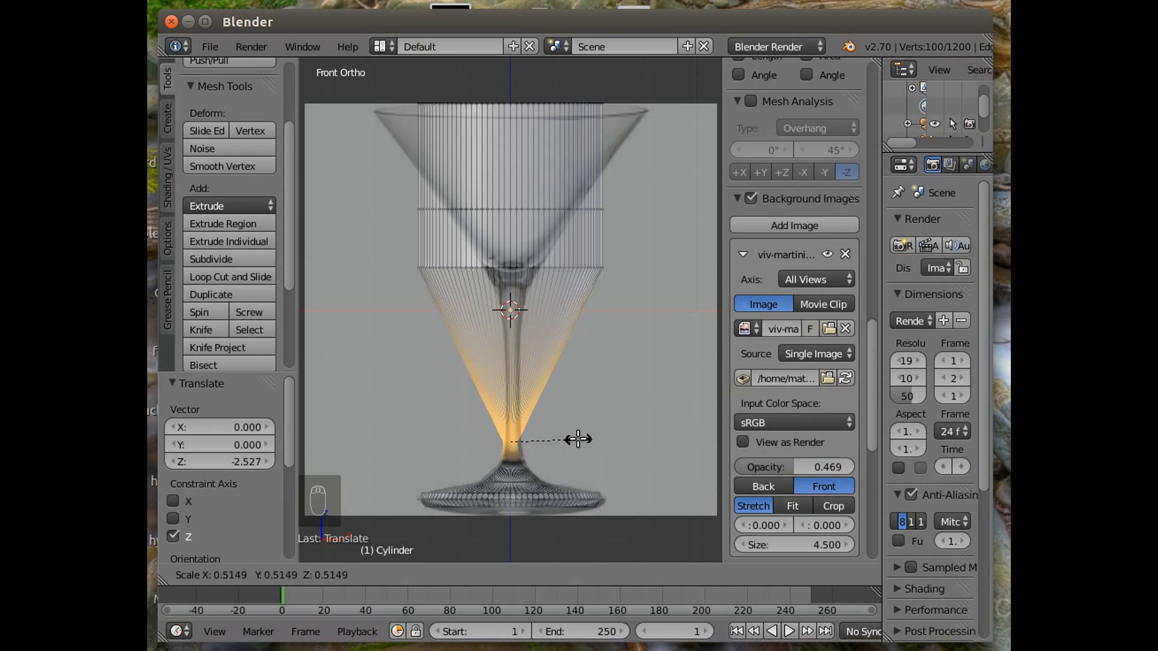
pyautogui.click(577, 440)
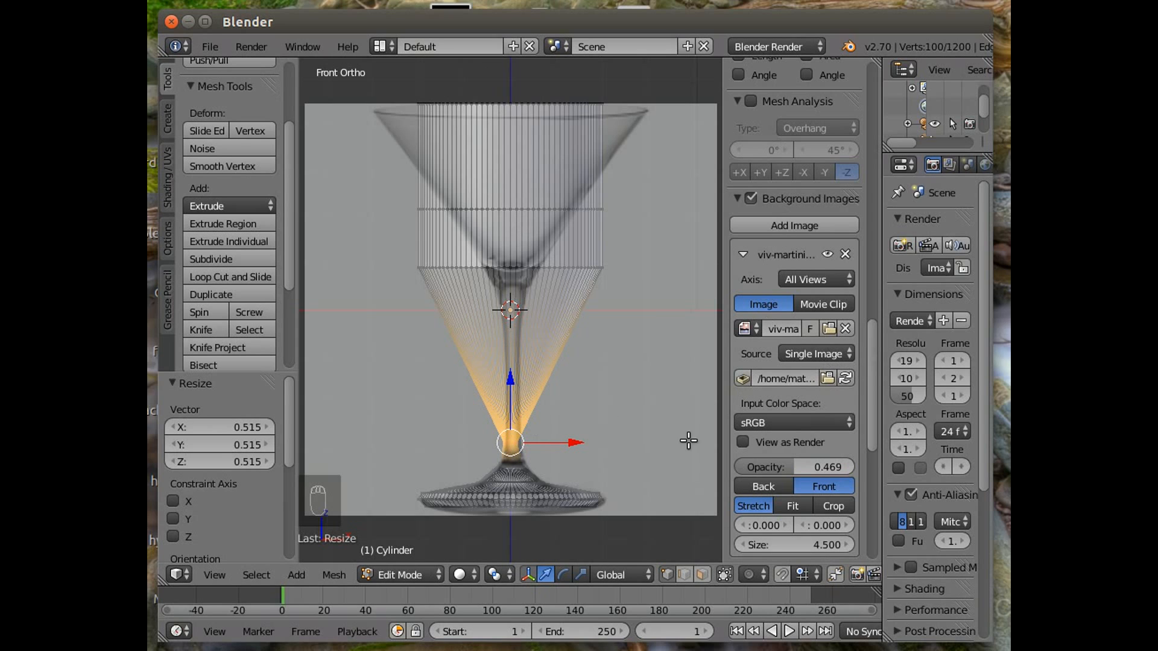
# Set the background image's horizontal offset to -0.080 to centre it on the mesh.
pyautogui.click(743, 523)
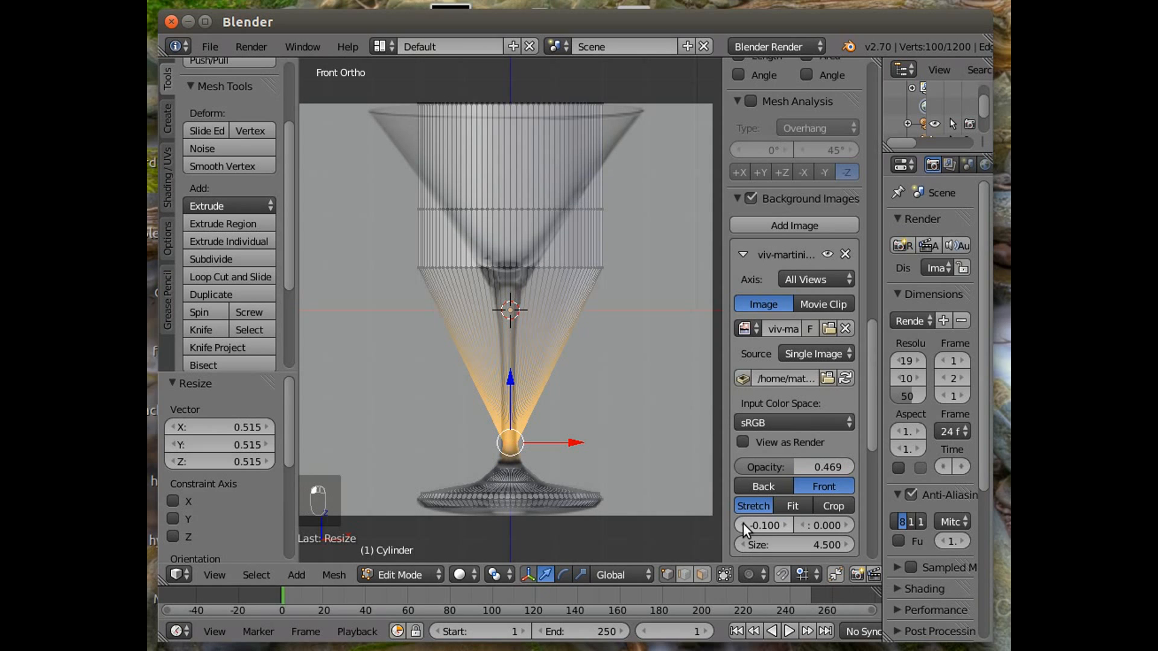
pyautogui.click(774, 523)
pyautogui.press('Return')
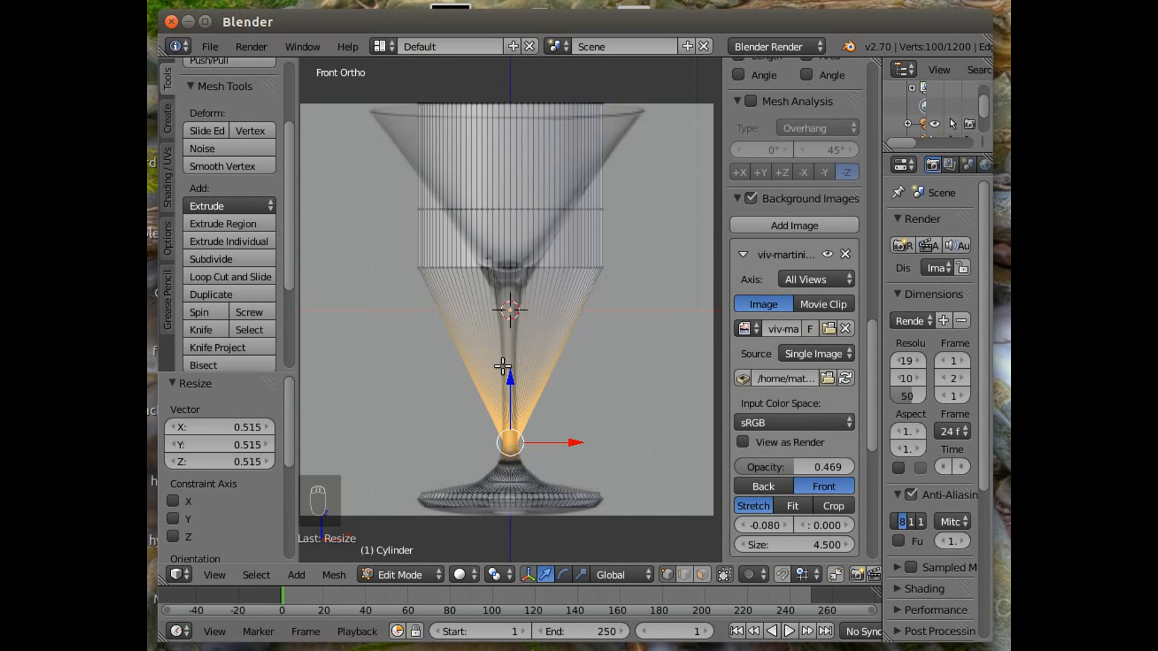
# Select the edge loop at the bottom of the bowl area and scale it to 0.145.
pyautogui.rightClick(454, 266)
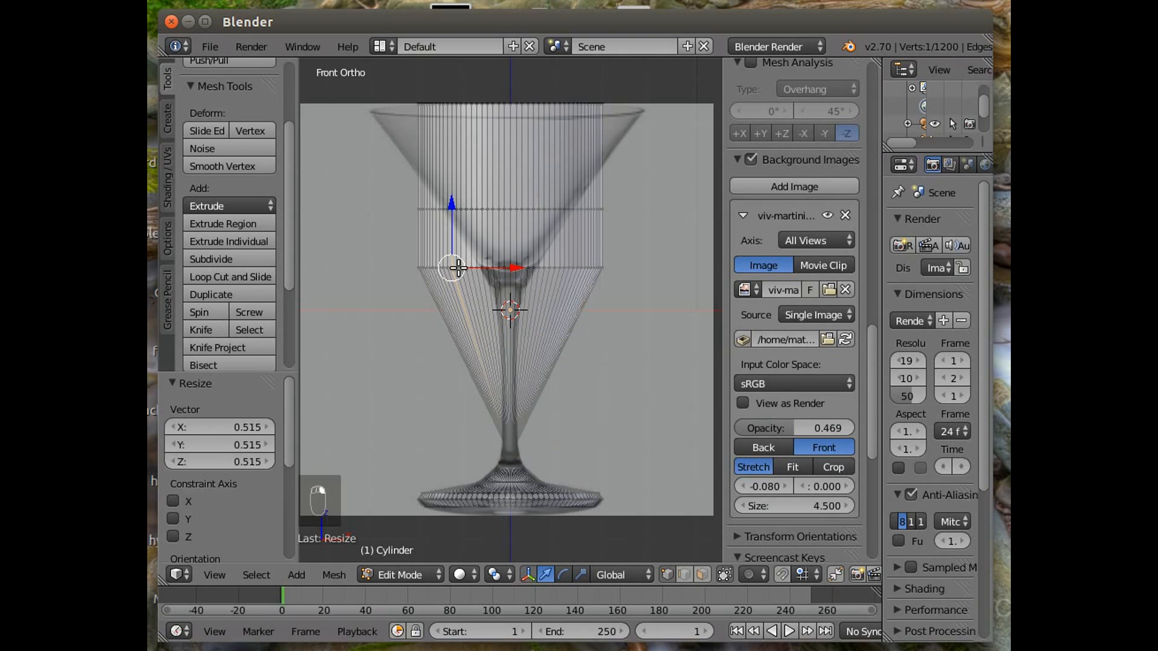
pyautogui.keyDown('shift'); pyautogui.rightClick(458, 267); pyautogui.keyUp('shift')
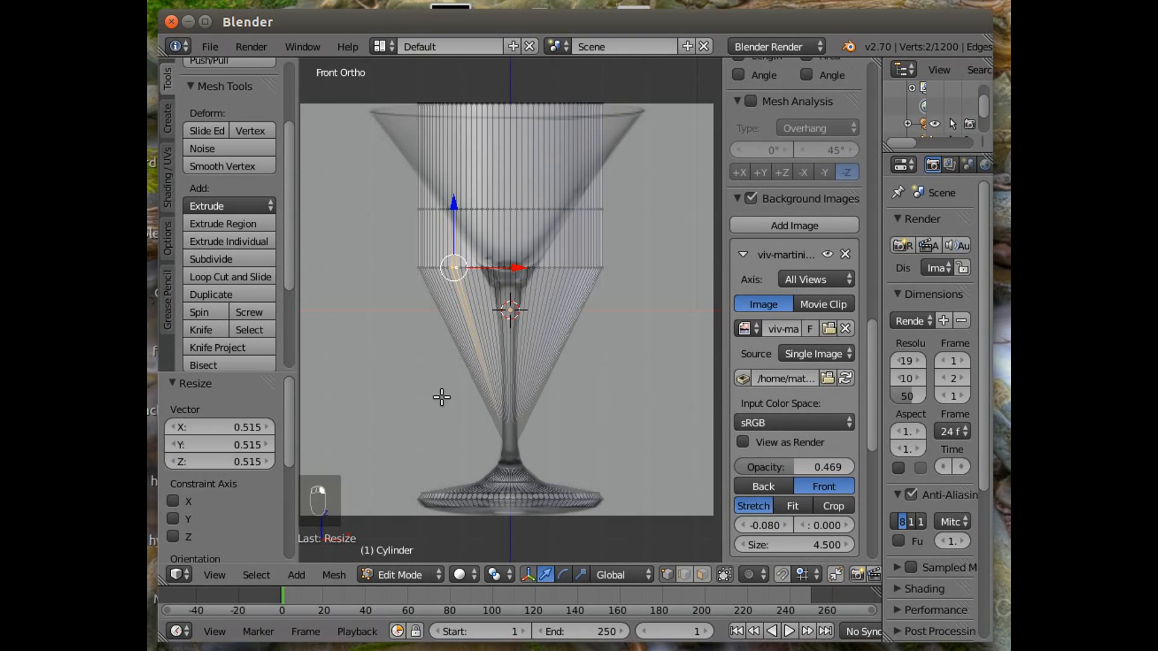
pyautogui.click(259, 577)
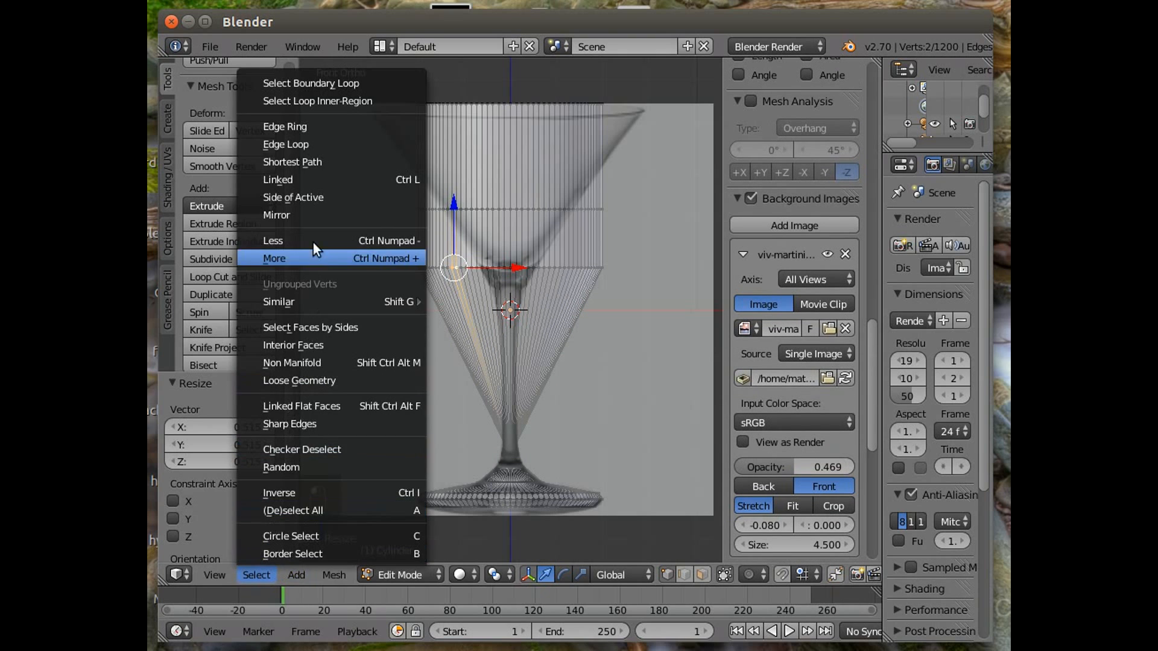
pyautogui.click(327, 145)
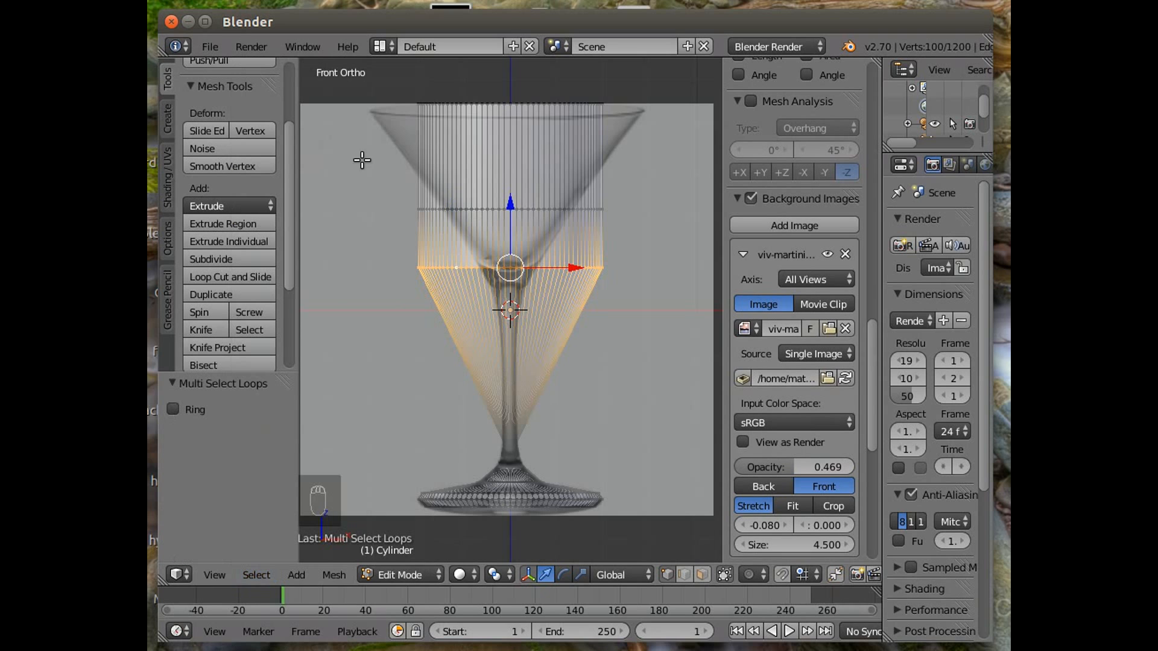
pyautogui.press('s')
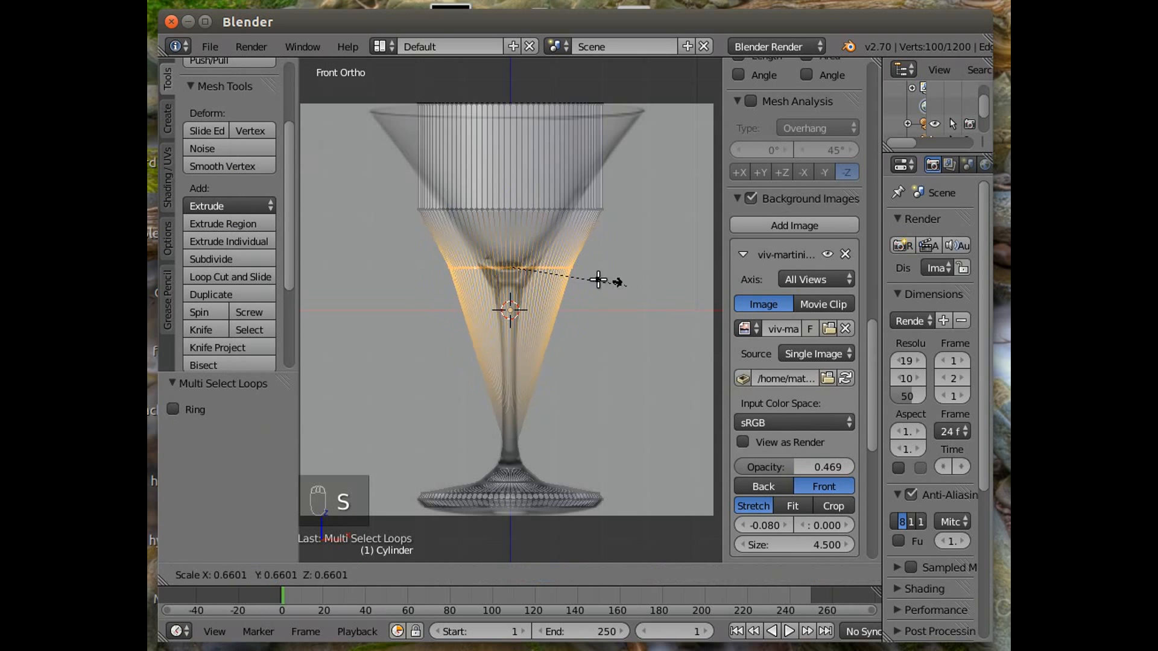
pyautogui.click(533, 280)
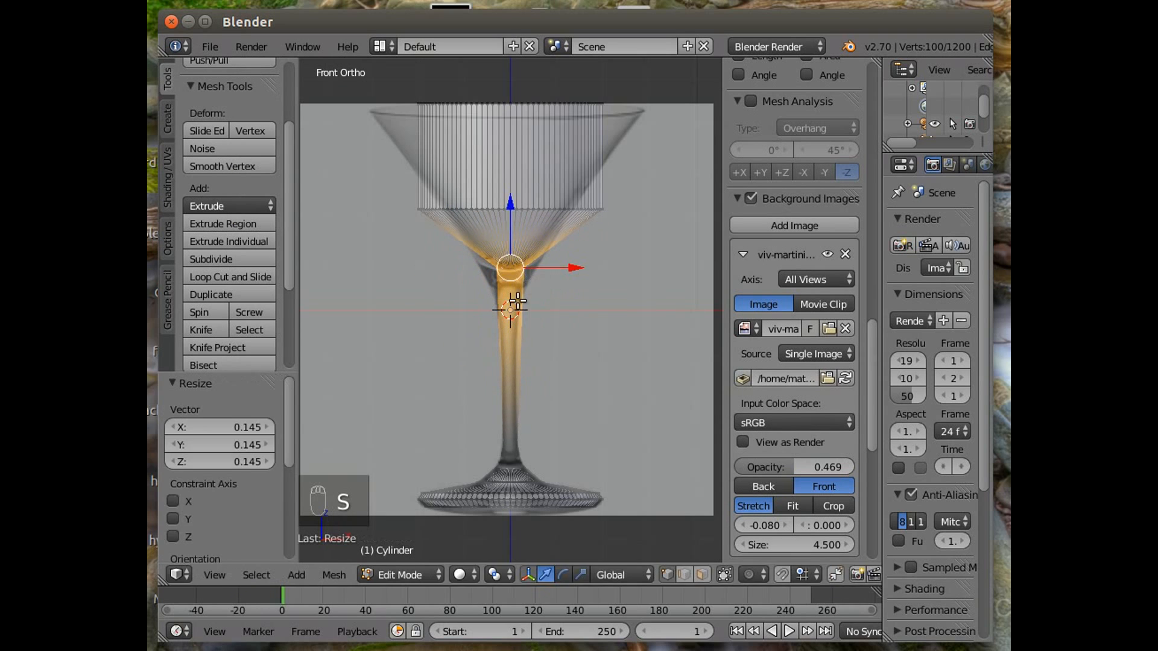
# Lower that loop 2.199 along Z and scale it to 0.478.
pyautogui.press('g')
pyautogui.press('z')
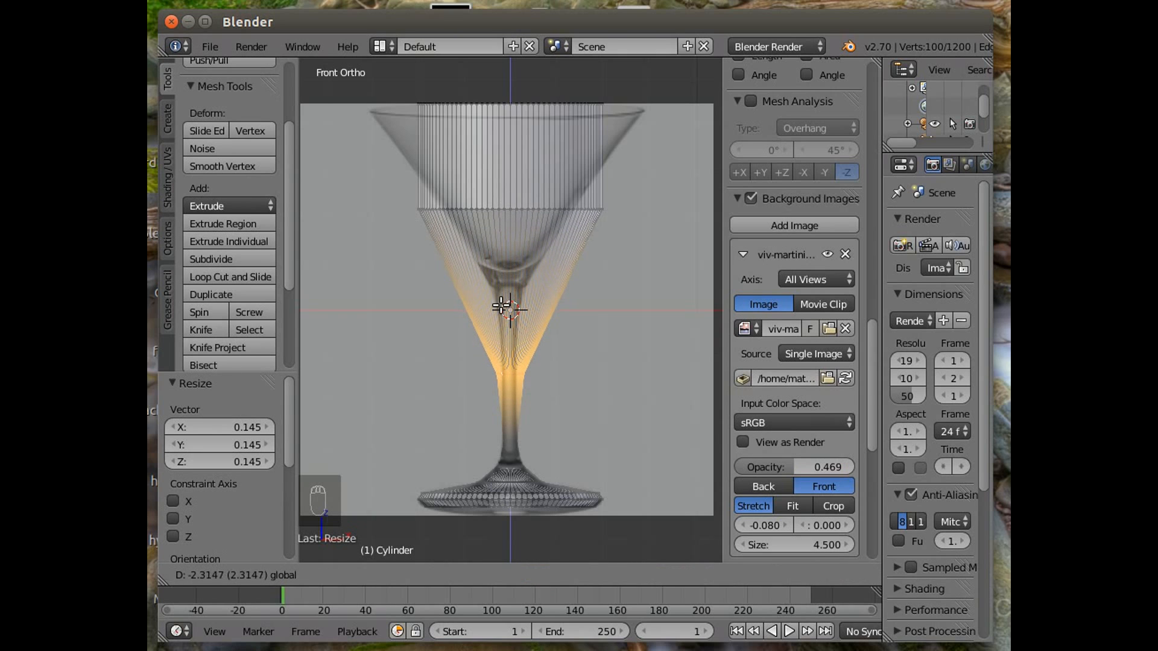
pyautogui.click(500, 309)
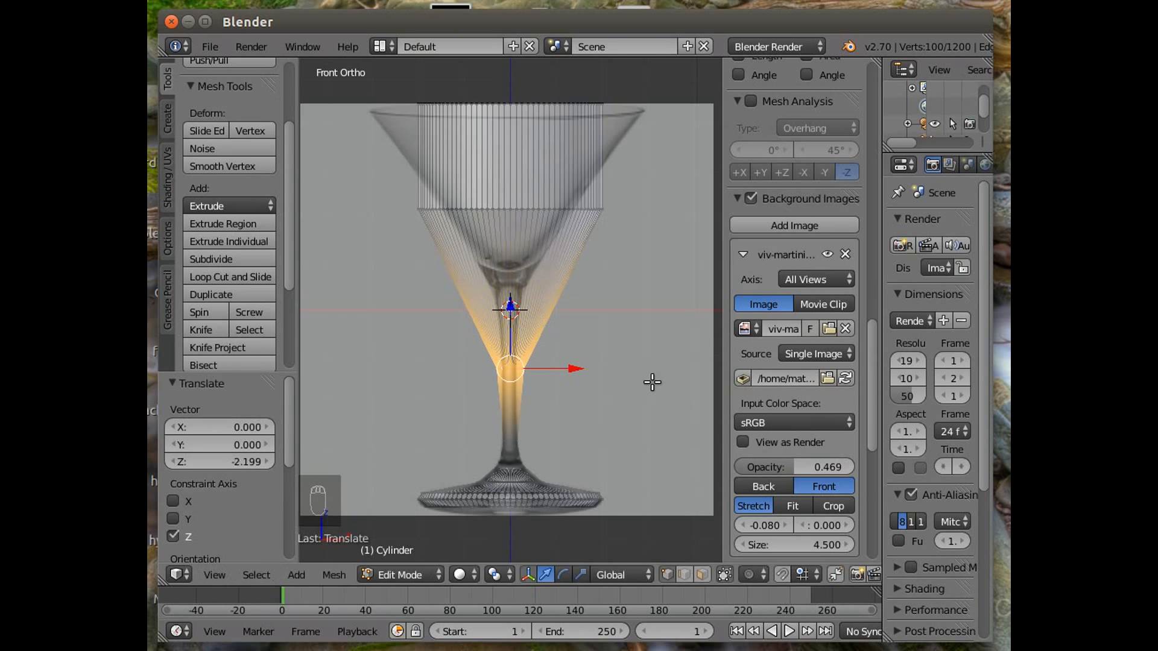
pyautogui.press('s')
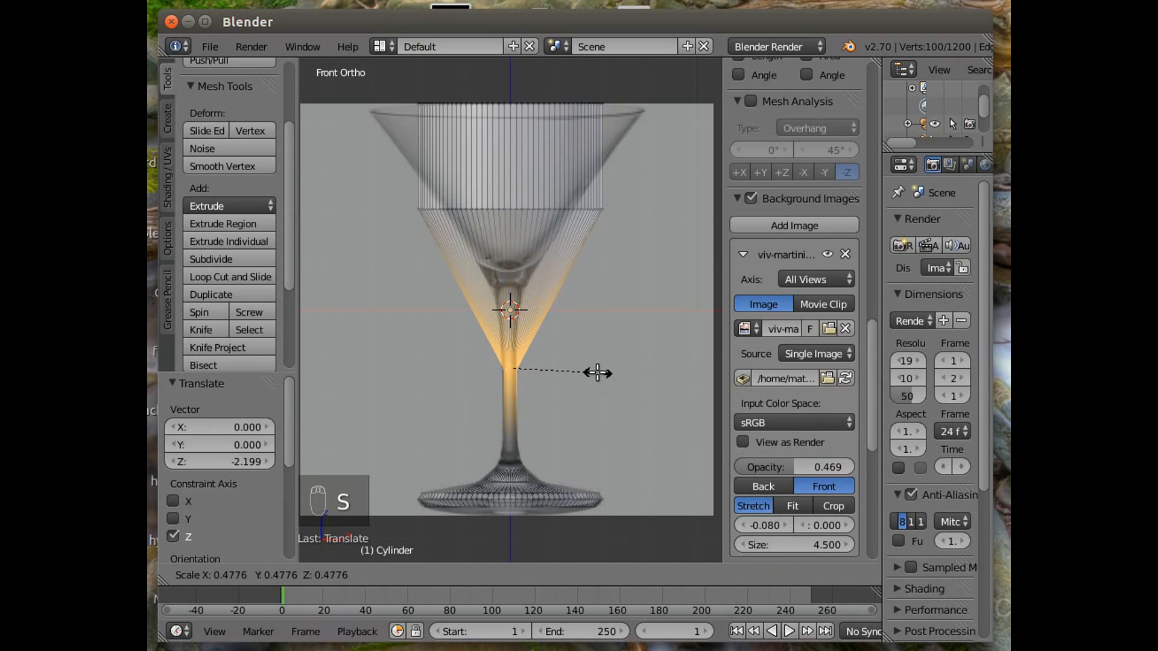
pyautogui.click(597, 373)
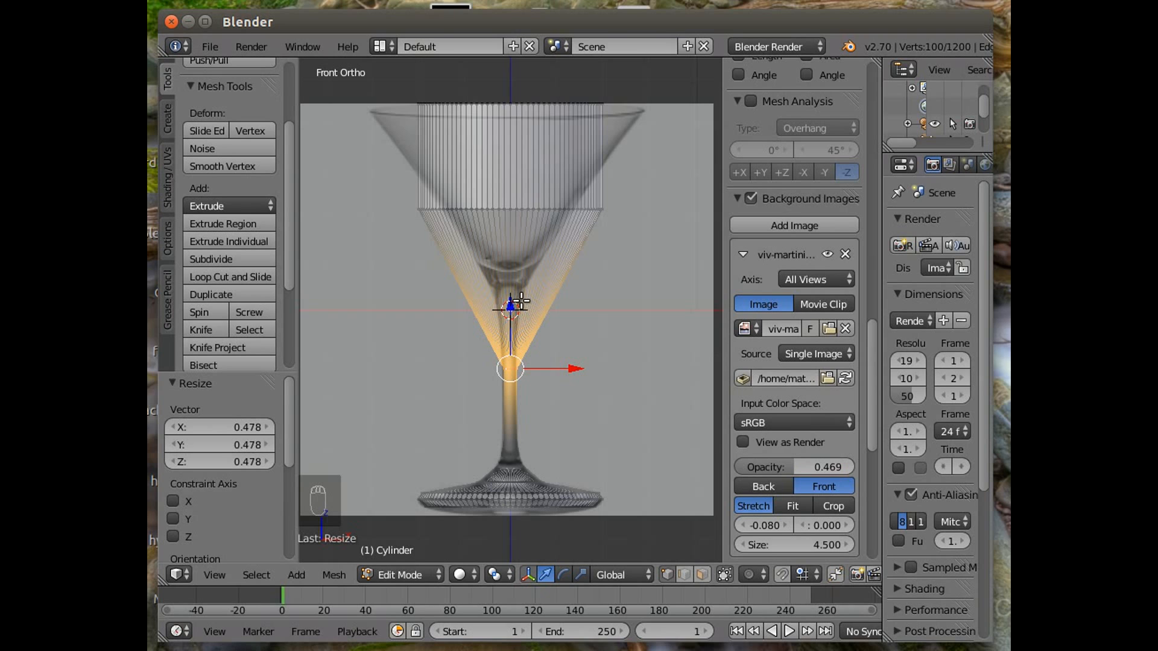
# Select the edge loop in the middle of the bowl and scale it to 0.298.
pyautogui.rightClick(521, 209)
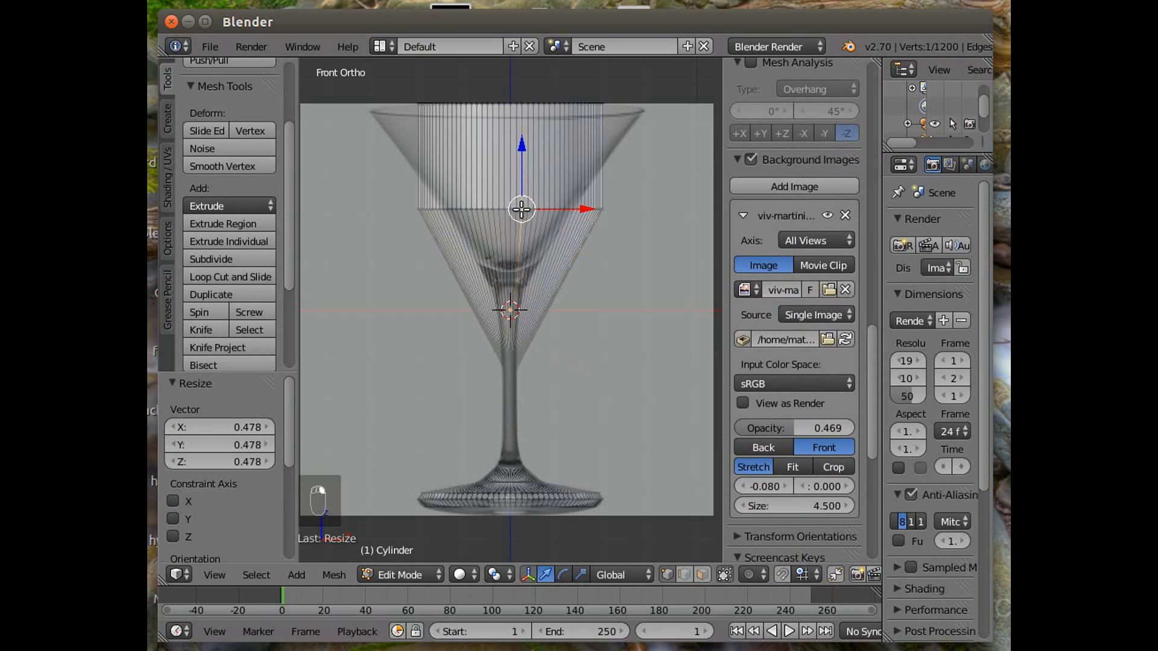
pyautogui.keyDown('shift'); pyautogui.rightClick(528, 209); pyautogui.keyUp('shift')
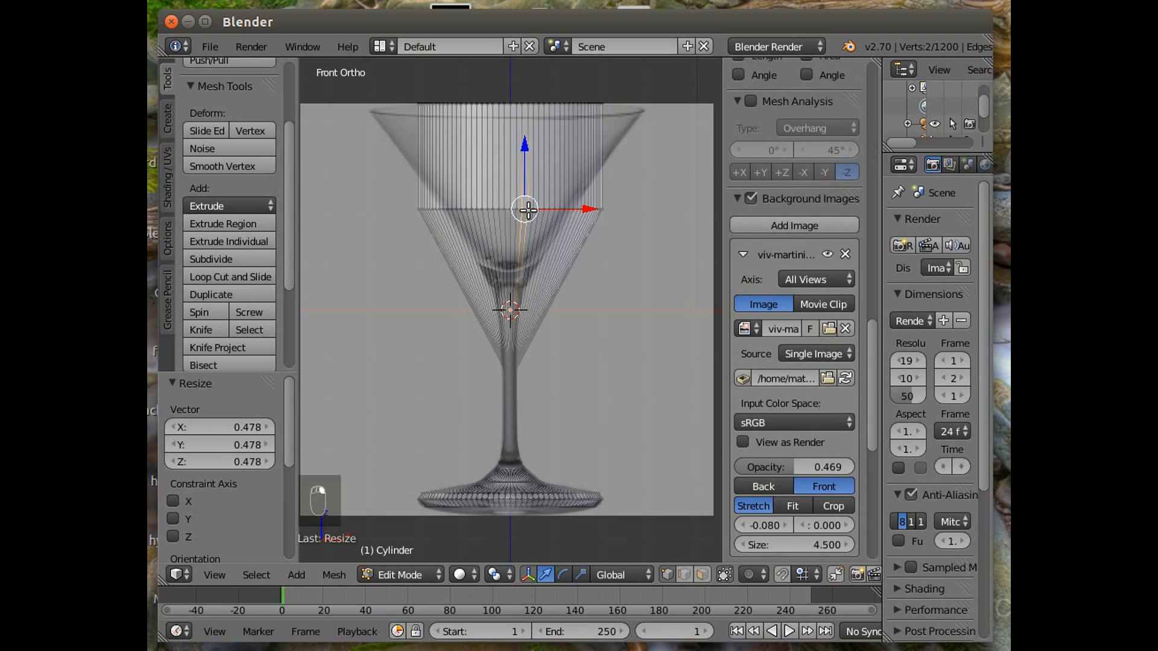
pyautogui.click(247, 576)
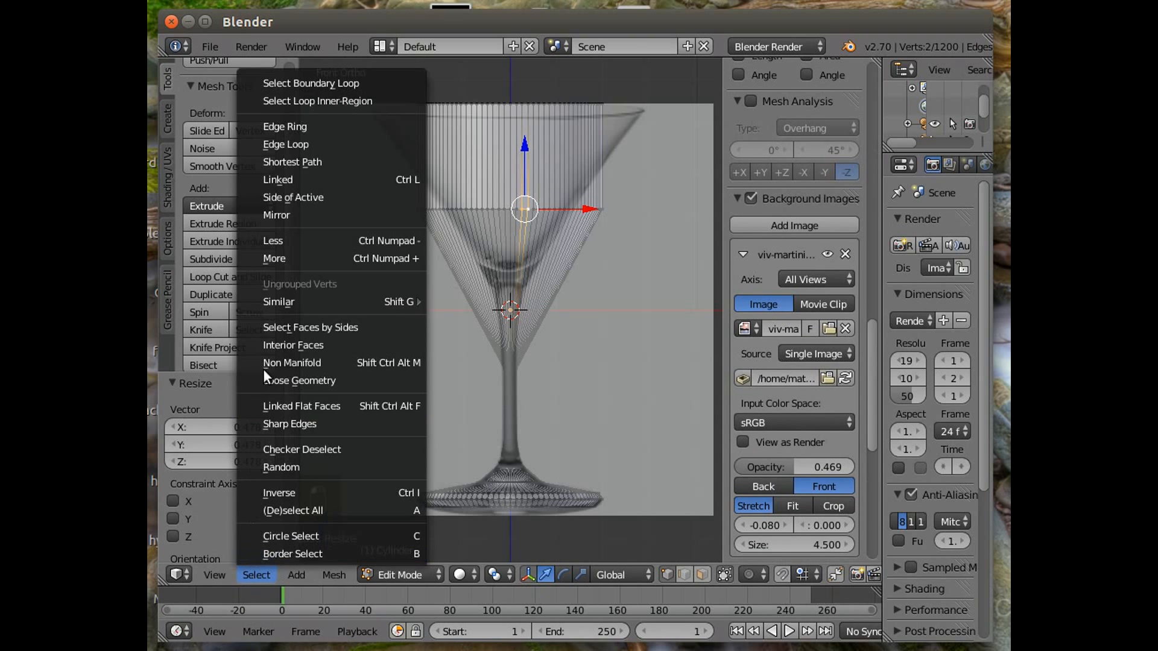
pyautogui.click(308, 145)
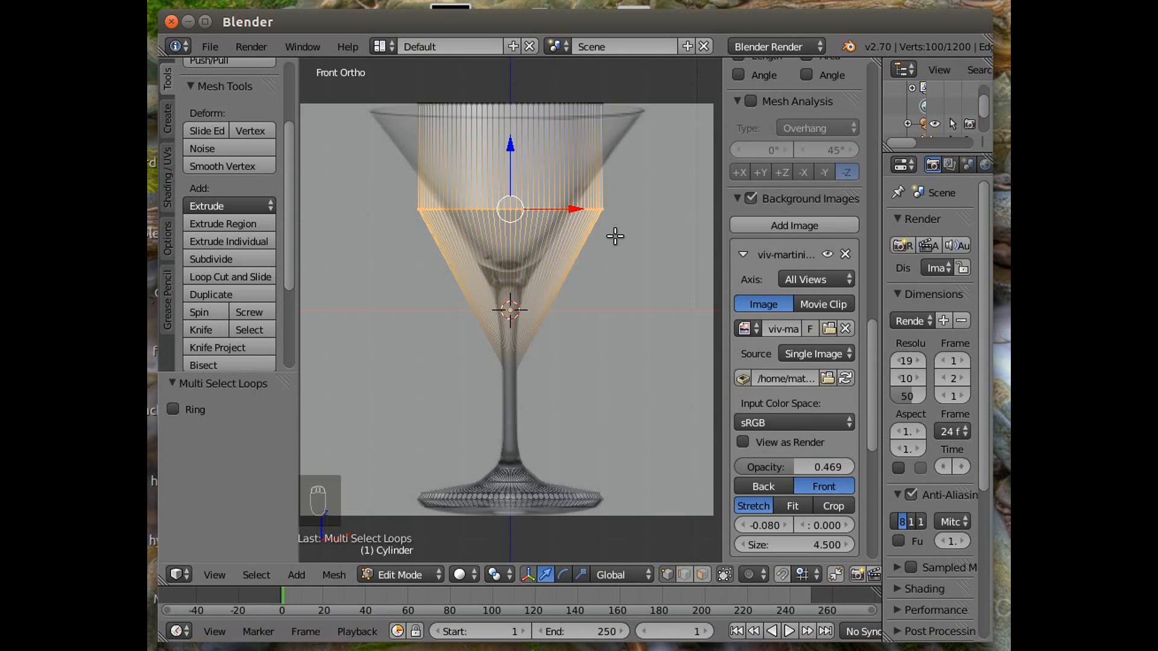
pyautogui.press('s')
pyautogui.click(538, 211)
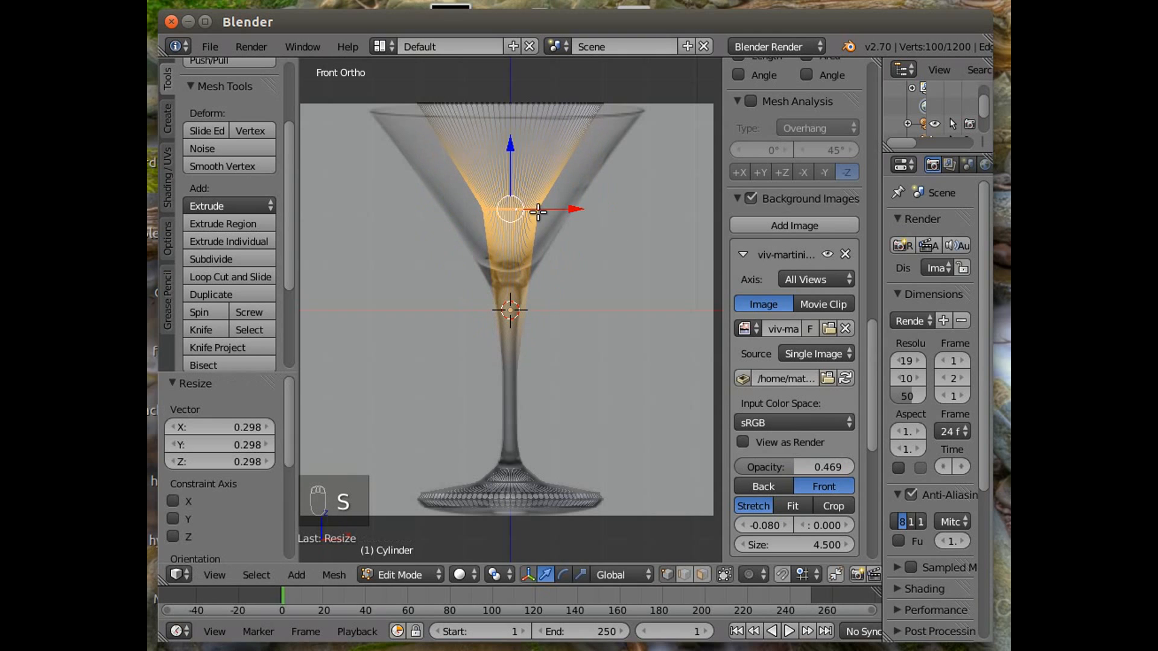
# Lower that loop 1.910 along Z and scale it to 0.485.
pyautogui.moveTo(512, 145); pyautogui.dragTo(509, 233)
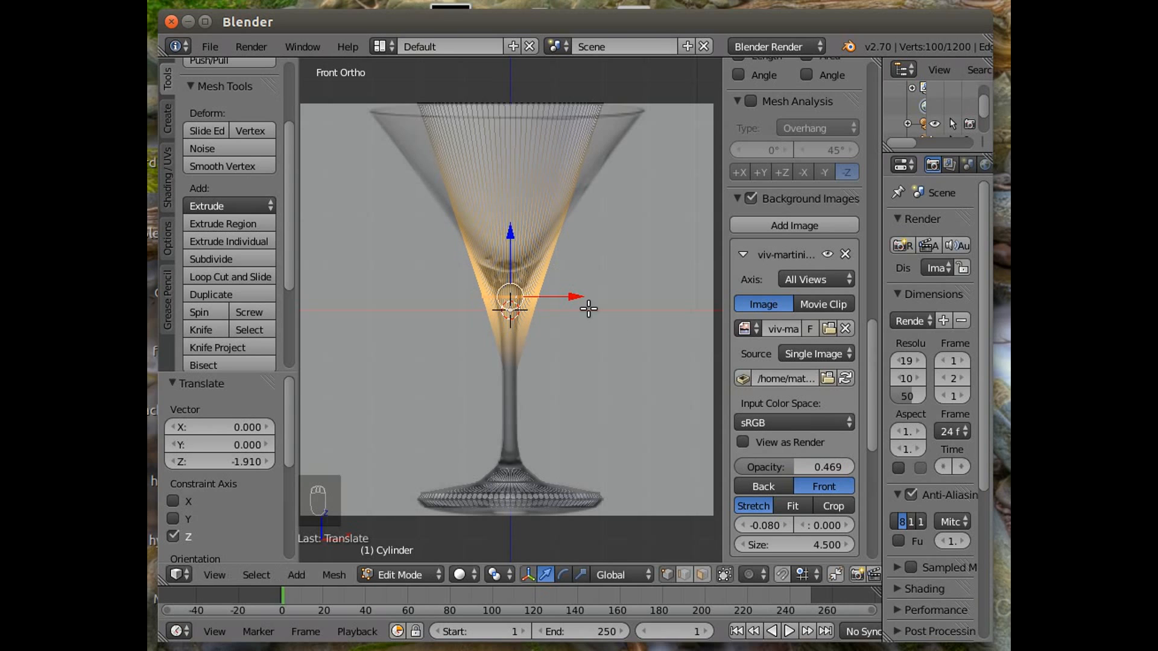
pyautogui.press('s')
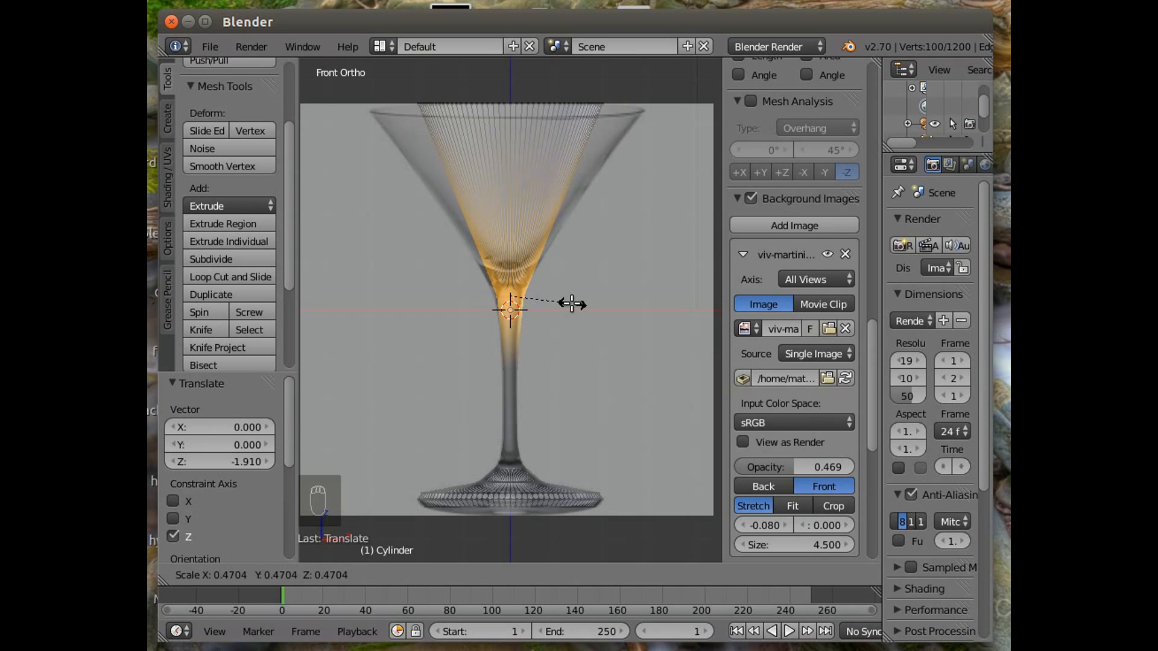
pyautogui.click(574, 302)
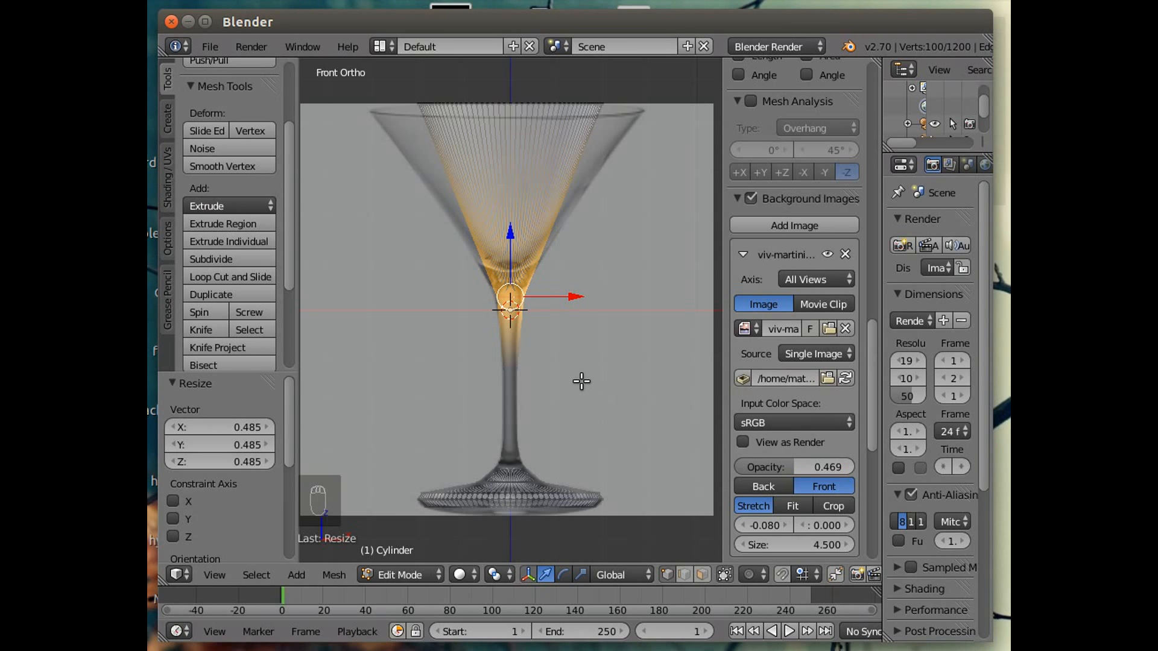
# Insert a loop cut across the lower part of the bowl.
pyautogui.scroll(-1, 646, 336)
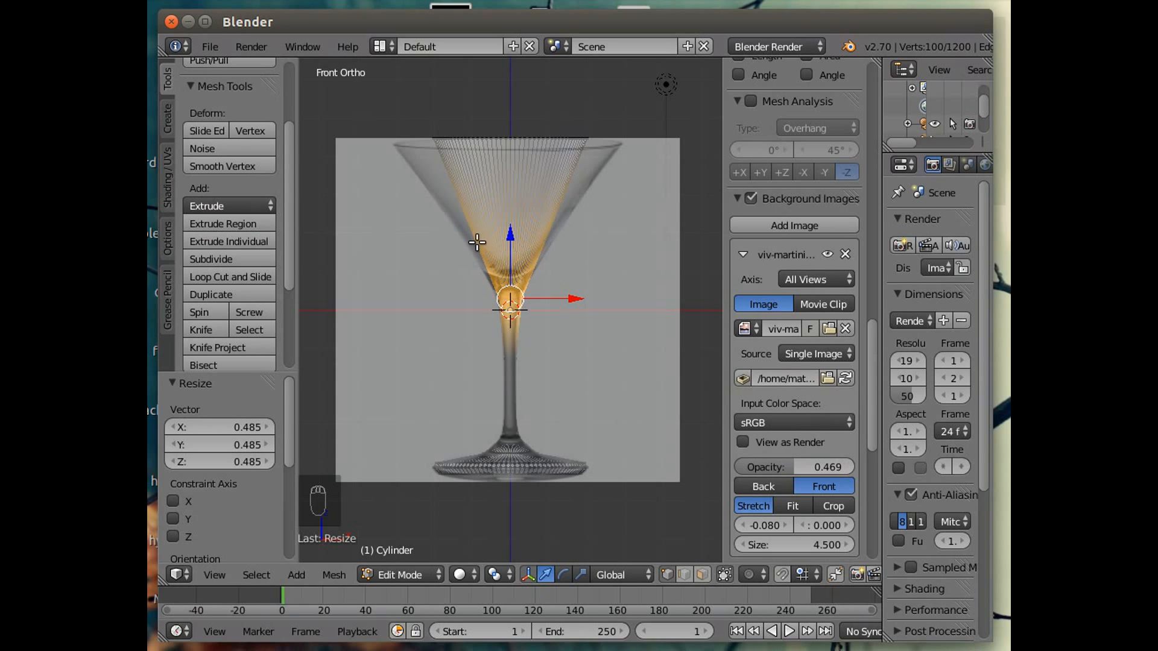
pyautogui.click(212, 276)
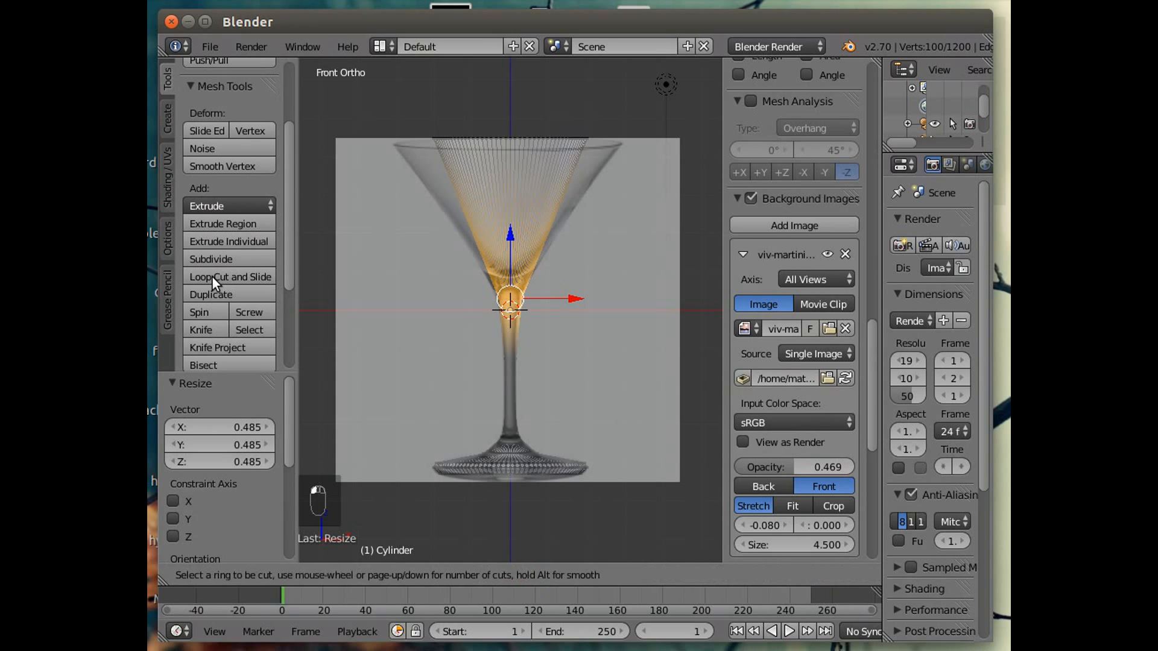
pyautogui.click(472, 209)
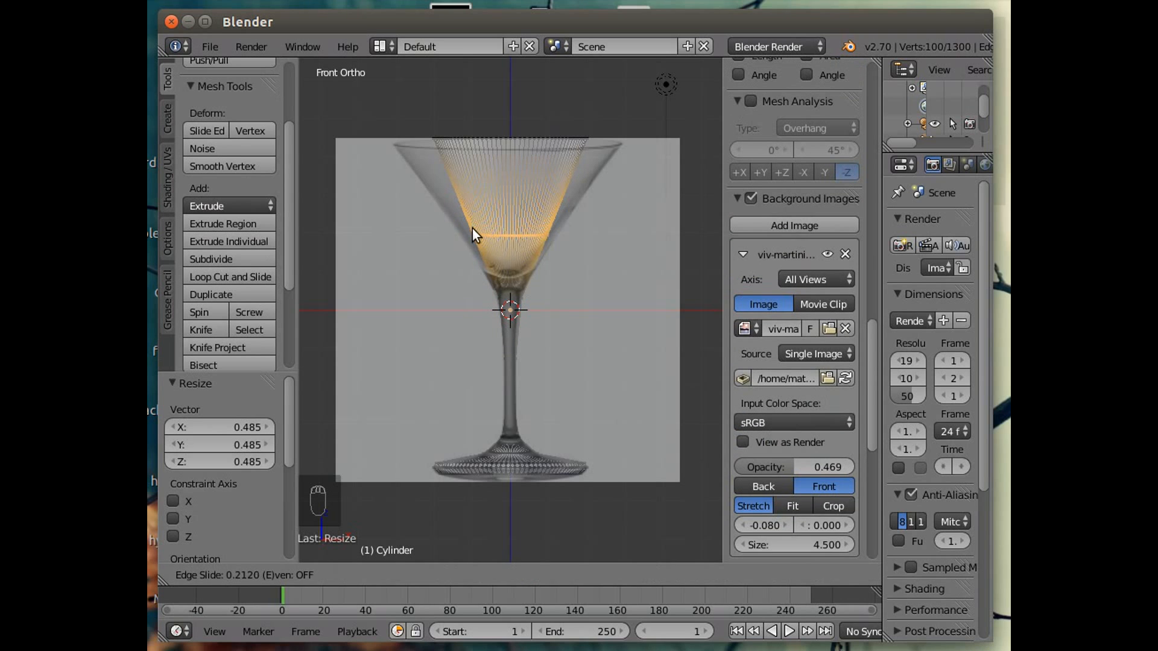
pyautogui.click(472, 264)
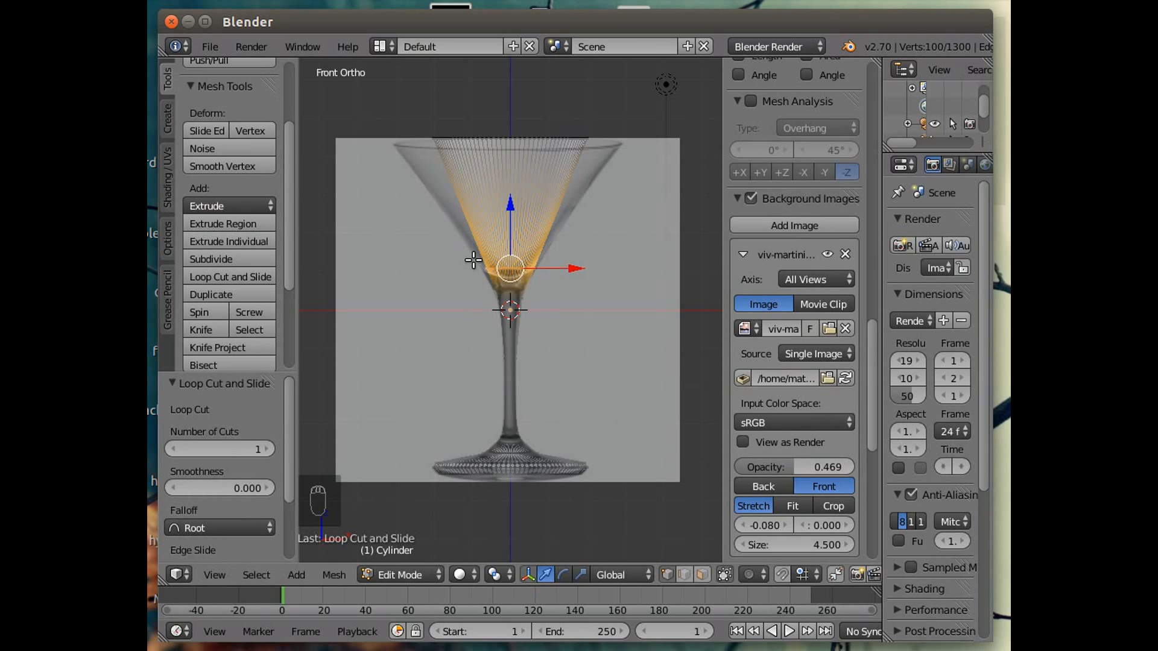
# Undo the loop cut.
pyautogui.click(222, 278)
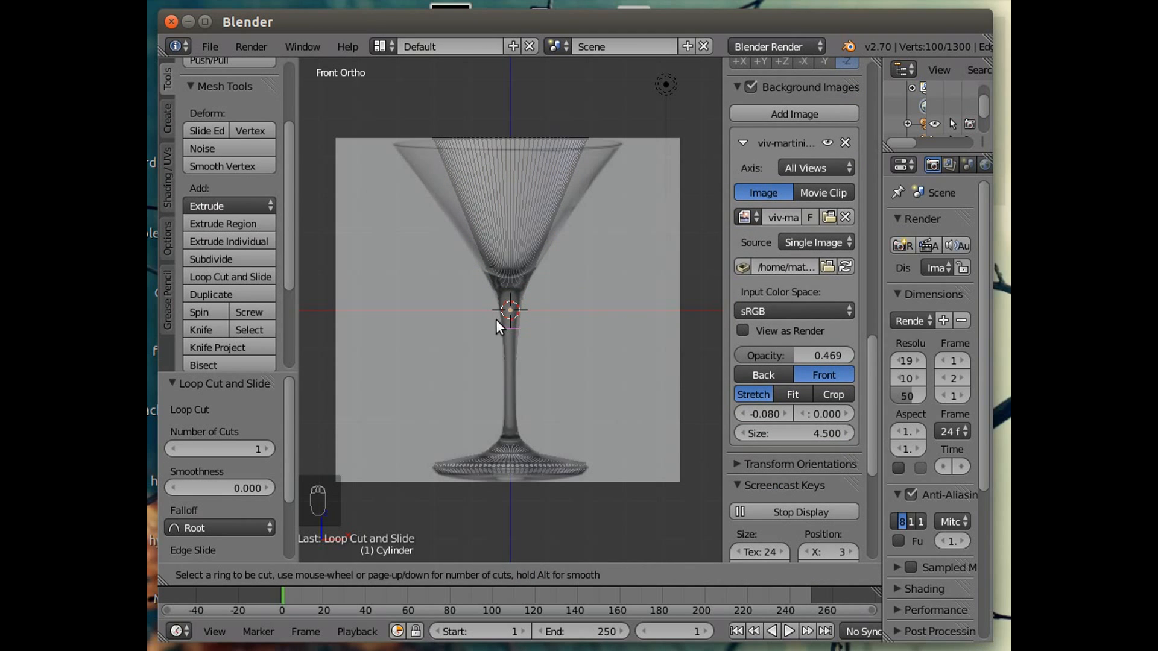
pyautogui.rightClick(476, 316)
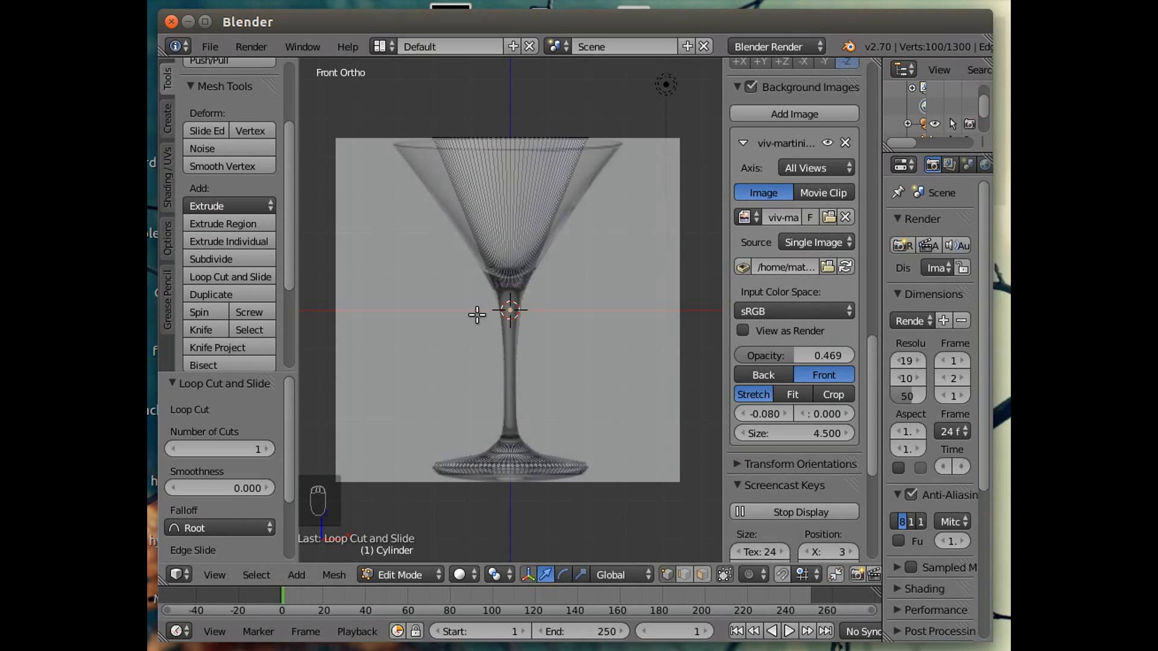
pyautogui.press('Escape')
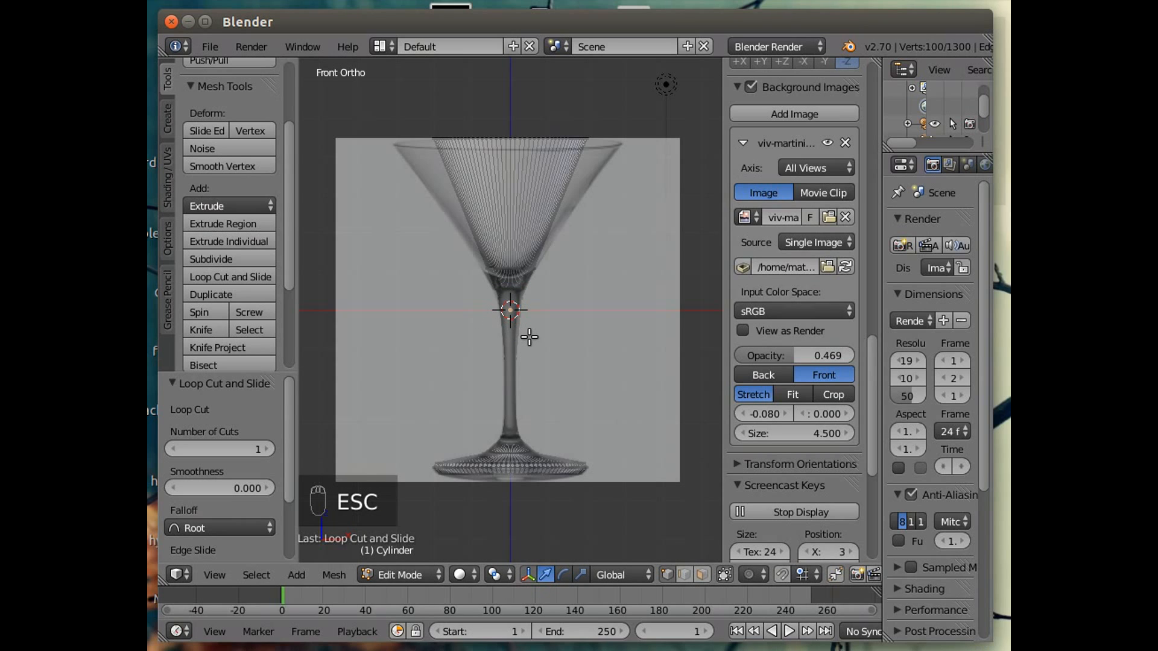
pyautogui.hotkey('ctrl', 'z')
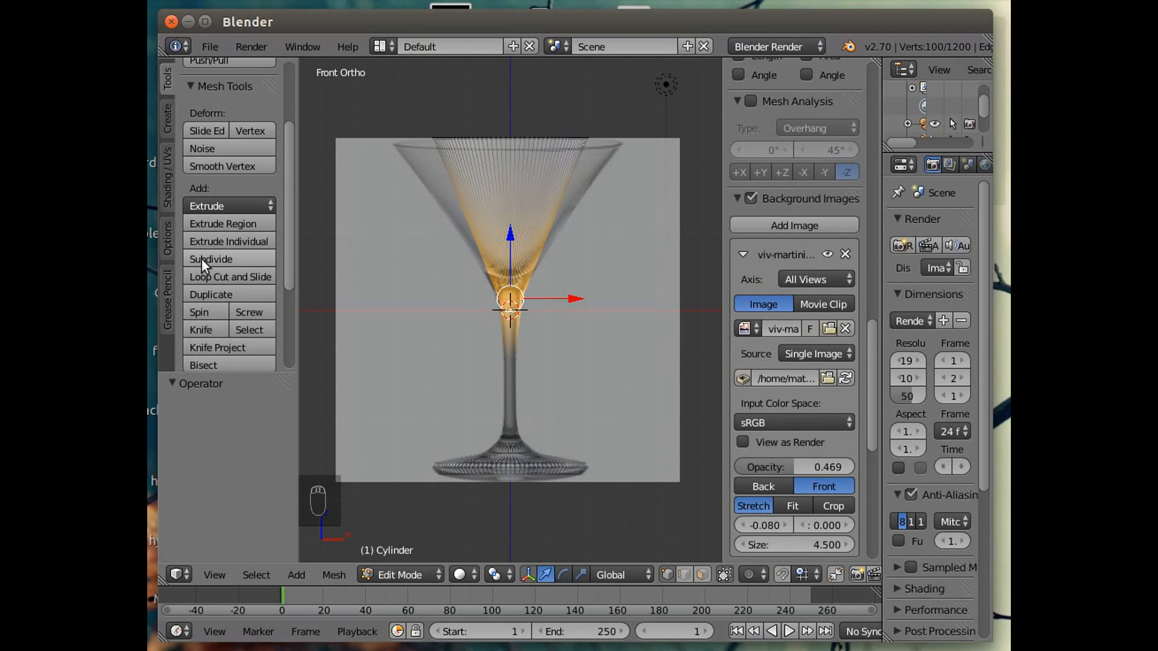
# Insert a loop cut in the lower bowl and scale the new loop to 1.203.
pyautogui.click(214, 276)
pyautogui.click(540, 183)
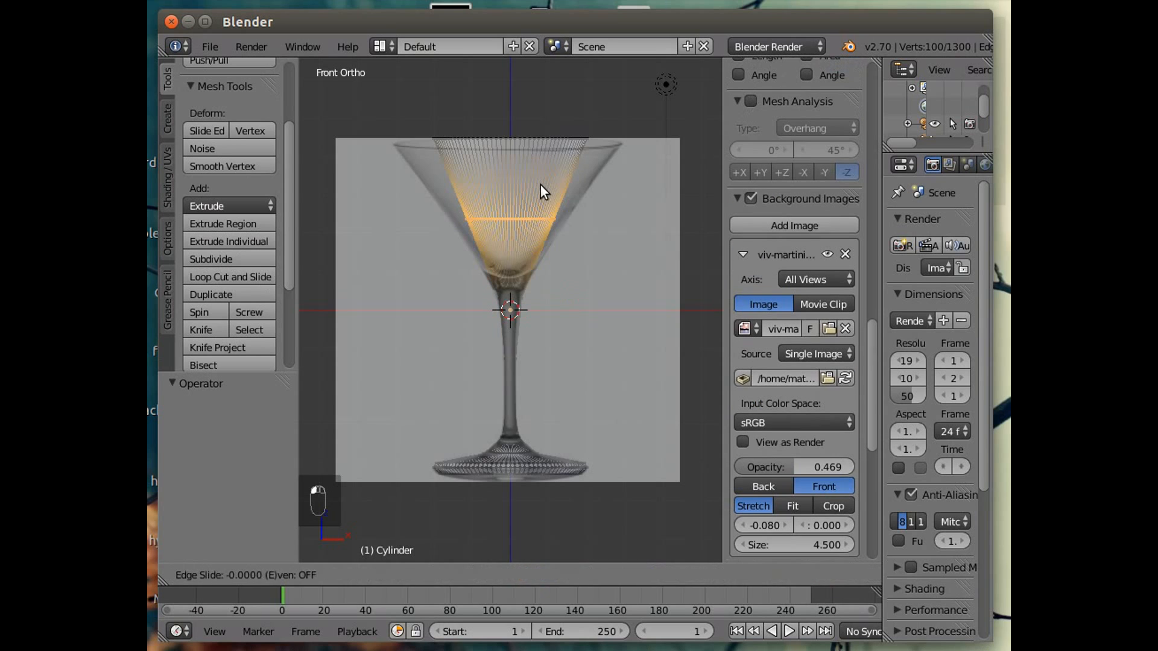
pyautogui.click(537, 237)
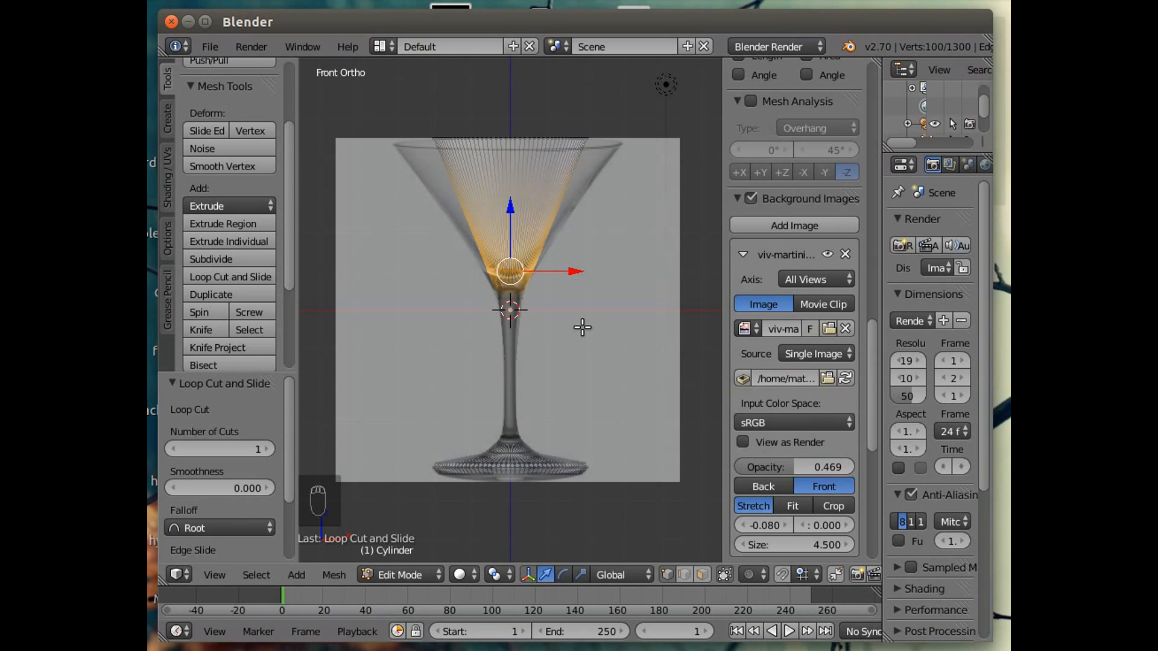
pyautogui.press('s')
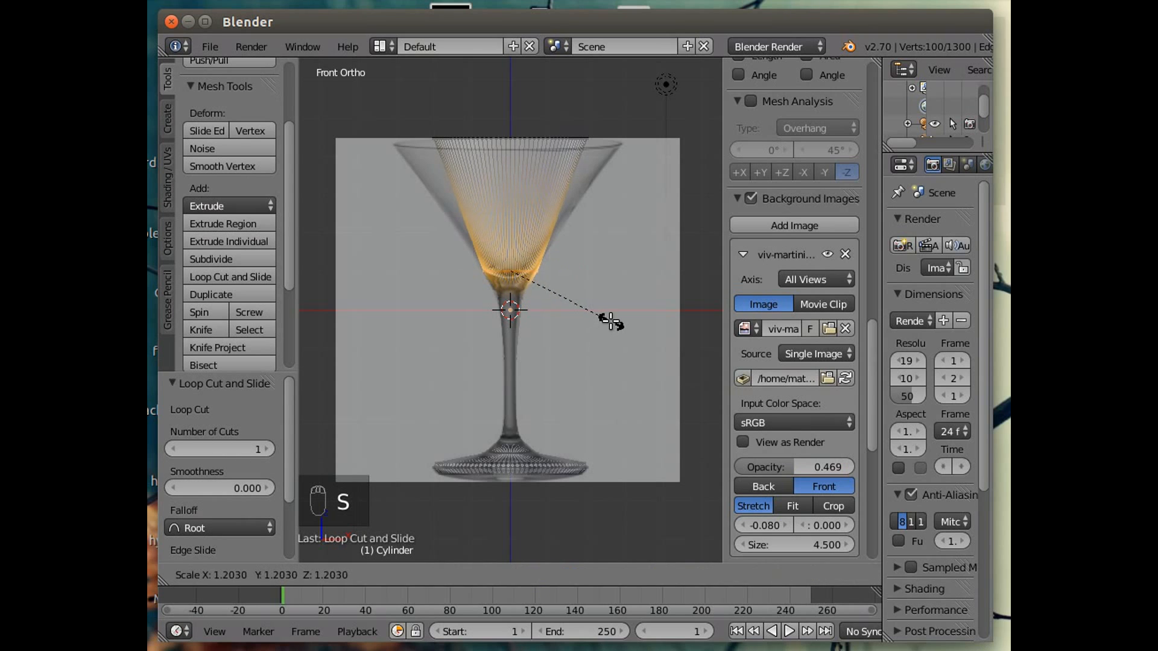
pyautogui.click(610, 323)
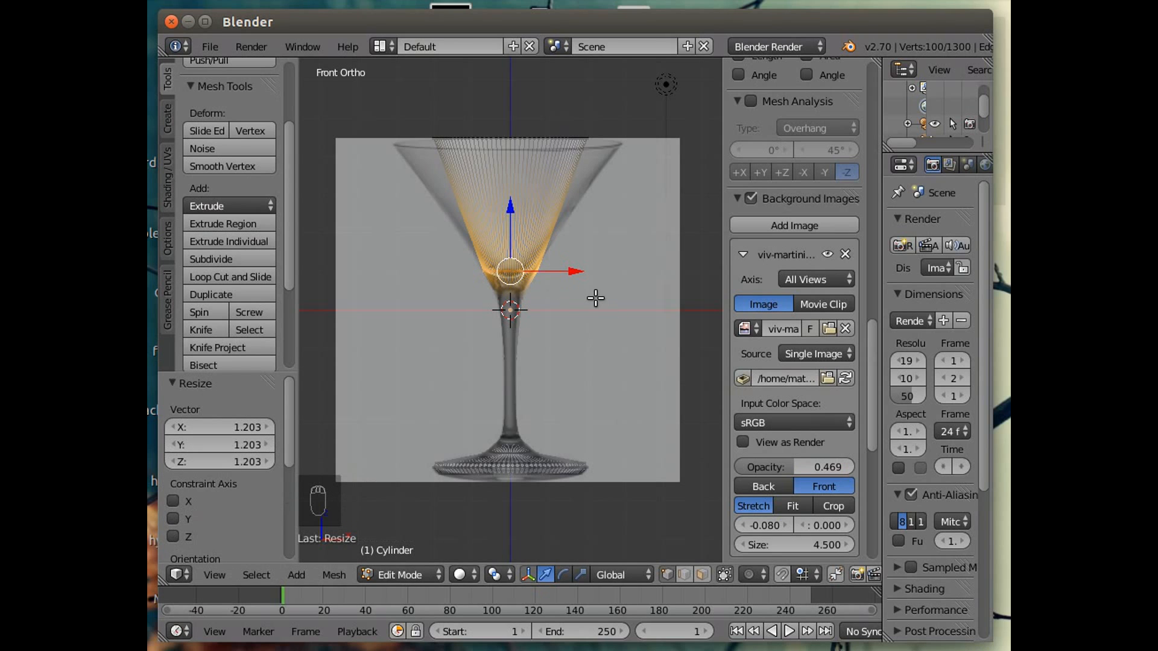
# Insert another loop cut in the upper bowl and scale the new loop to 1.190.
pyautogui.click(213, 276)
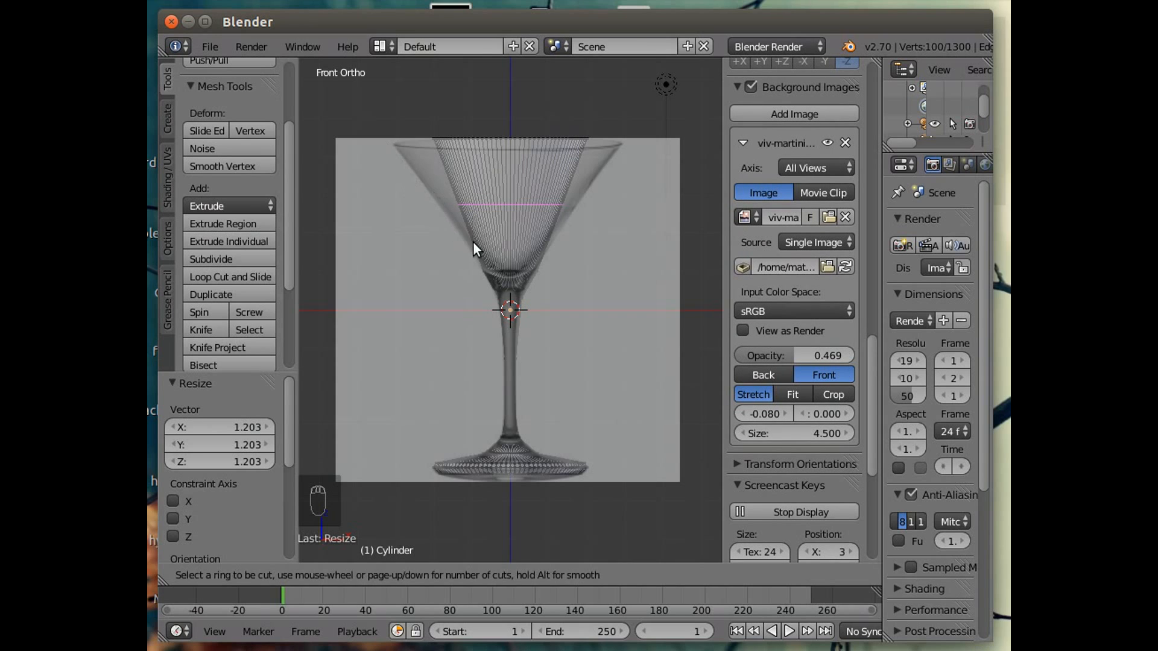
pyautogui.click(504, 225)
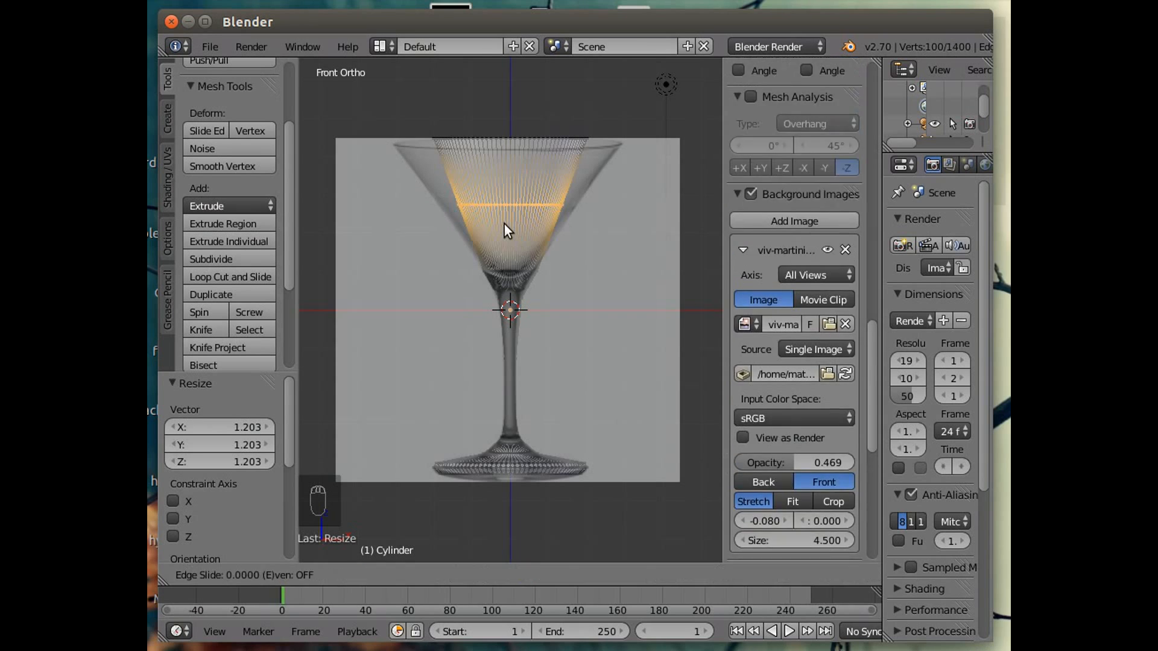
pyautogui.click(502, 250)
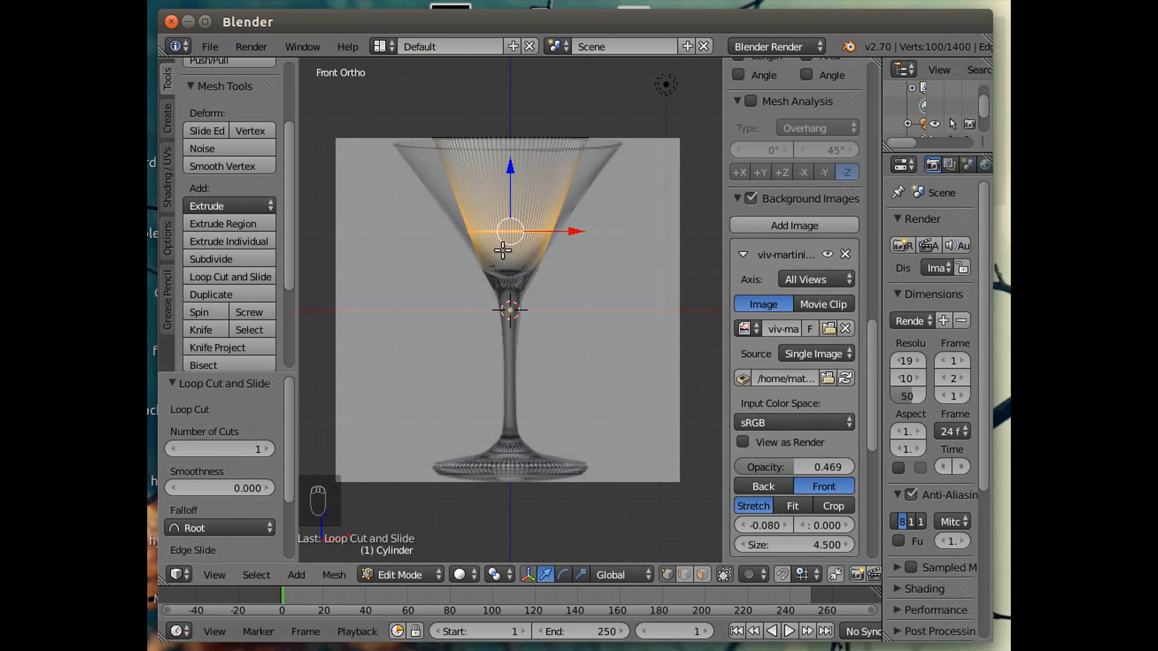
pyautogui.press('s')
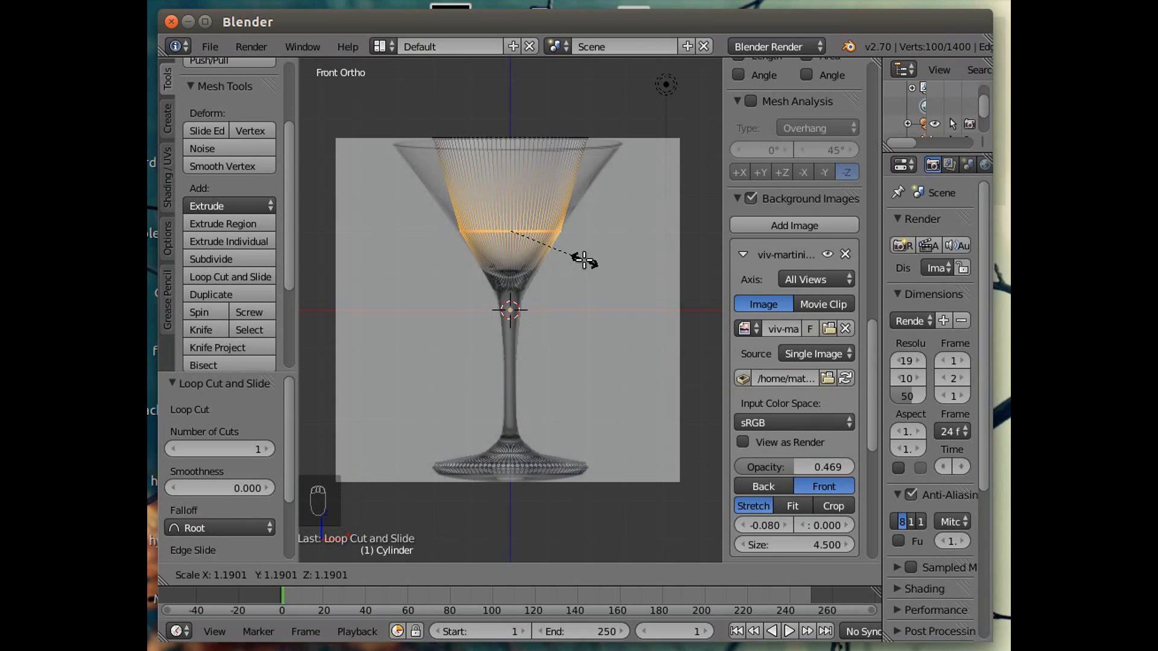
pyautogui.click(583, 259)
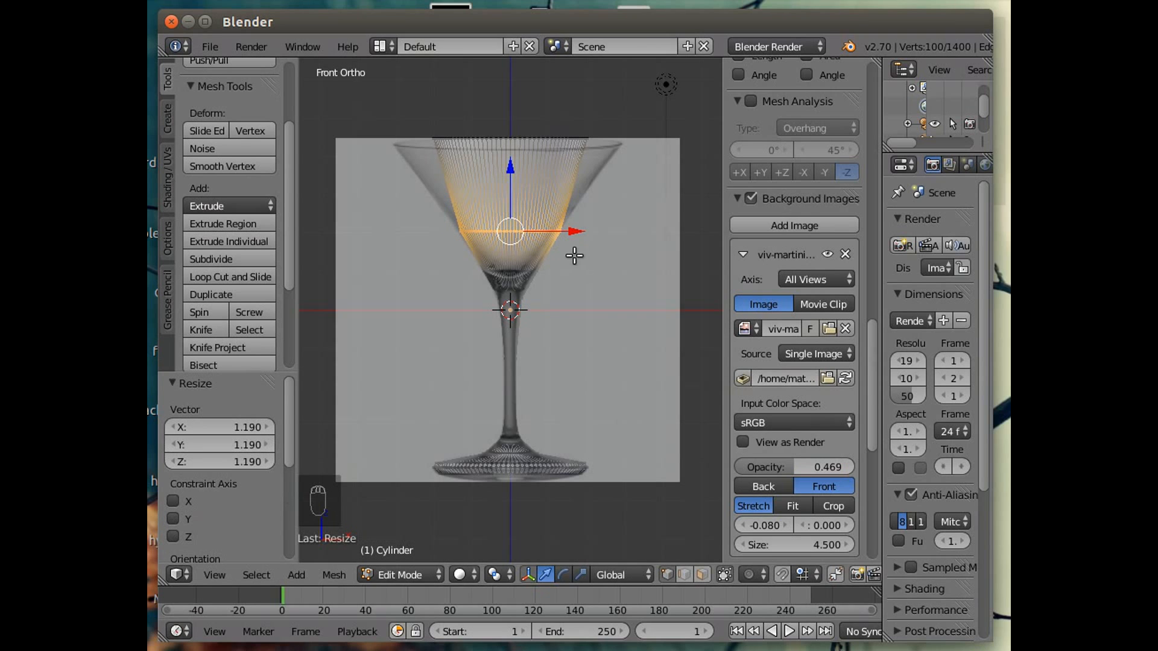
# Select the top rim edge loop and scale it to 1.517.
pyautogui.rightClick(518, 139)
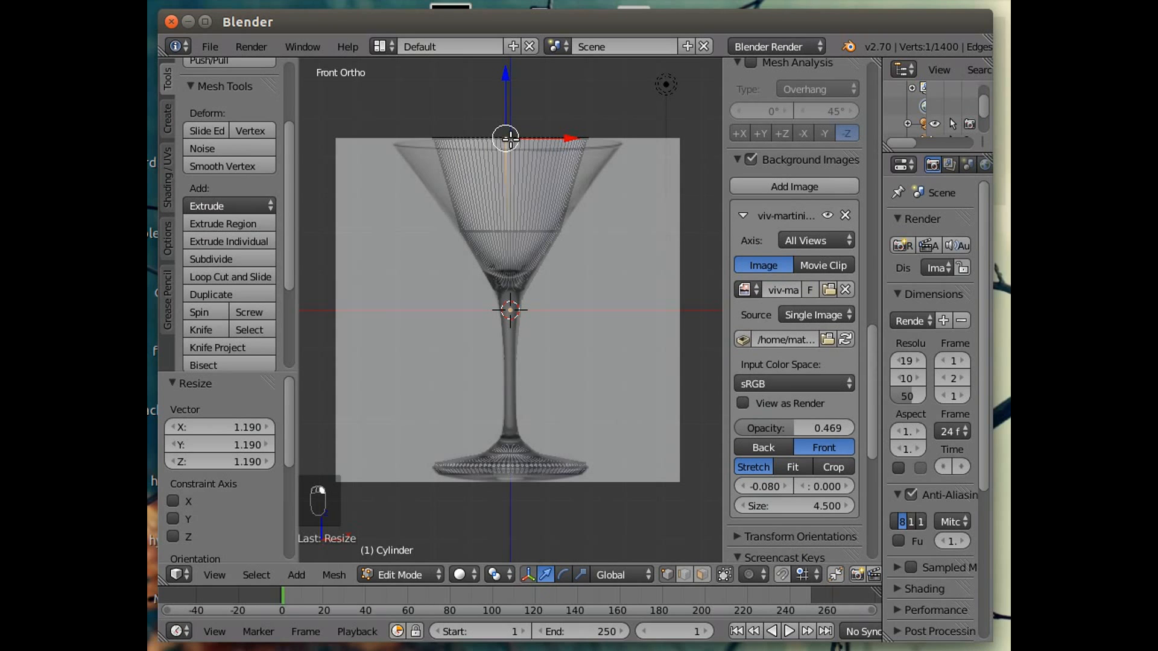
pyautogui.keyDown('shift'); pyautogui.rightClick(512, 140); pyautogui.keyUp('shift')
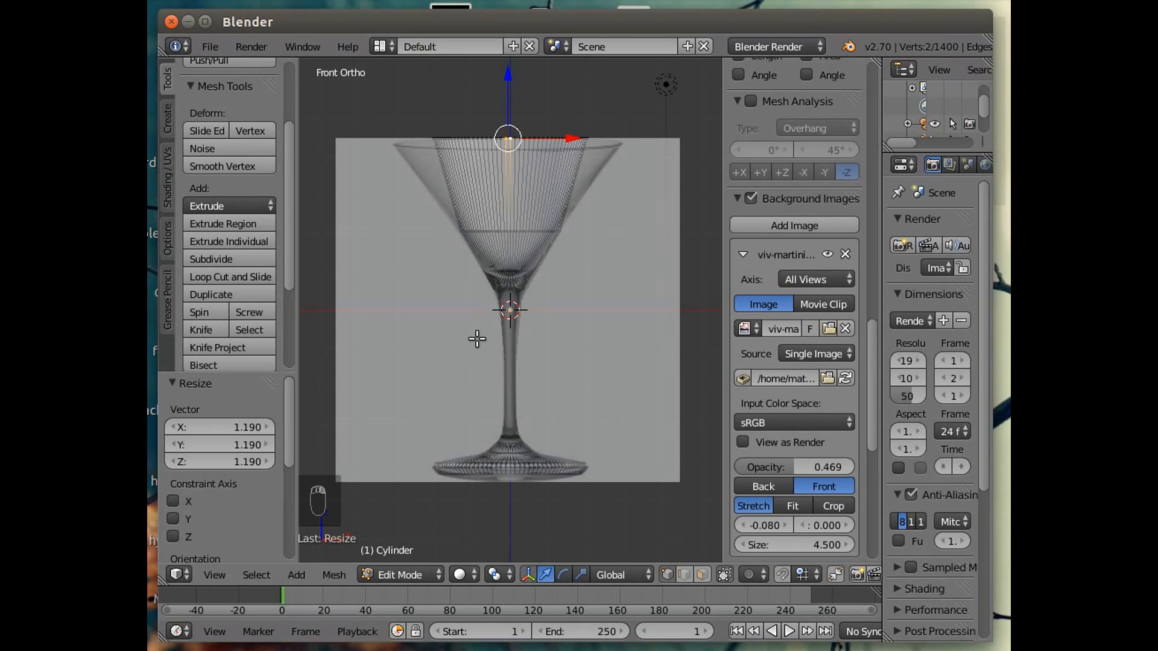
pyautogui.click(256, 575)
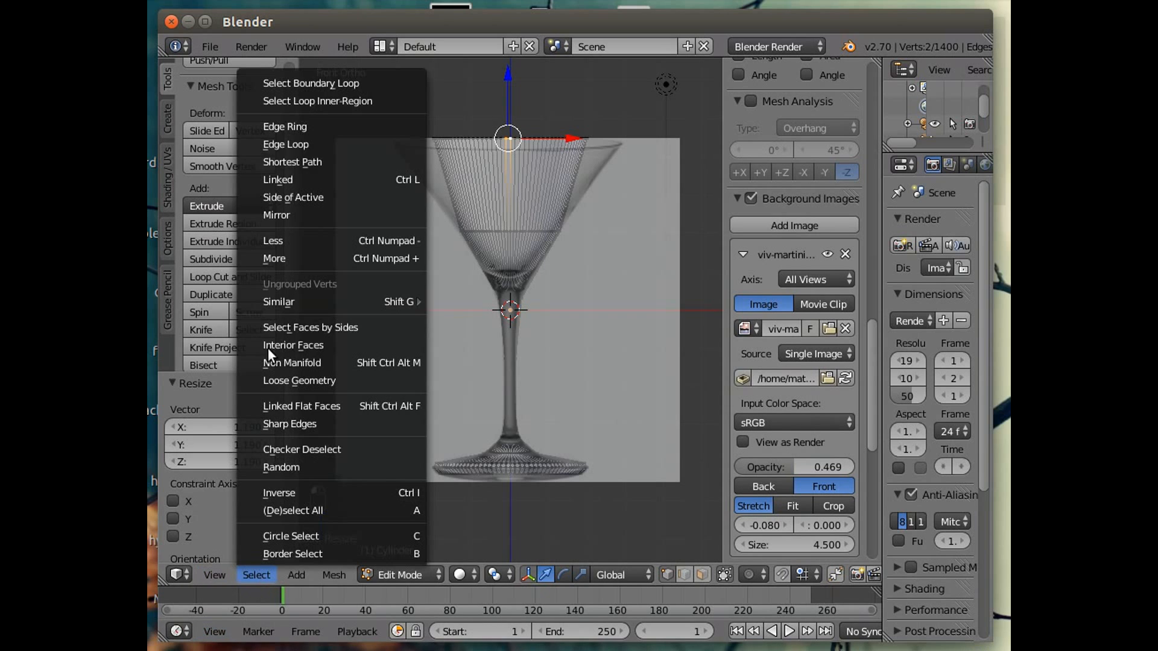
pyautogui.click(306, 142)
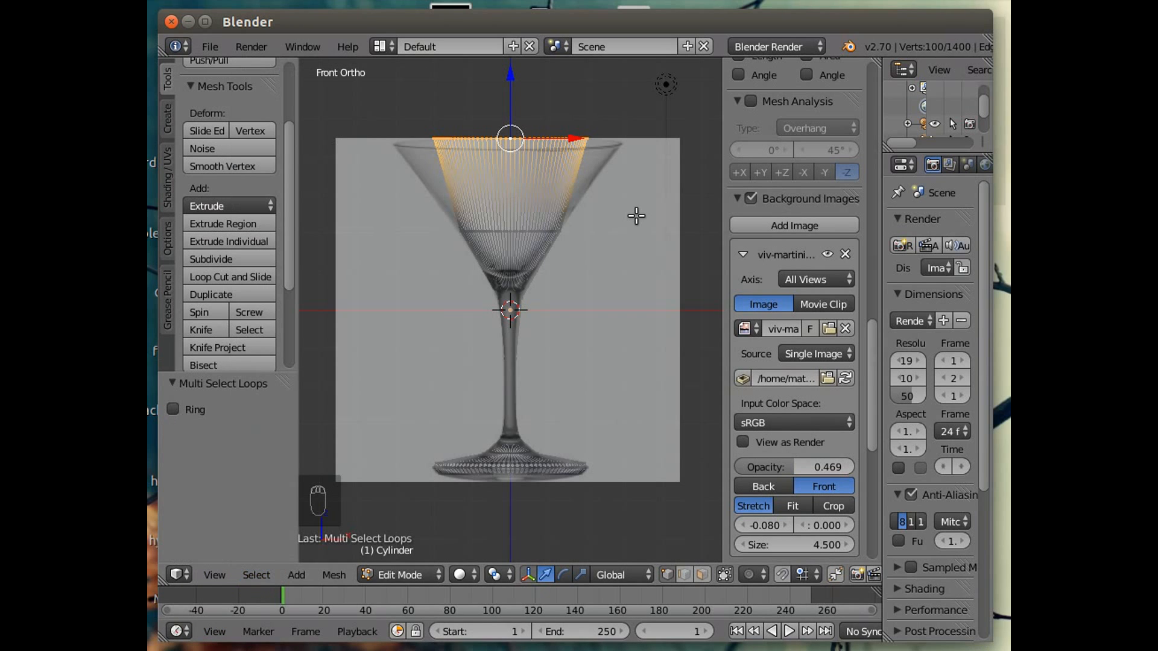
pyautogui.press('s')
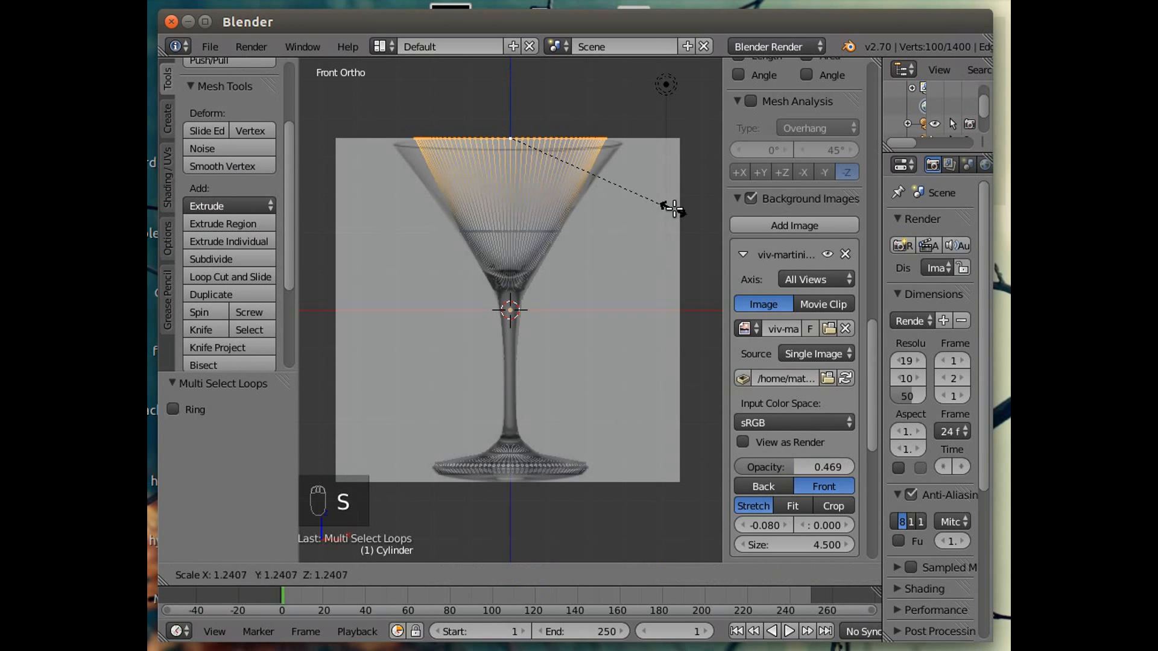
pyautogui.click(710, 214)
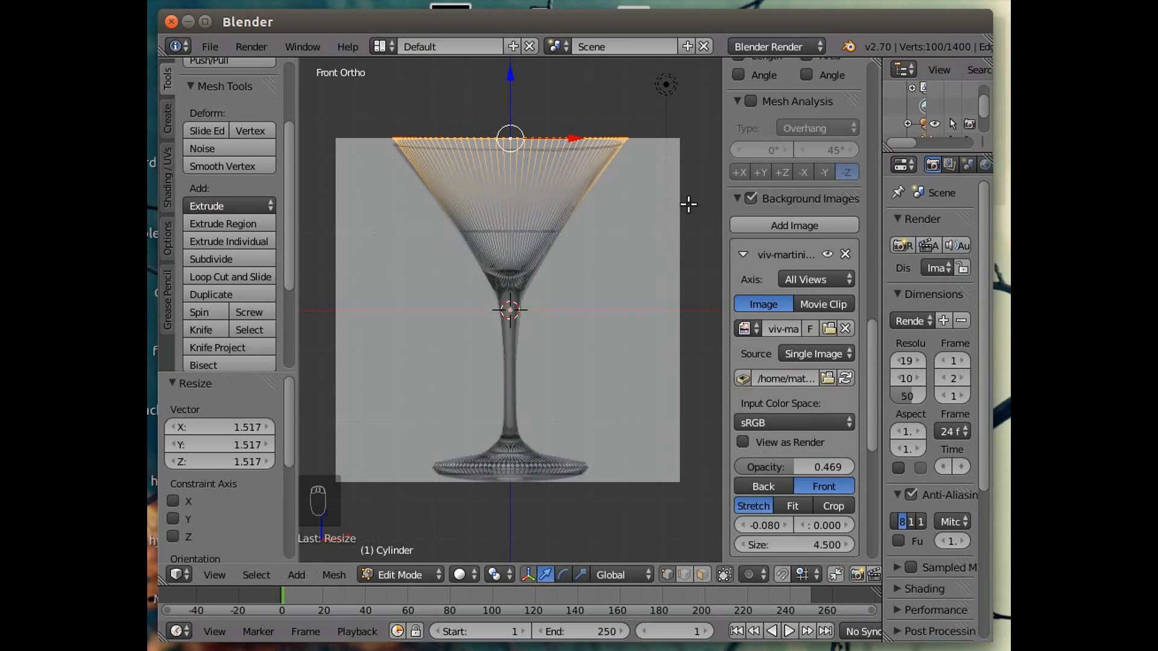
# Lower the top rim loop 0.162 along Z.
pyautogui.press('g')
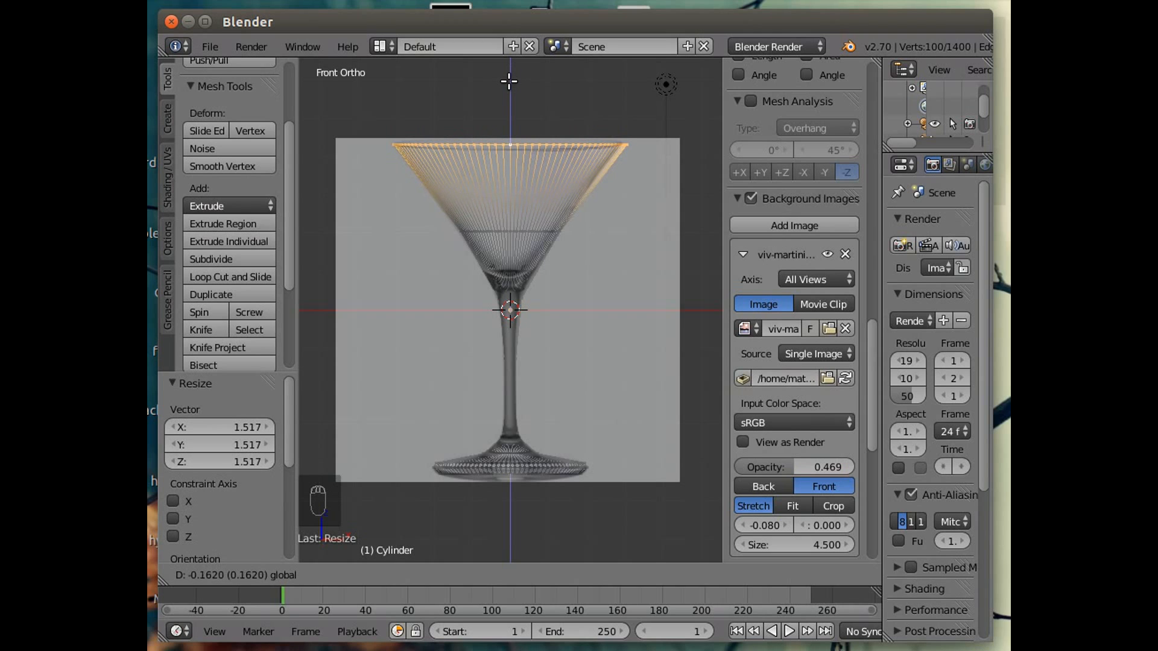
pyautogui.click(509, 80)
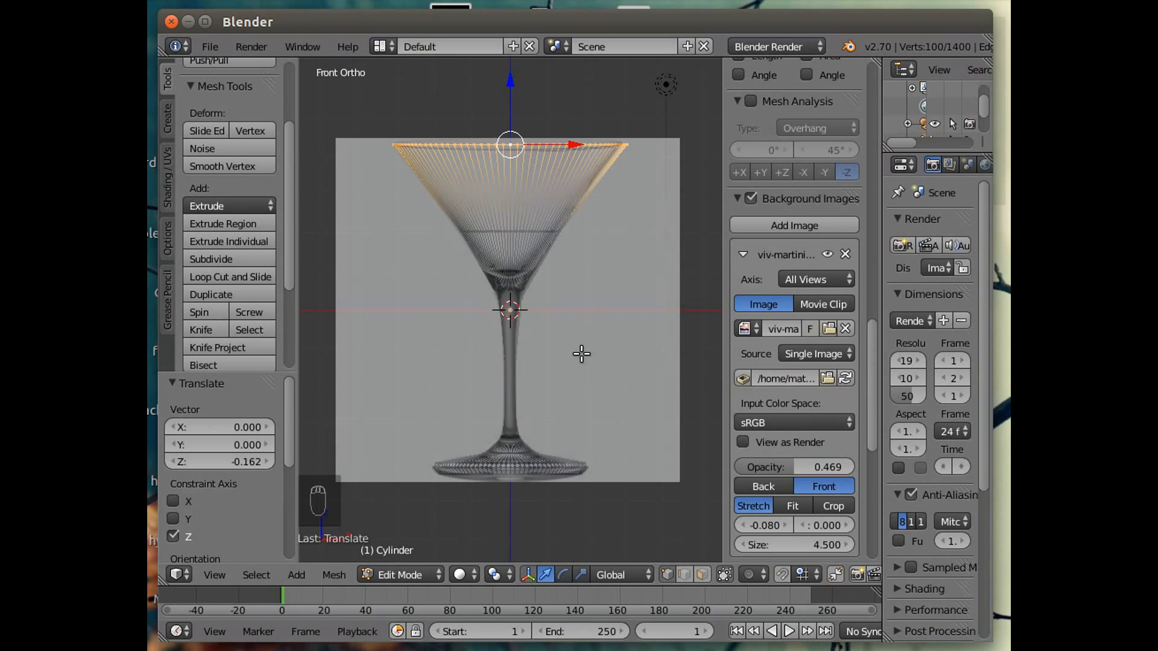
pyautogui.moveTo(584, 356); pyautogui.dragTo(623, 494, button='middle')
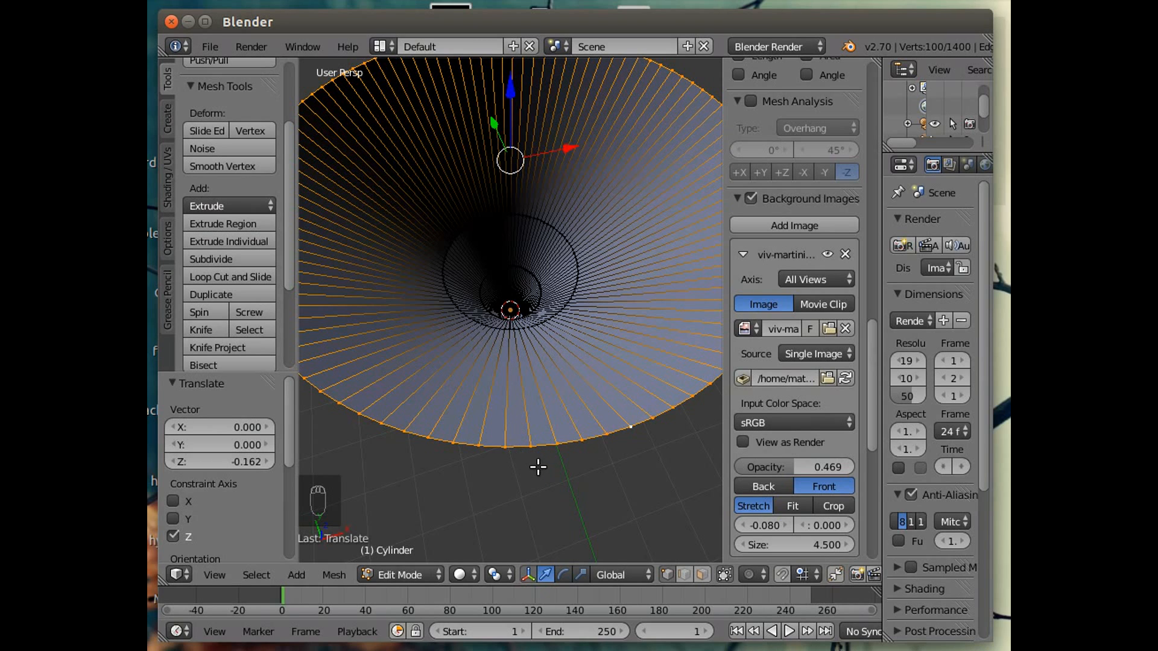
pyautogui.moveTo(538, 468); pyautogui.dragTo(528, 425, button='middle')
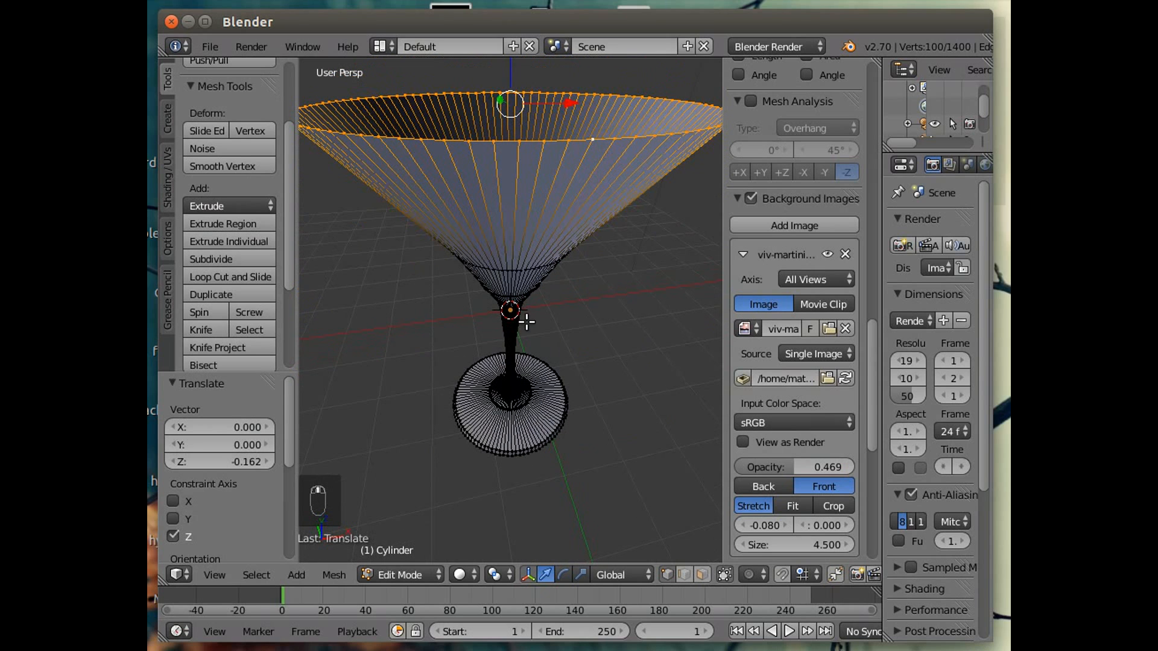
# Lower the top rim loop 0.070 along Z and scale it to 0.980.
pyautogui.scroll(-2, 516, 219)
pyautogui.moveTo(511, 113); pyautogui.dragTo(511, 112)
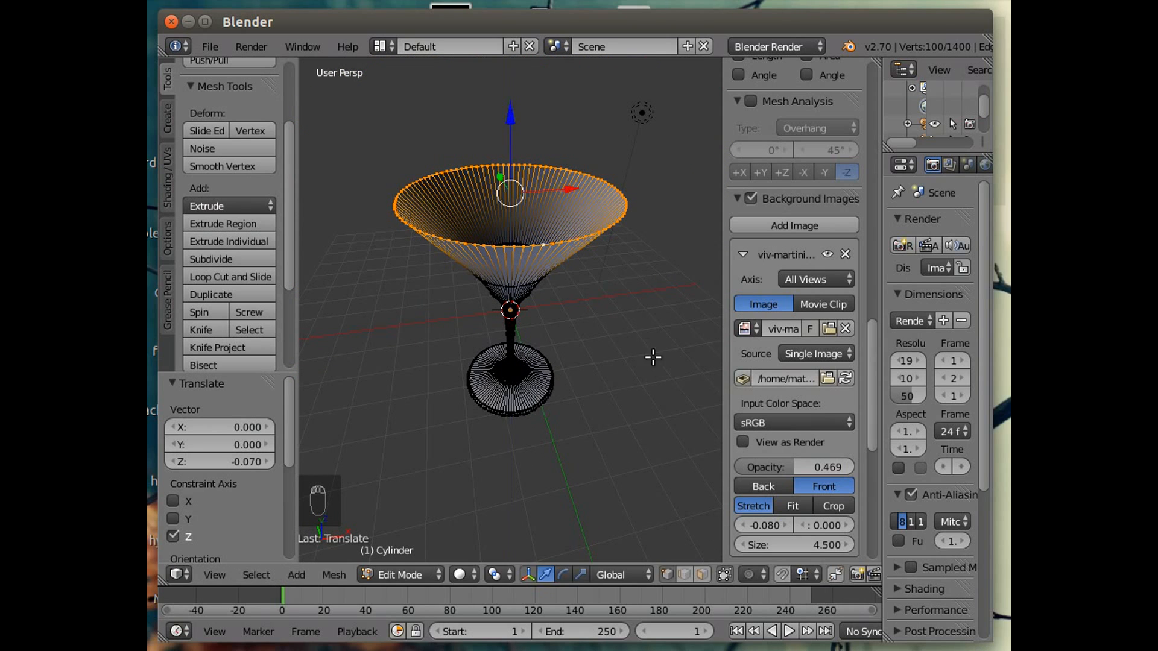
pyautogui.press('s')
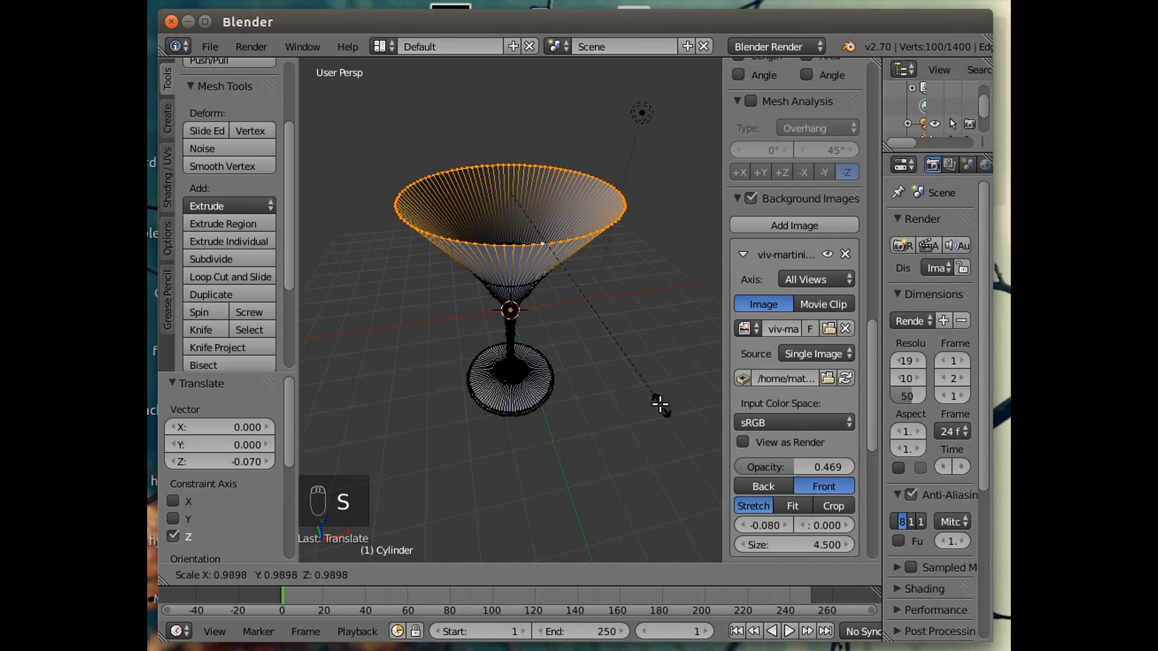
pyautogui.click(659, 401)
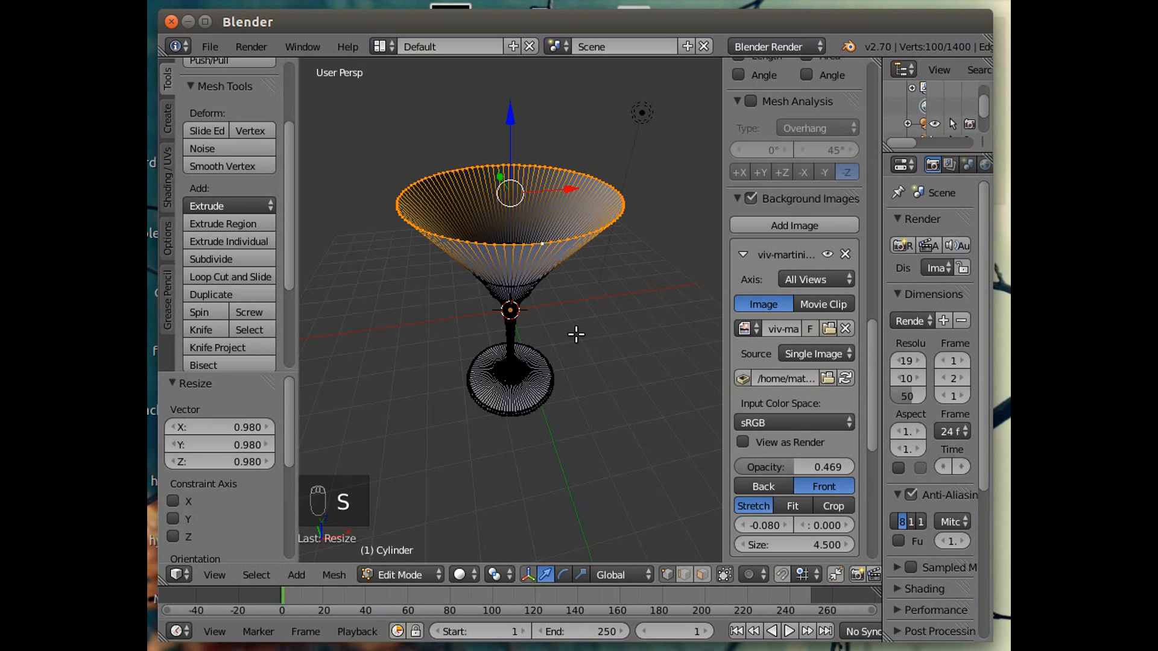
# Extrude the rim loop 0.070 upward along Z.
pyautogui.press('e')
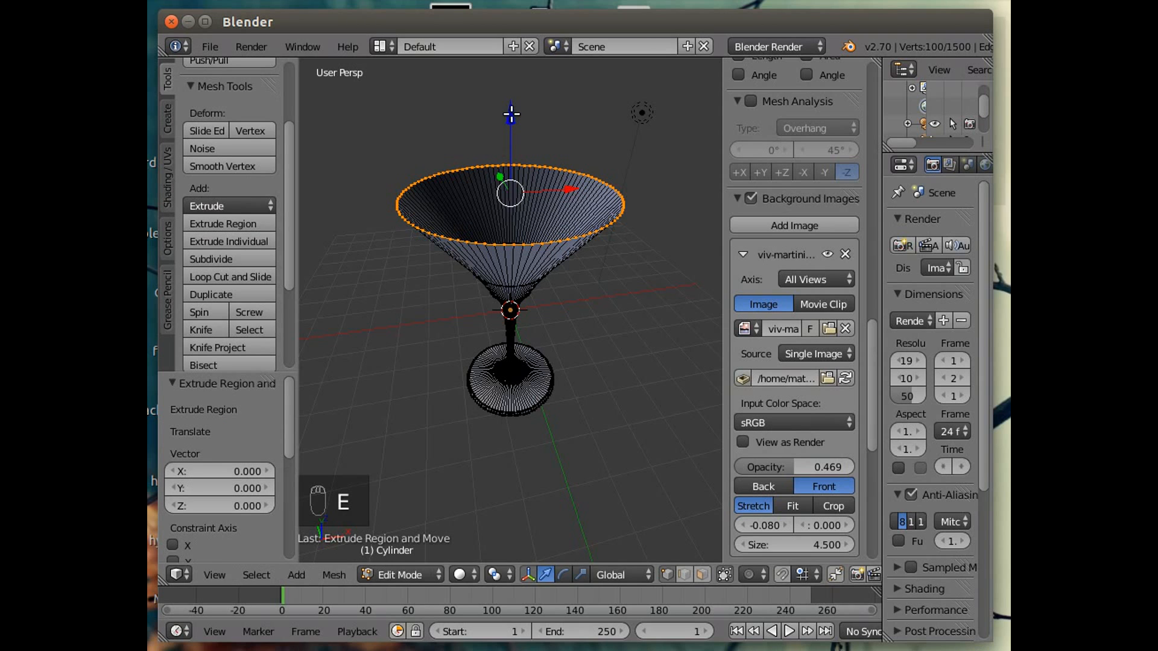
pyautogui.click(511, 111)
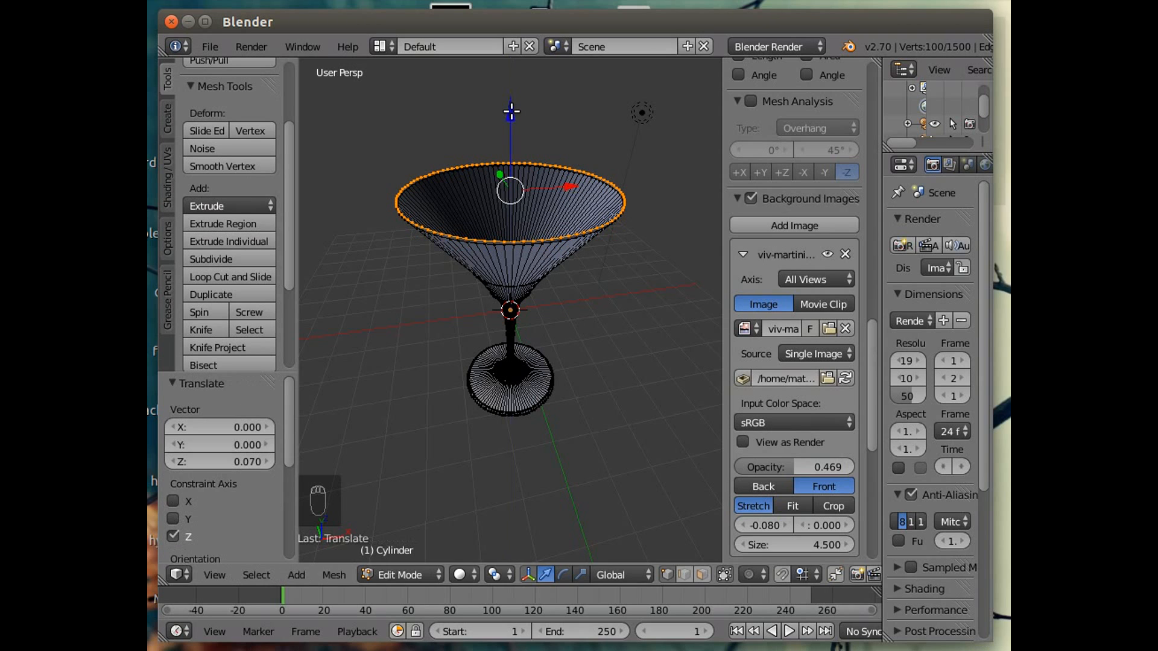
pyautogui.press('s')
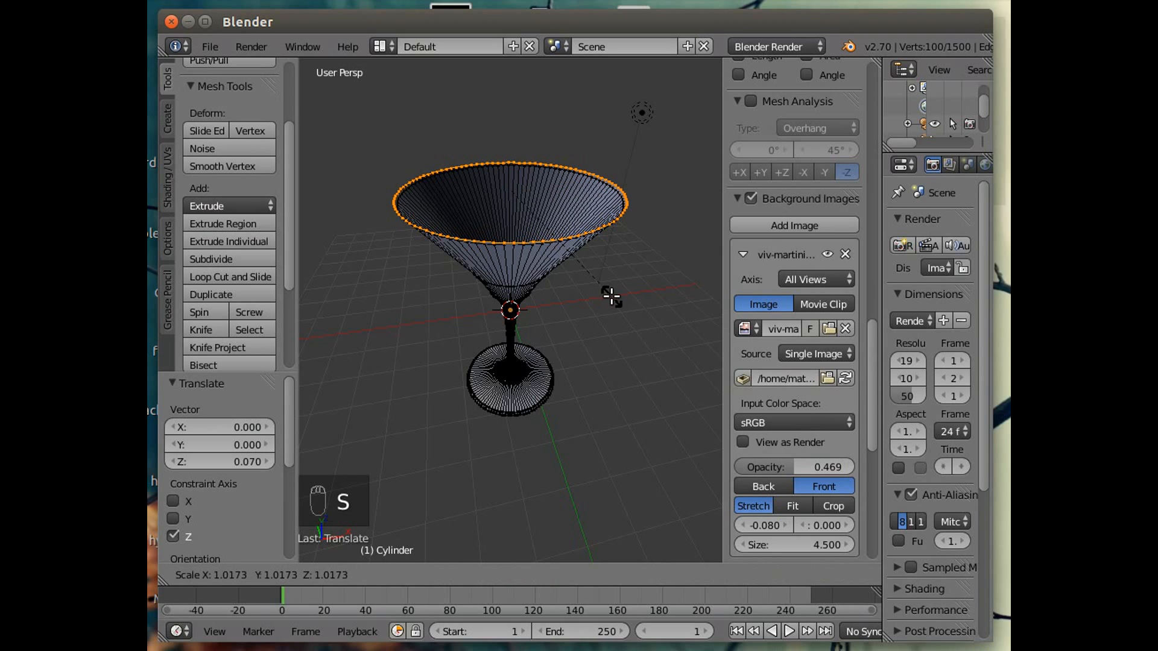
pyautogui.click(609, 290)
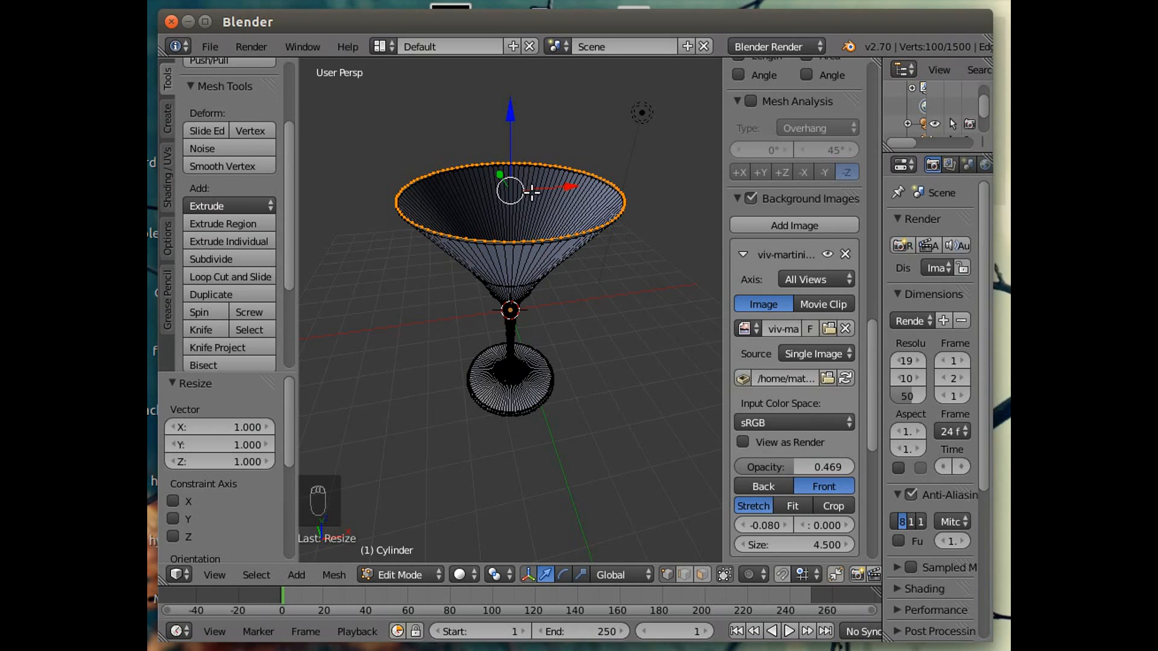
# Extrude the rim loop again, raise it 0.116 along Z and scale it to 0.958.
pyautogui.press('e')
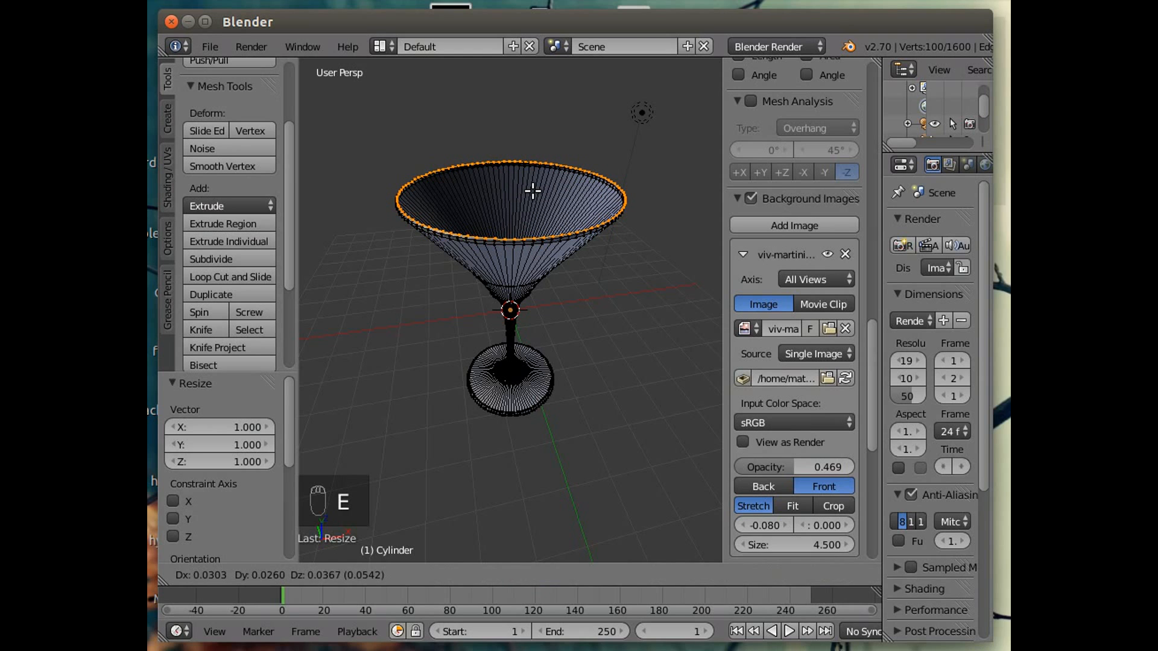
pyautogui.rightClick(533, 191)
pyautogui.moveTo(511, 117); pyautogui.dragTo(512, 109)
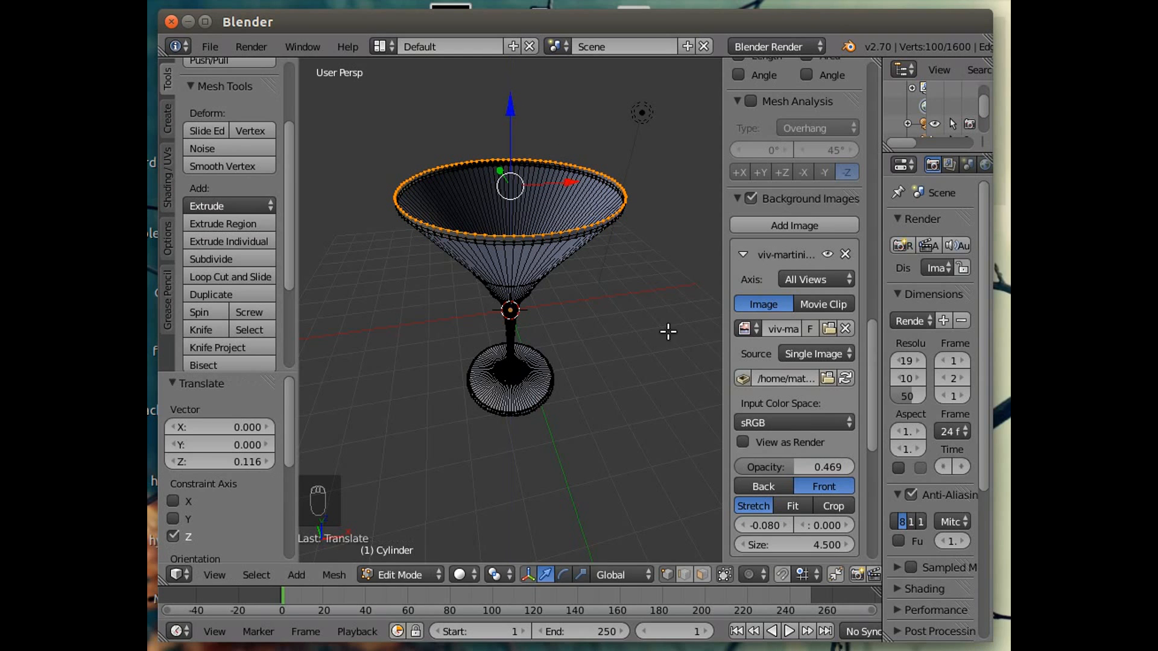
pyautogui.press('s')
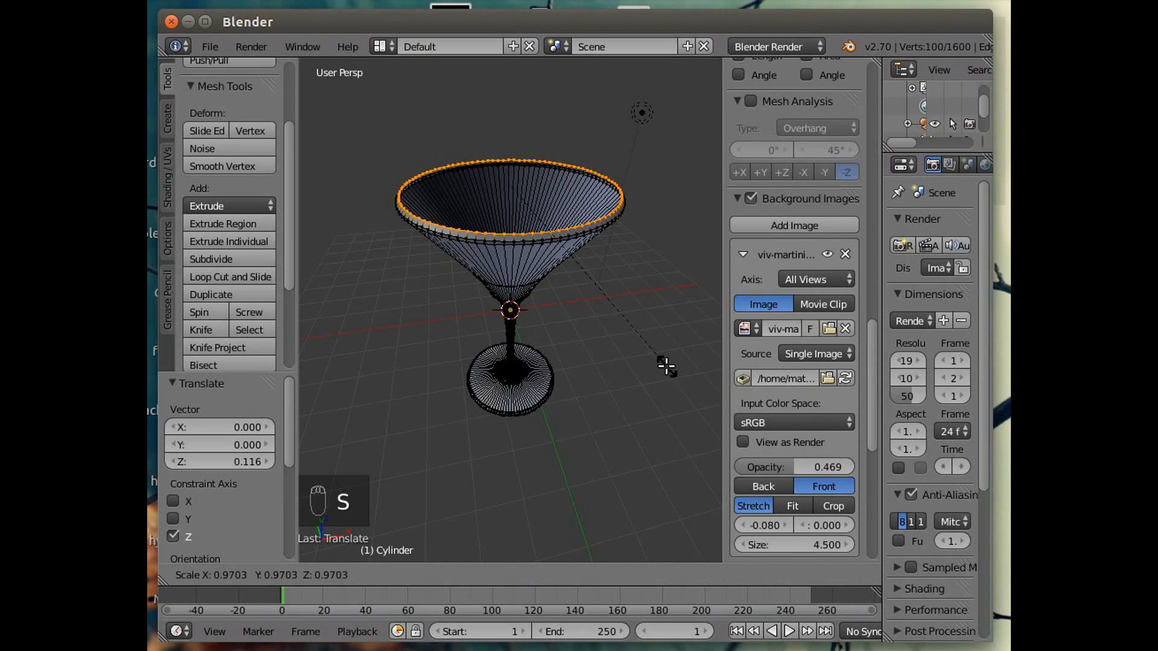
pyautogui.click(664, 364)
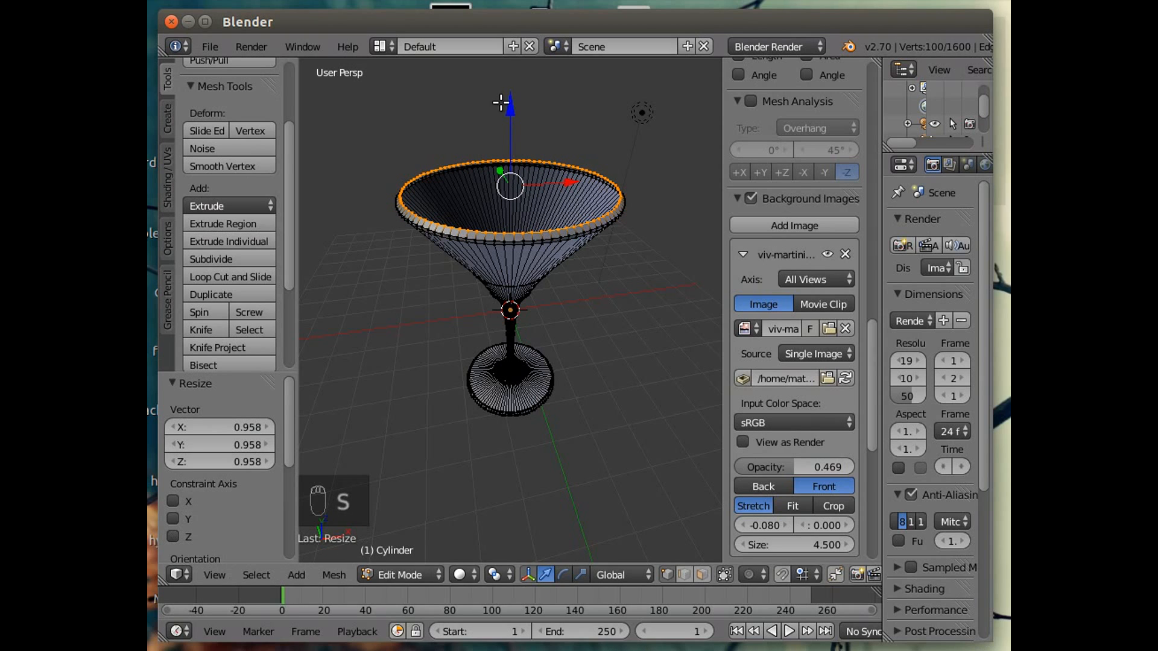
# Lower the new rim loop 0.069 along Z.
pyautogui.moveTo(512, 109); pyautogui.dragTo(514, 109)
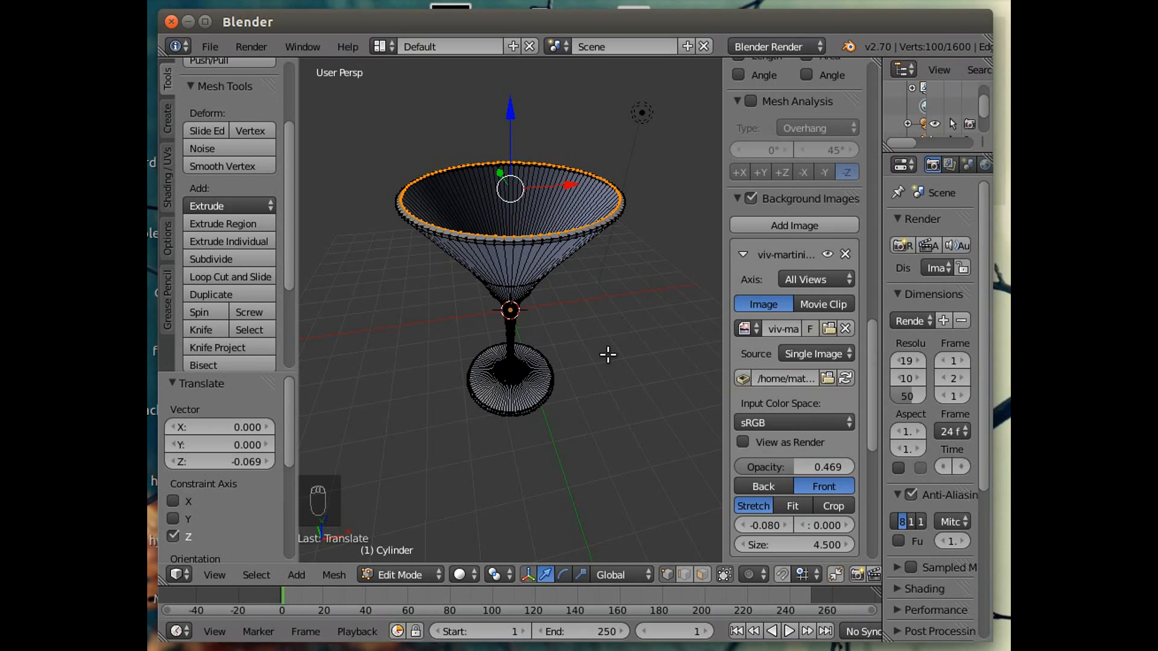
pyautogui.scroll(3, 608, 344)
pyautogui.moveTo(611, 348); pyautogui.dragTo(612, 380, button='middle')
pyautogui.scroll(-1, 612, 379)
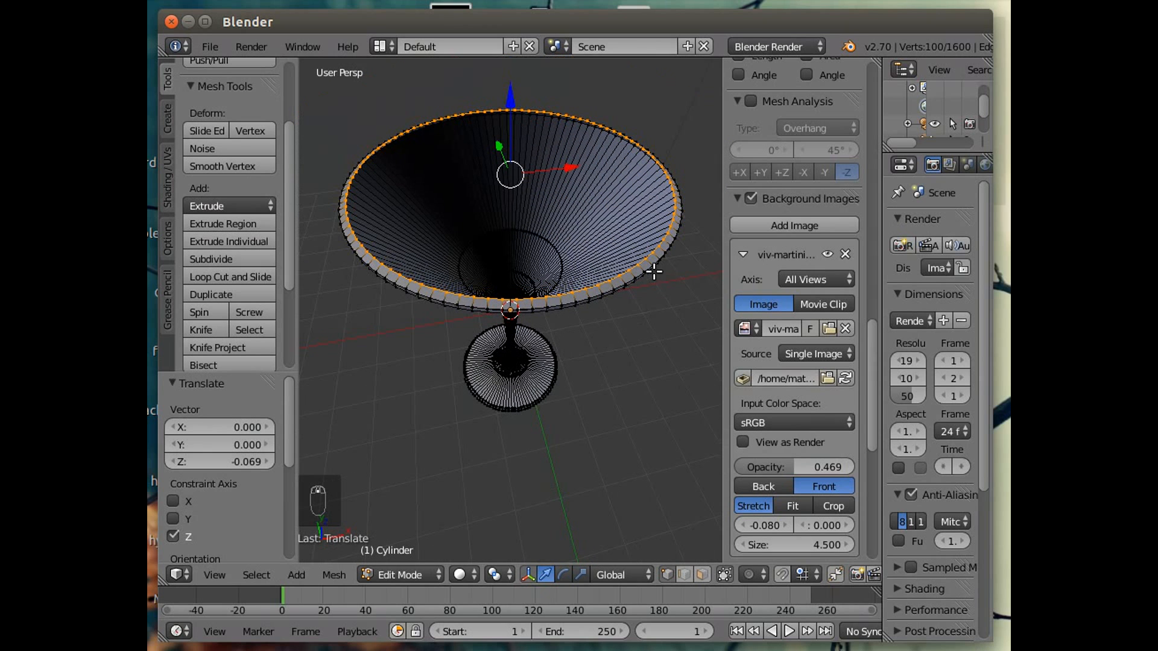
# Extrude the rim loop in place, scale it to 0.976 and lower it 0.137 along Z.
pyautogui.press('e')
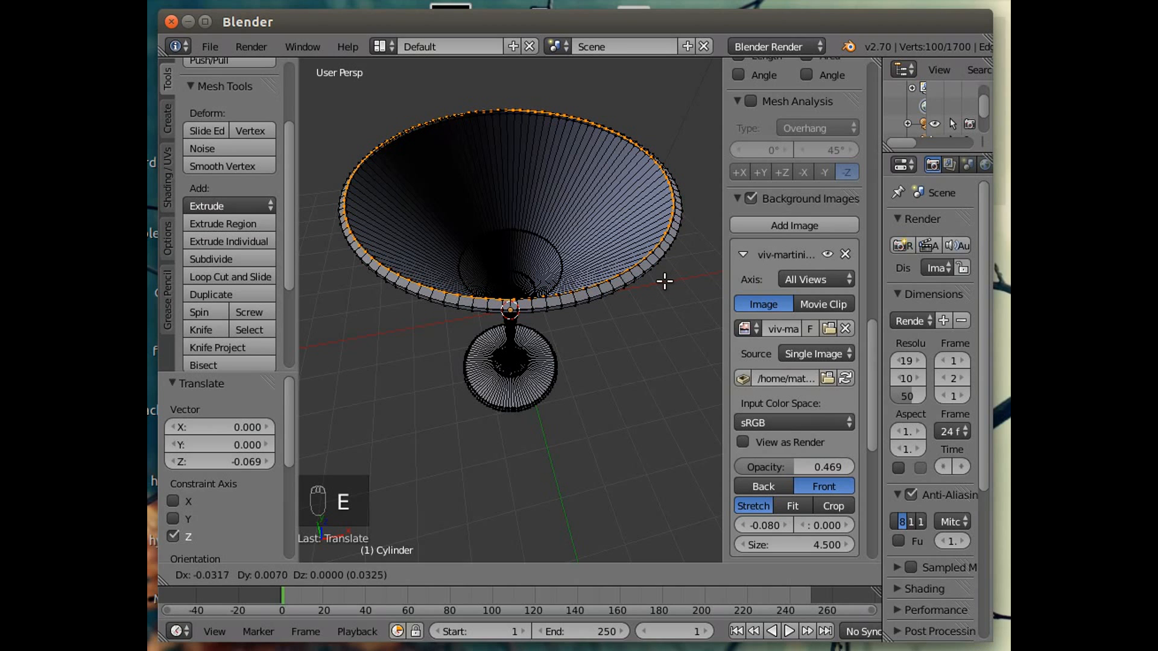
pyautogui.rightClick(664, 280)
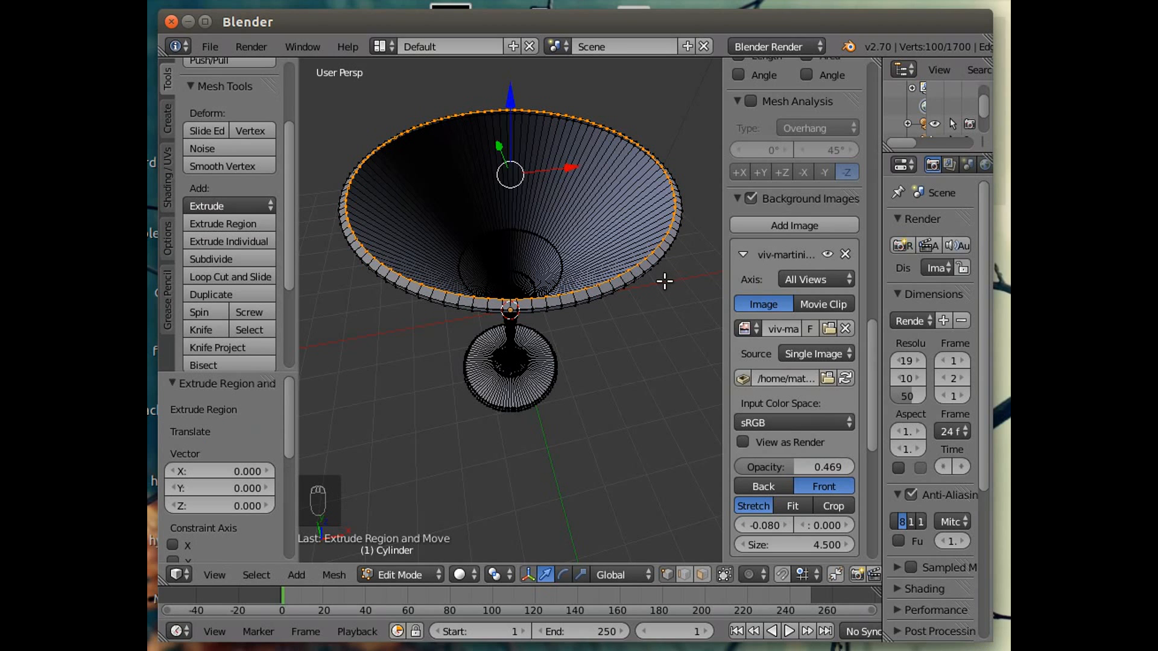
pyautogui.press('s')
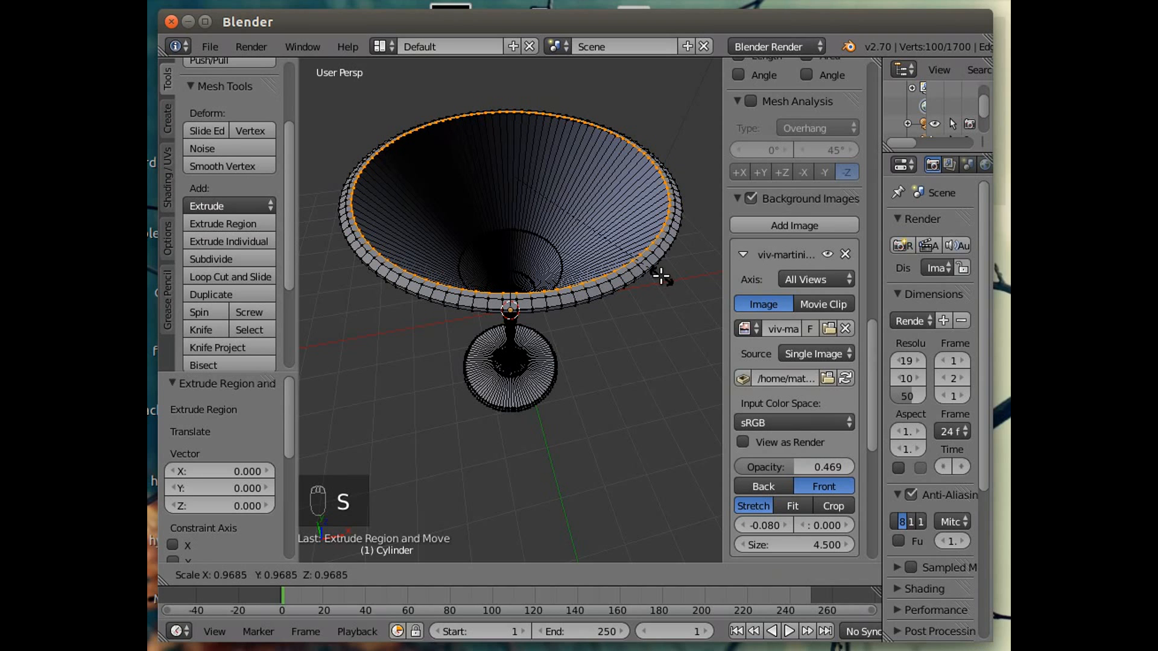
pyautogui.click(663, 276)
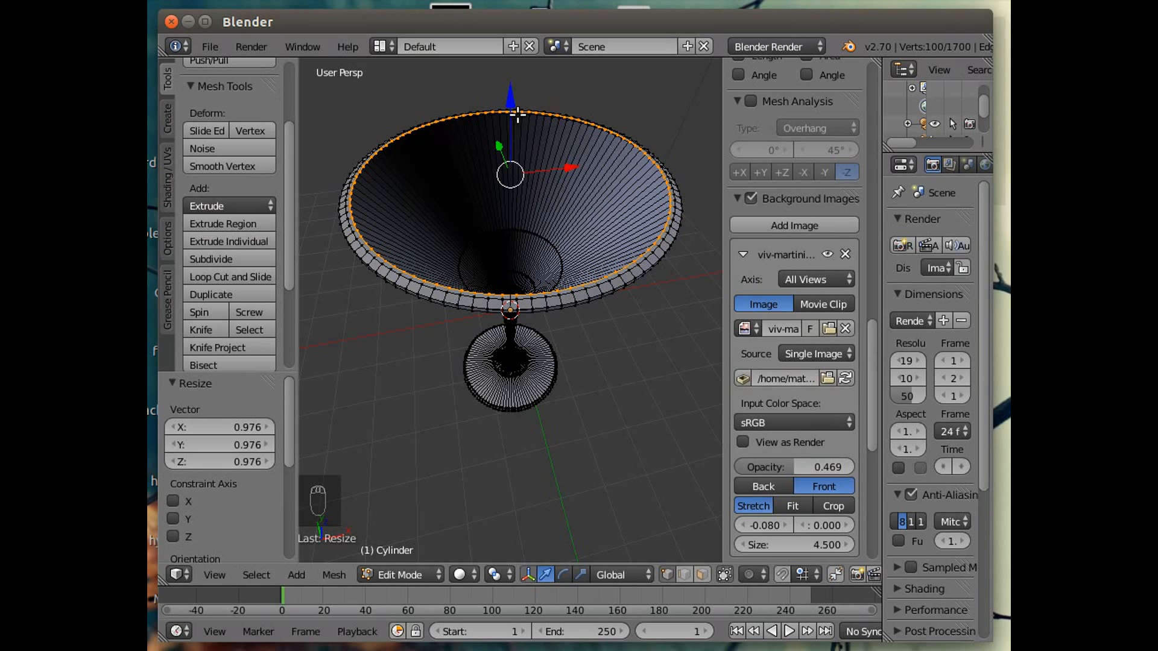
pyautogui.click(510, 96)
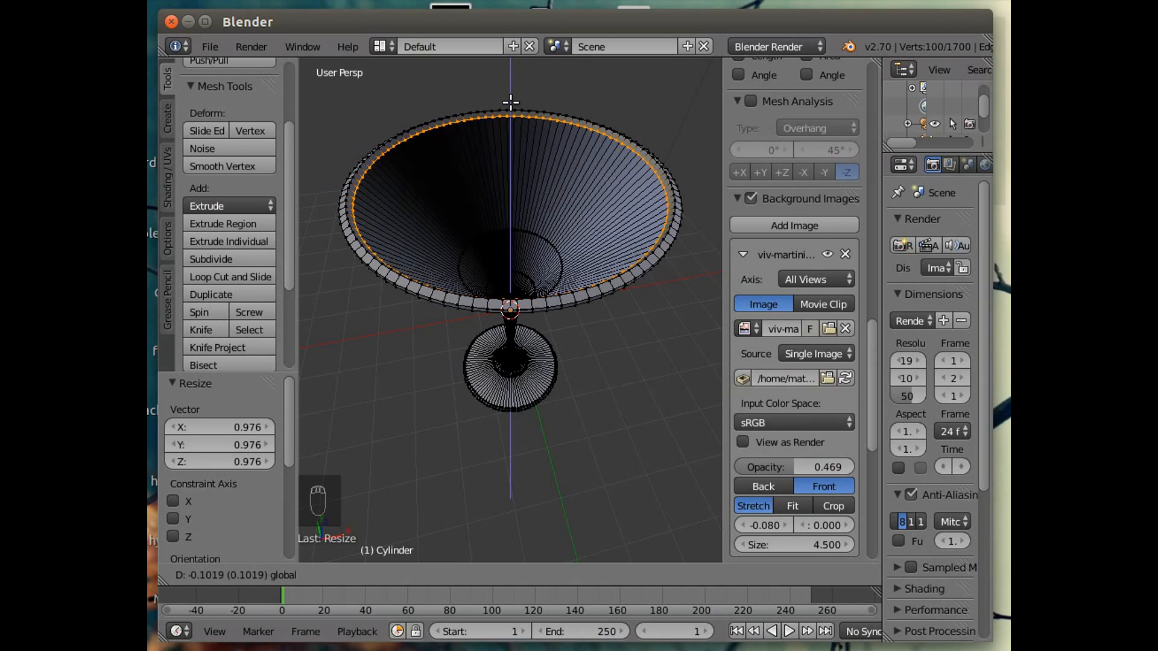
pyautogui.click(510, 105)
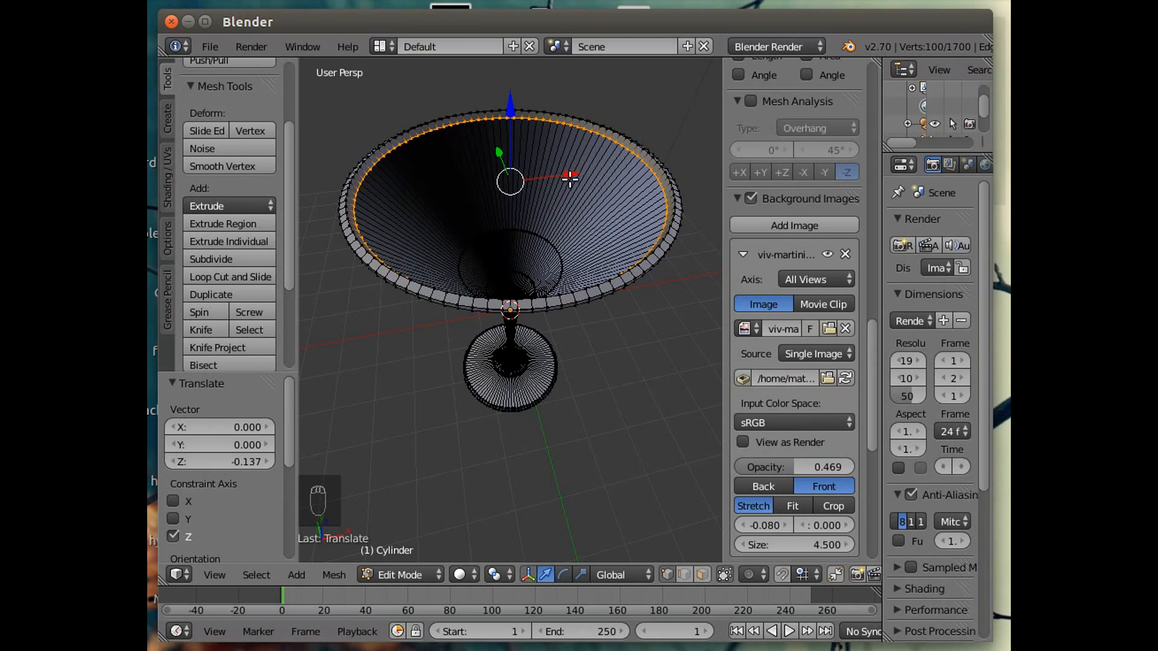
# Extrude the inner rim loop in place, lower it 0.161 along Z and scale it to 0.981.
pyautogui.press('e')
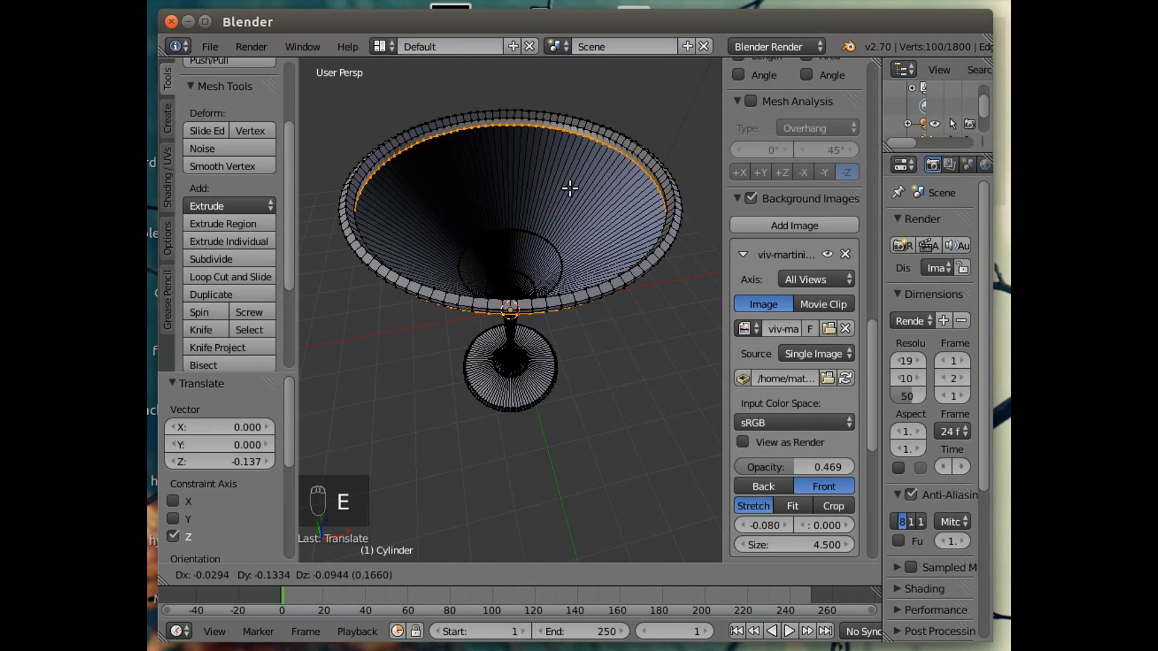
pyautogui.rightClick(570, 188)
pyautogui.moveTo(510, 105); pyautogui.dragTo(511, 119)
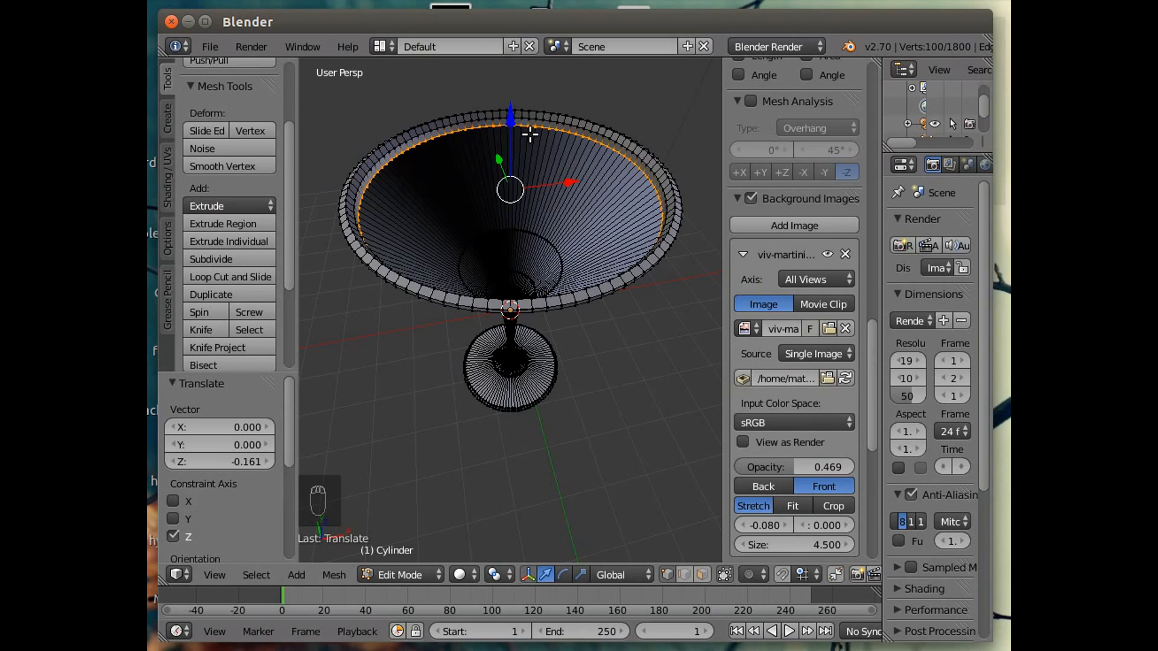
pyautogui.press('s')
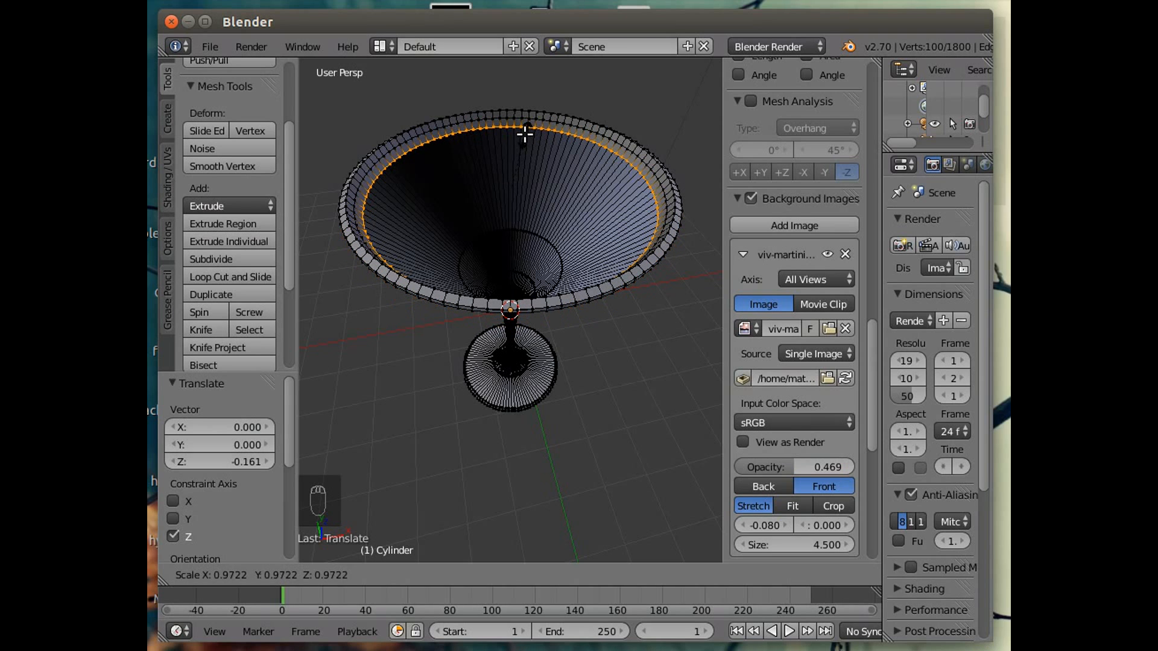
pyautogui.click(527, 134)
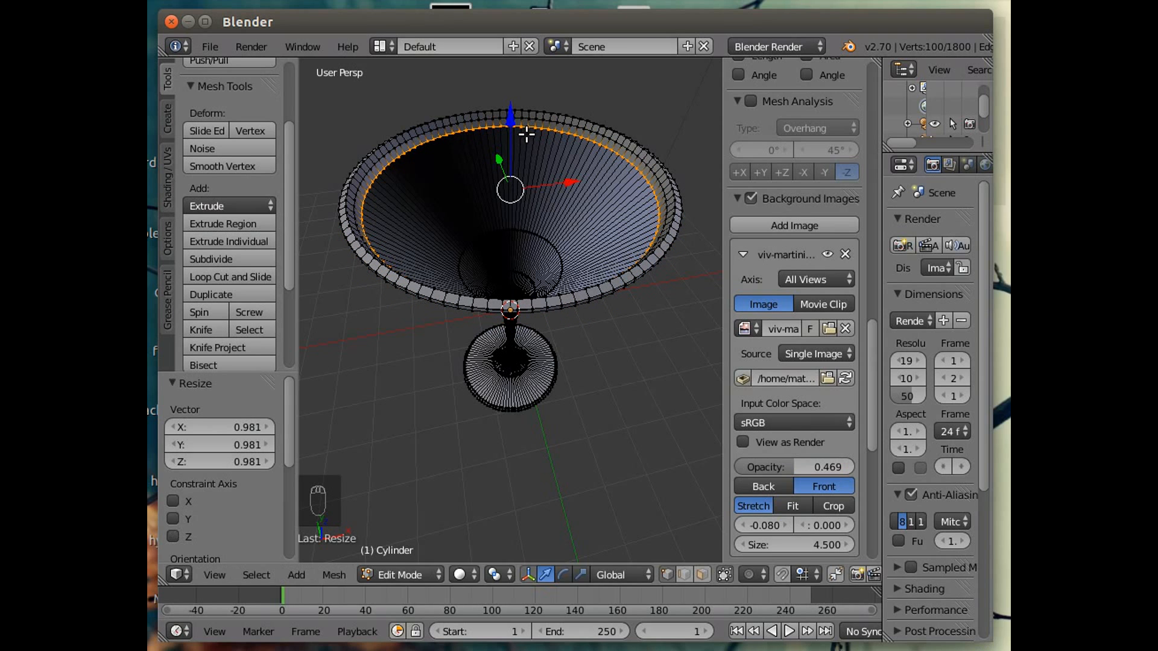
# Extrude the inner loop and scale it to 0.520 toward the bowl centre.
pyautogui.moveTo(570, 339); pyautogui.dragTo(547, 386, button='middle')
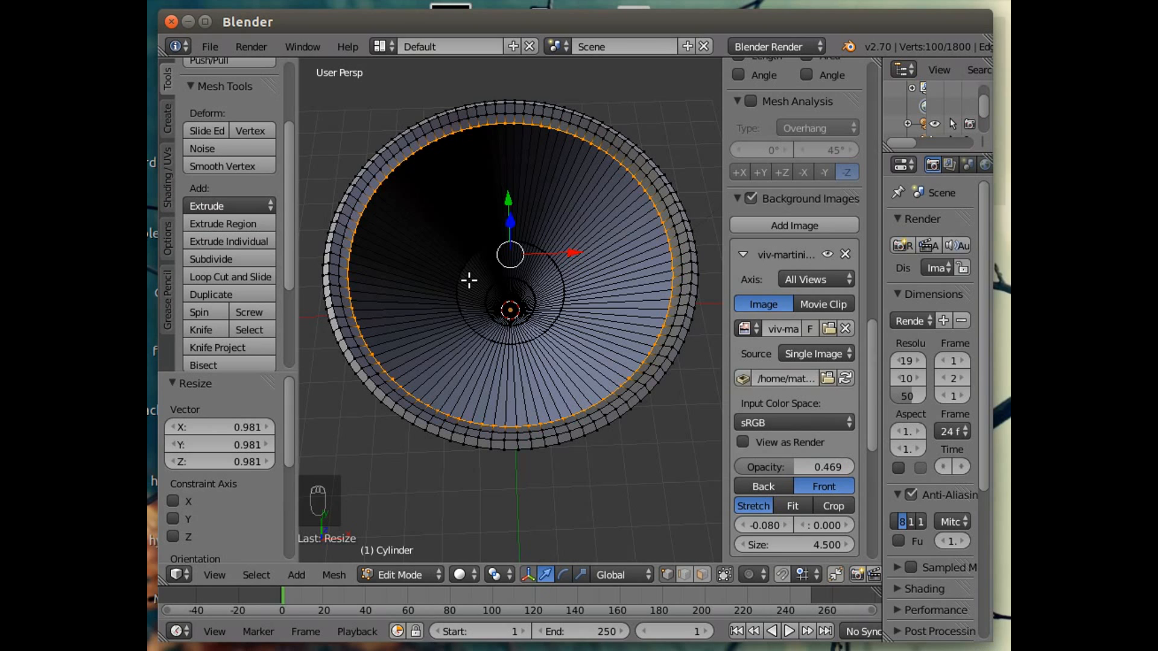
pyautogui.press('e')
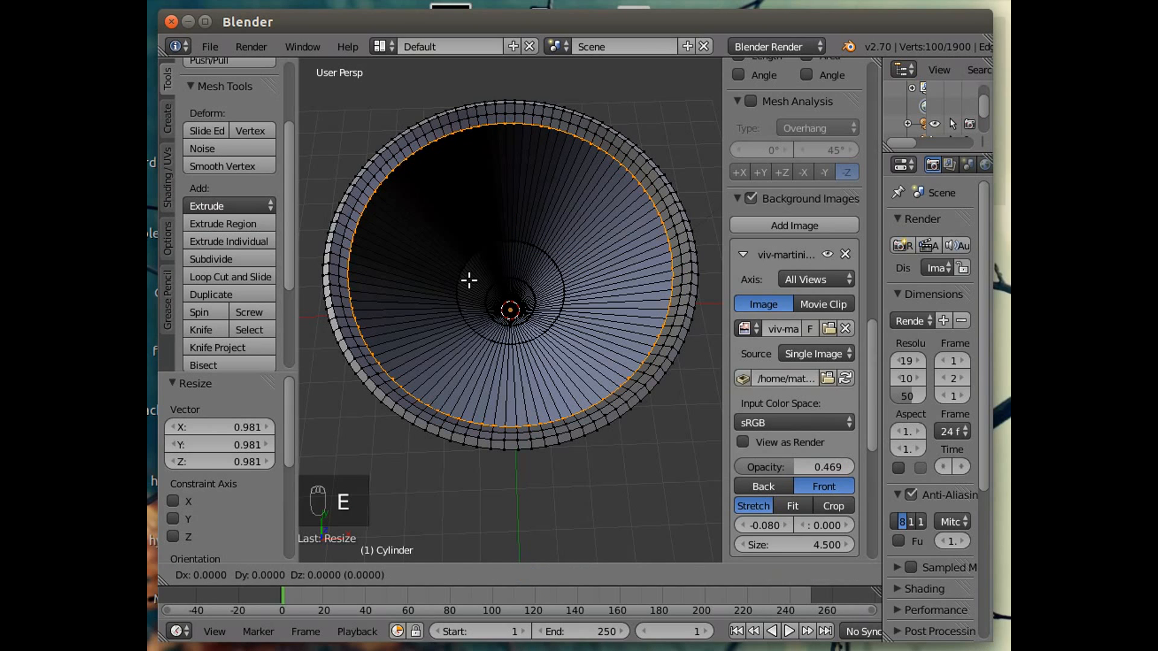
pyautogui.press('s')
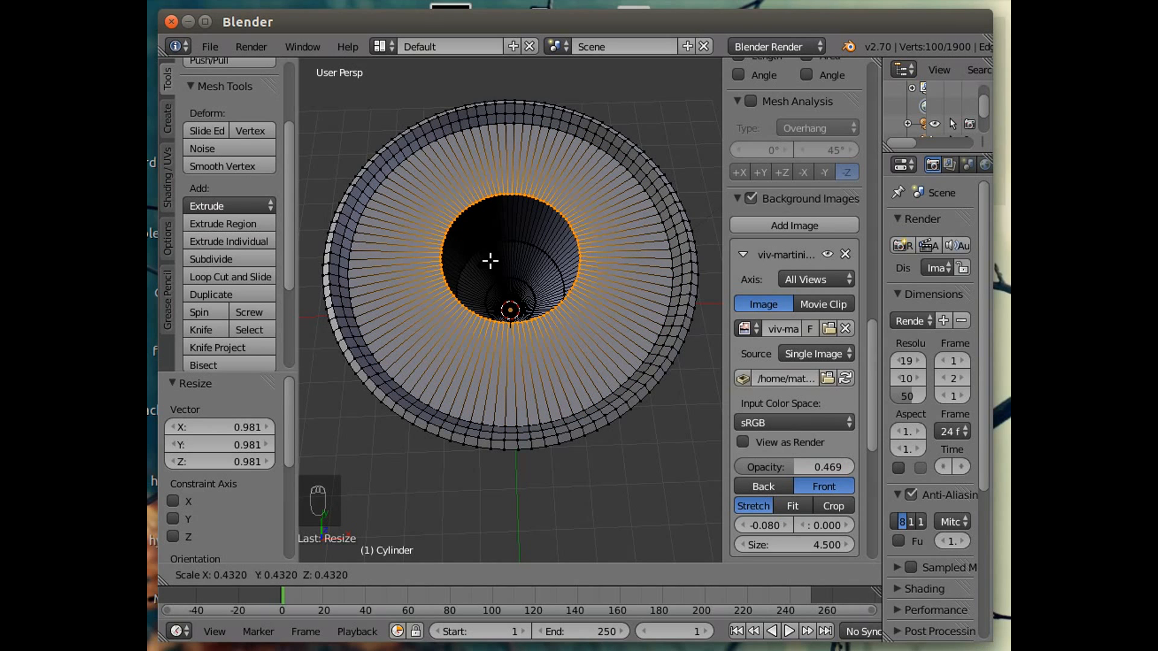
pyautogui.click(488, 266)
pyautogui.moveTo(548, 473); pyautogui.dragTo(519, 341, button='middle')
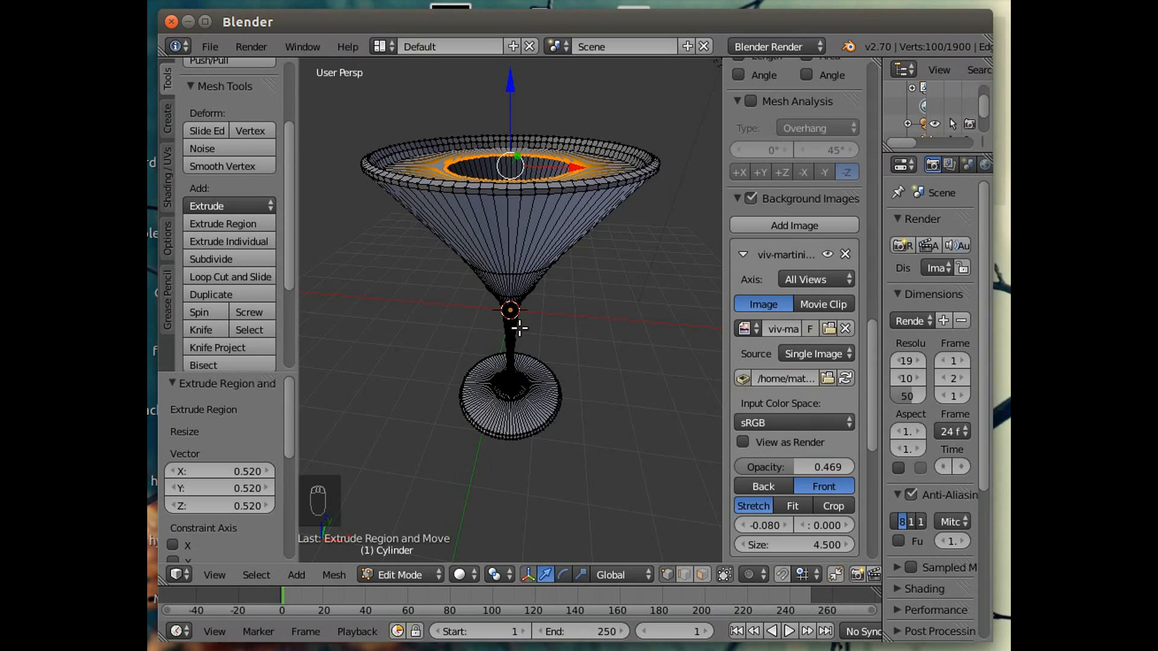
# Switch the viewport shading to Wireframe.
pyautogui.click(460, 574)
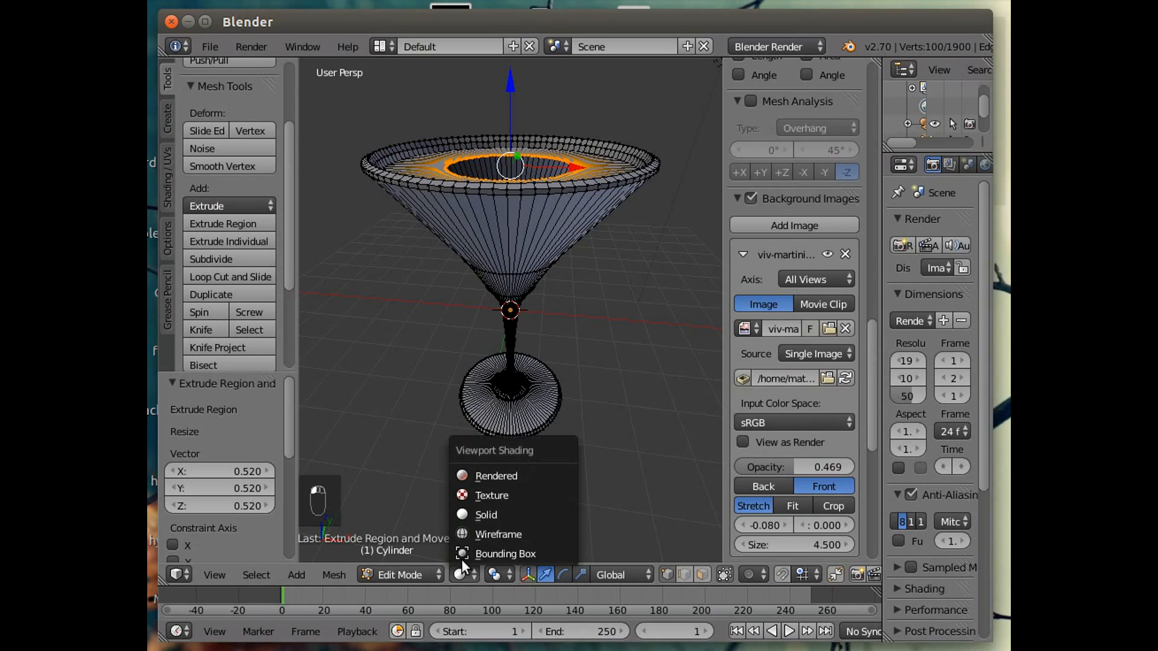
pyautogui.click(482, 535)
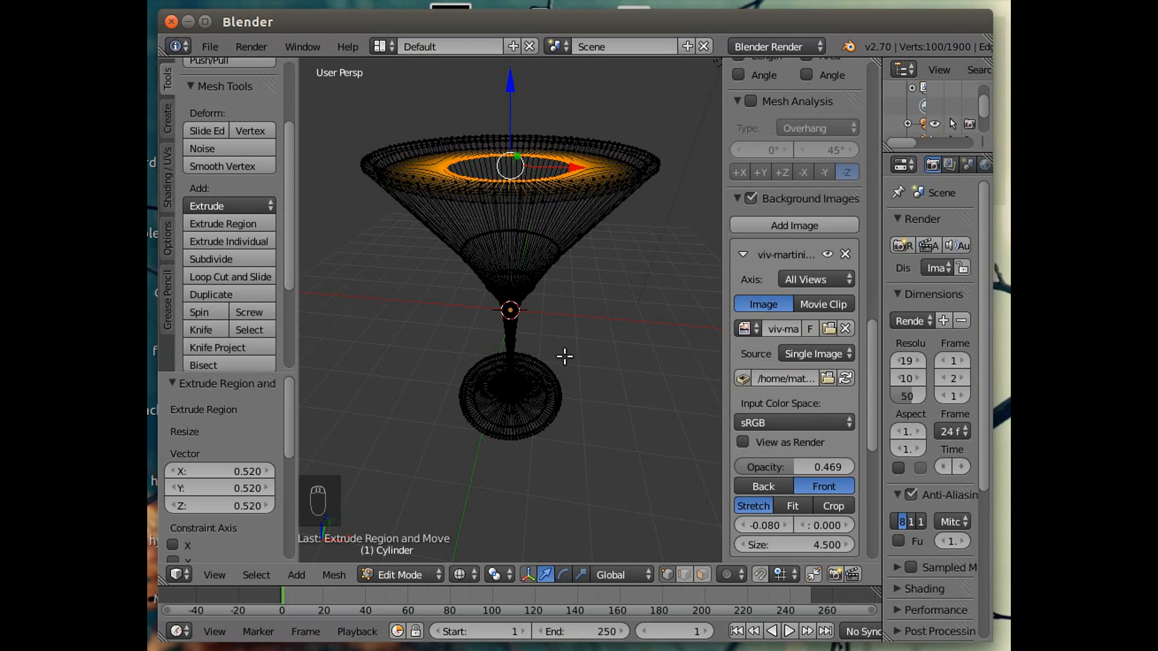
# Lower the inner loop 2.007 along Z down inside the bowl and scale it to 0.861.
pyautogui.moveTo(513, 88); pyautogui.dragTo(530, 174)
pyautogui.moveTo(571, 365)
pyautogui.mouseDown(button='middle')
pyautogui.moveTo(579, 342)
pyautogui.moveTo(570, 366)
pyautogui.mouseUp(button='middle')
pyautogui.scroll(2, 578, 341)
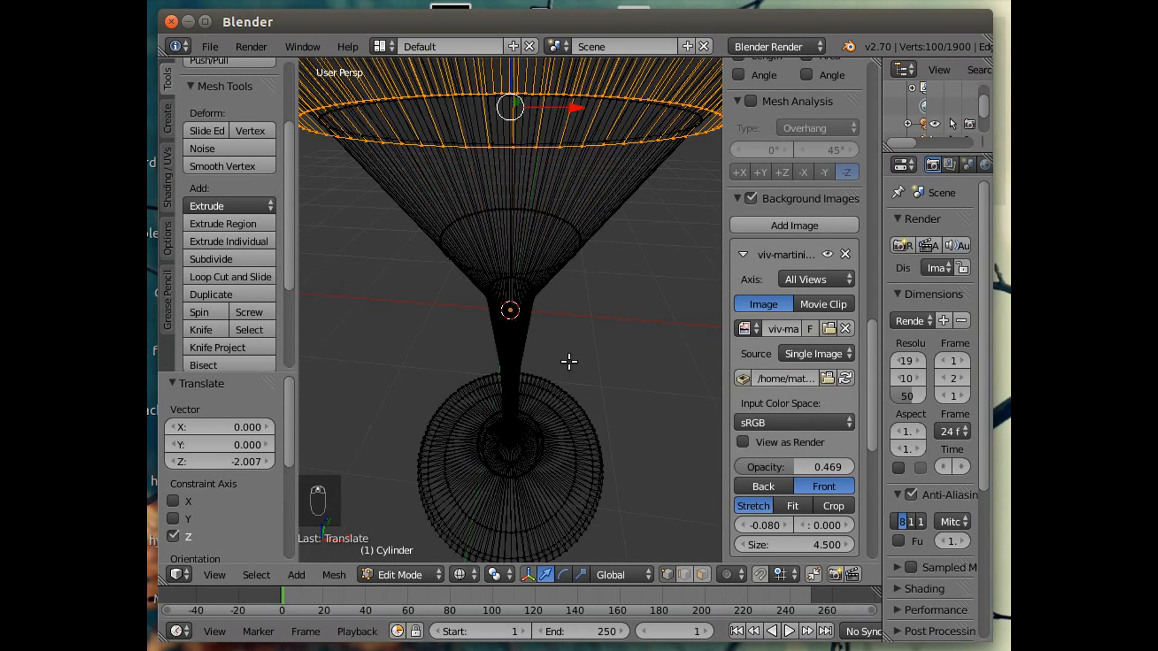
pyautogui.scroll(-1, 570, 362)
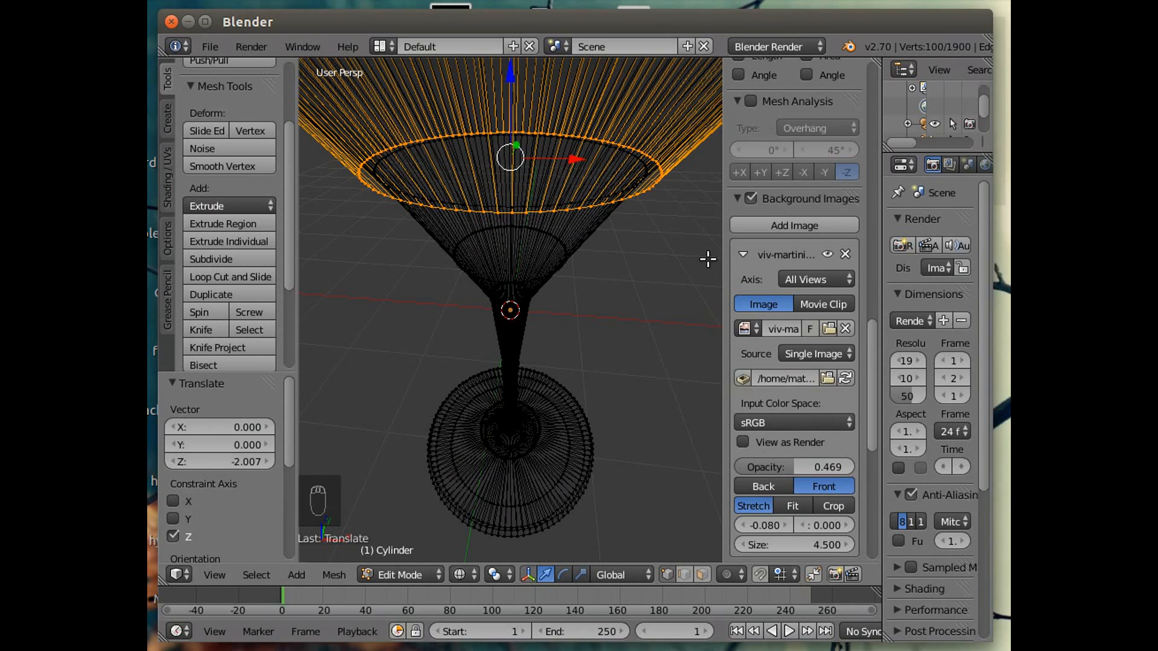
pyautogui.press('s')
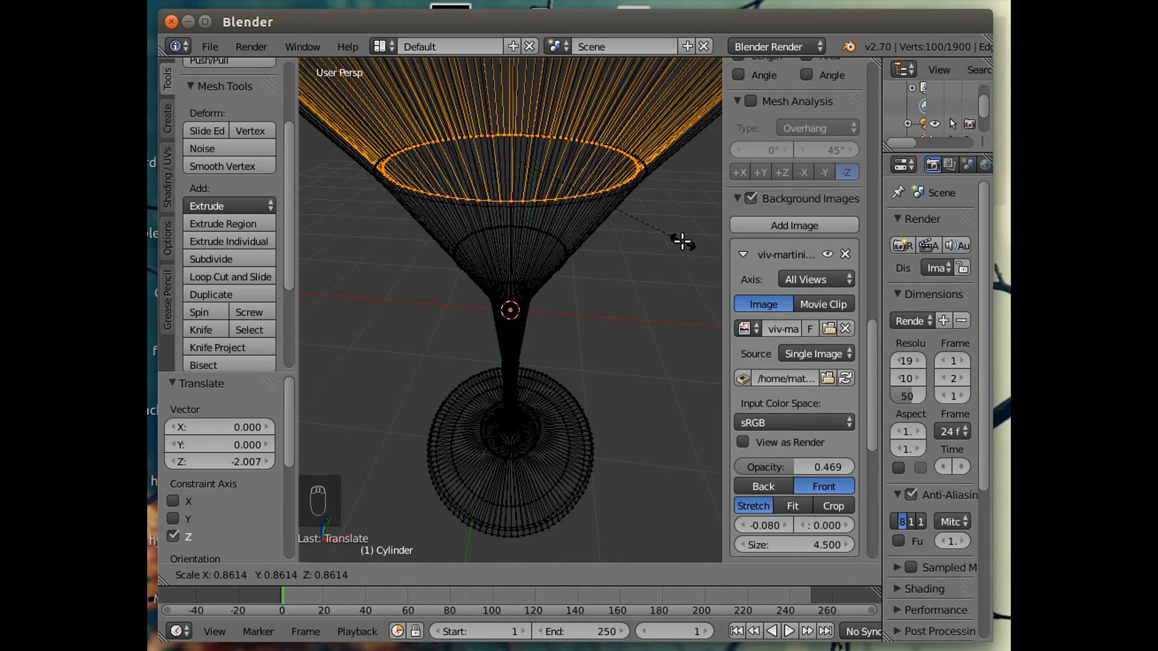
pyautogui.click(682, 242)
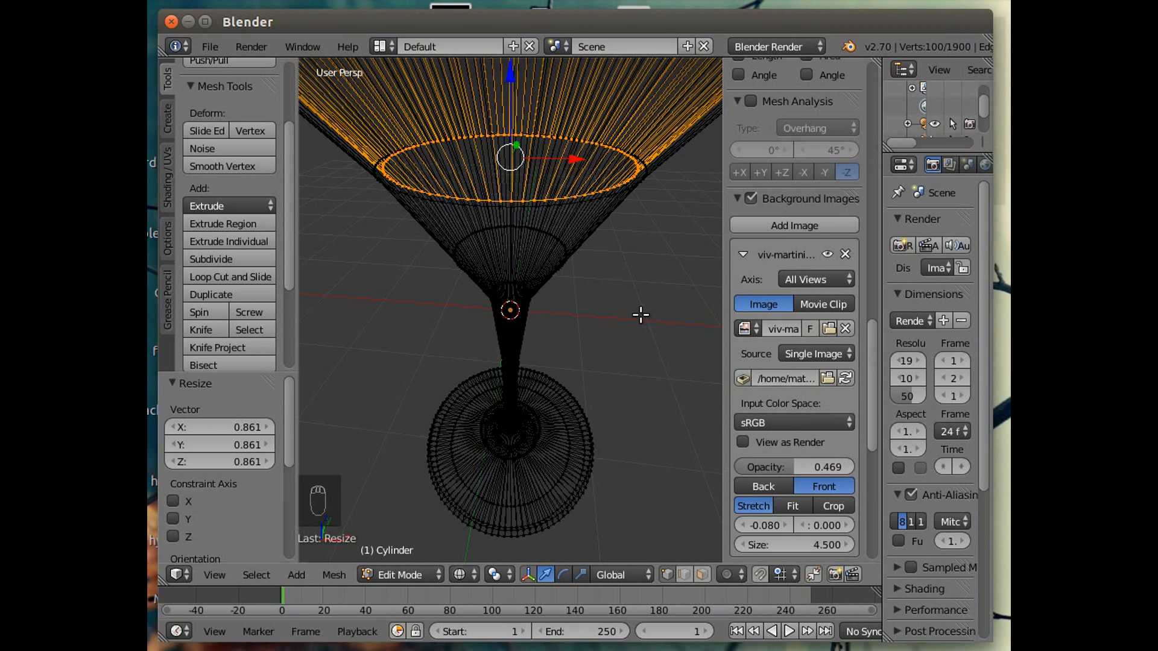
# Extrude the inner loop in place, lower it 0.960 along Z and scale it to 0.450.
pyautogui.press('e')
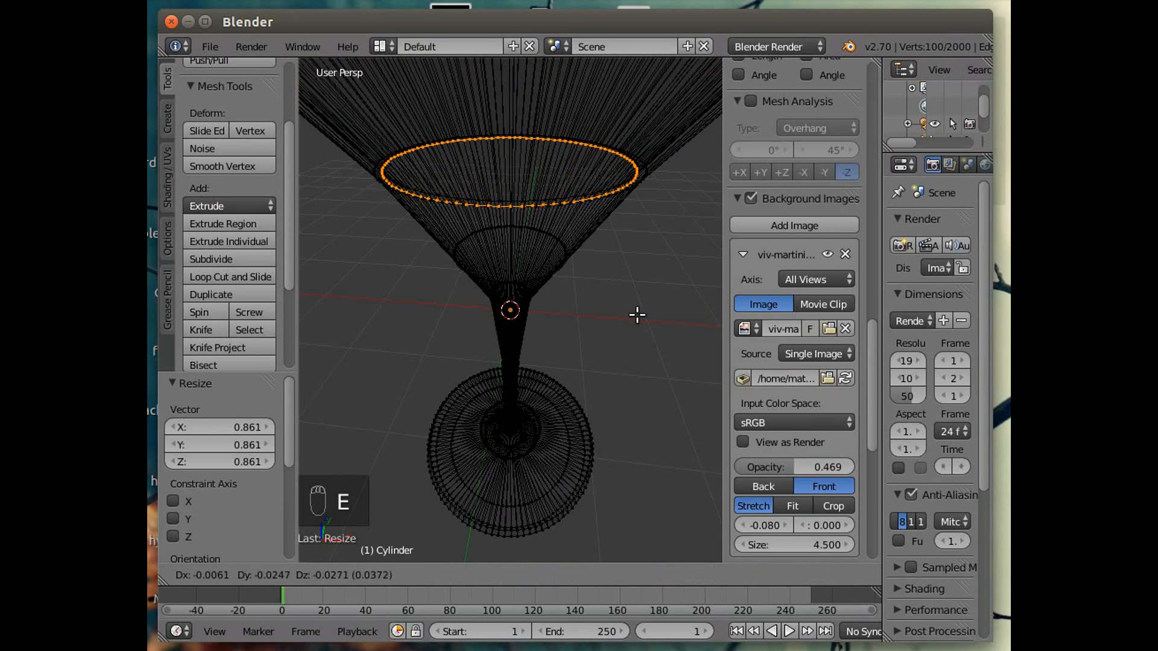
pyautogui.rightClick(637, 315)
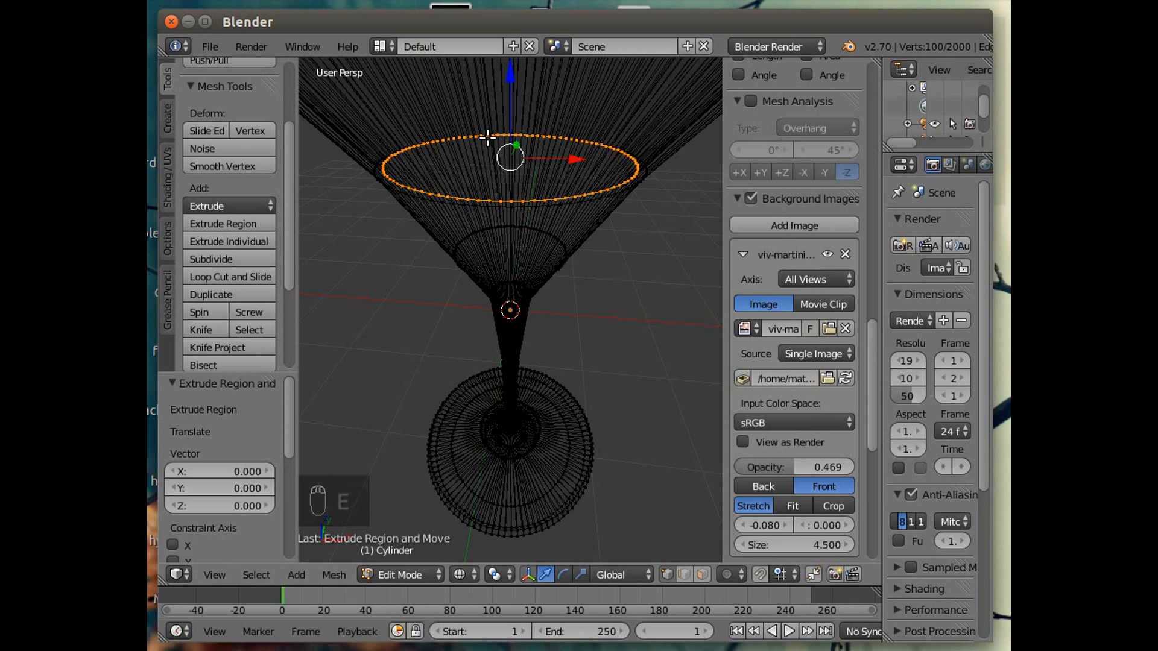
pyautogui.press('g')
pyautogui.press('z')
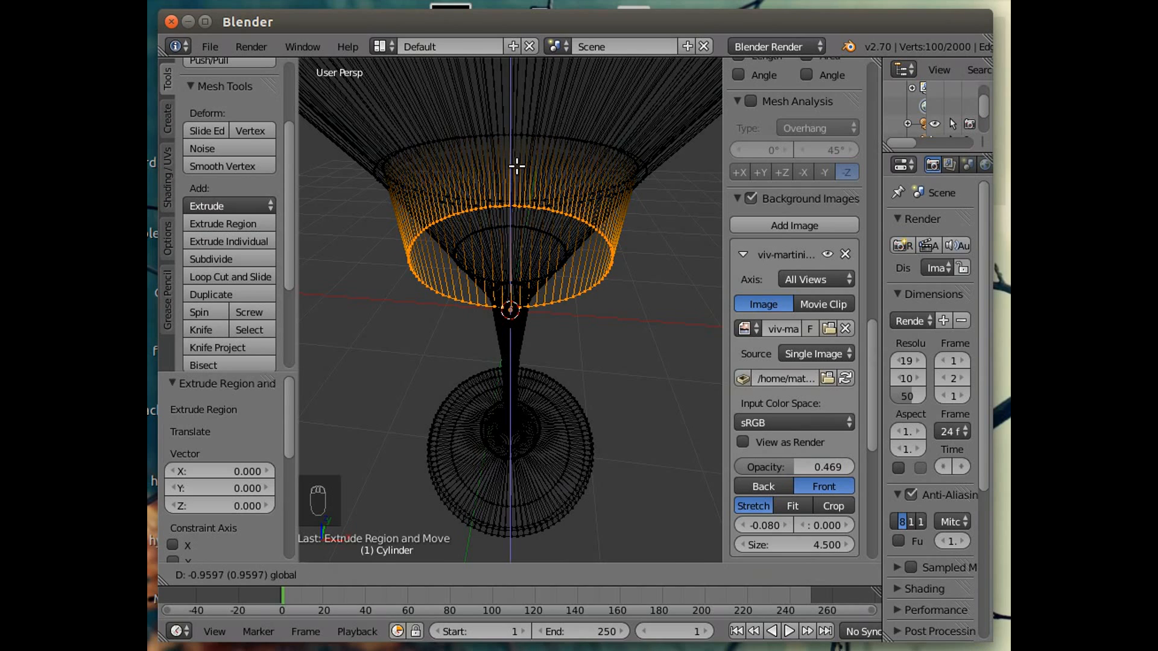
pyautogui.moveTo(517, 167); pyautogui.dragTo(517, 166)
pyautogui.moveTo(587, 356)
pyautogui.mouseDown(button='middle')
pyautogui.moveTo(582, 305)
pyautogui.moveTo(581, 336)
pyautogui.mouseUp(button='middle')
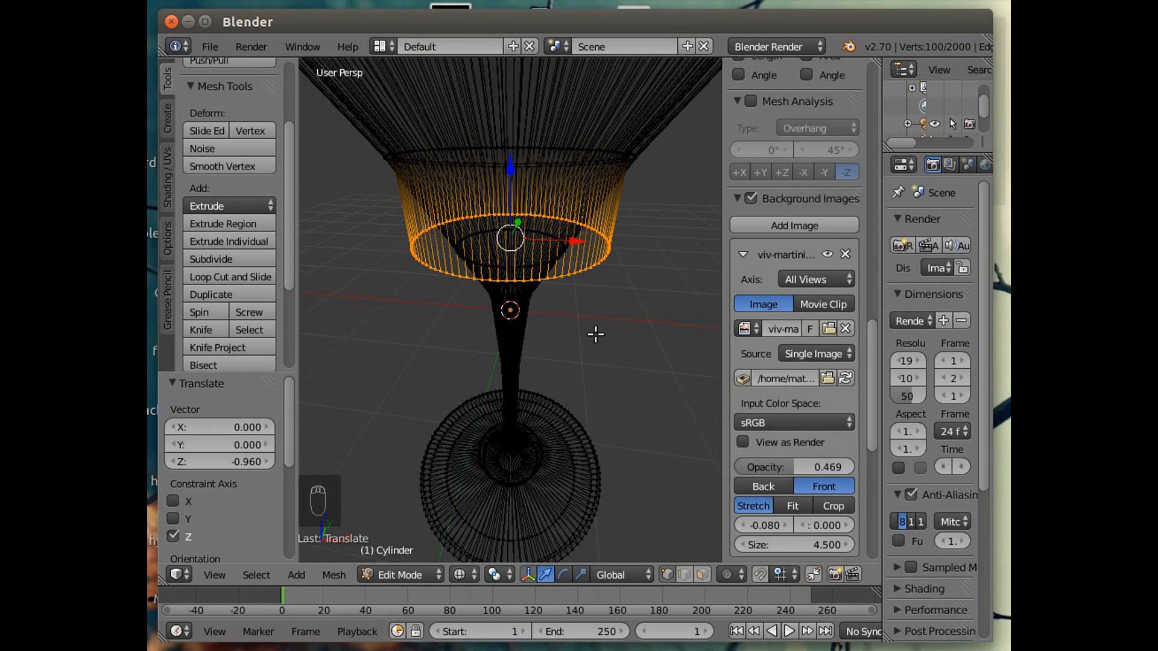
pyautogui.press('s')
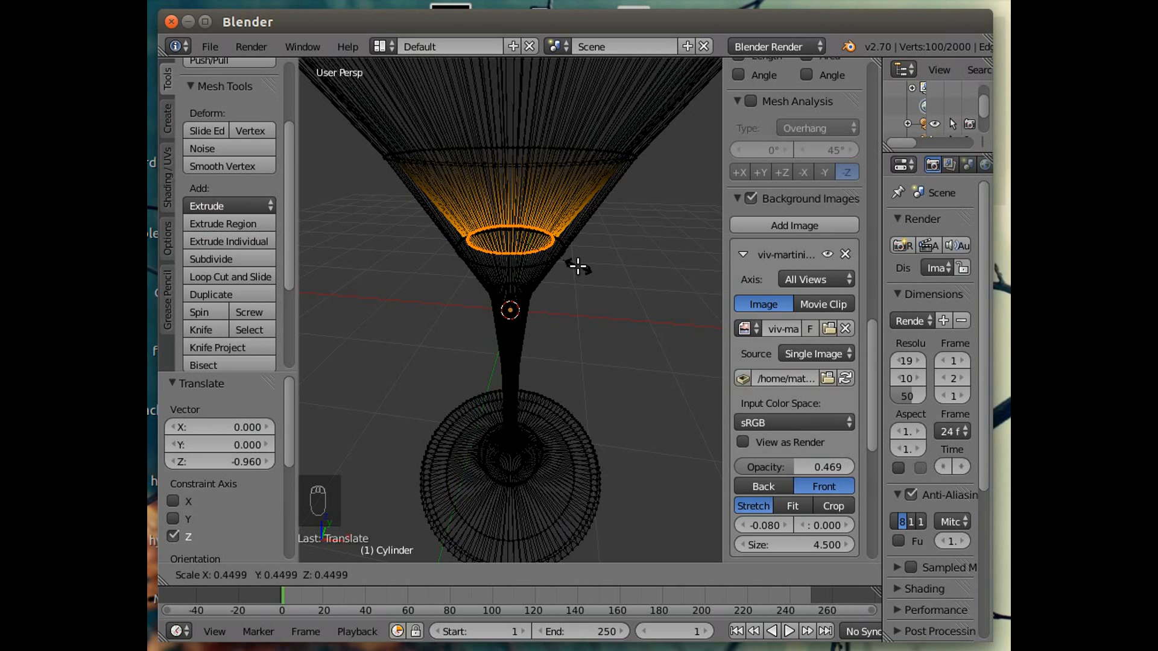
pyautogui.click(578, 265)
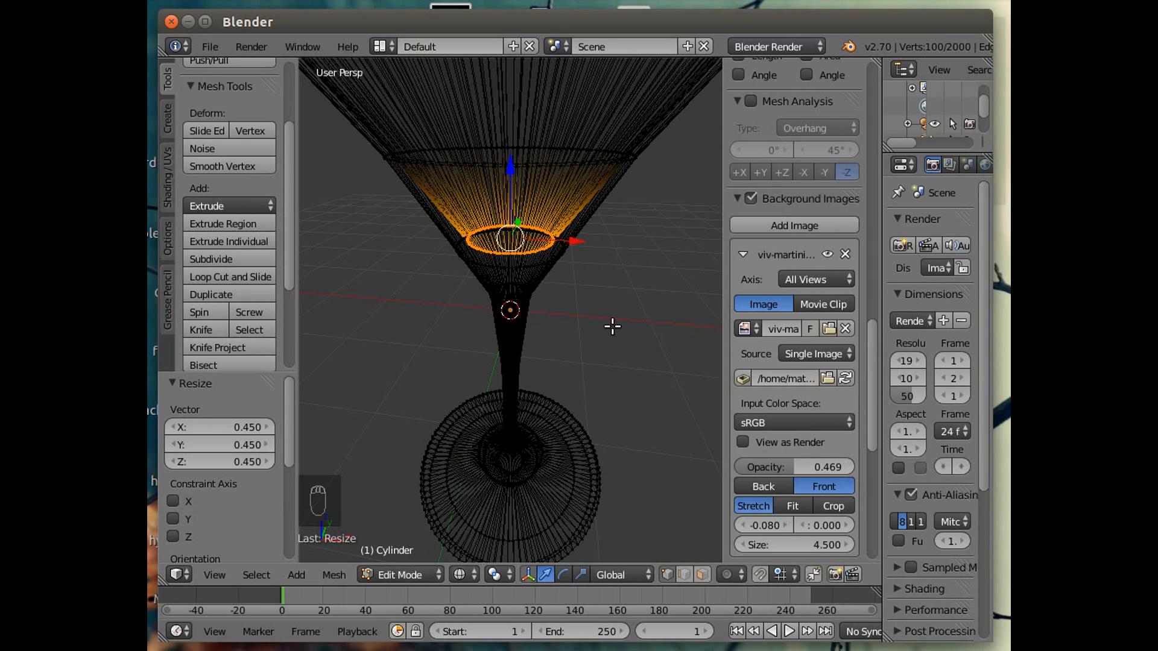
# Extrude the loop in place again, lower it 0.293 along Z and scale it to 0.362.
pyautogui.press('e')
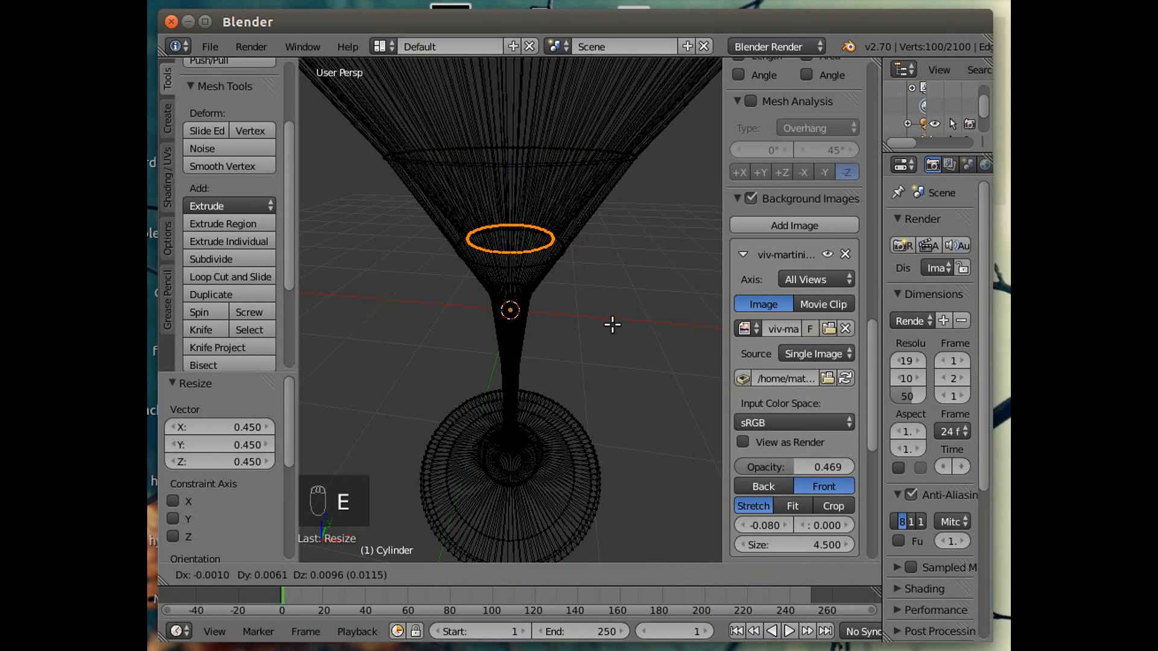
pyautogui.rightClick(612, 325)
pyautogui.moveTo(513, 173); pyautogui.dragTo(514, 190)
pyautogui.press('s')
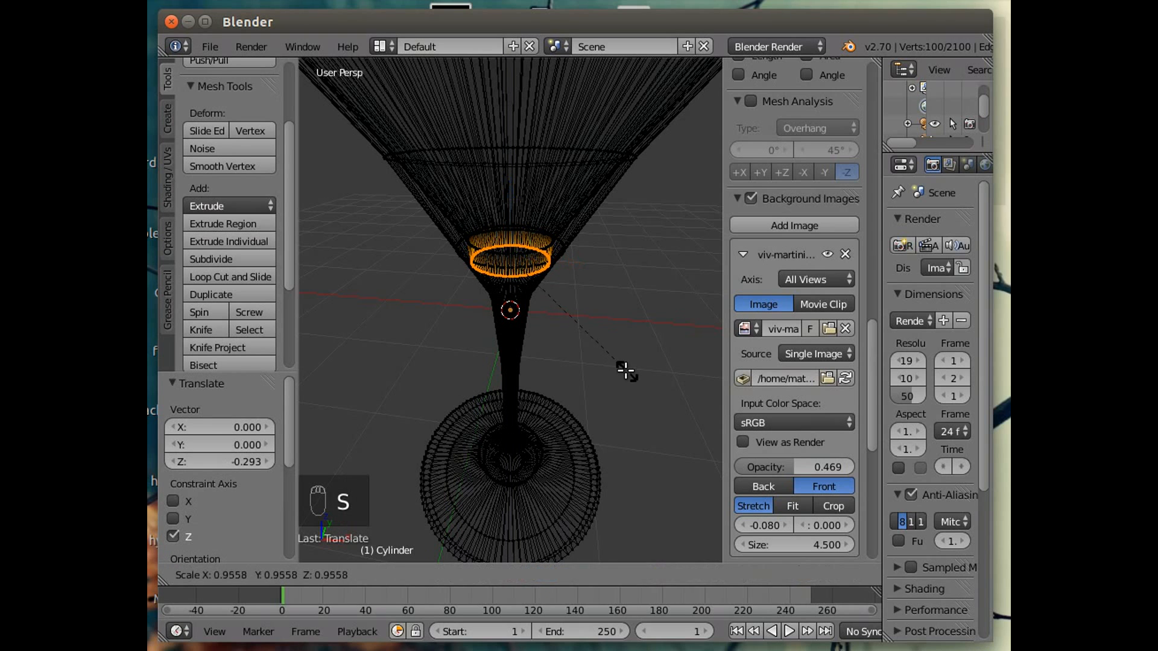
pyautogui.click(556, 297)
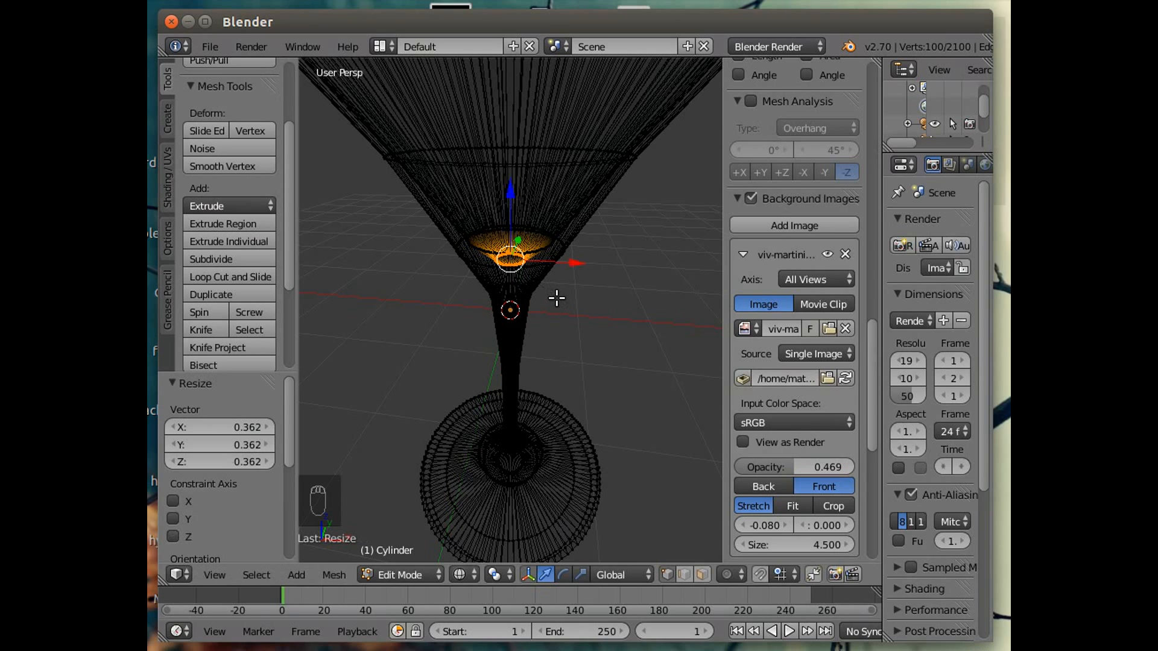
# Close the bottom inner loop with a face and switch back to Object Mode.
pyautogui.press('f')
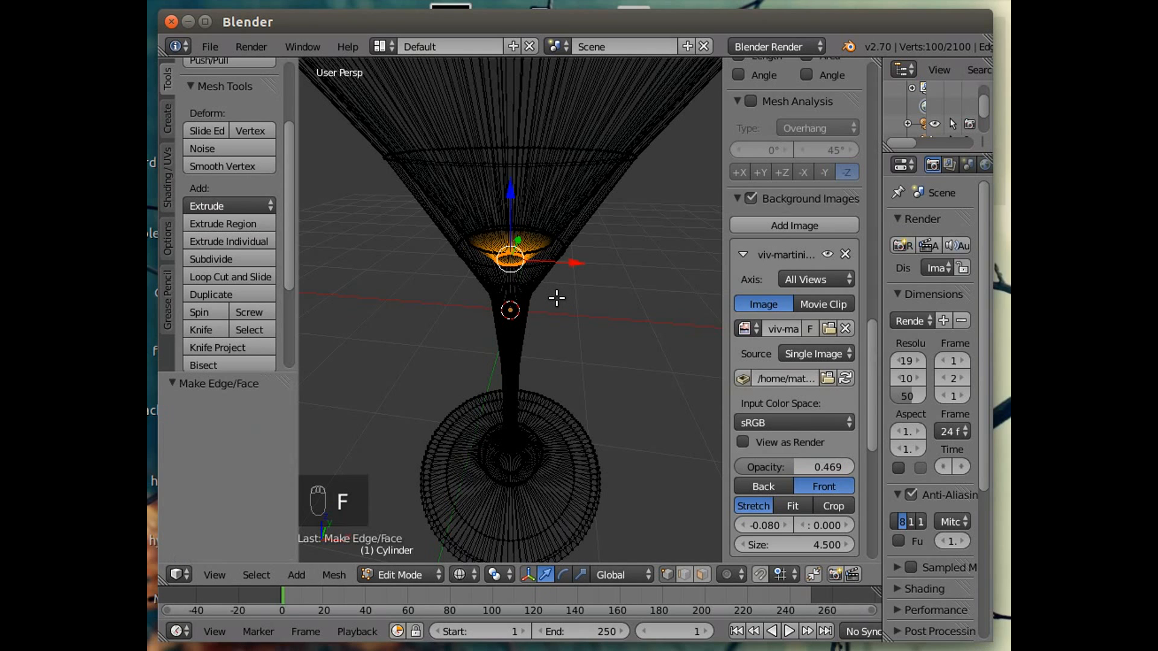
pyautogui.click(415, 577)
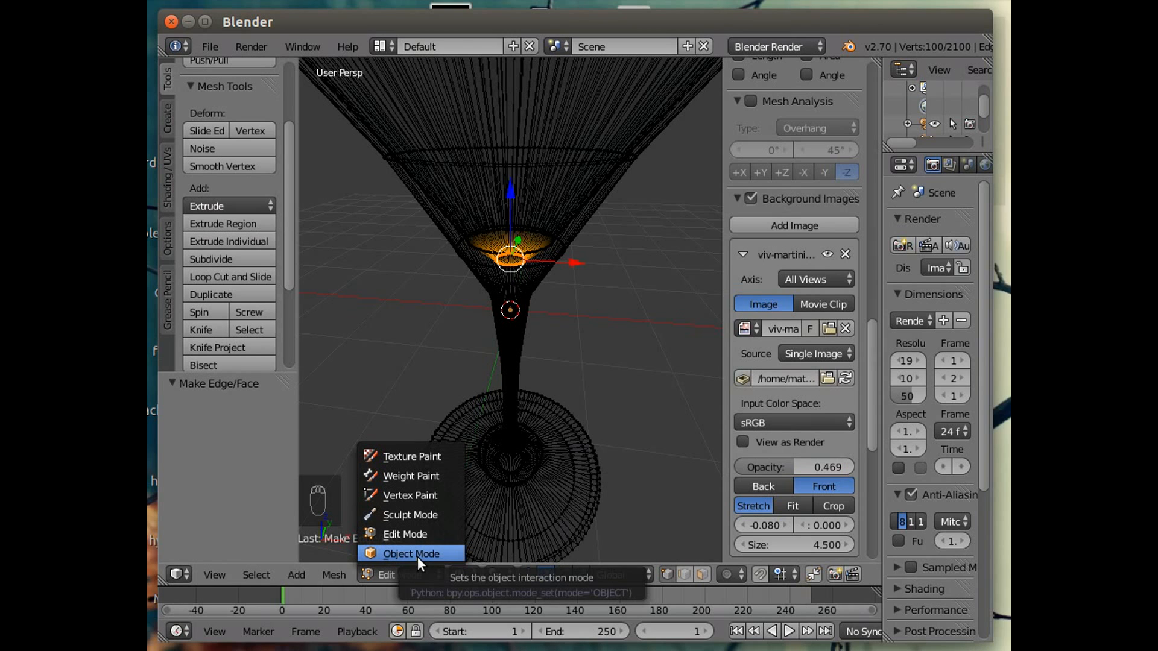
pyautogui.click(417, 555)
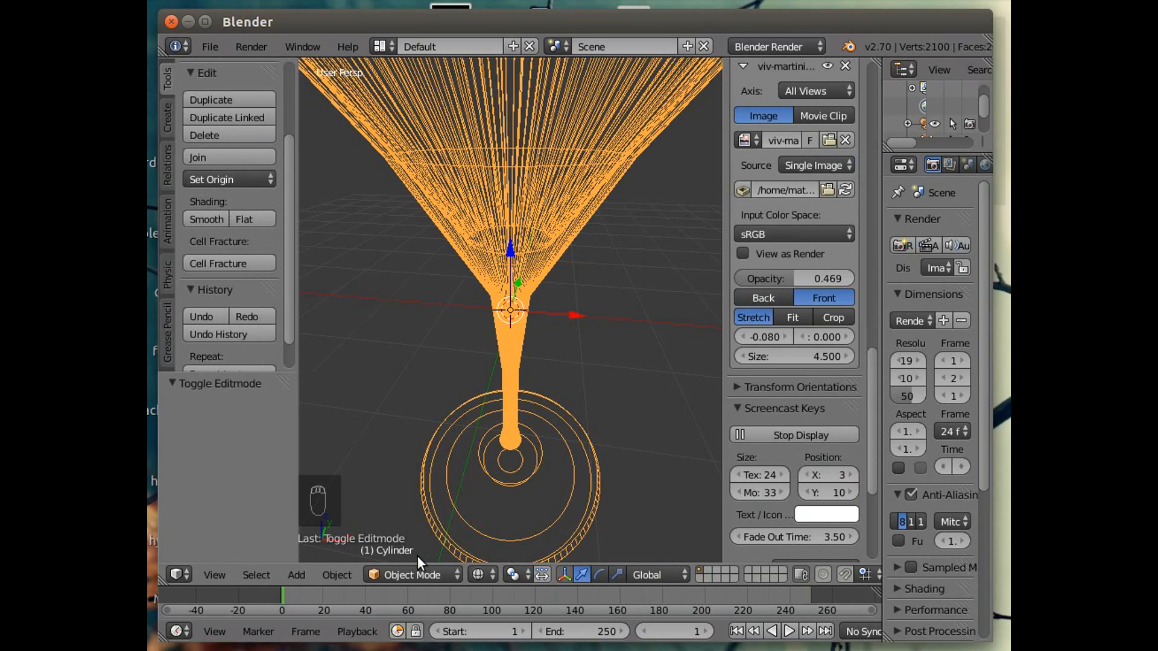
# Switch the viewport shading to Solid to view the whole glass.
pyautogui.click(480, 574)
pyautogui.click(501, 514)
pyautogui.scroll(-5, 615, 418)
pyautogui.moveTo(564, 439)
pyautogui.mouseDown(button='middle')
pyautogui.moveTo(671, 509)
pyautogui.moveTo(329, 440)
pyautogui.moveTo(325, 371)
pyautogui.moveTo(632, 343)
pyautogui.moveTo(539, 452)
pyautogui.moveTo(401, 474)
pyautogui.moveTo(472, 509)
pyautogui.moveTo(601, 436)
pyautogui.moveTo(635, 353)
pyautogui.moveTo(544, 447)
pyautogui.moveTo(491, 465)
pyautogui.moveTo(576, 434)
pyautogui.mouseUp(button='middle')
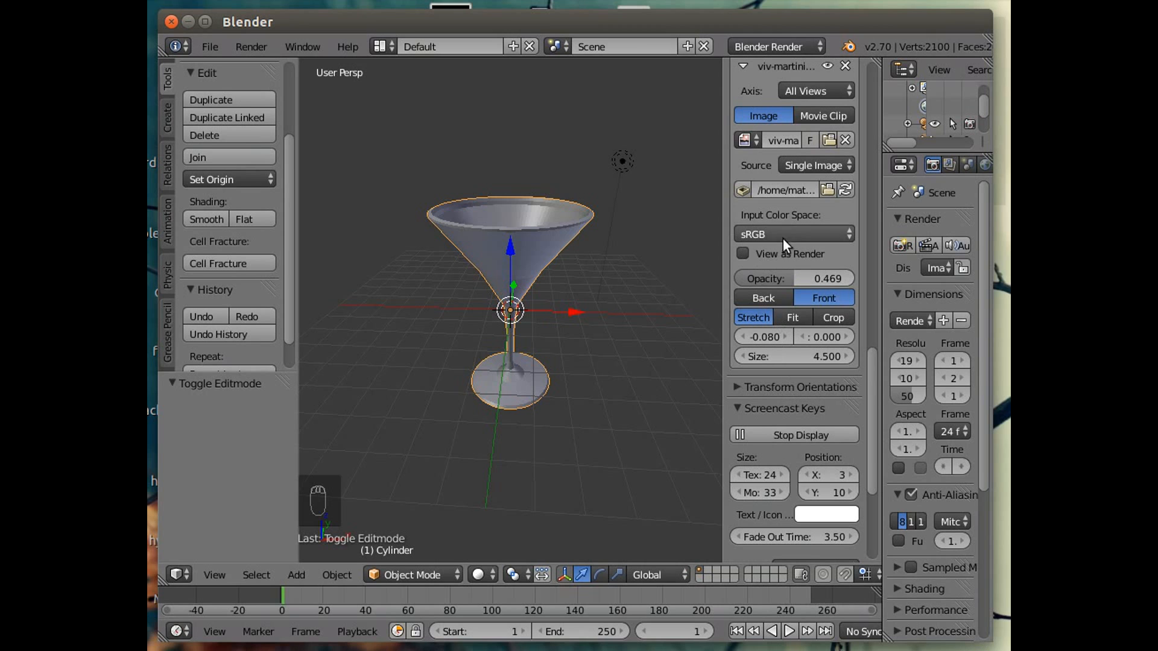
# Turn off the background reference images in the viewport.
pyautogui.moveTo(870, 387); pyautogui.dragTo(870, 305)
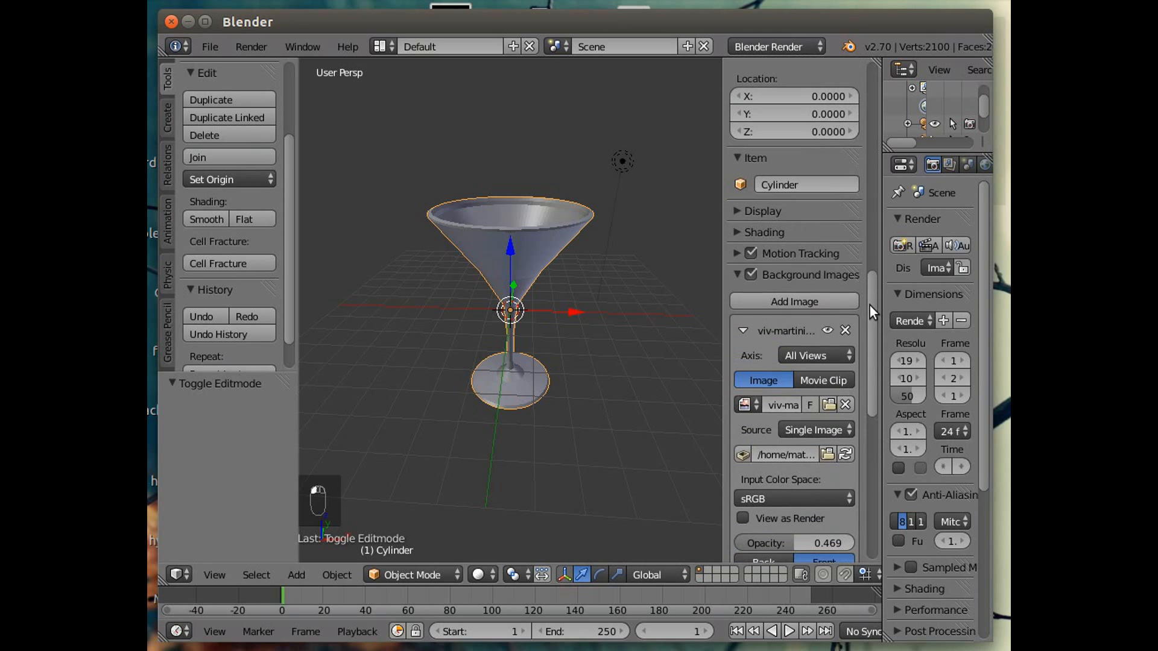
pyautogui.click(752, 275)
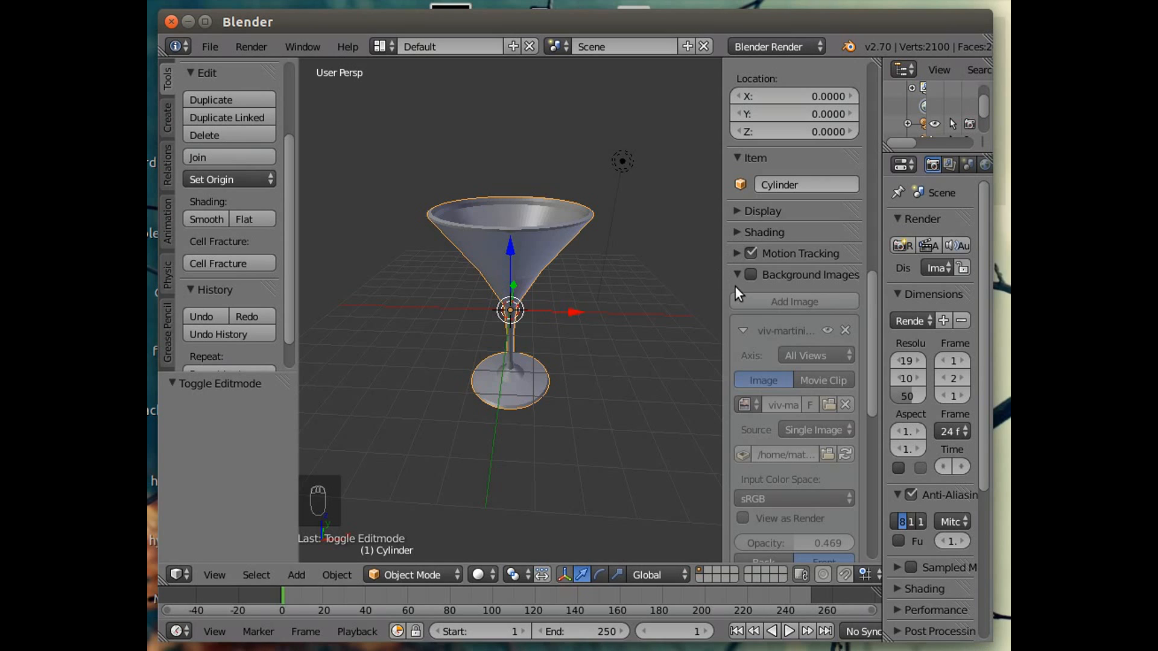
pyautogui.press('b')
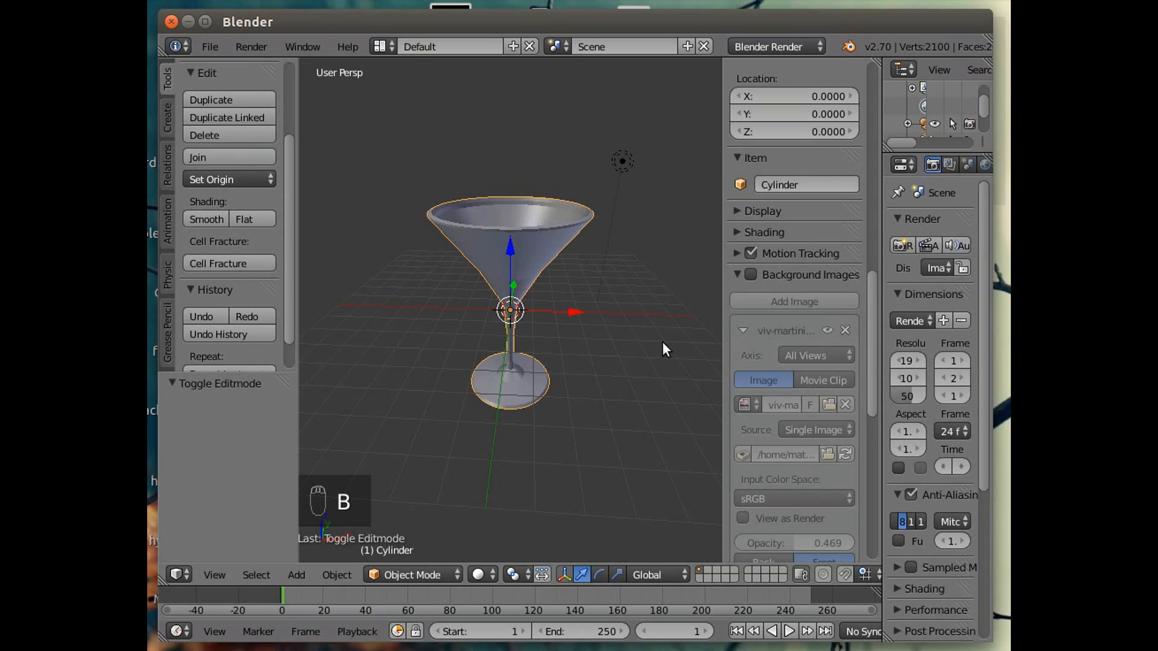
pyautogui.press('b')
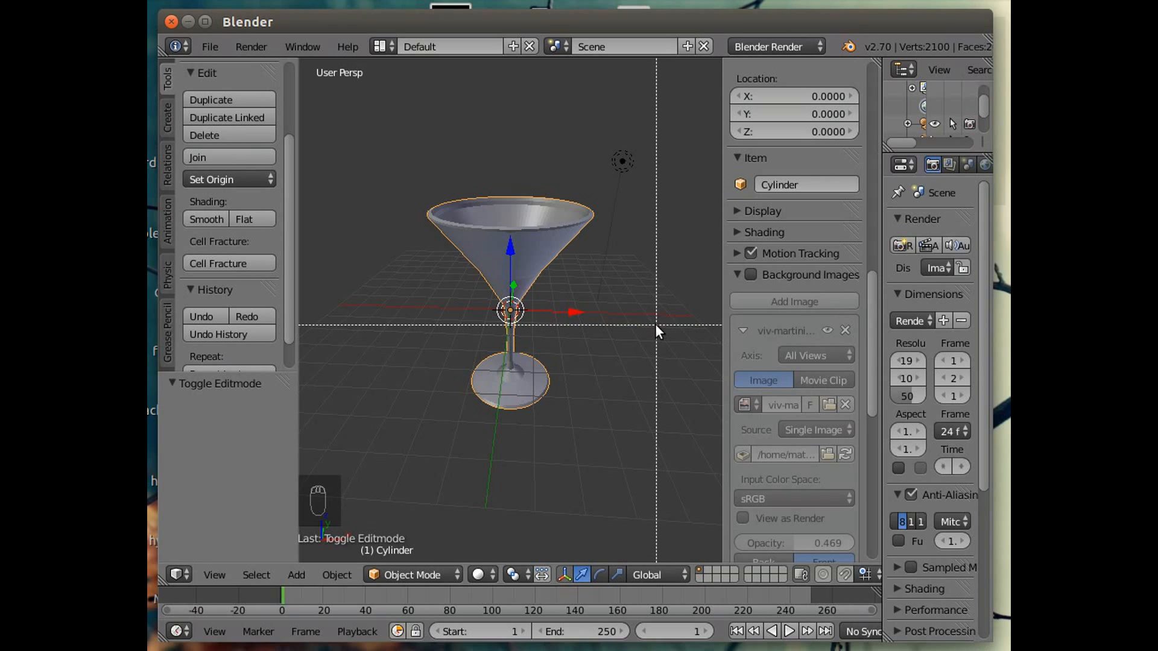
pyautogui.press('Escape')
# Hide the viewport sidebar and widen the Properties editor.
pyautogui.press('n')
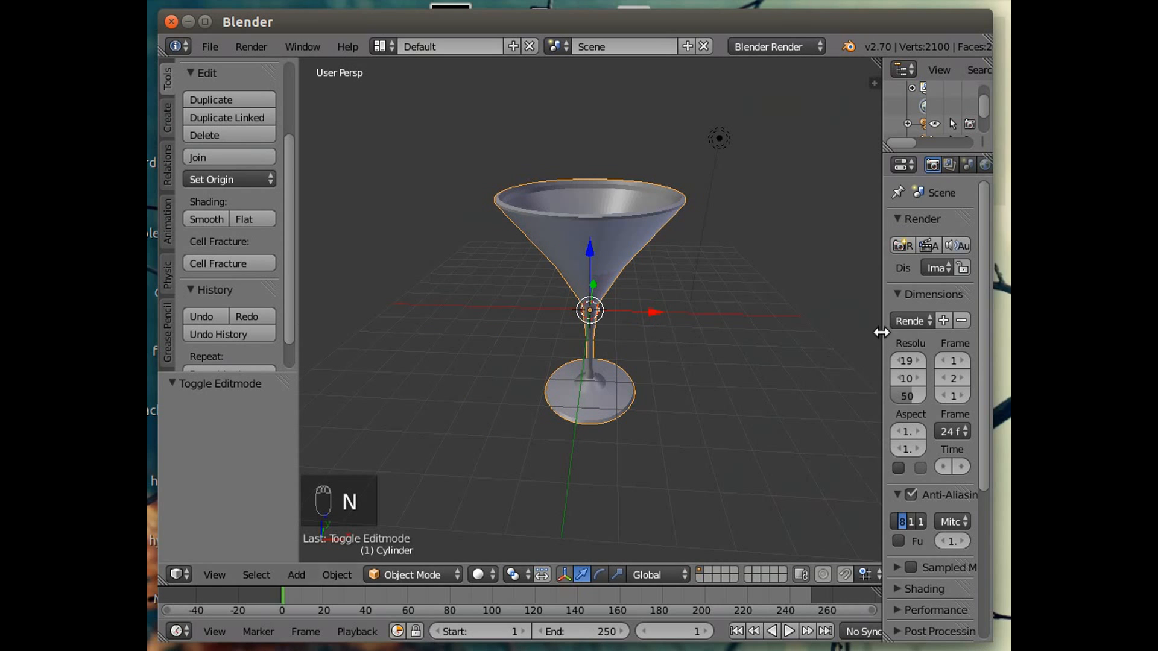
pyautogui.moveTo(882, 340); pyautogui.dragTo(696, 340)
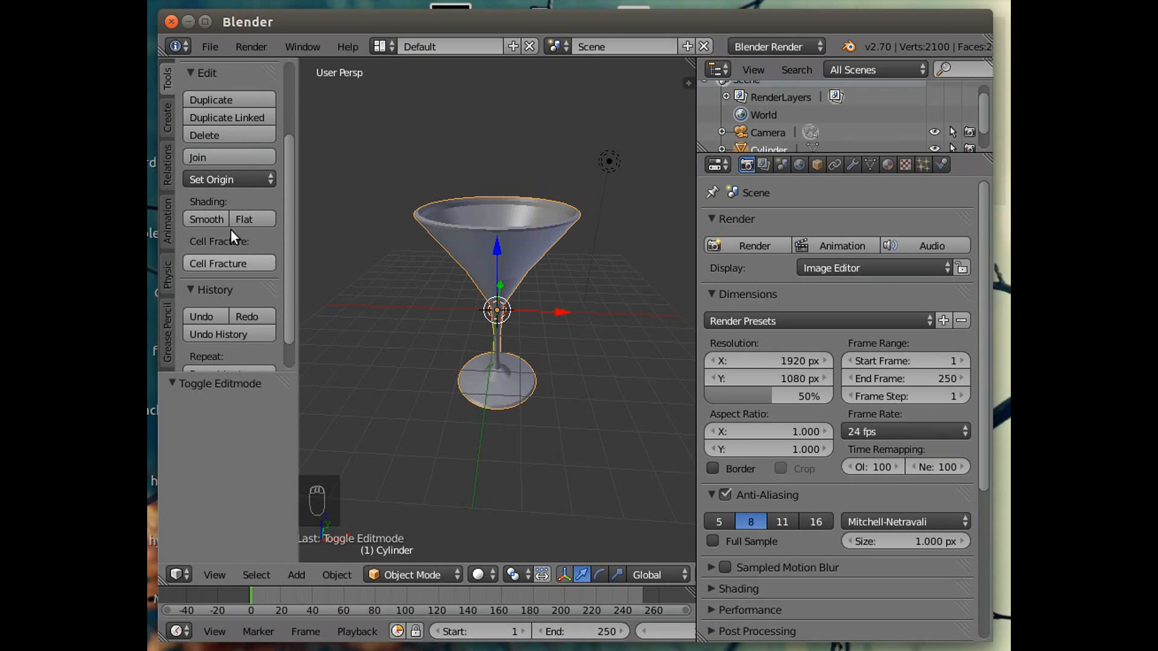
# Shade the glass smooth and add a Subdivision Surface modifier with 2 viewport subdivisions.
pyautogui.click(203, 219)
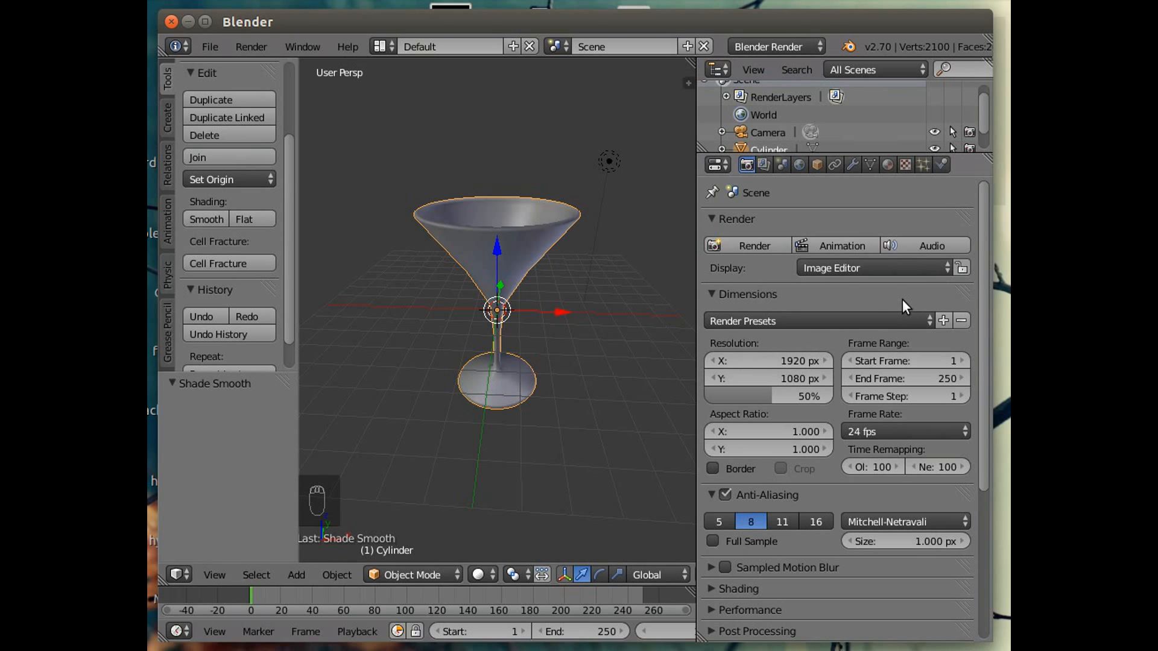
pyautogui.click(851, 163)
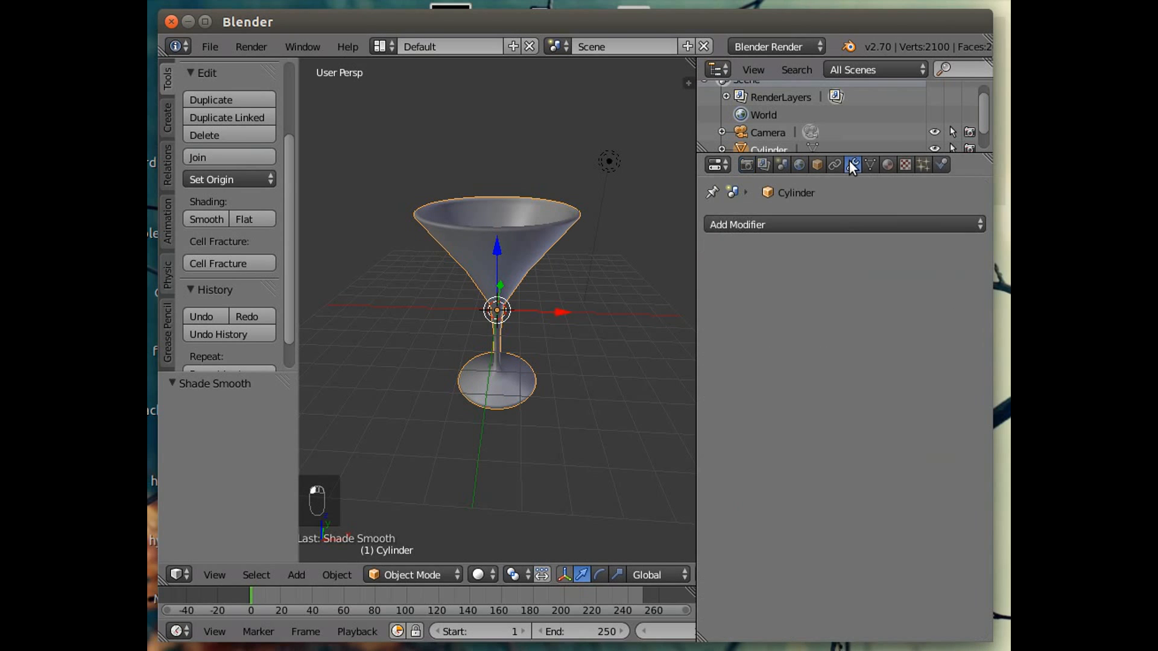
pyautogui.click(772, 223)
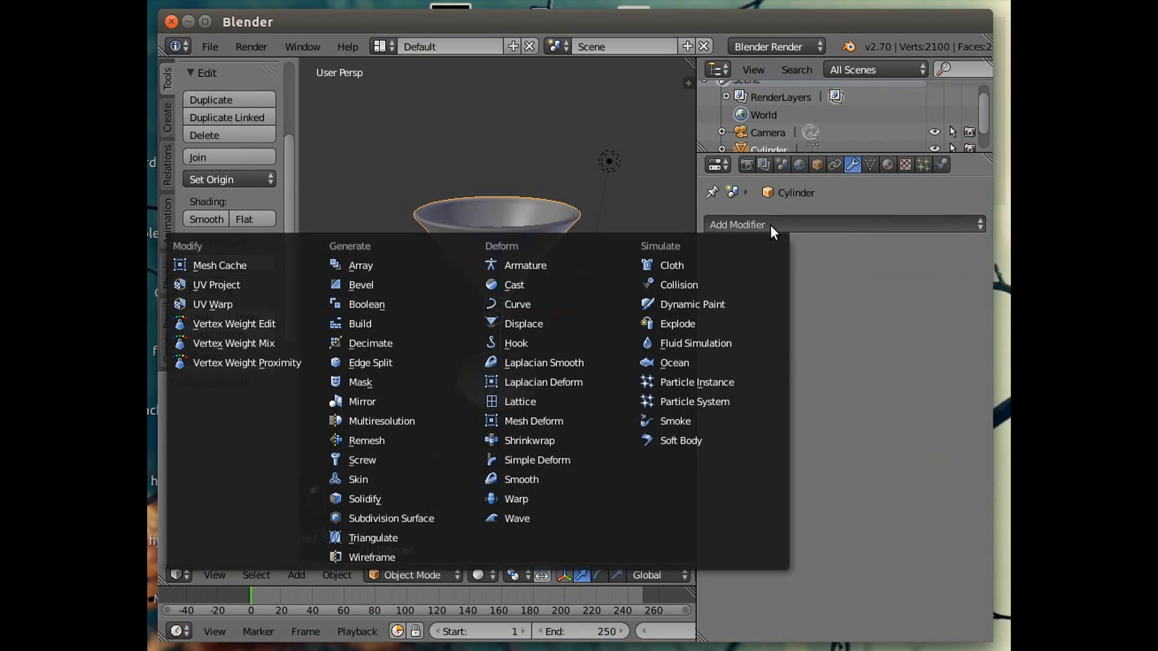
pyautogui.click(400, 518)
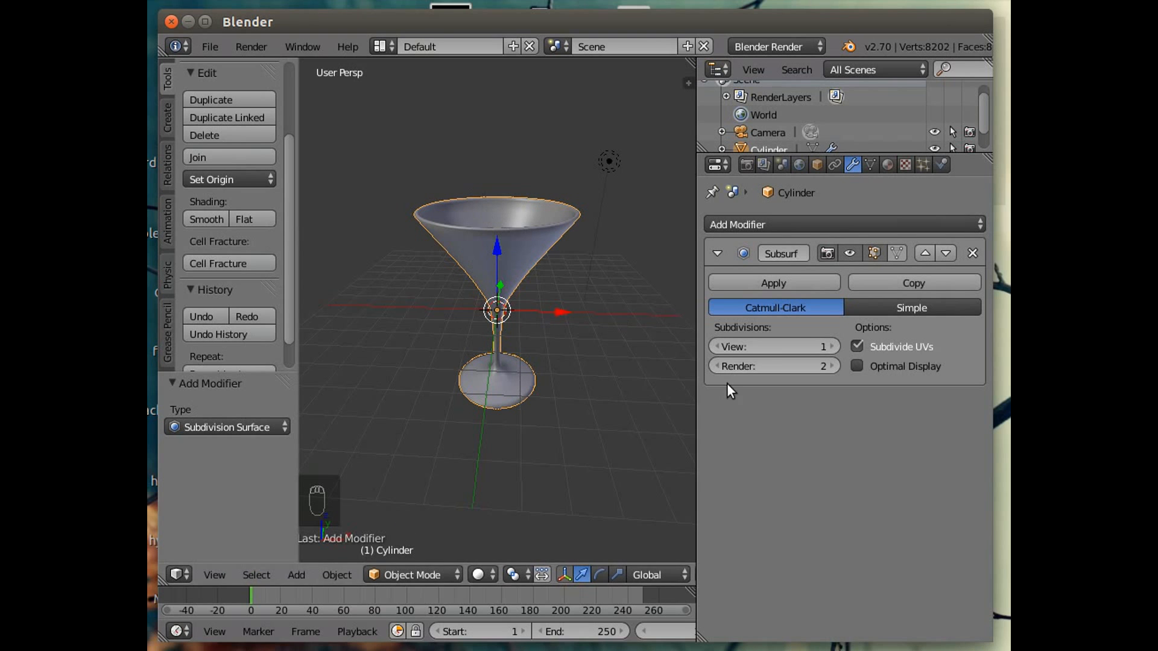
pyautogui.click(832, 347)
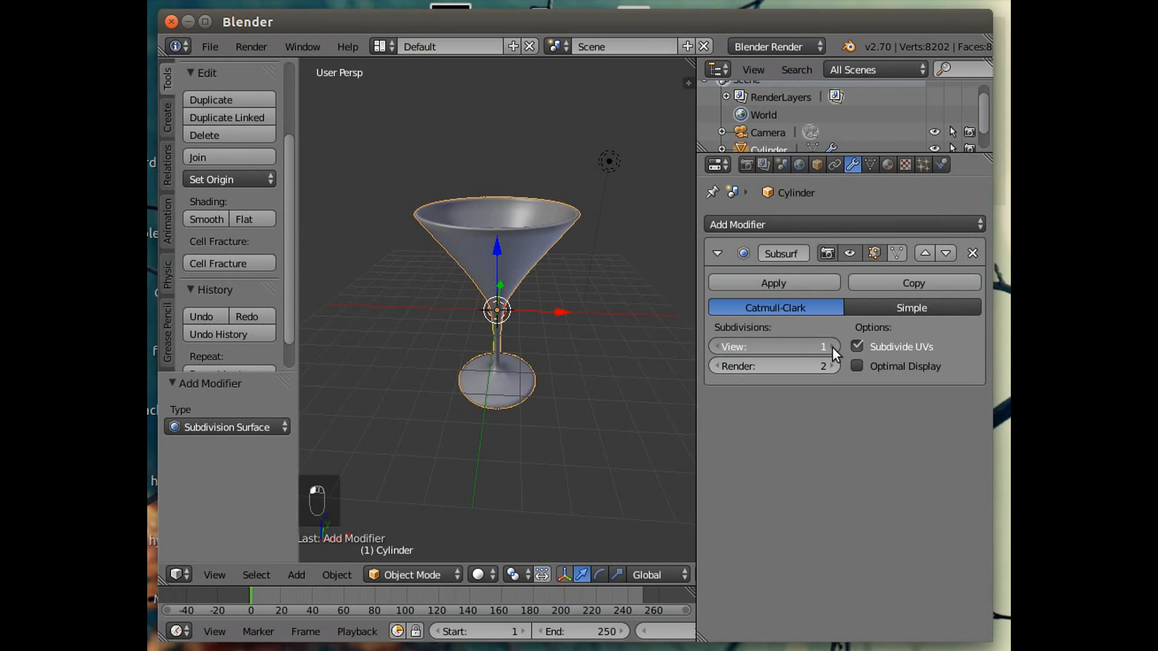
# Orbit and zoom around the glass to examine the smoothed base and stem.
pyautogui.moveTo(535, 468); pyautogui.dragTo(505, 456, button='middle')
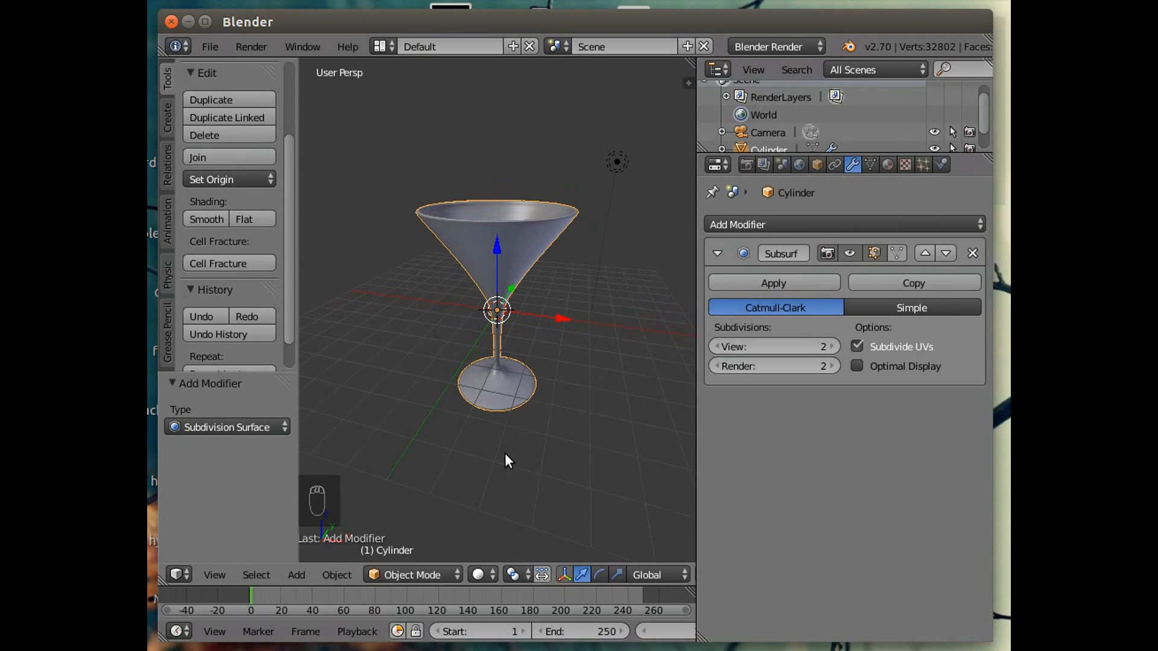
pyautogui.moveTo(533, 329); pyautogui.dragTo(571, 364, button='middle')
pyautogui.scroll(5, 544, 379)
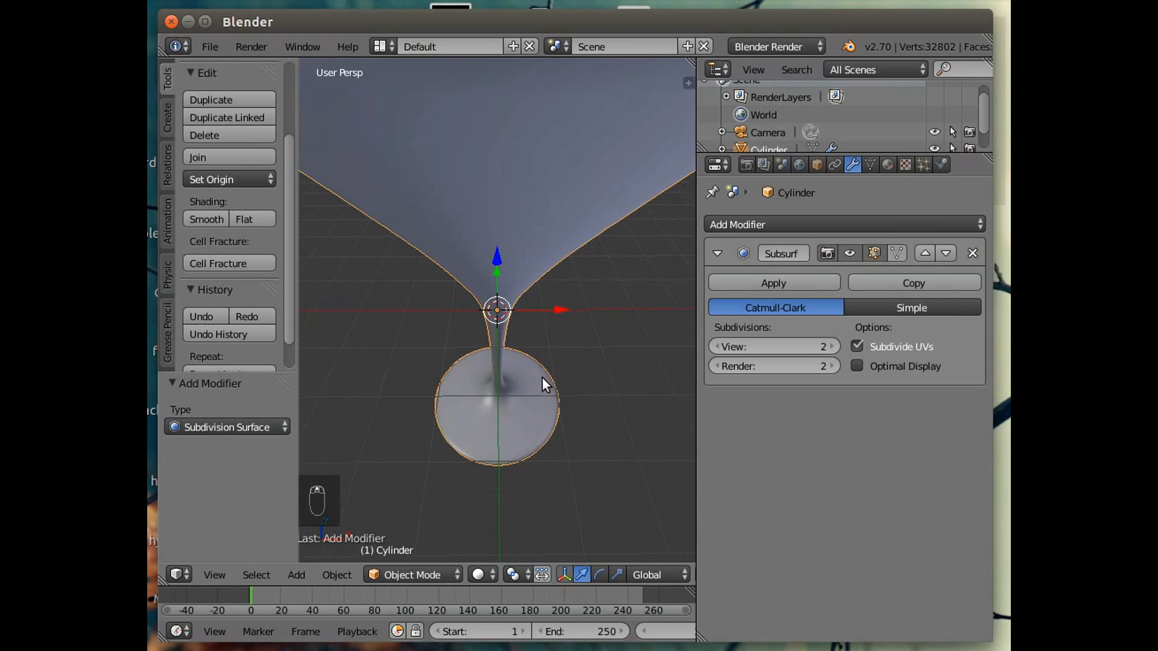
pyautogui.moveTo(539, 372); pyautogui.dragTo(499, 334, button='middle')
pyautogui.scroll(-5, 500, 334)
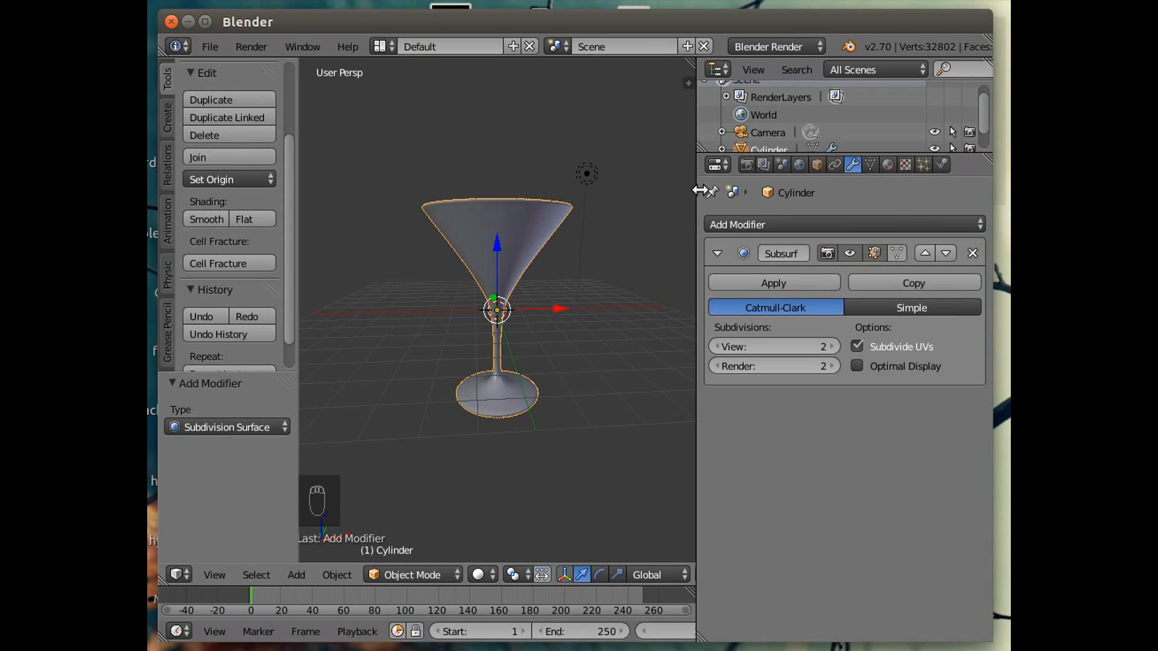
# Switch the render engine to Cycles Render.
pyautogui.click(797, 47)
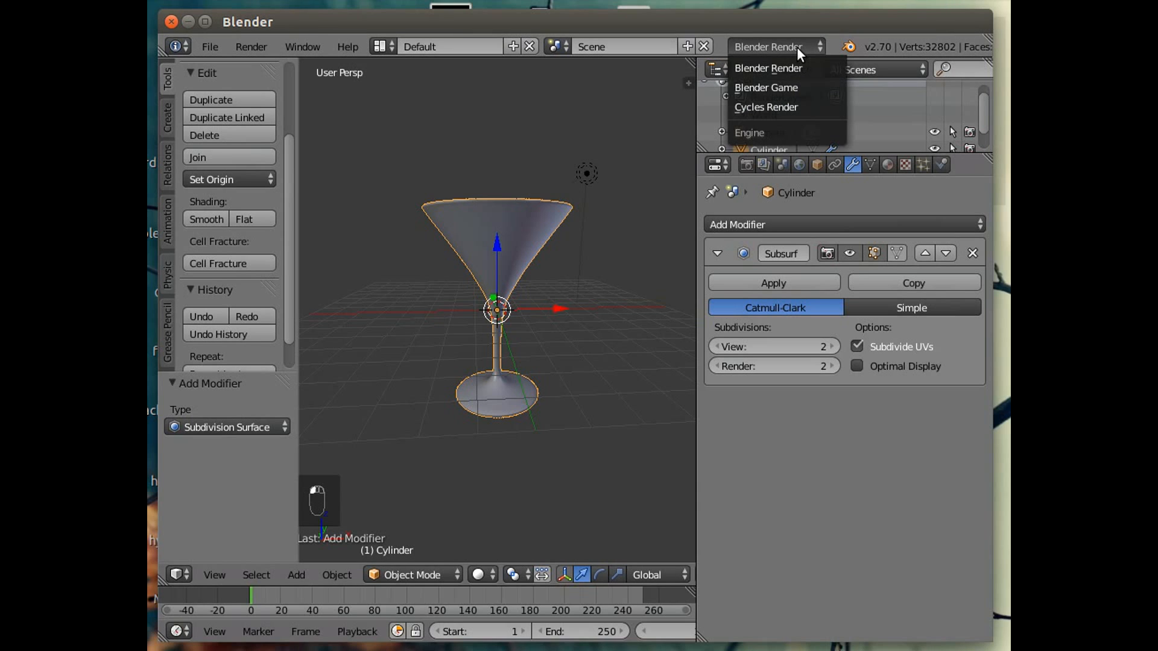
pyautogui.click(775, 108)
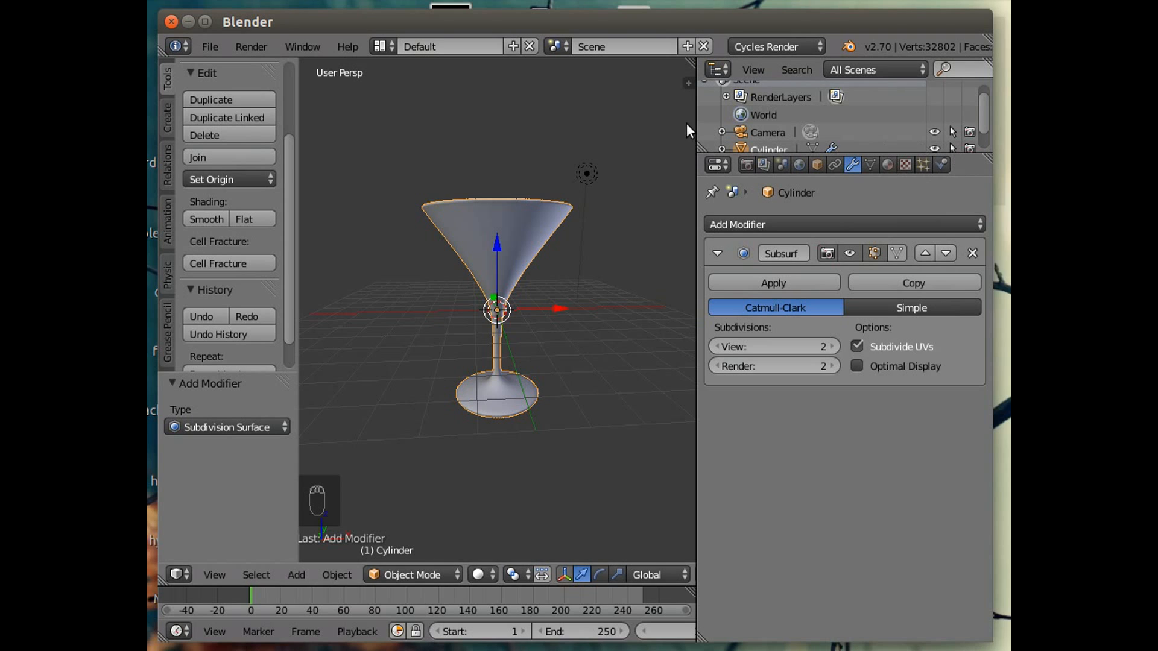
# In the render settings, apply the HDTV 1080p render preset and collapse the Render and Output panels.
pyautogui.click(745, 165)
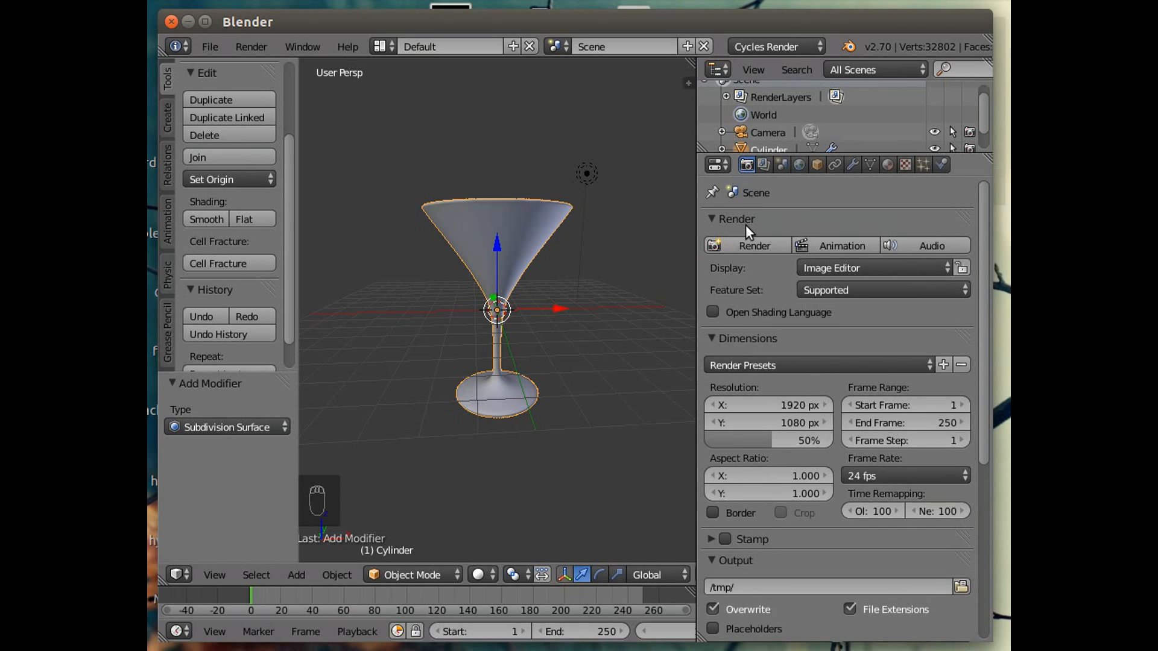
pyautogui.click(712, 218)
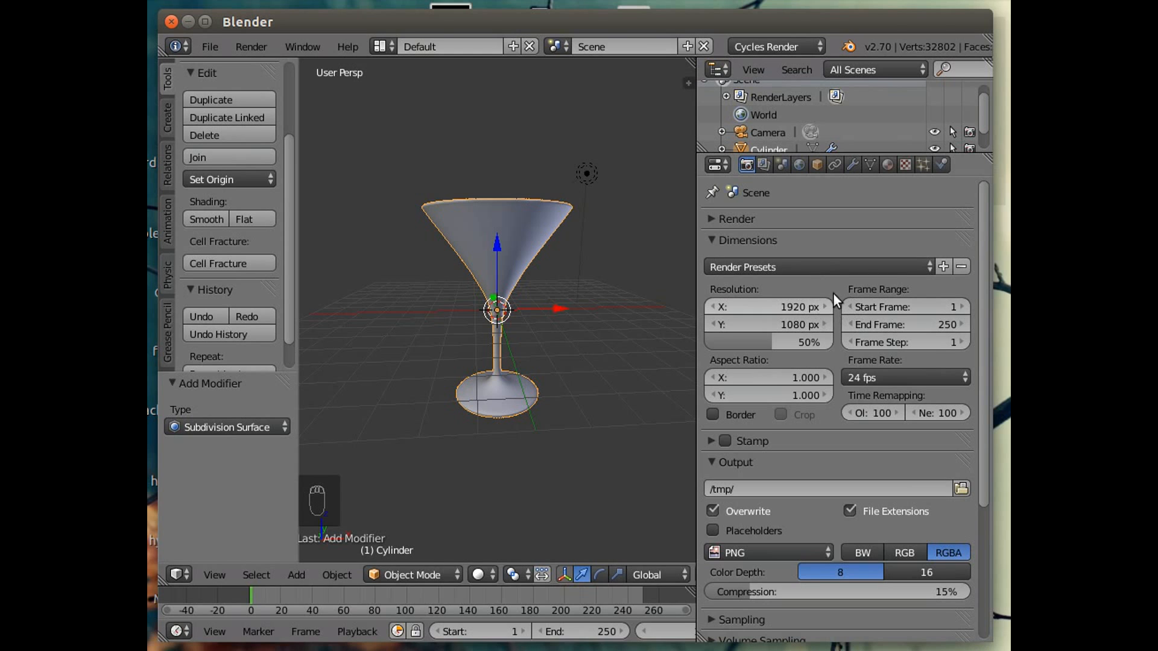
pyautogui.click(926, 268)
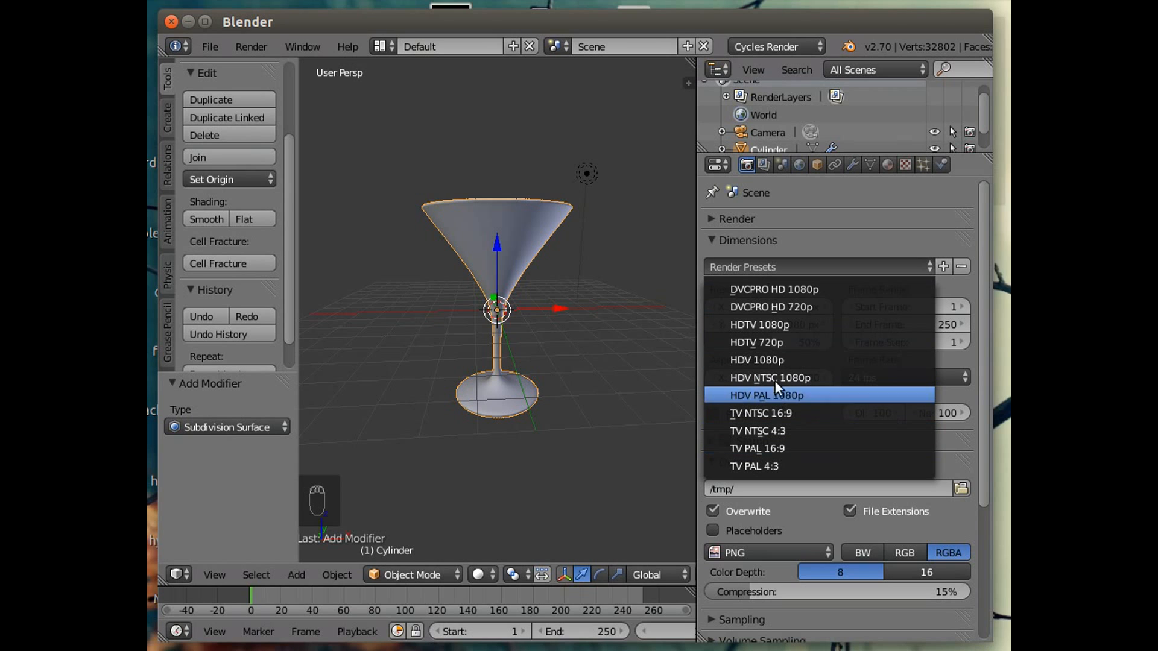
pyautogui.click(777, 324)
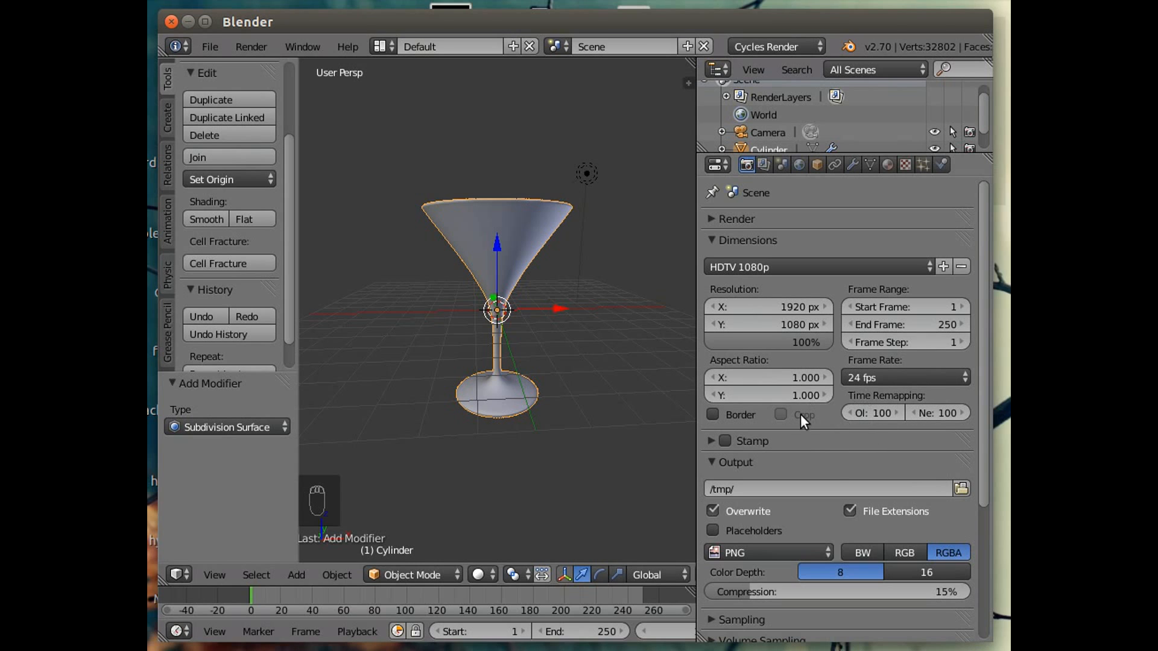
pyautogui.scroll(-8, 809, 422)
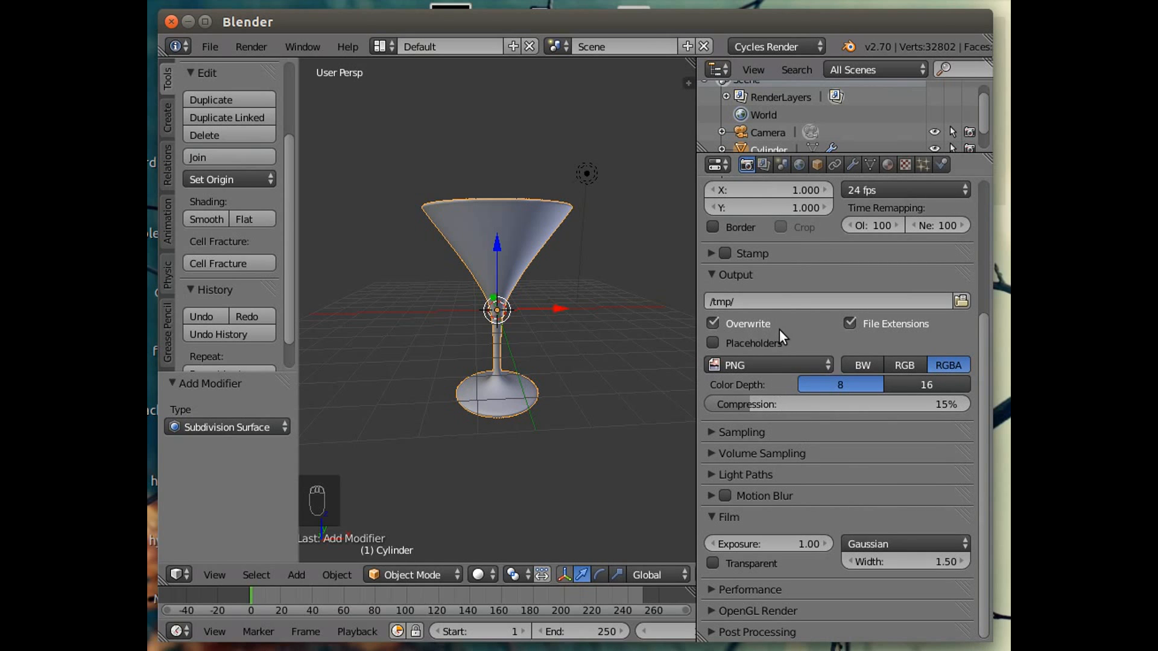
pyautogui.click(709, 274)
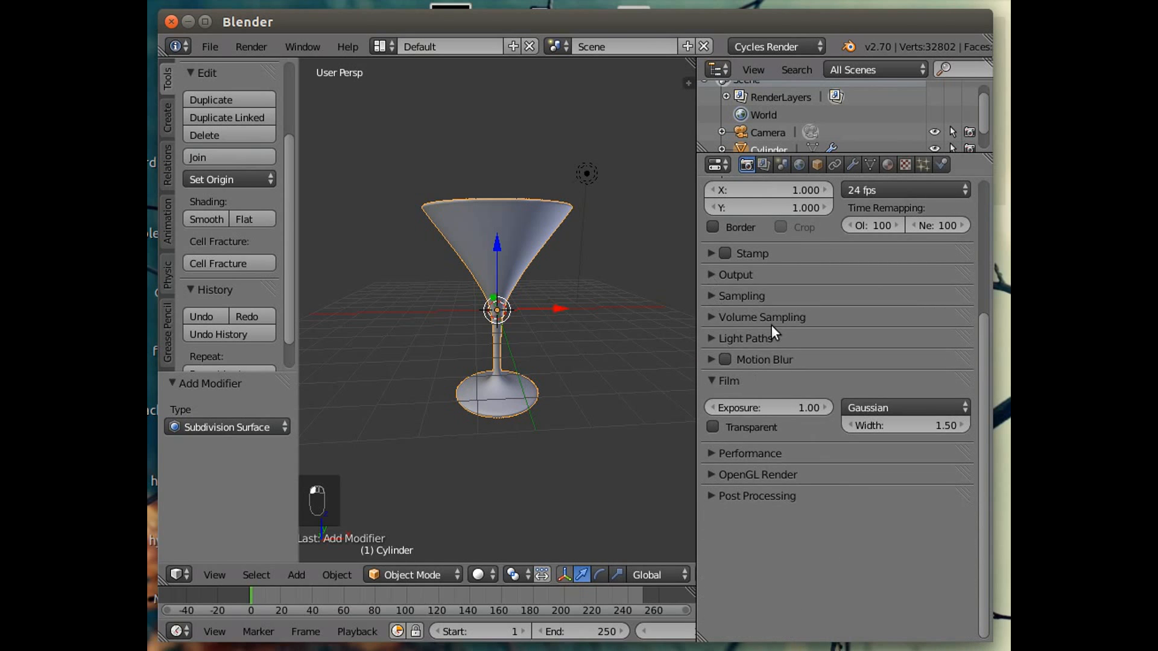
# Expand the Sampling panel and apply the Final sampling preset.
pyautogui.click(722, 296)
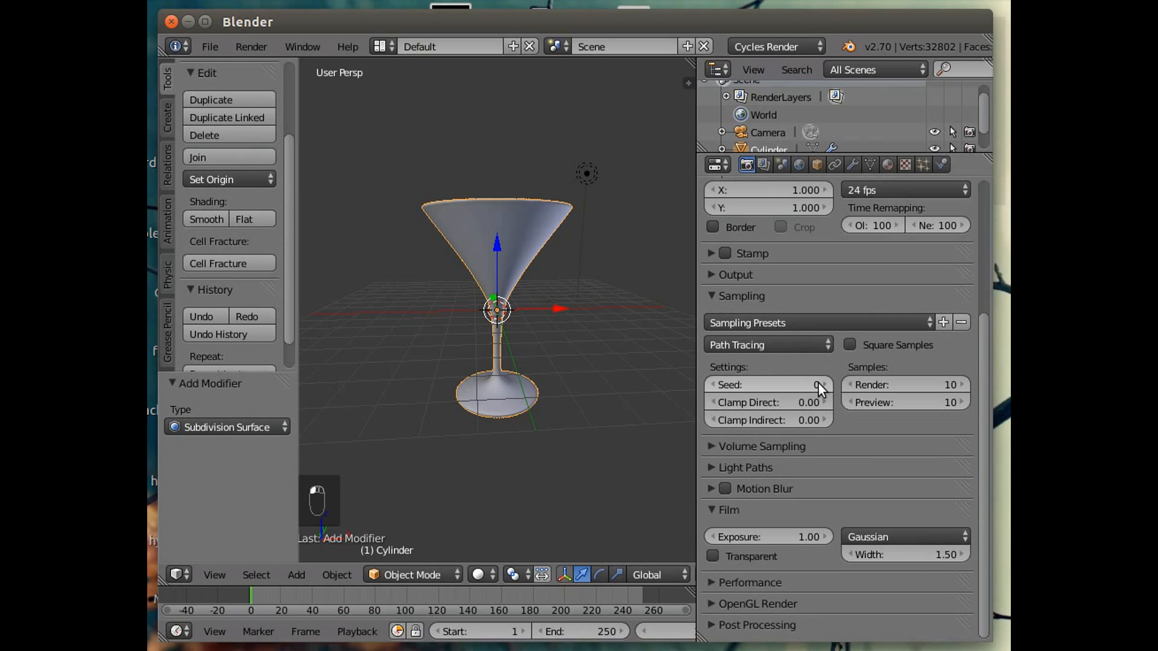
pyautogui.scroll(3, 863, 437)
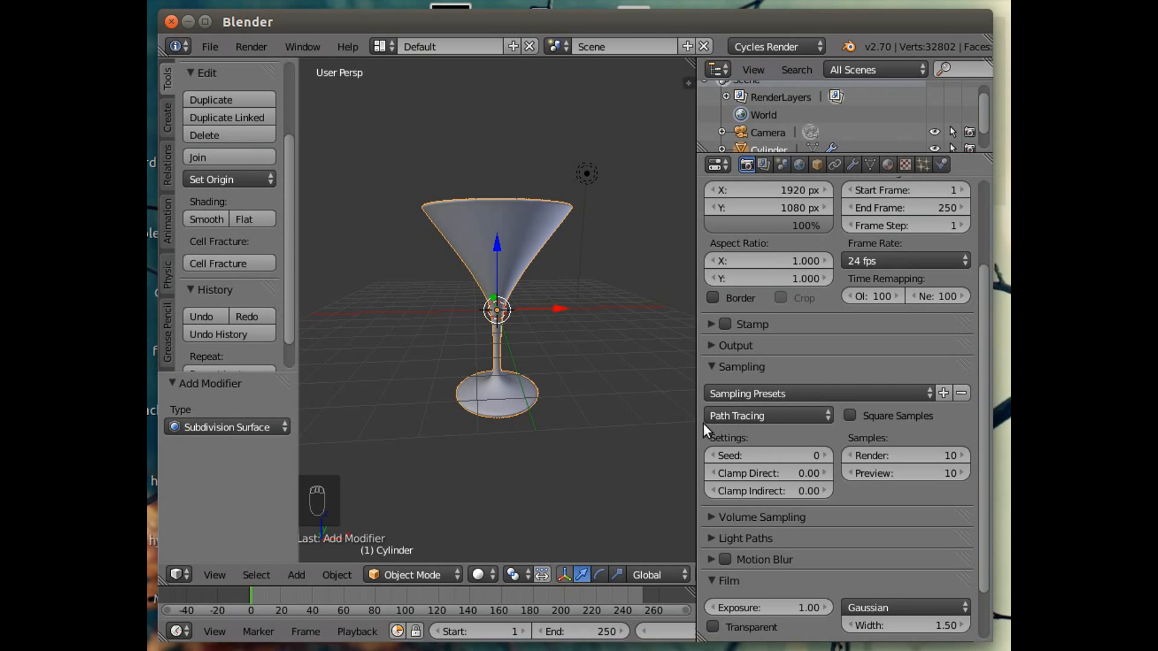
pyautogui.click(932, 396)
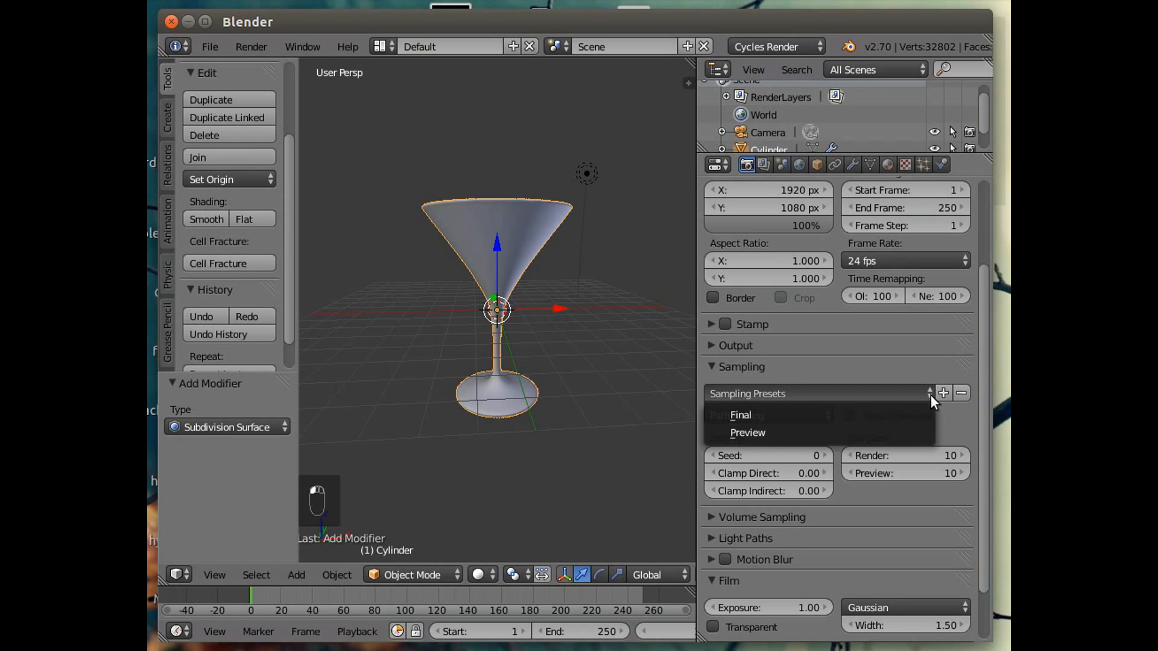
pyautogui.click(751, 414)
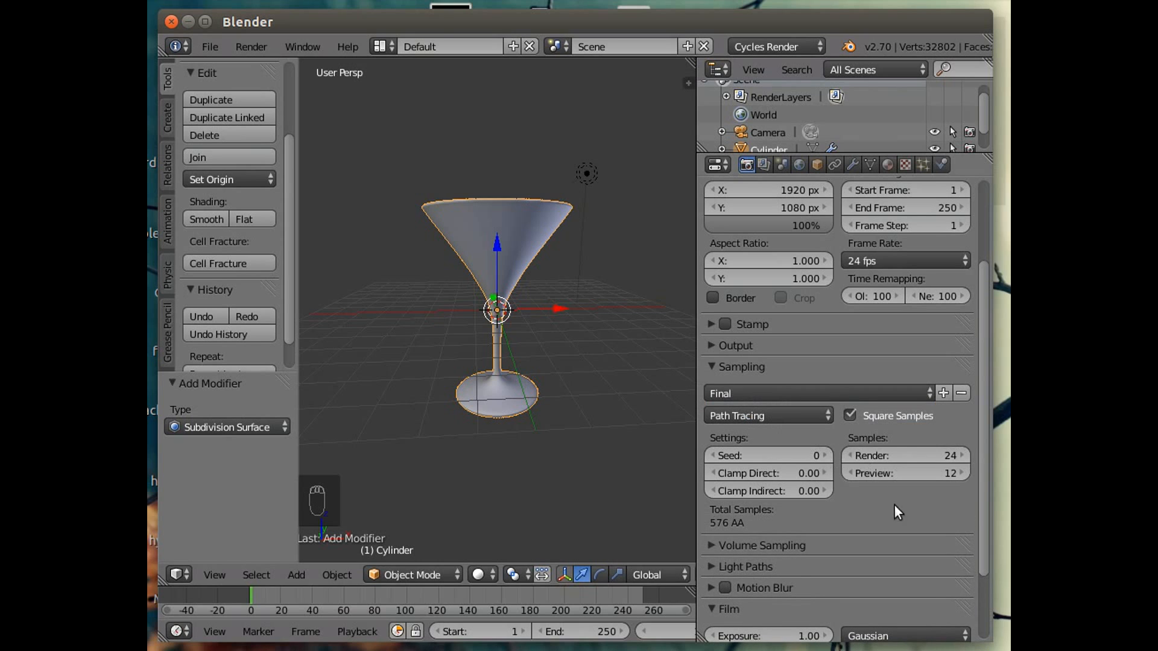
# Set both the render and preview sample counts to 50.
pyautogui.click(879, 457)
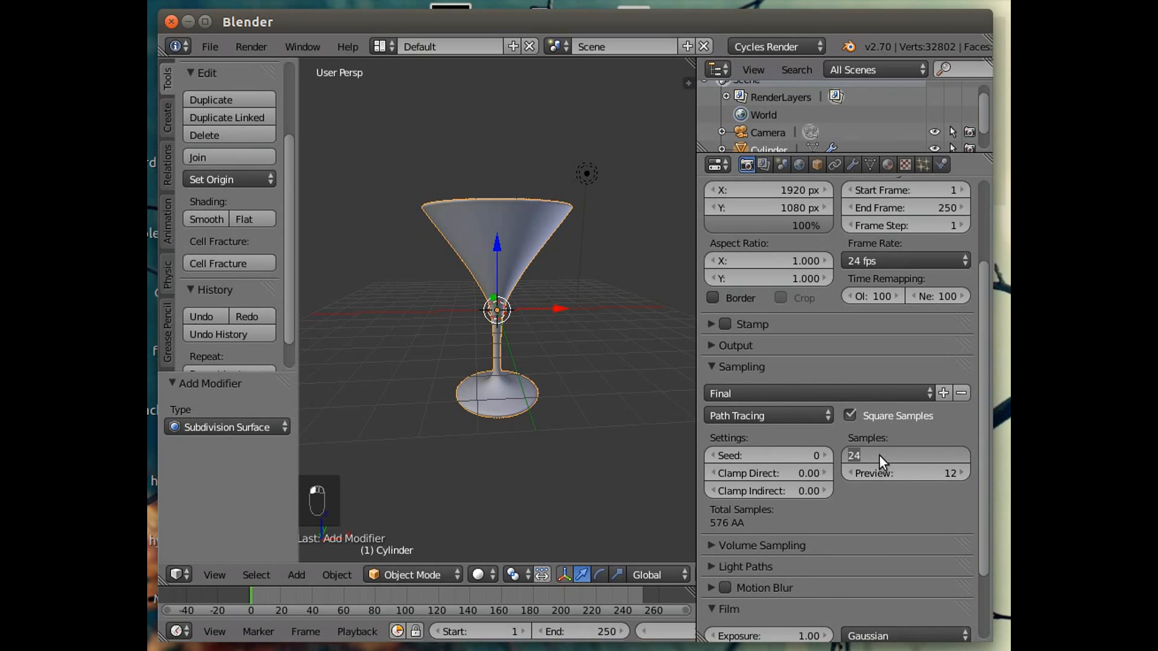
pyautogui.press('Return')
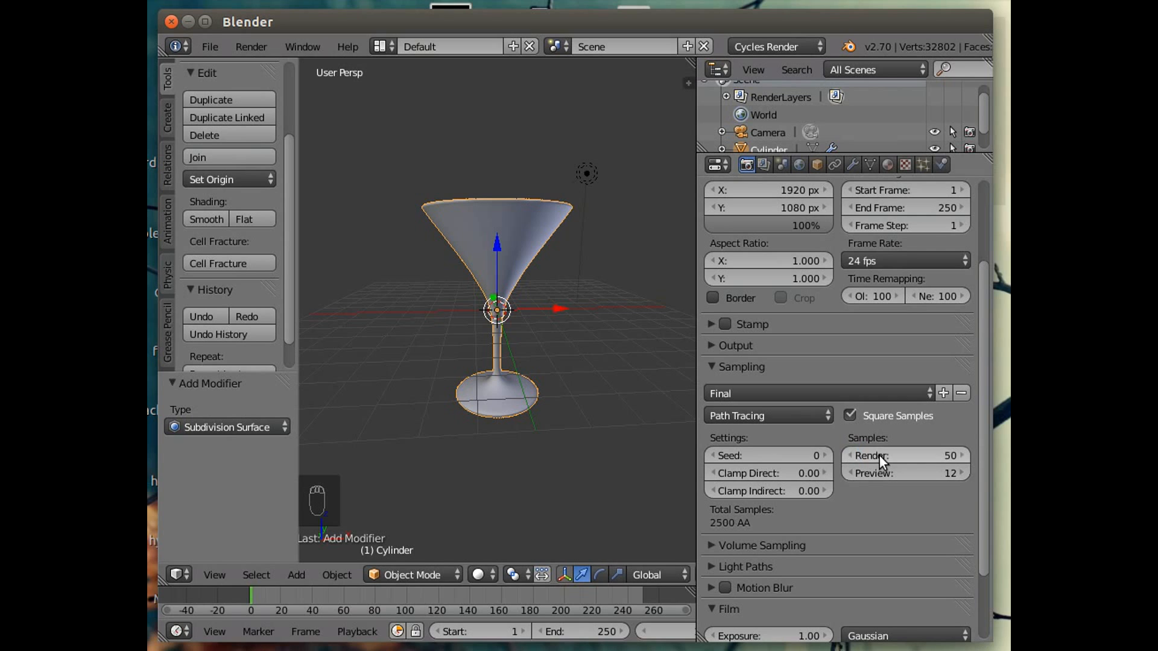
pyautogui.click(902, 474)
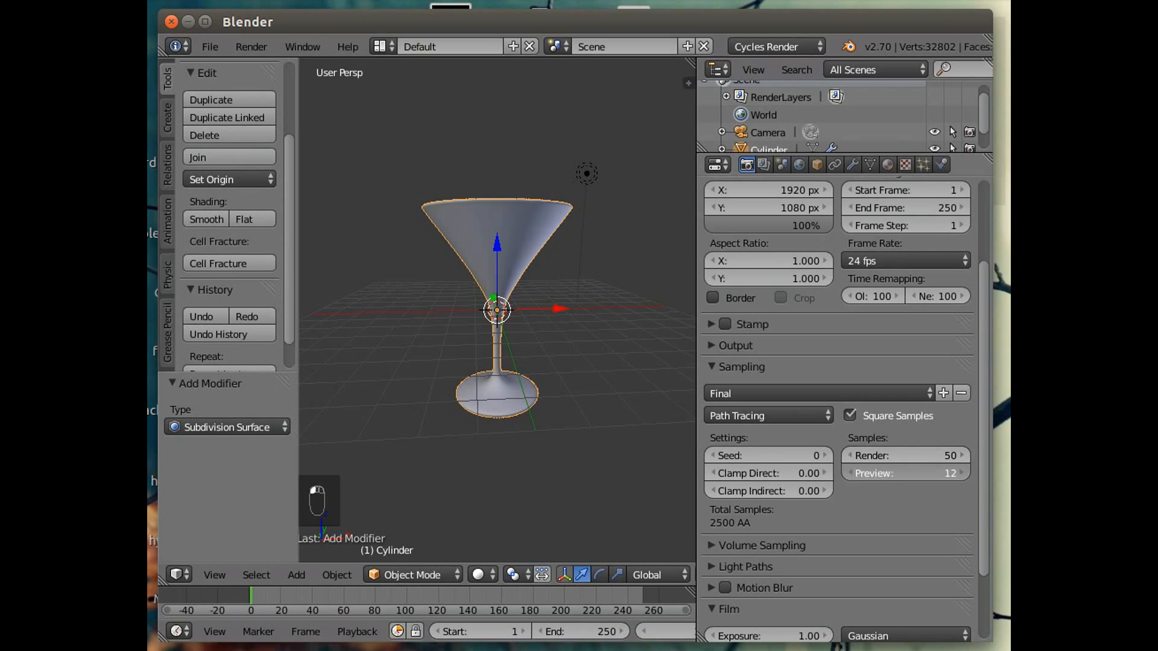
pyautogui.write('500')
pyautogui.press('BackSpace')
pyautogui.press('Return')
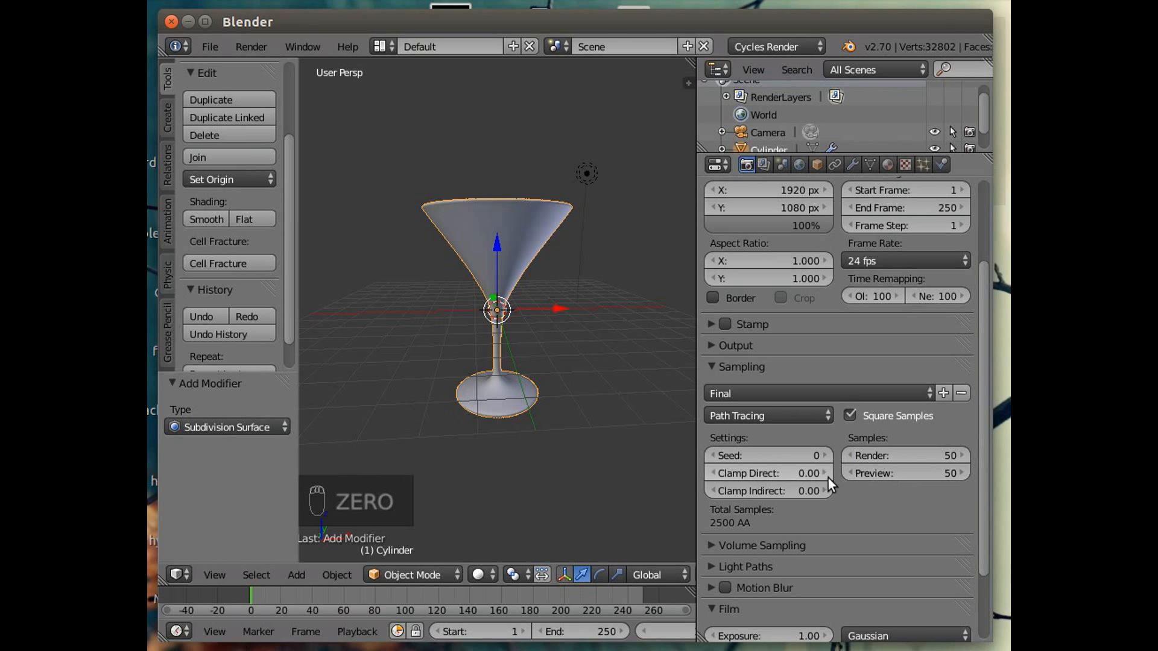
# Set Clamp Indirect to 3 and Clamp Direct to 1 in the sampling settings.
pyautogui.click(790, 489)
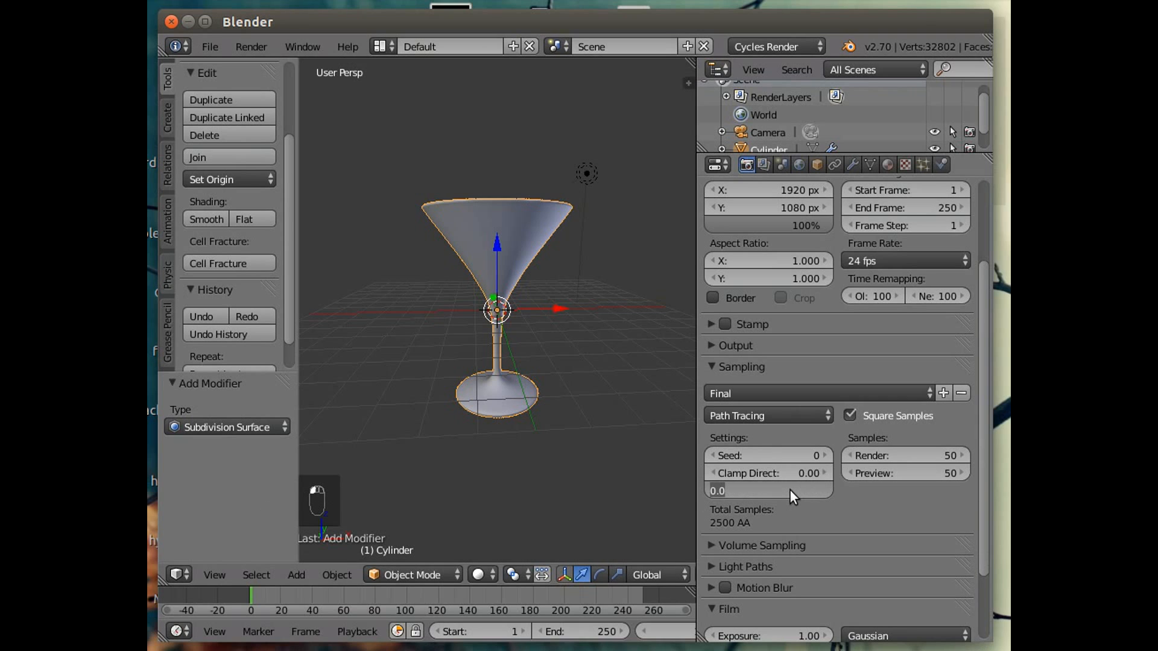
pyautogui.write('3')
pyautogui.press('Return')
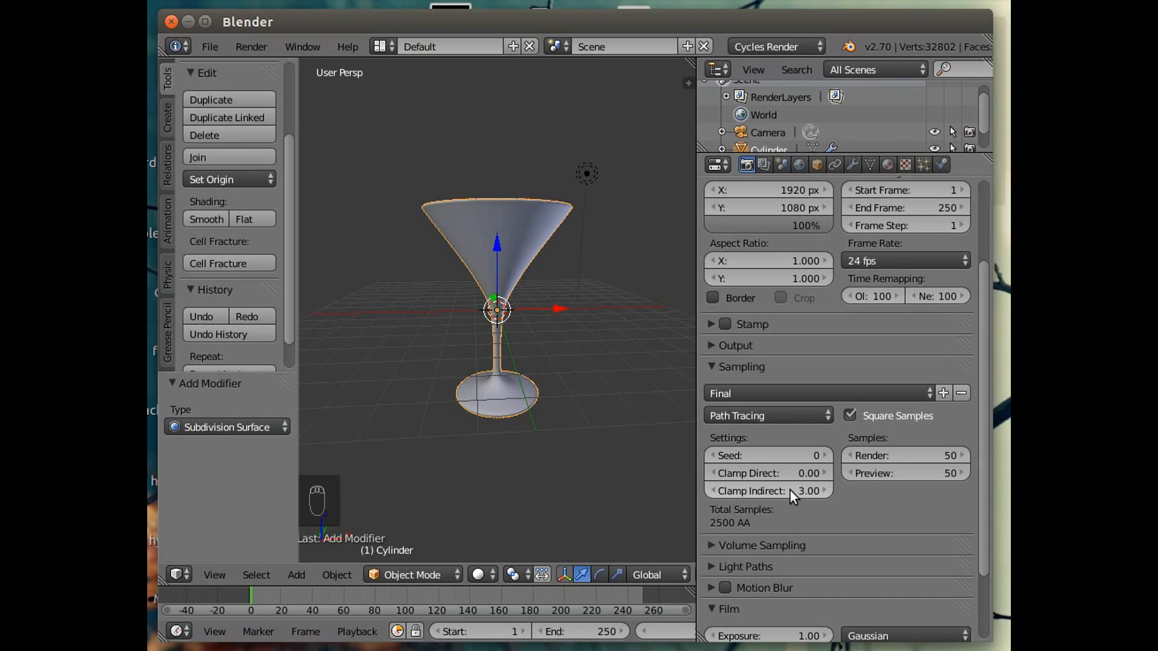
pyautogui.click(785, 474)
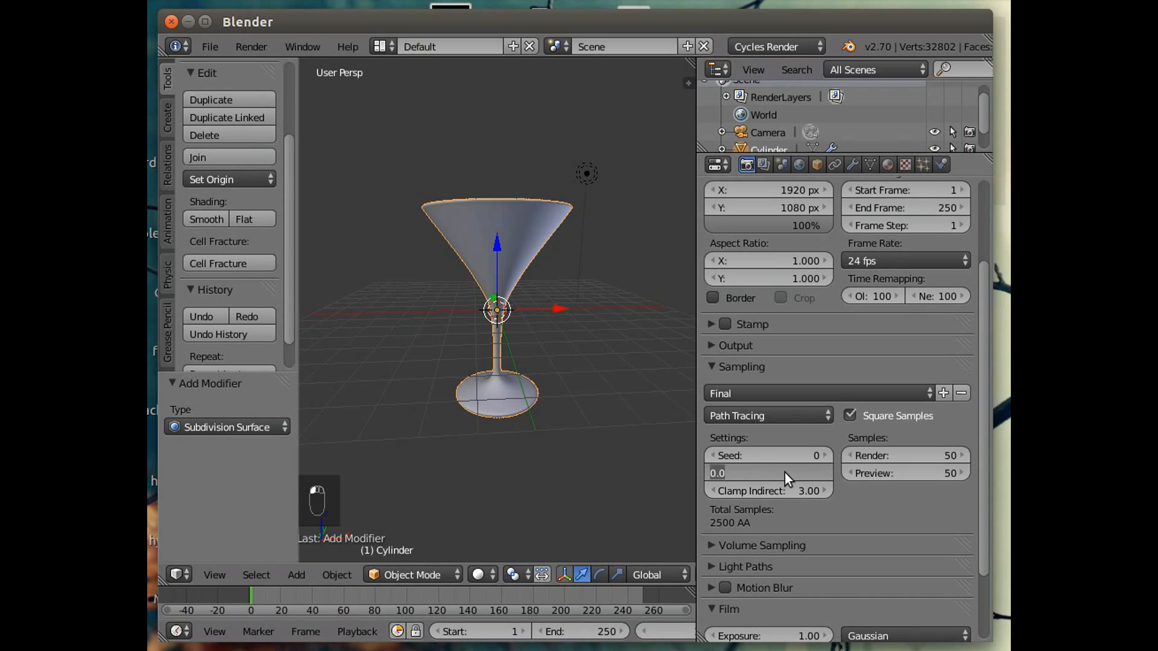
pyautogui.write('1')
pyautogui.press('Return')
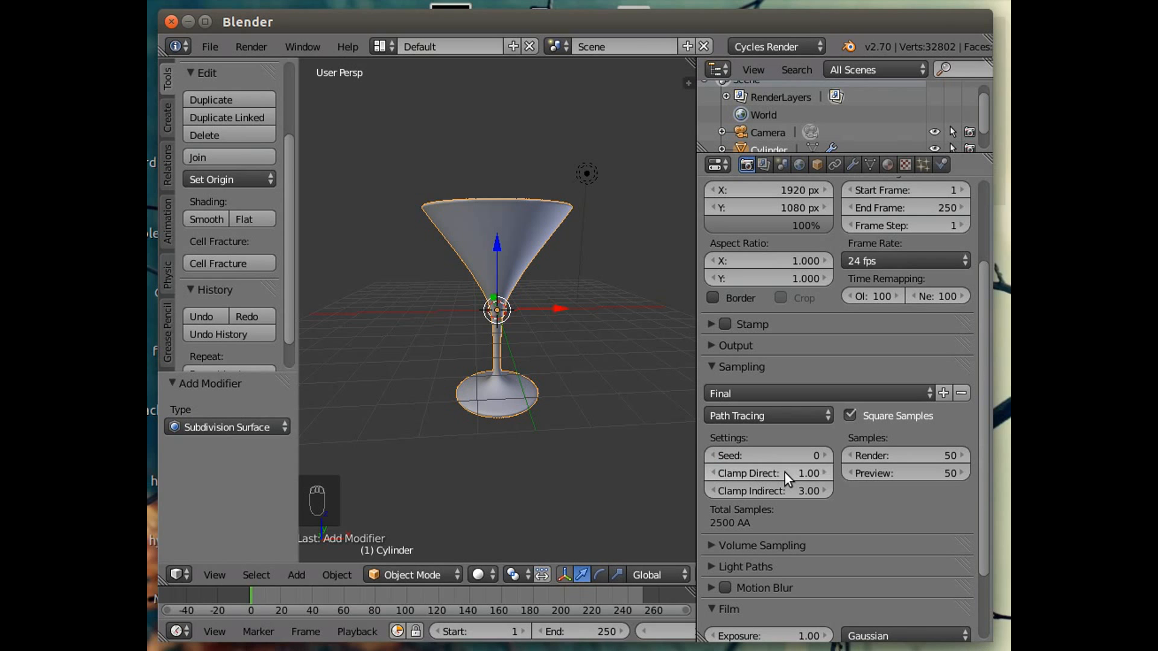
# Expand and collapse the Volume Sampling, Light Paths and Performance panels to review their render settings.
pyautogui.click(713, 368)
pyautogui.click(715, 388)
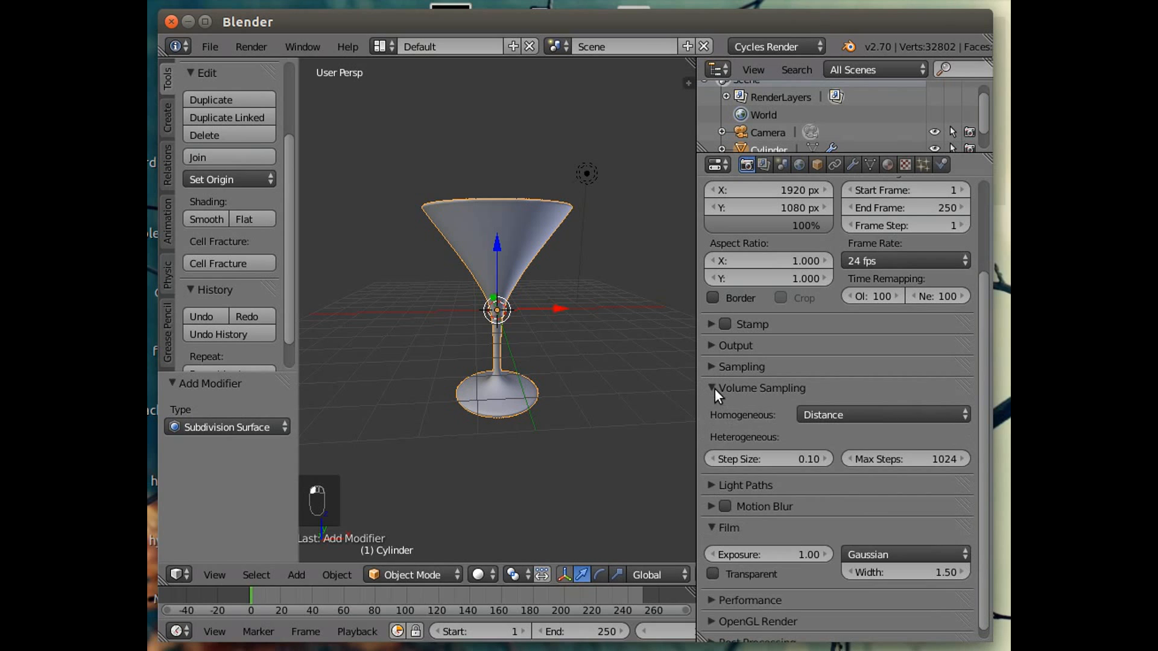
pyautogui.click(714, 388)
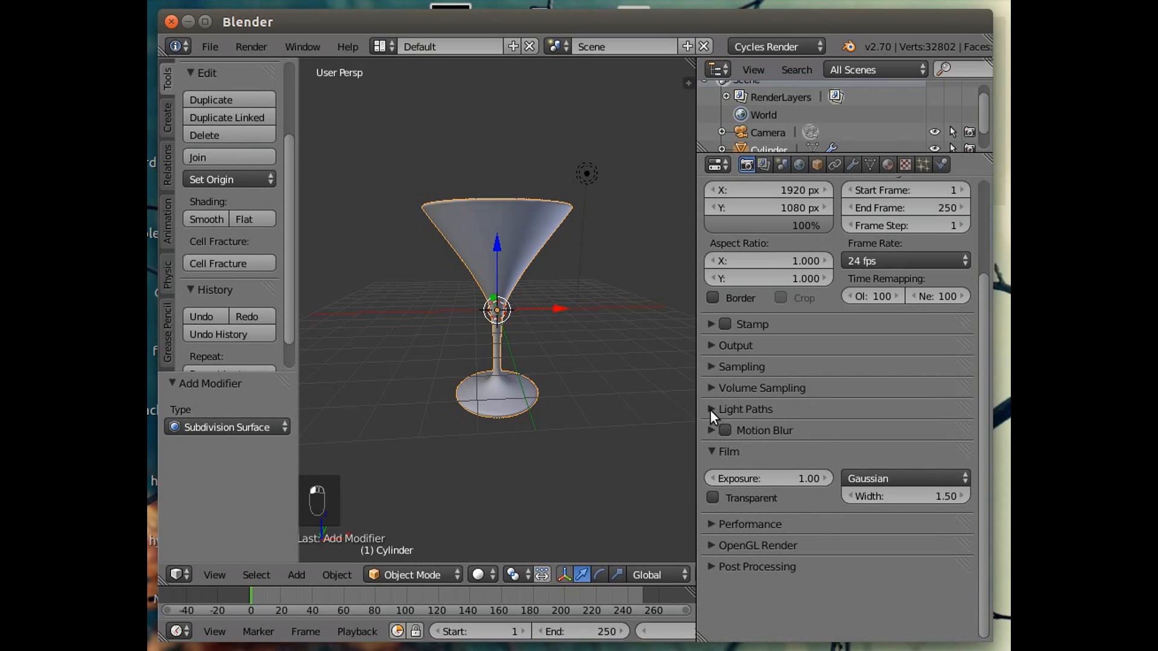
pyautogui.click(711, 410)
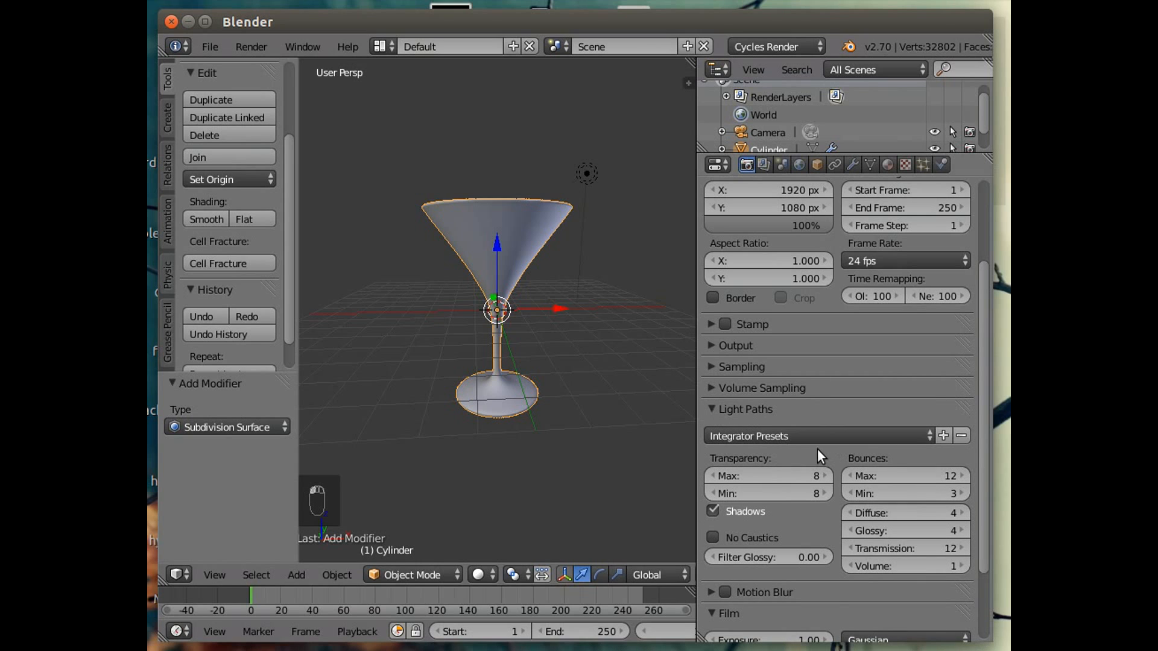
pyautogui.scroll(-2, 816, 448)
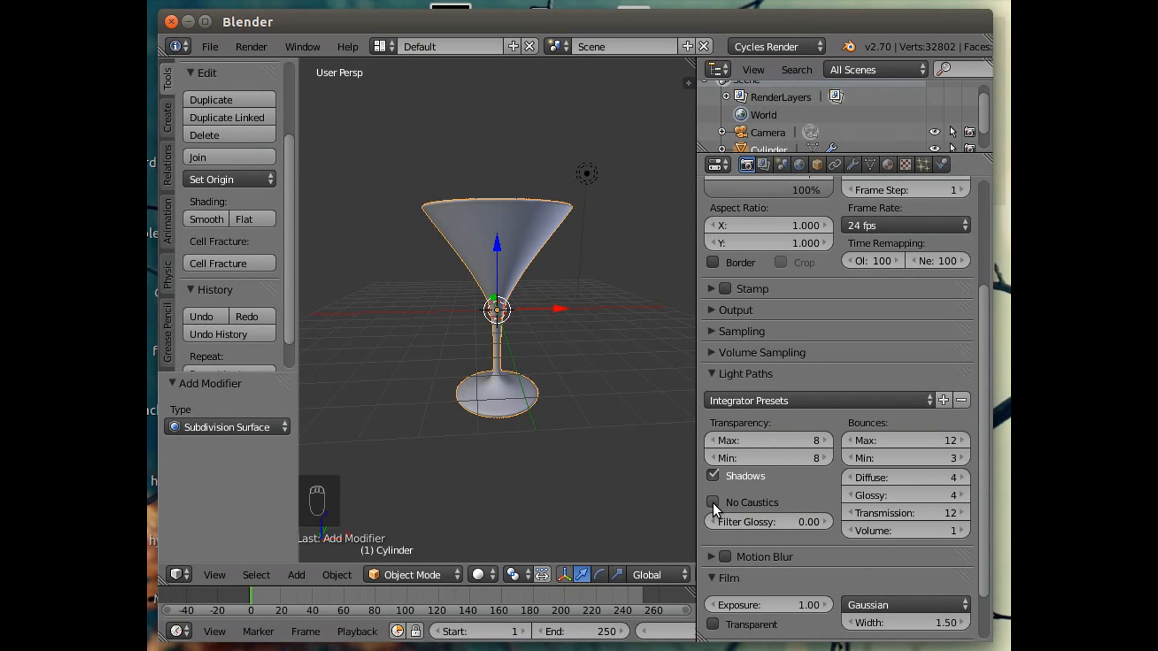
pyautogui.click(718, 371)
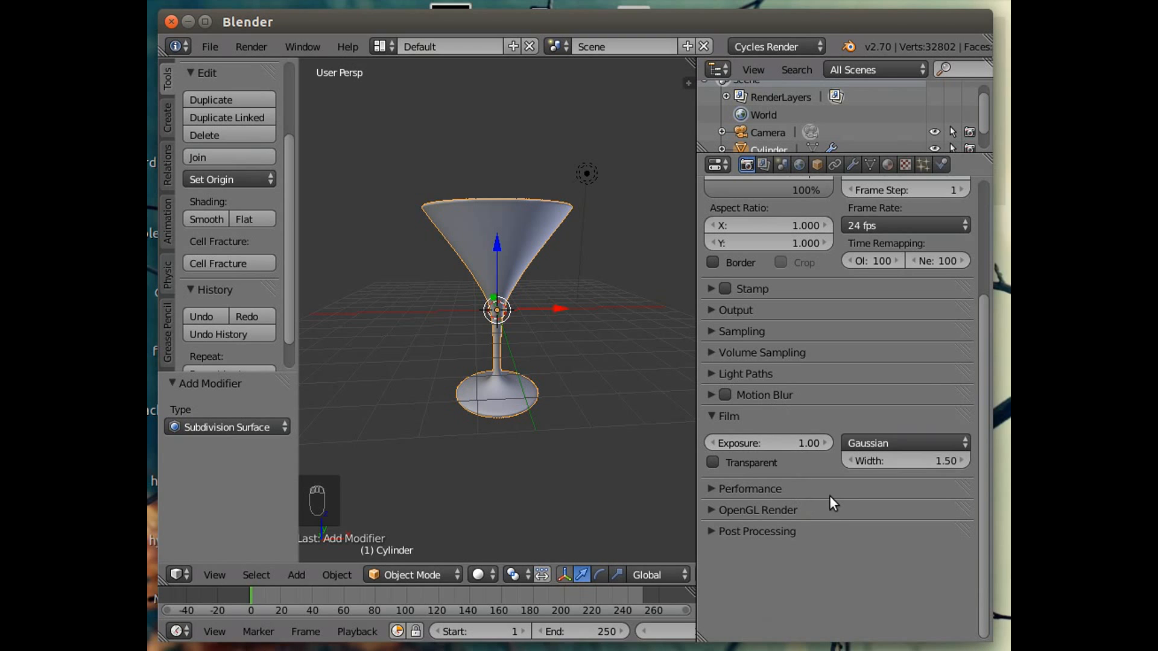
pyautogui.click(727, 489)
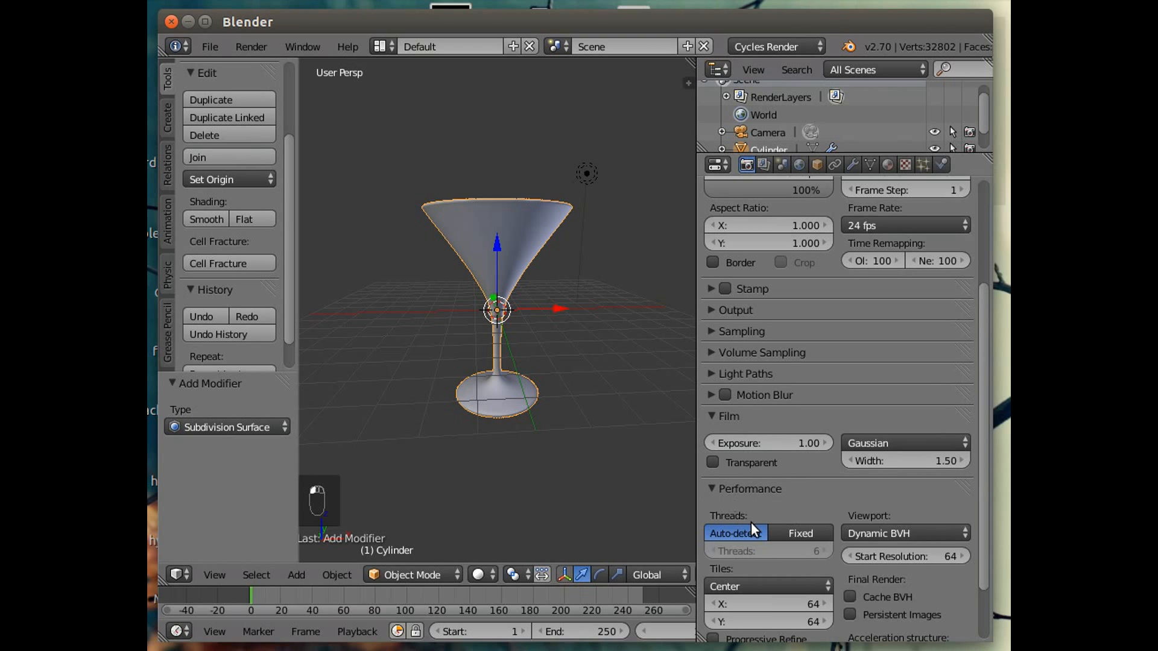
pyautogui.scroll(-3, 751, 523)
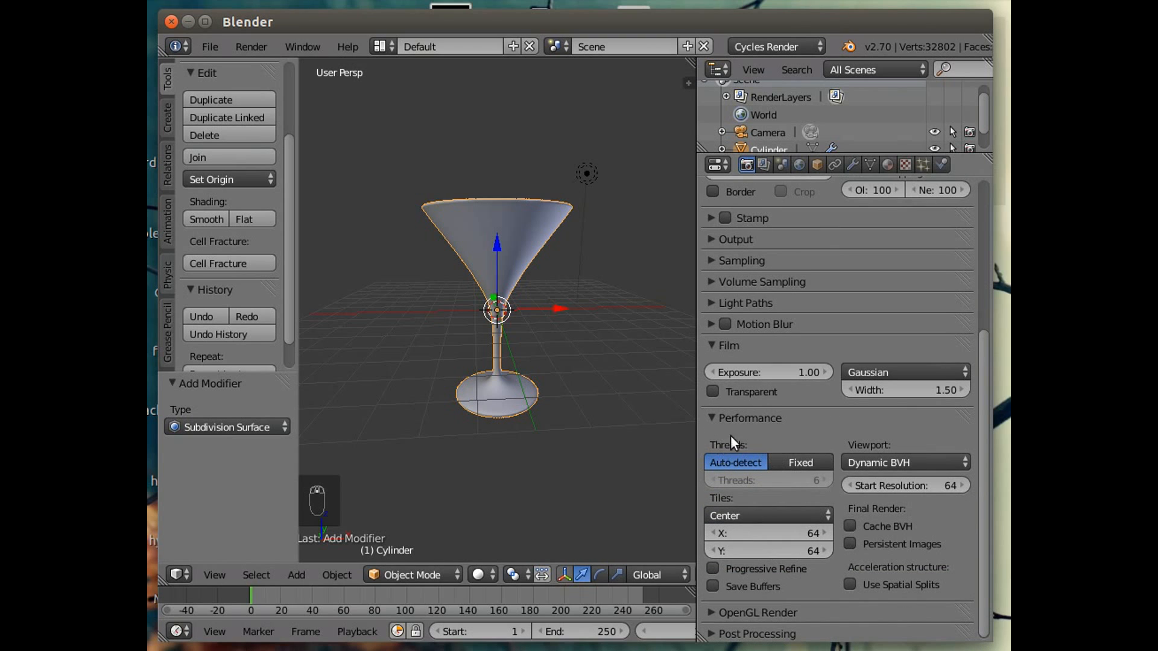
pyautogui.click(709, 419)
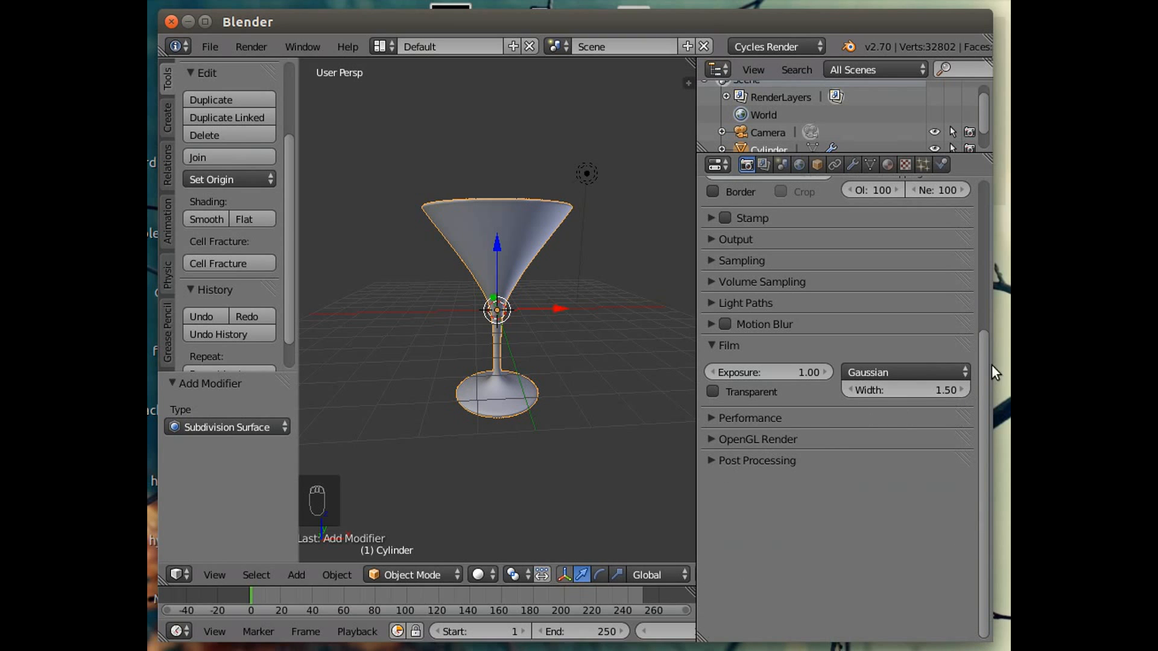
# Browse the Render Layers, Scene and World property tabs.
pyautogui.moveTo(986, 358); pyautogui.dragTo(968, 158)
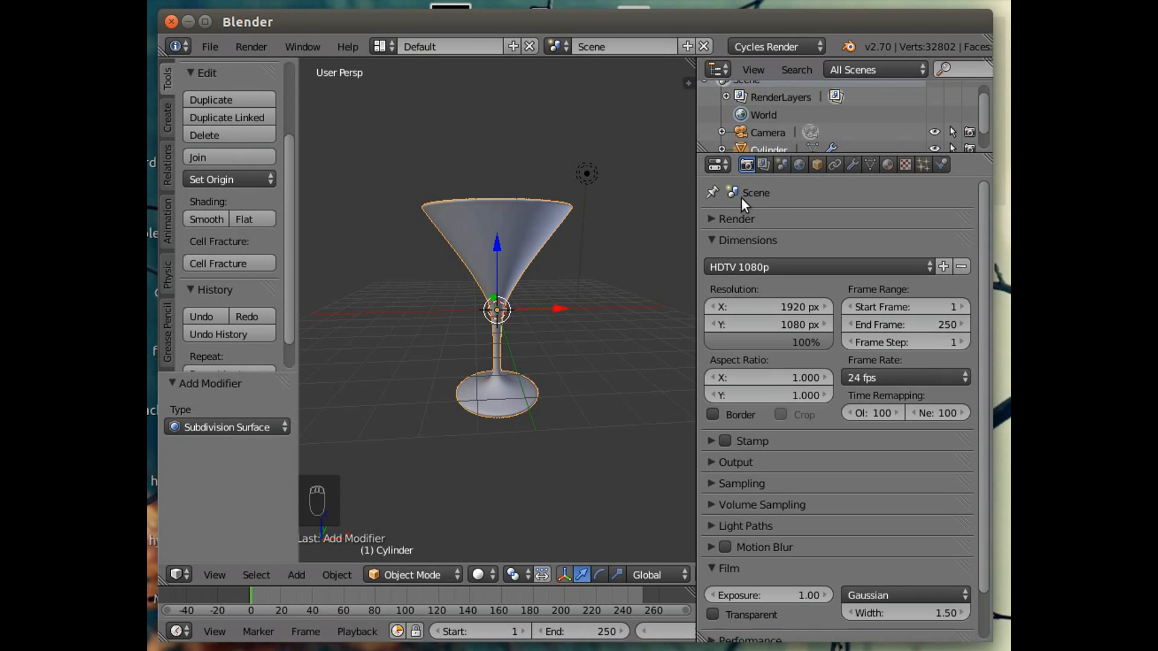
pyautogui.click(763, 164)
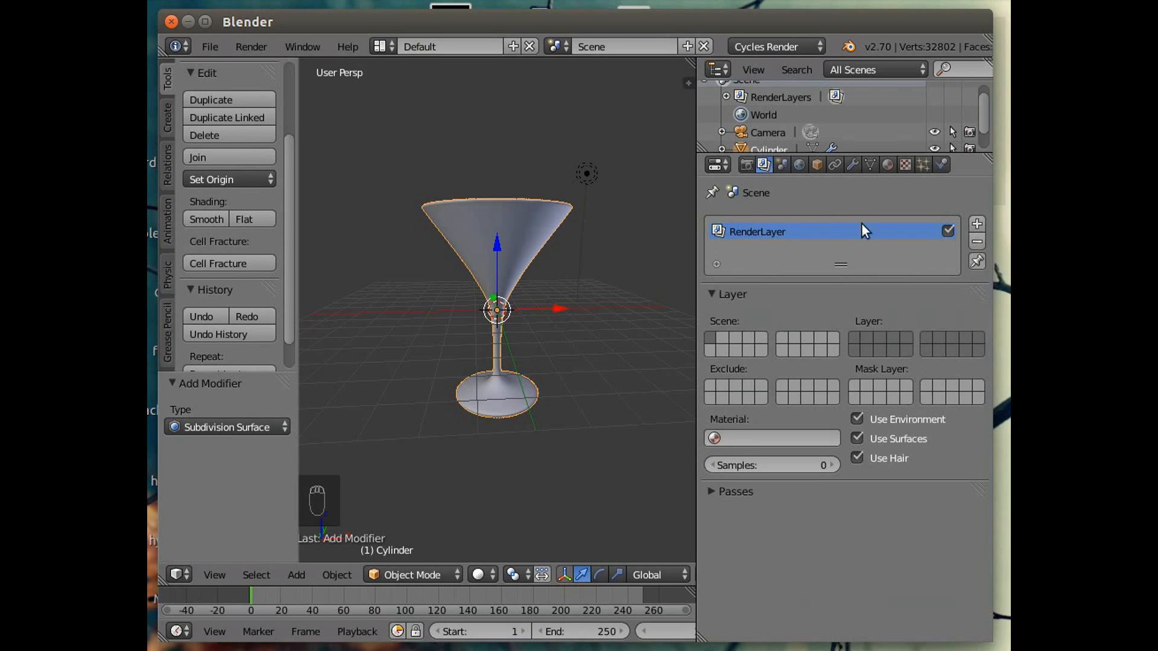
pyautogui.click(781, 165)
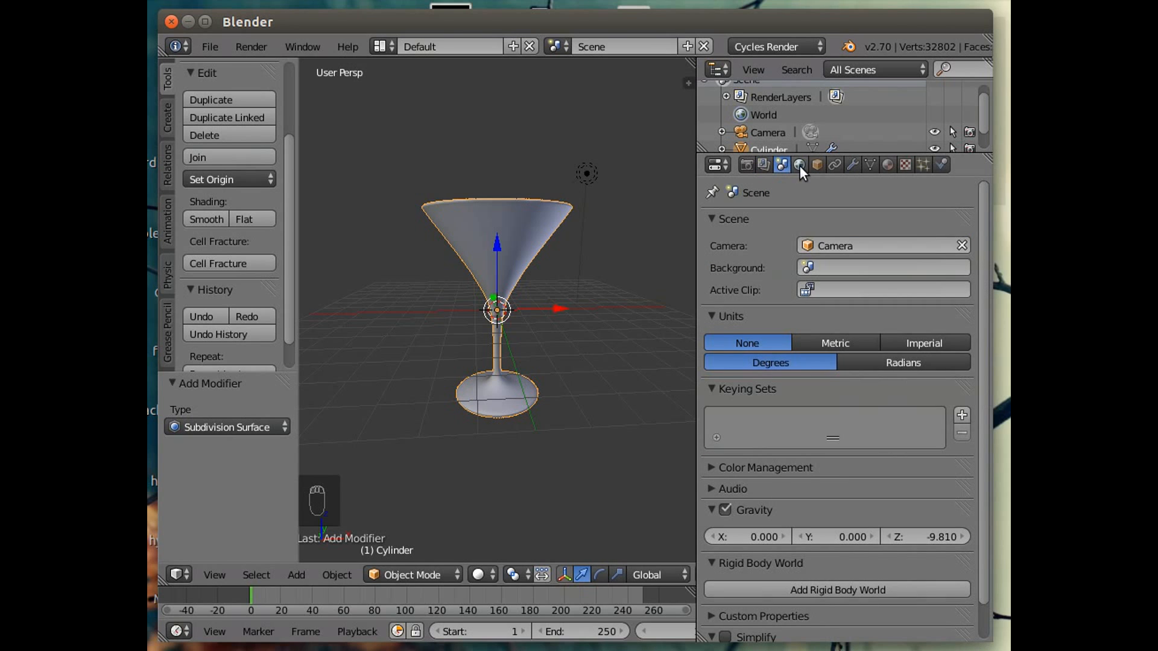
pyautogui.click(795, 165)
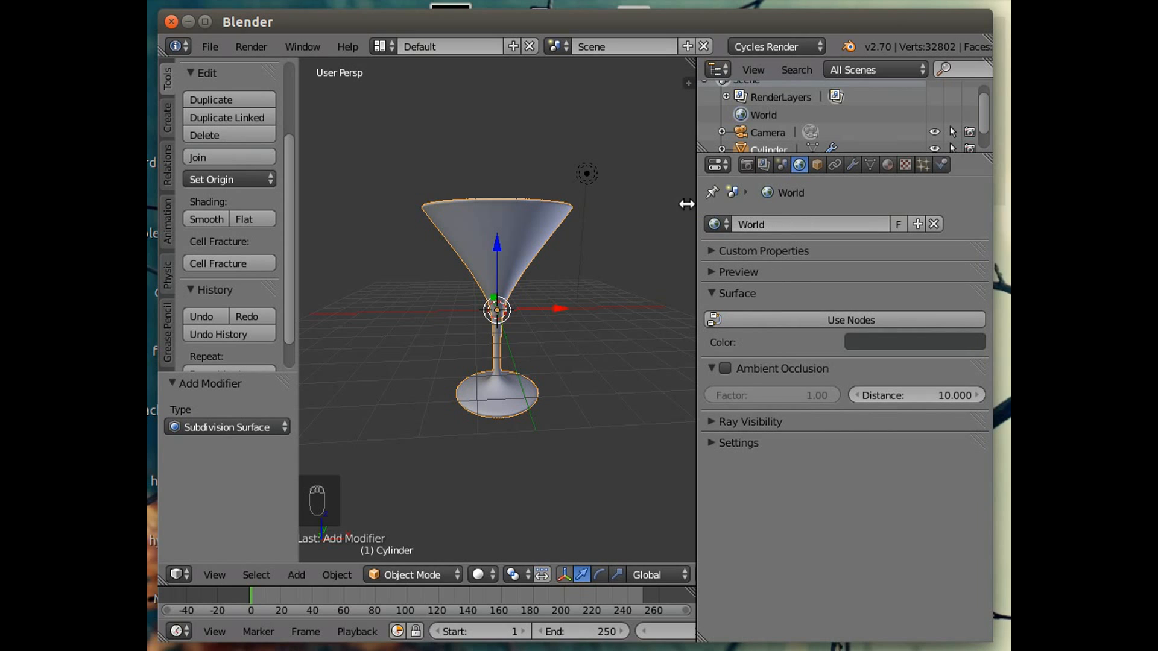
# Select the lamp above the glass and delete it.
pyautogui.rightClick(584, 173)
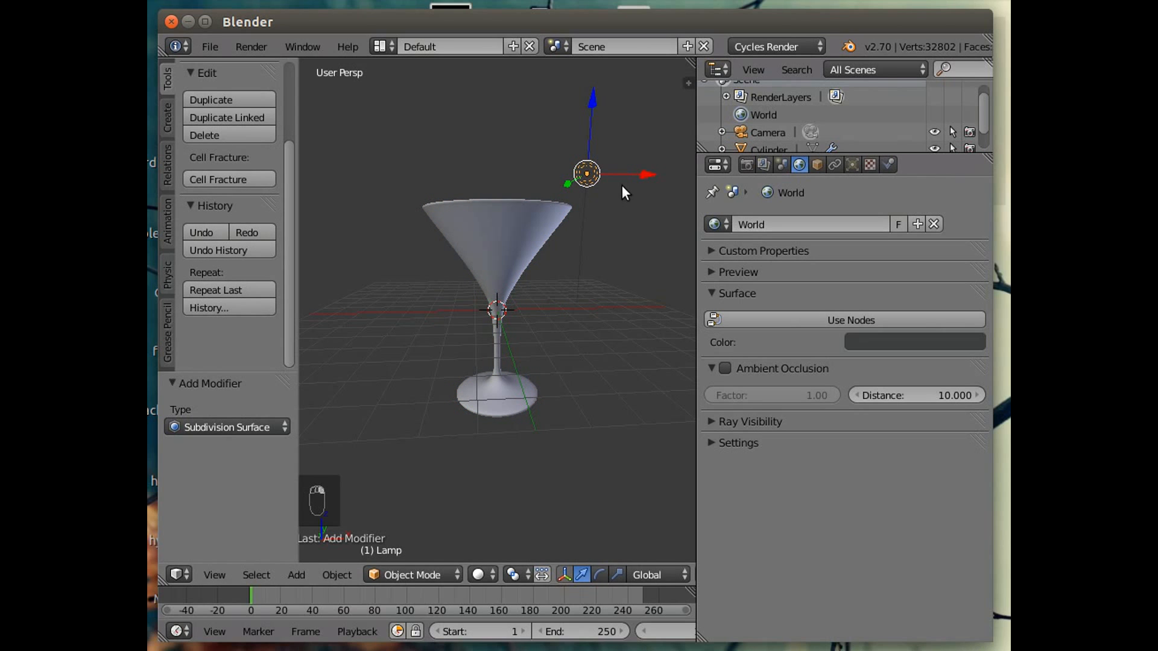
pyautogui.press('Delete')
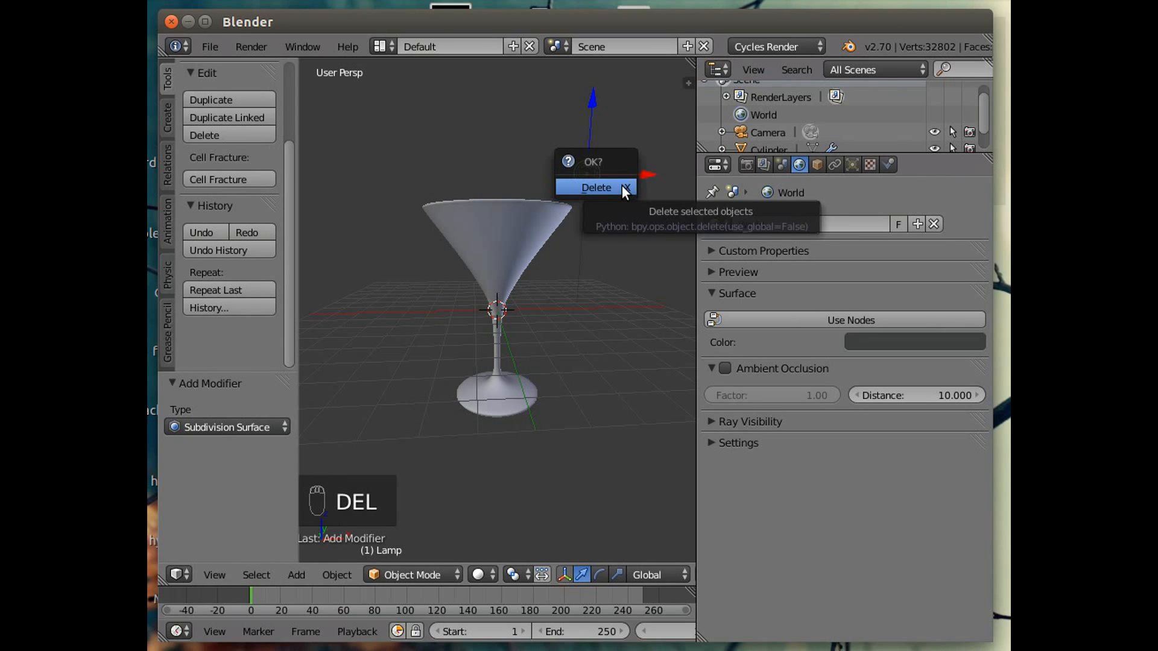
pyautogui.click(622, 186)
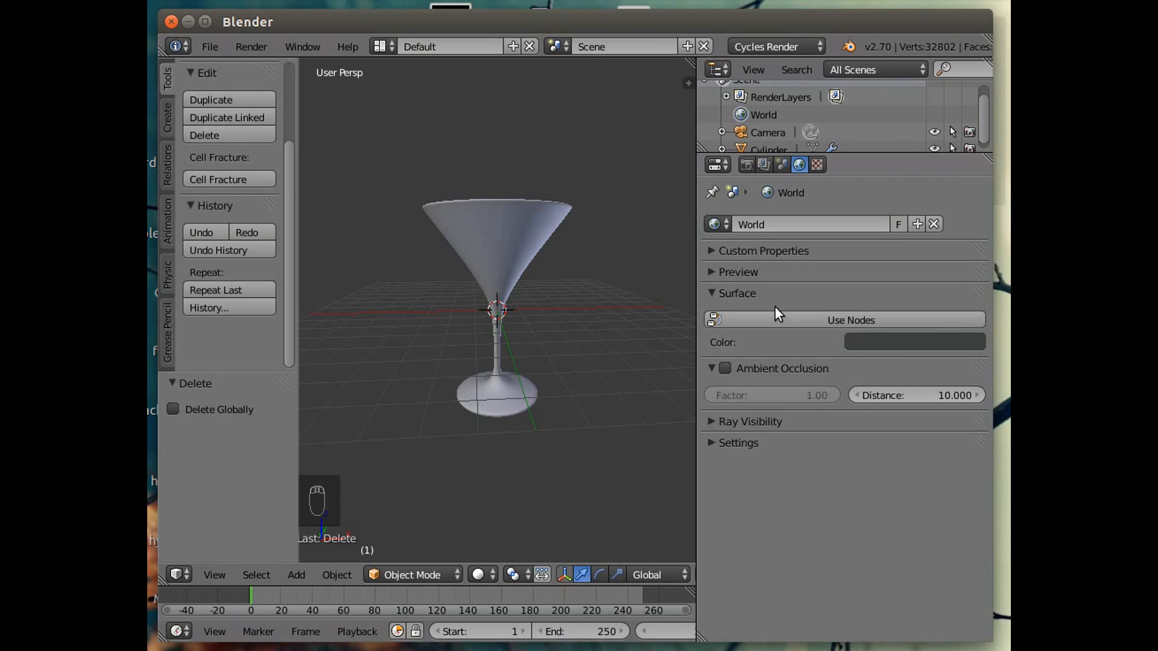
# Set the world background color to a light warm beige.
pyautogui.click(880, 345)
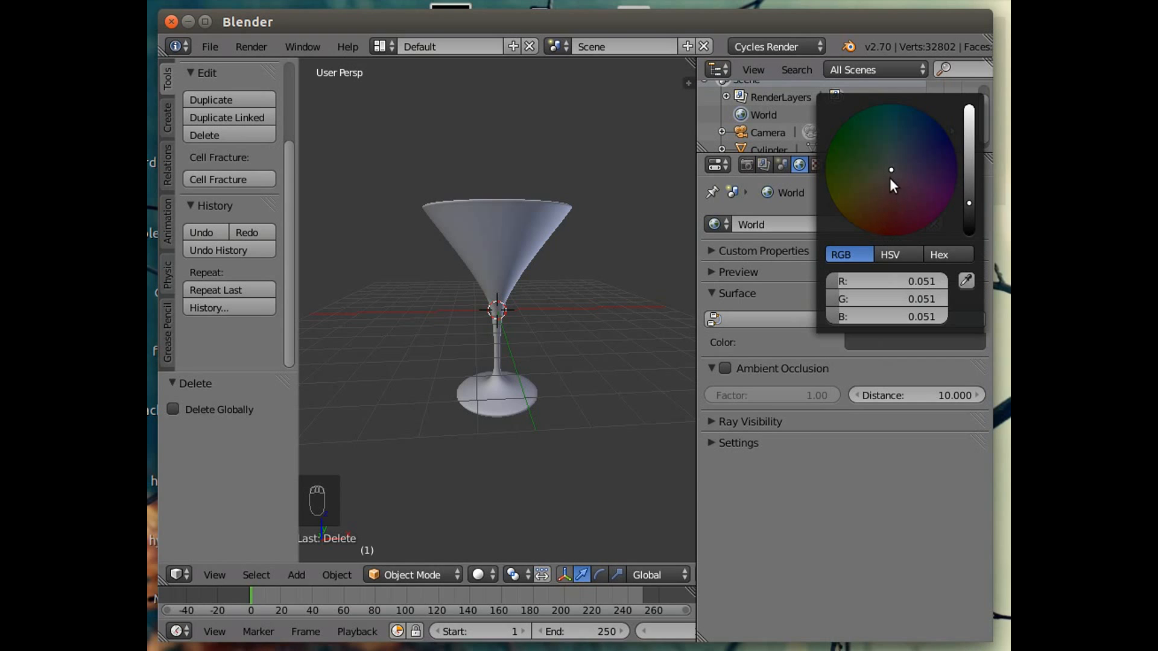
pyautogui.moveTo(891, 170); pyautogui.dragTo(871, 187)
pyautogui.moveTo(969, 205); pyautogui.dragTo(969, 144)
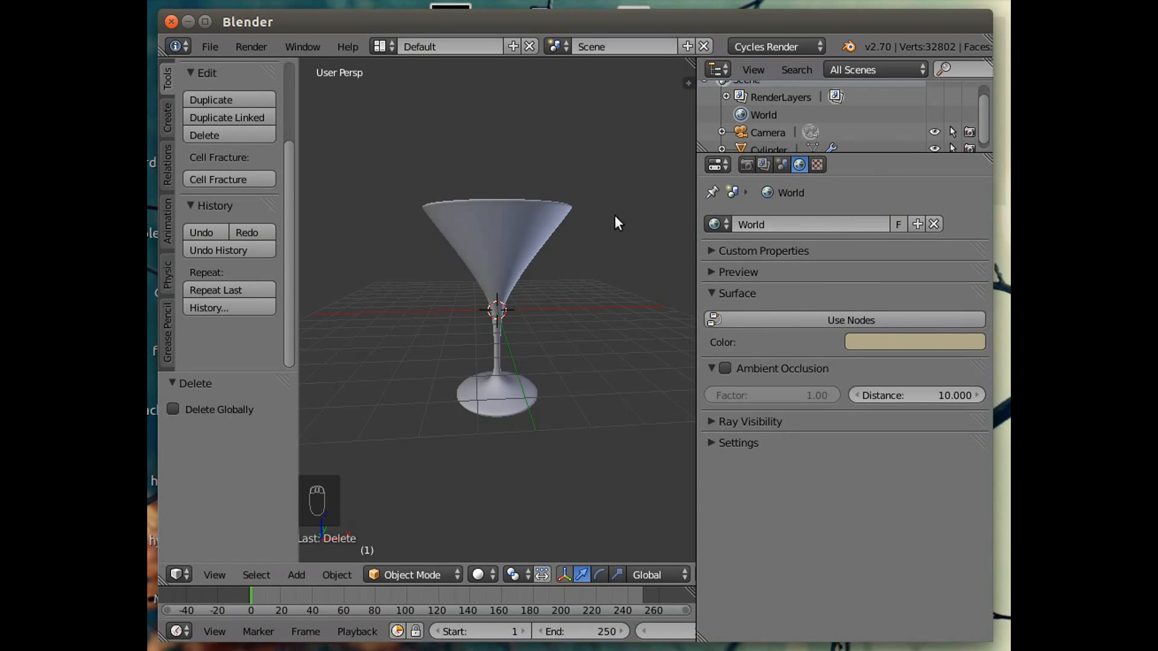
# Add a new material to the glass object and set its surface shader to Glass BSDF.
pyautogui.scroll(-5, 553, 342)
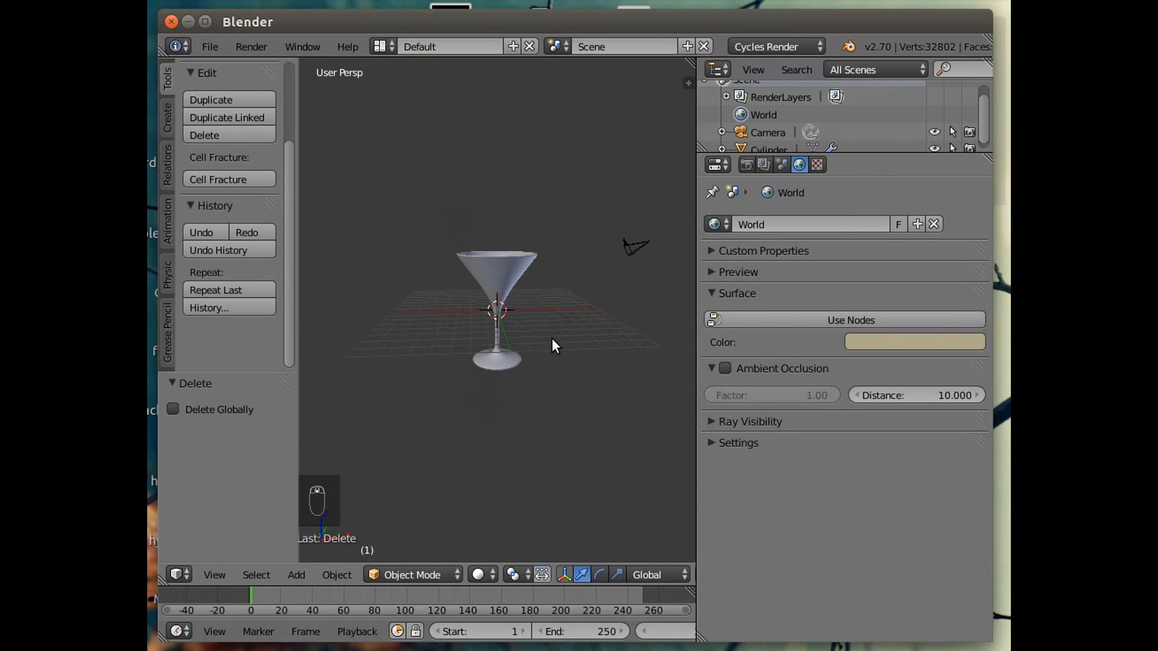
pyautogui.scroll(1, 552, 339)
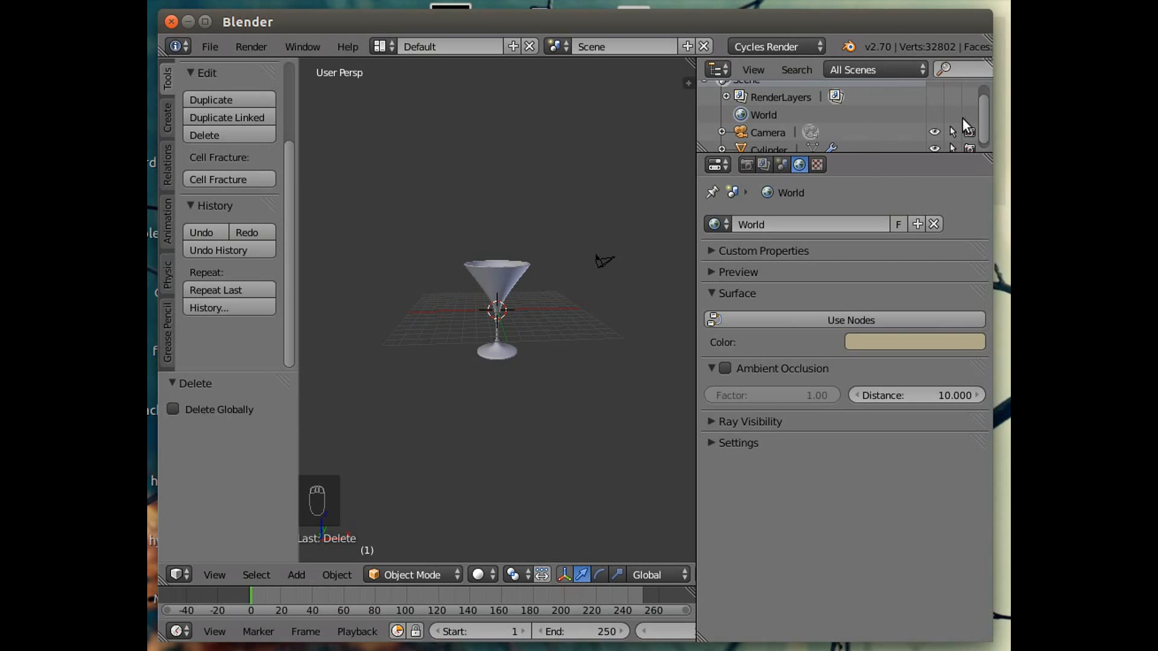
pyautogui.scroll(-1, 981, 124)
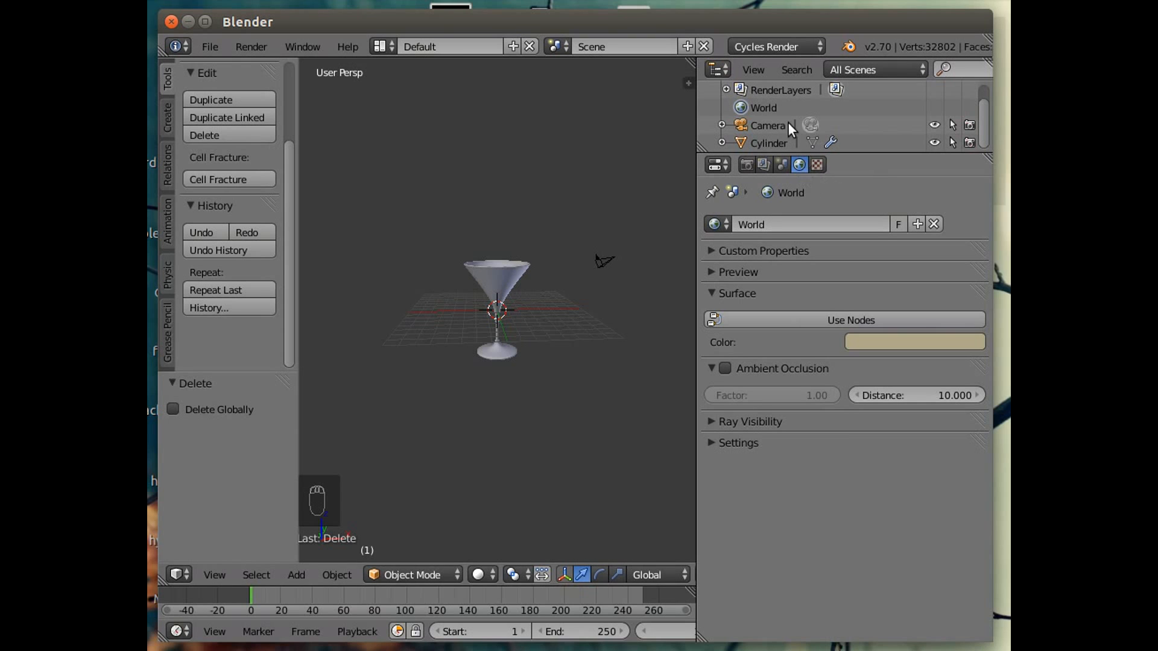
pyautogui.rightClick(493, 277)
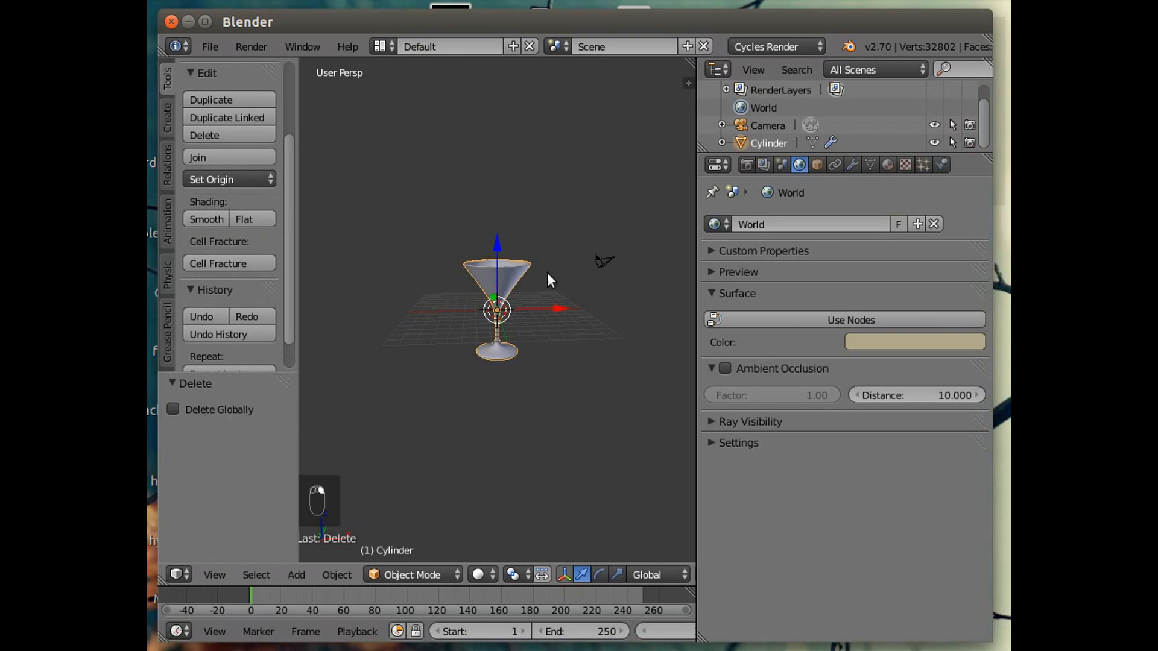
pyautogui.click(888, 164)
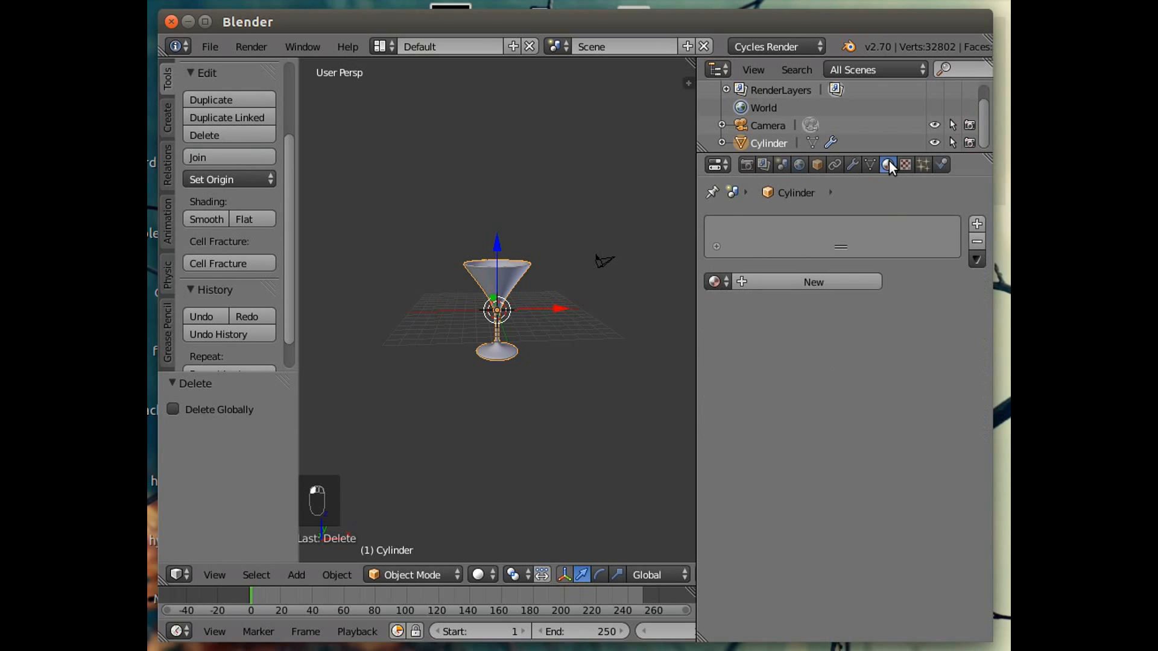
pyautogui.click(749, 283)
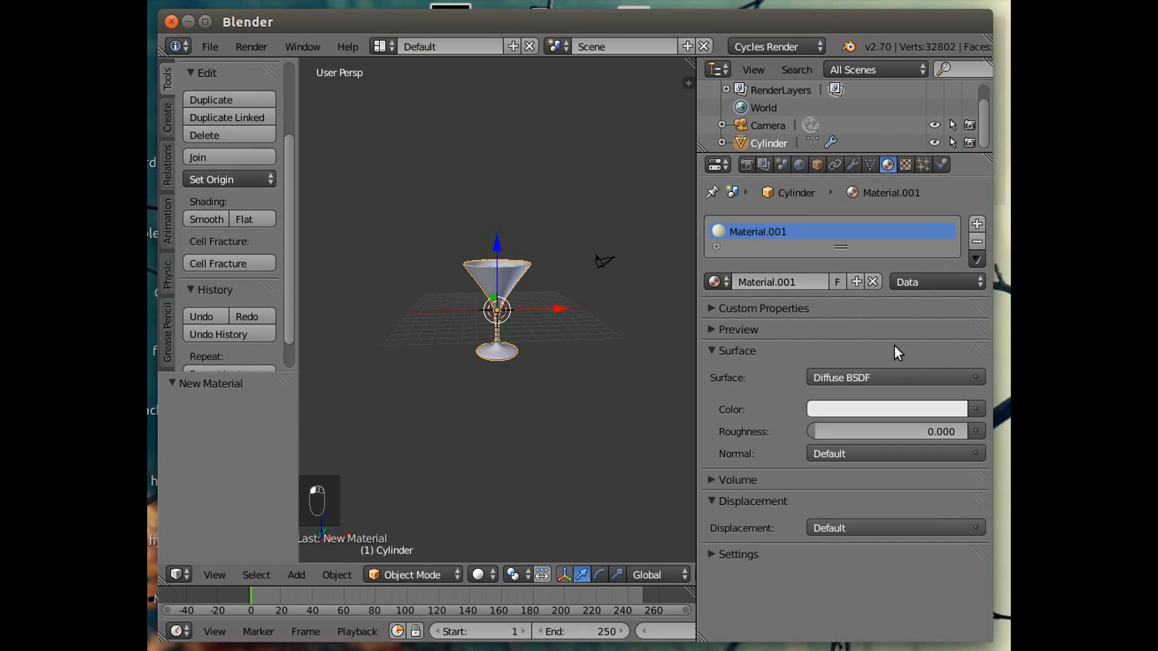
pyautogui.click(906, 375)
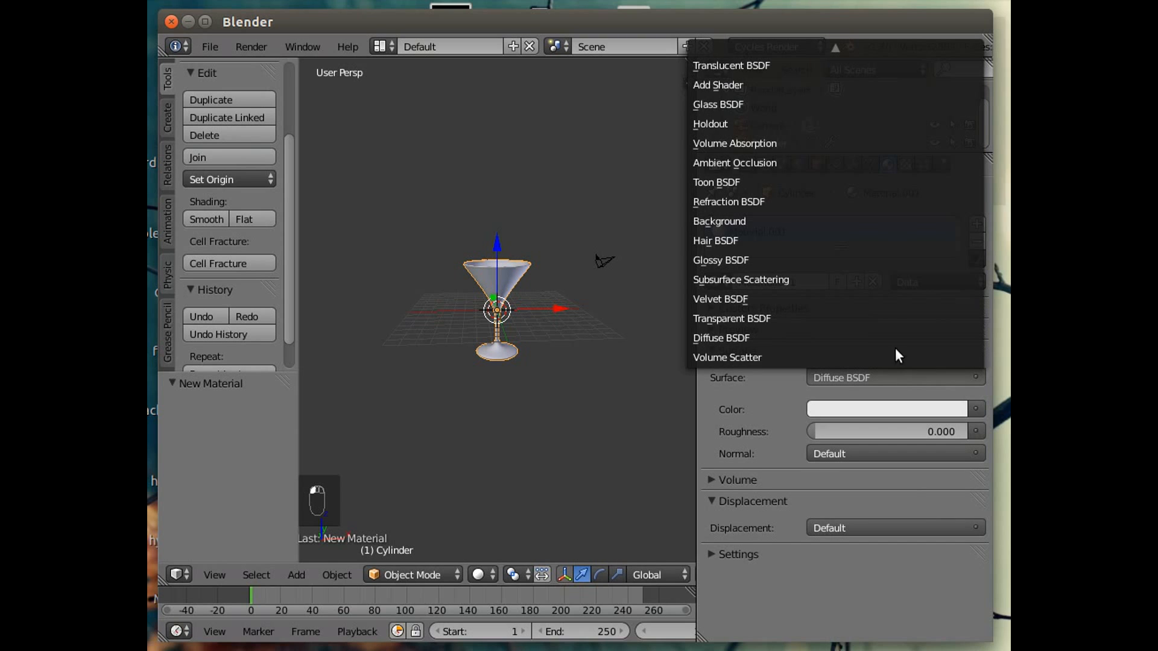
pyautogui.click(746, 100)
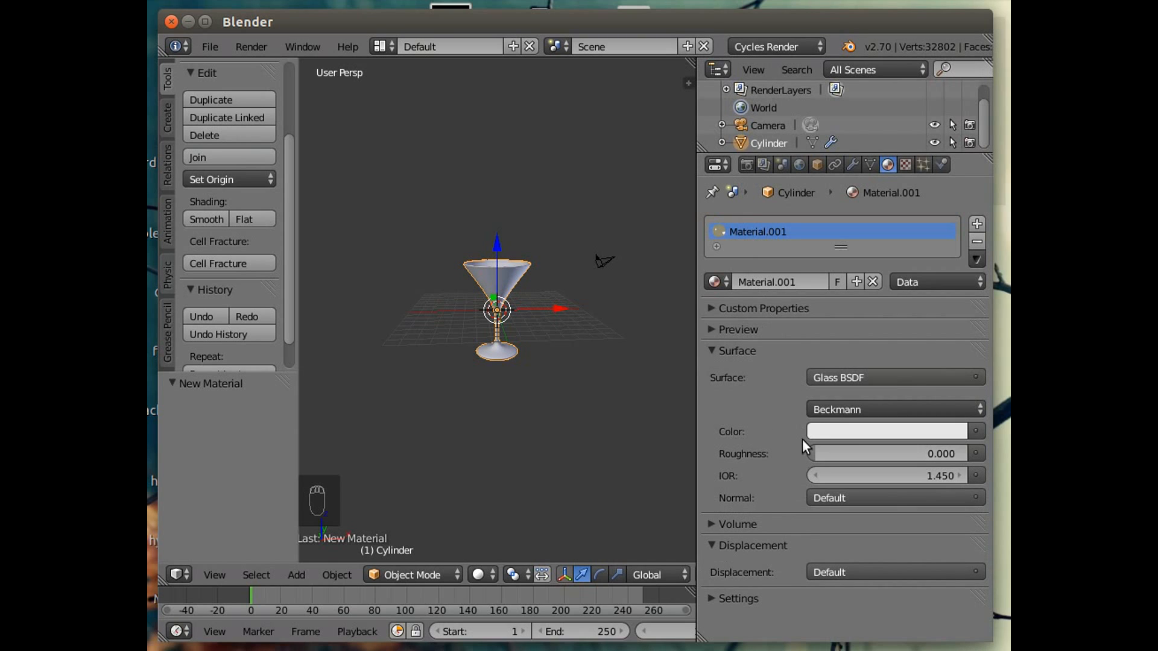
# Give the glass material color a slight blue tint.
pyautogui.click(869, 432)
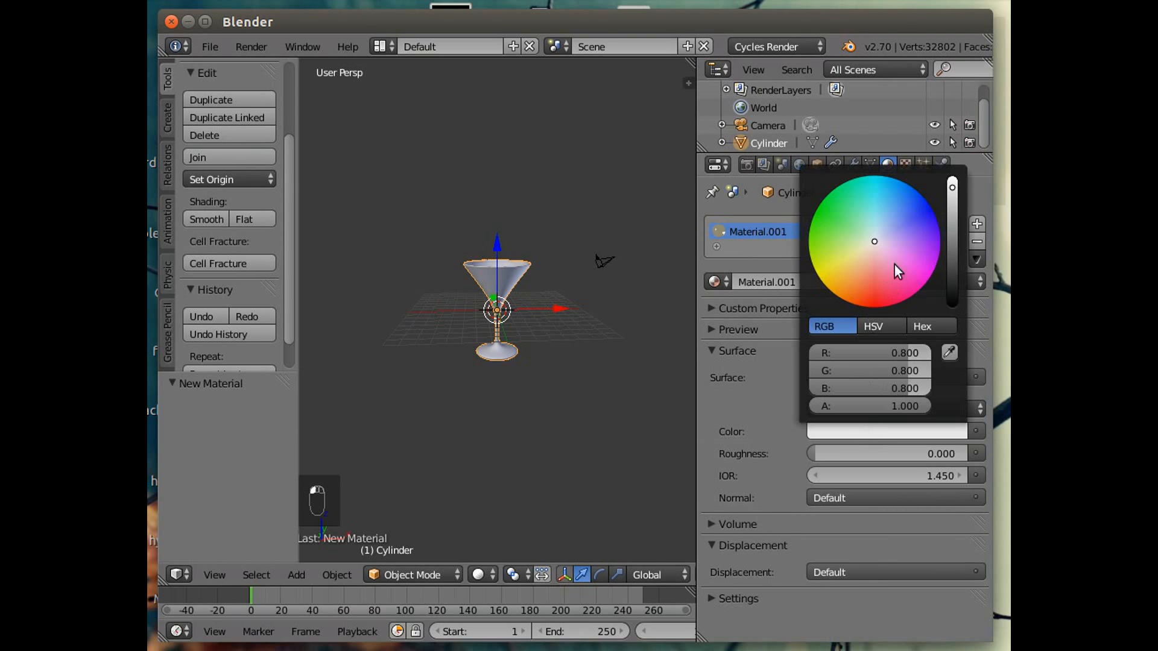
pyautogui.click(879, 236)
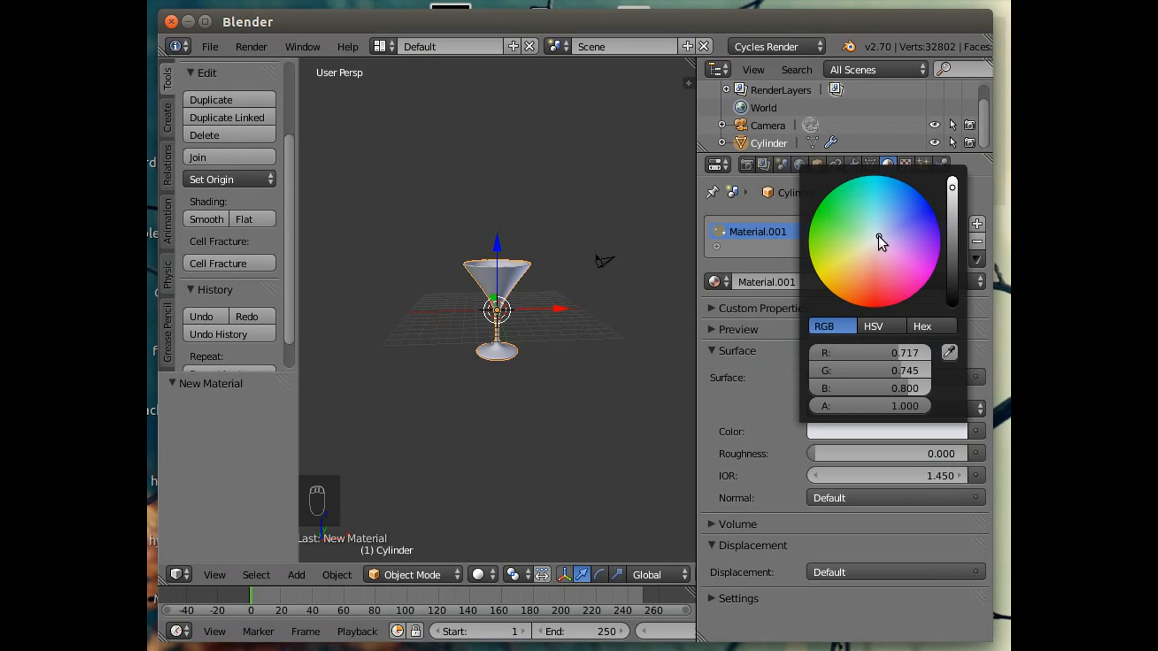
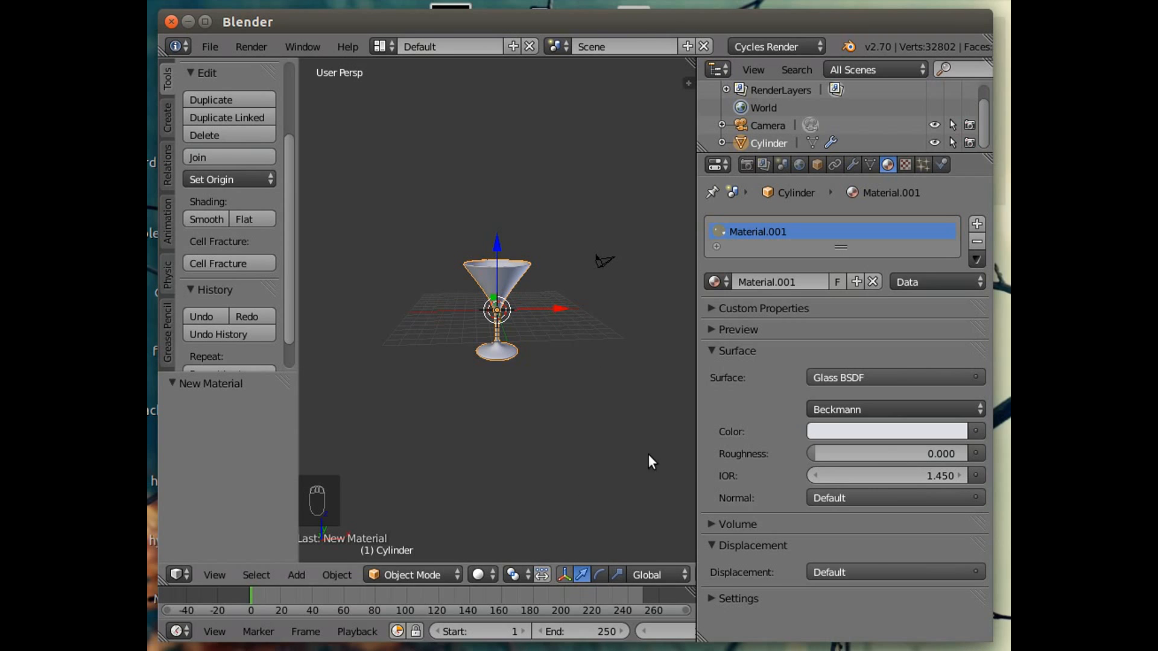
# Collapse the material's Surface panel and look through the scene camera.
pyautogui.click(711, 351)
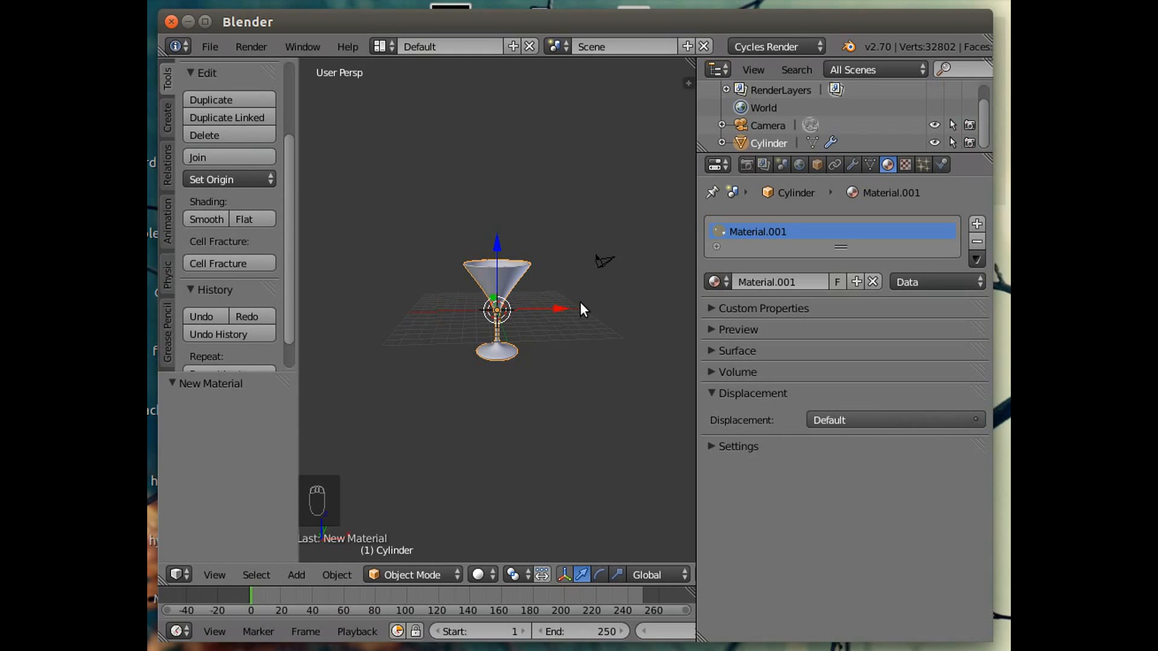
pyautogui.click(212, 574)
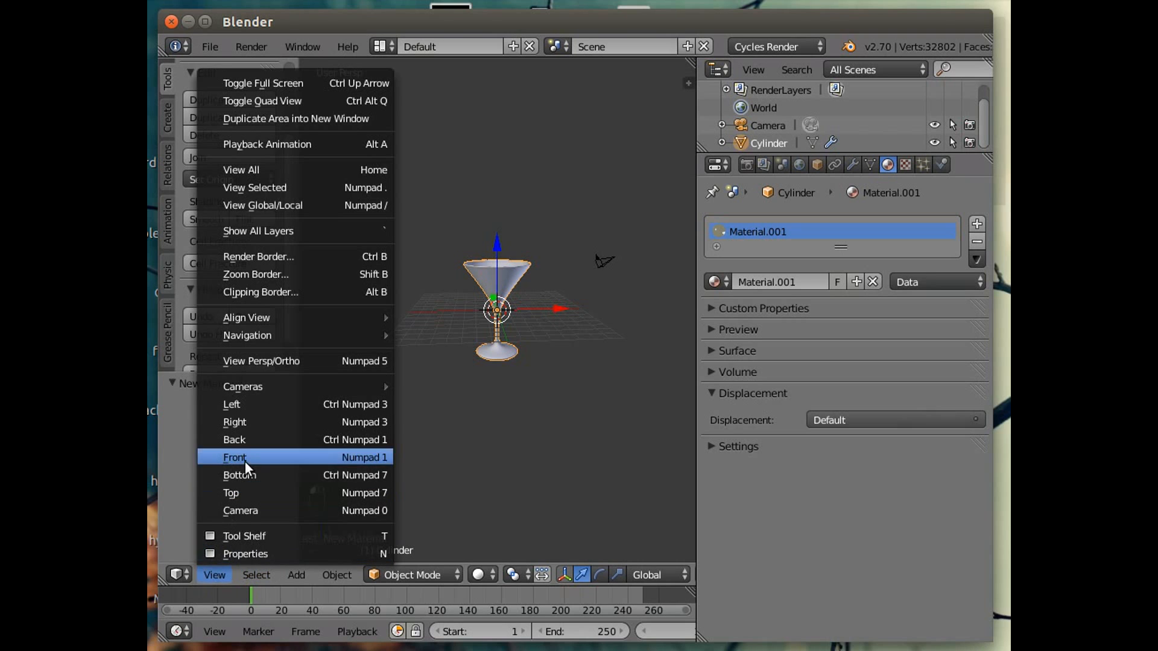
pyautogui.click(243, 512)
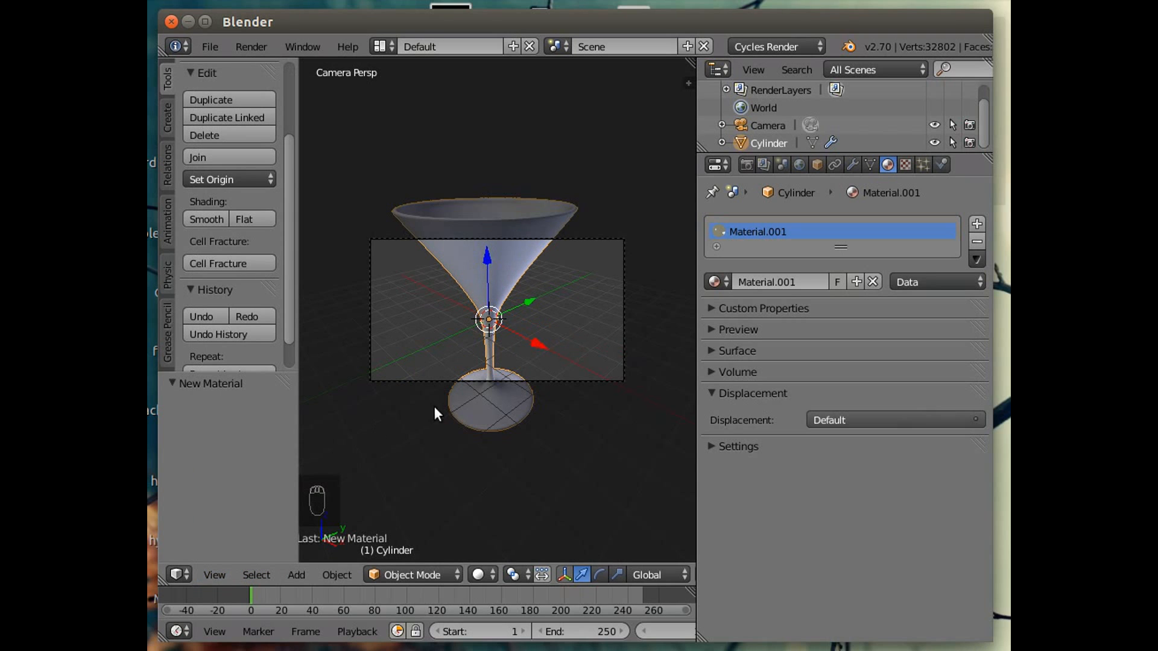
# In top orthographic view, select the camera and move it along the Y and X axes closer to the glass.
pyautogui.click(220, 575)
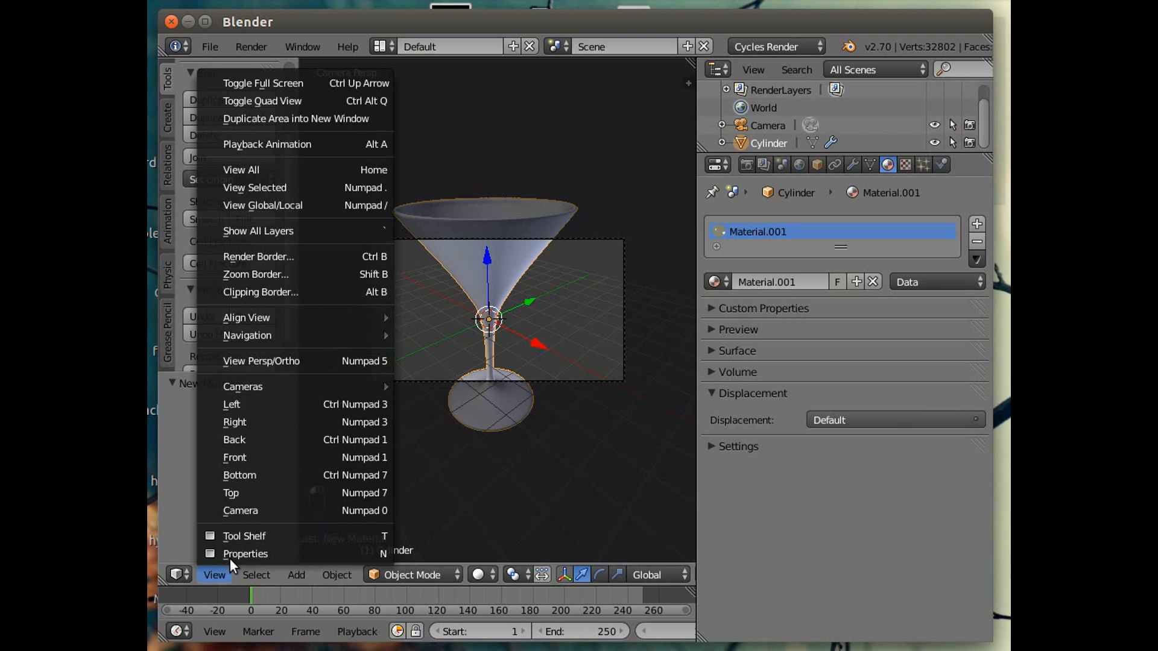
pyautogui.click(249, 497)
pyautogui.scroll(-1, 563, 353)
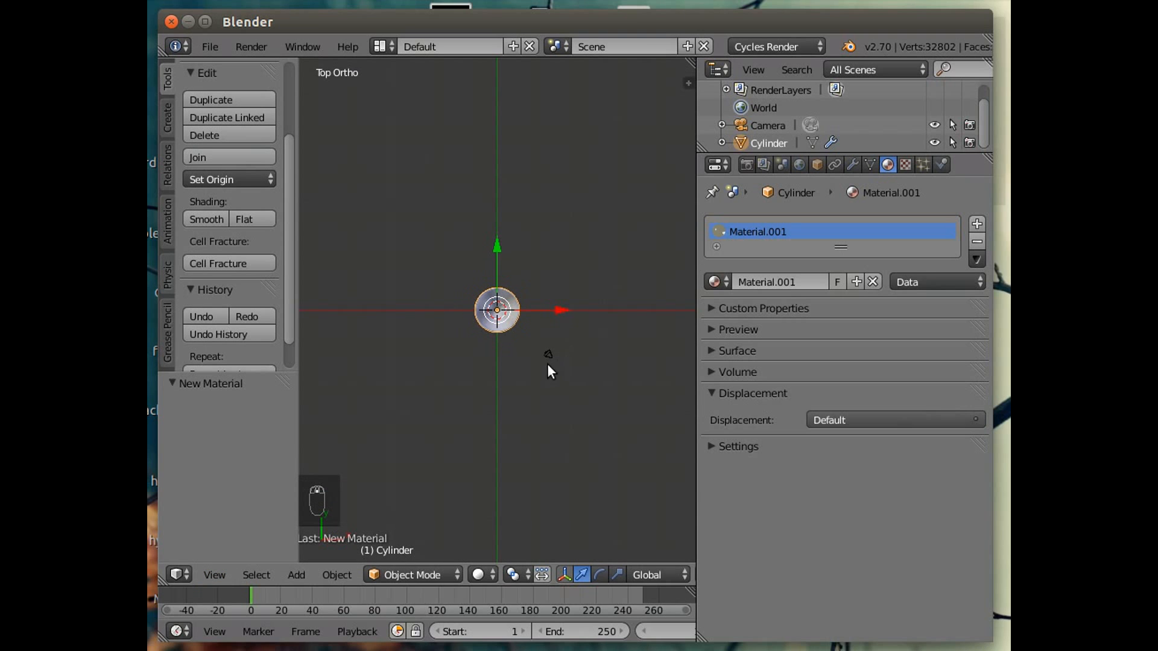
pyautogui.rightClick(547, 353)
pyautogui.moveTo(614, 354); pyautogui.dragTo(690, 362)
pyautogui.moveTo(627, 296); pyautogui.dragTo(631, 399)
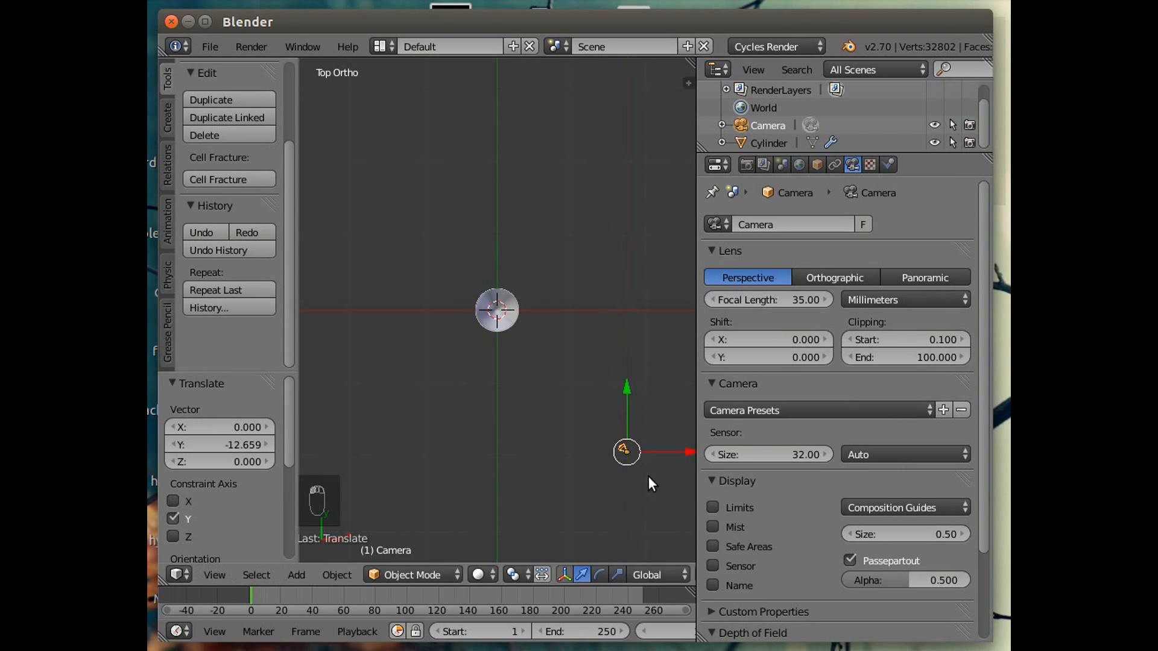
pyautogui.moveTo(685, 452); pyautogui.dragTo(733, 453)
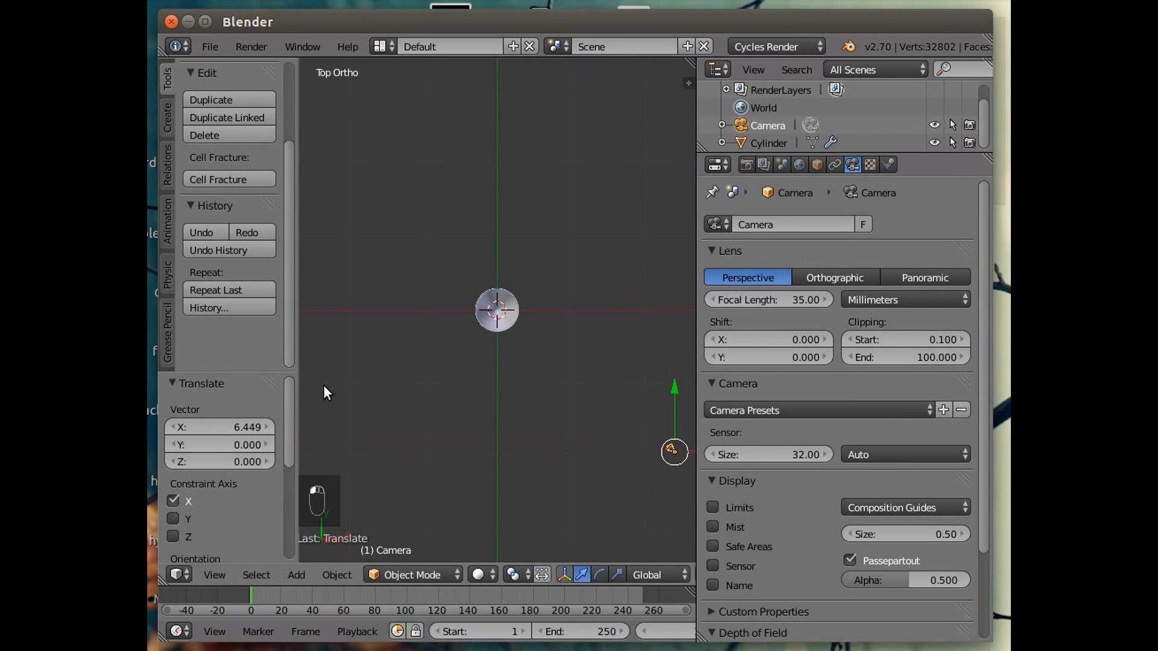
pyautogui.moveTo(668, 390); pyautogui.dragTo(671, 411)
# Switch back to the camera view and move the camera freely until the glass is framed.
pyautogui.click(212, 576)
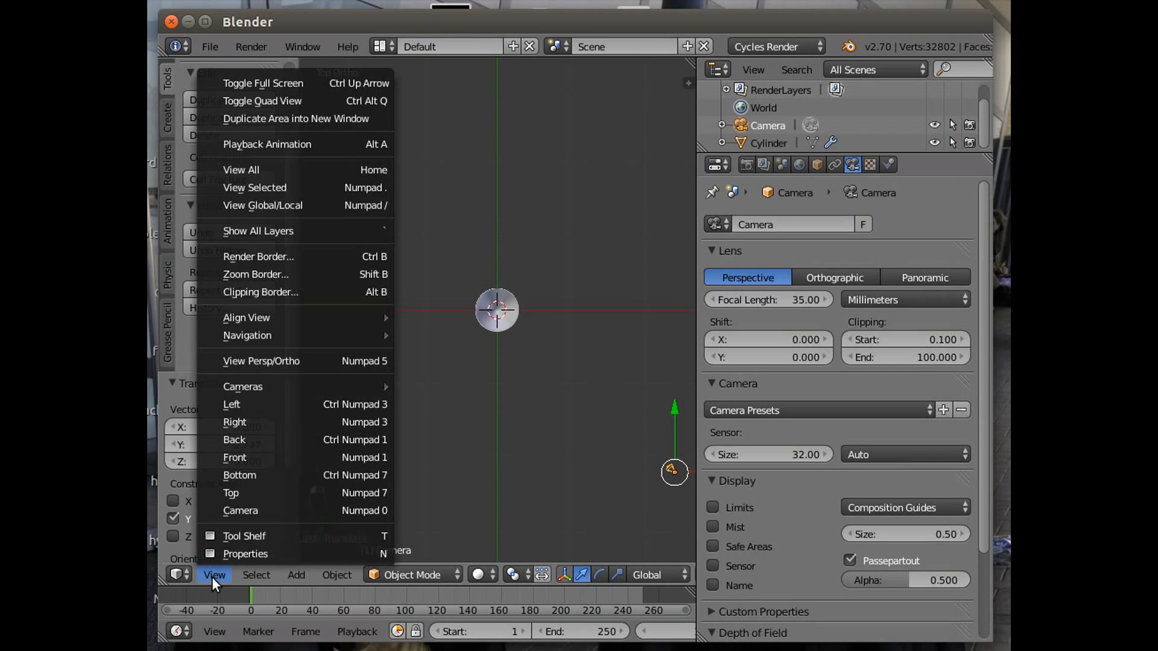
pyautogui.click(237, 505)
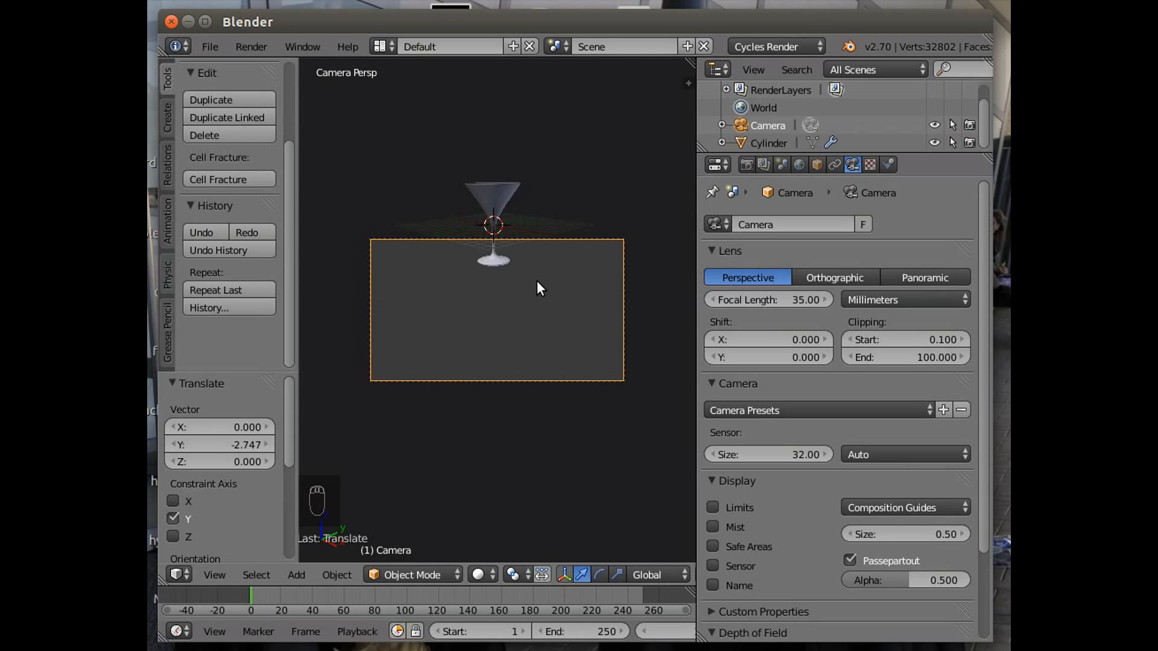
pyautogui.press('g')
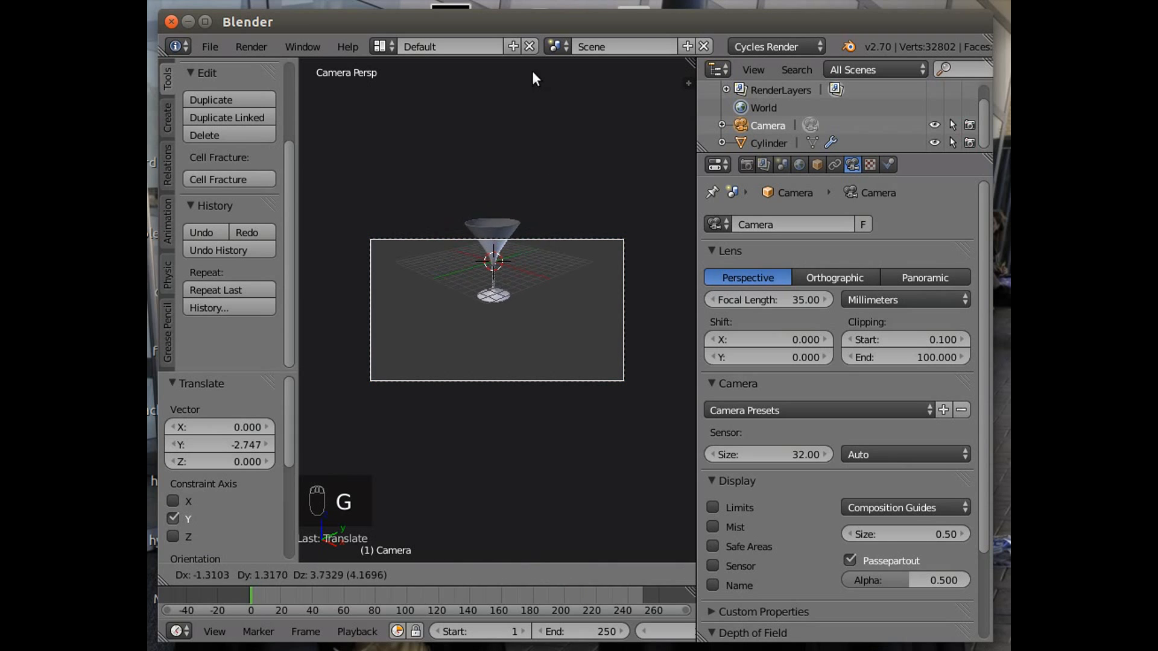
pyautogui.click(532, 547)
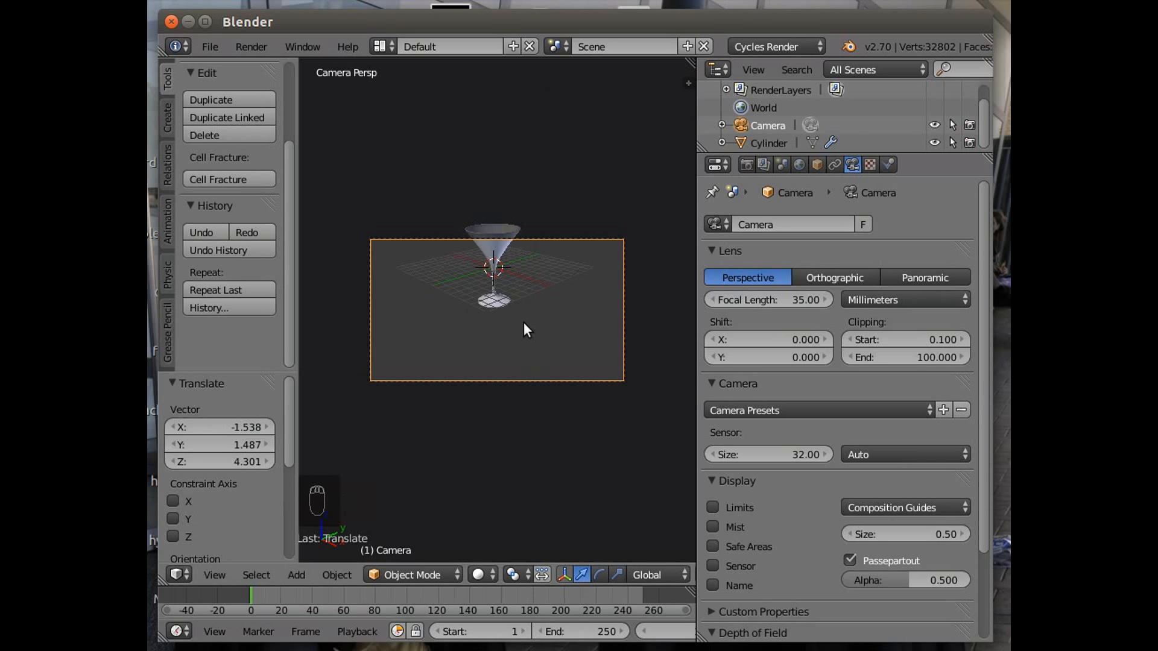
pyautogui.press('g')
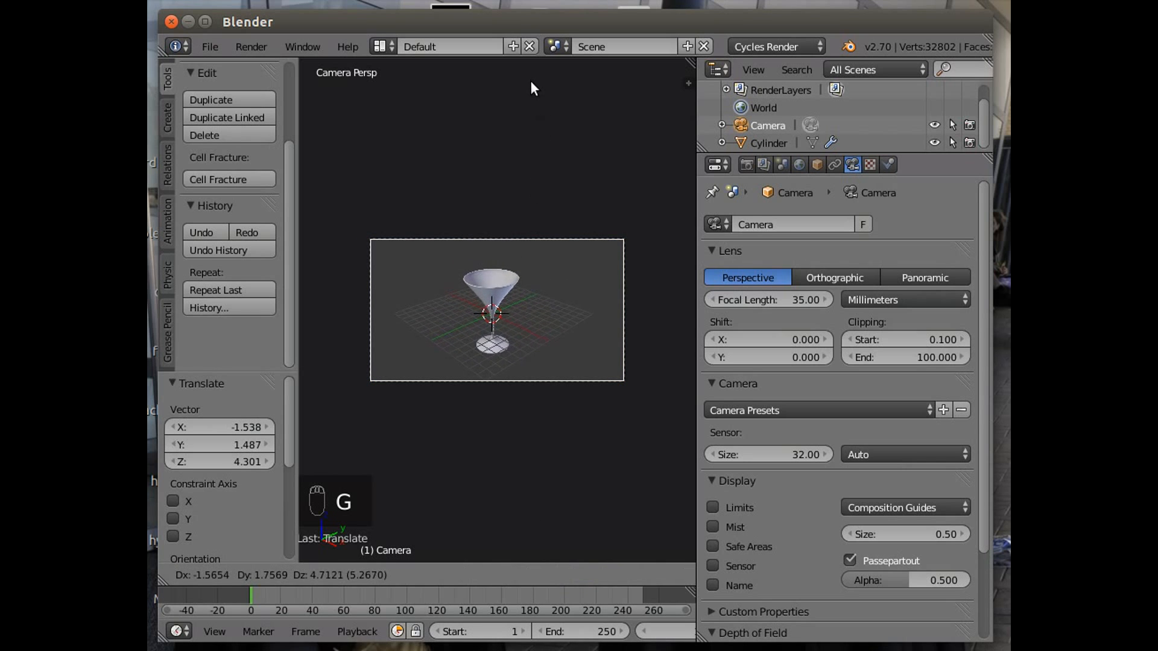
pyautogui.click(526, 113)
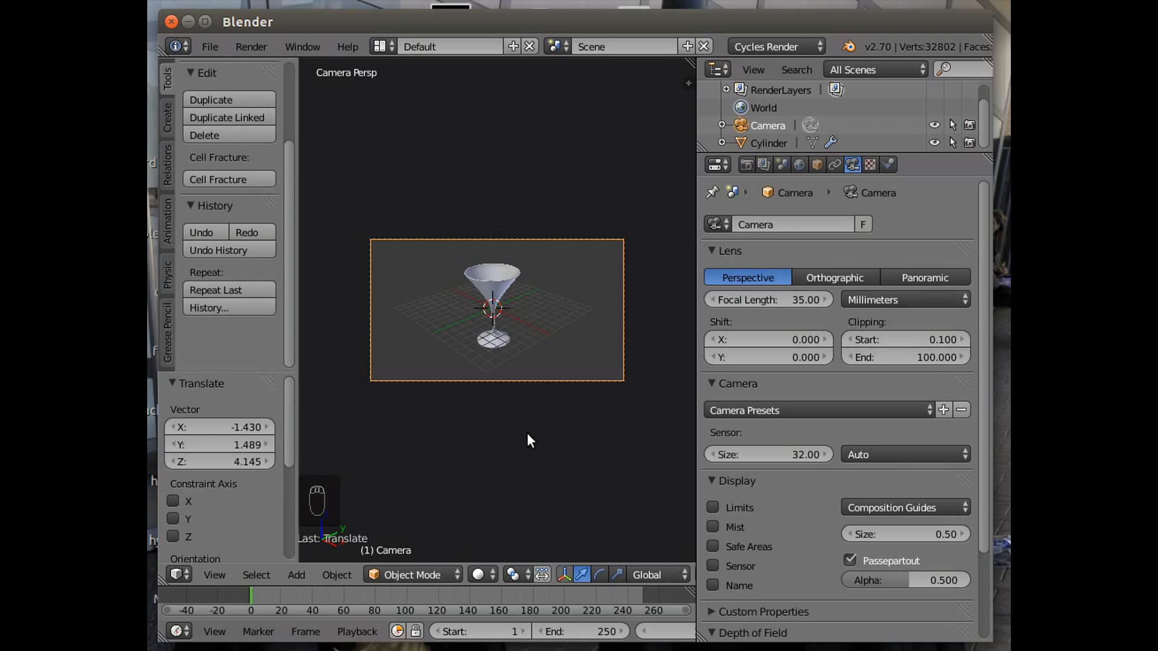
# Insert a LocRot keyframe for the camera at the current frame.
pyautogui.click(168, 208)
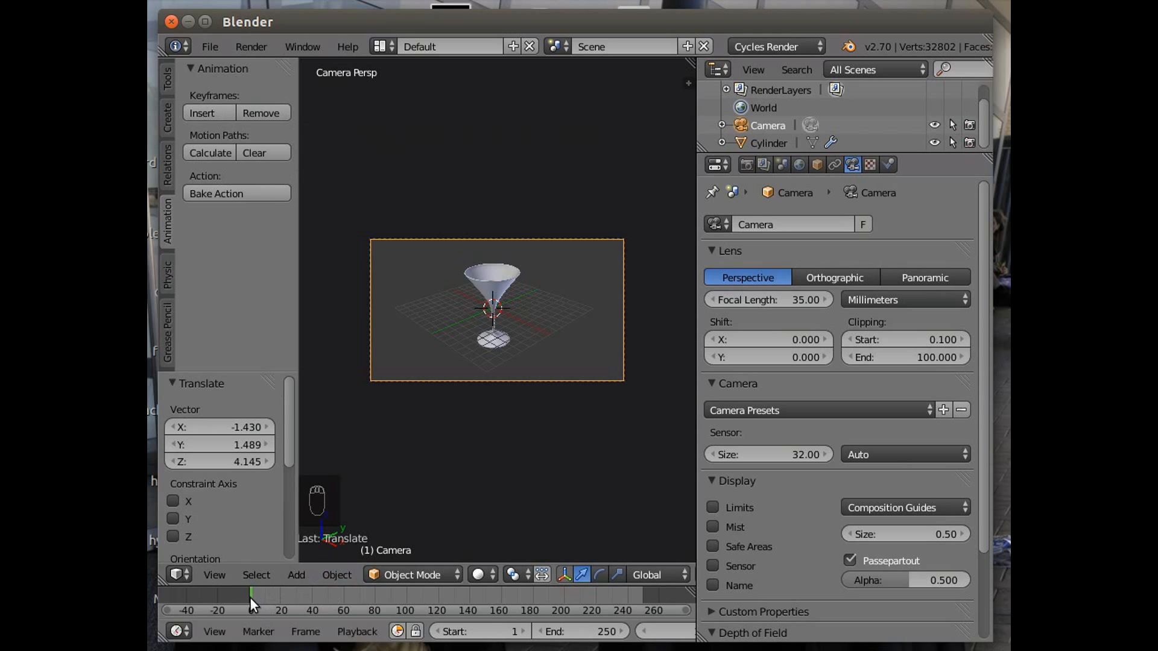
pyautogui.click(201, 110)
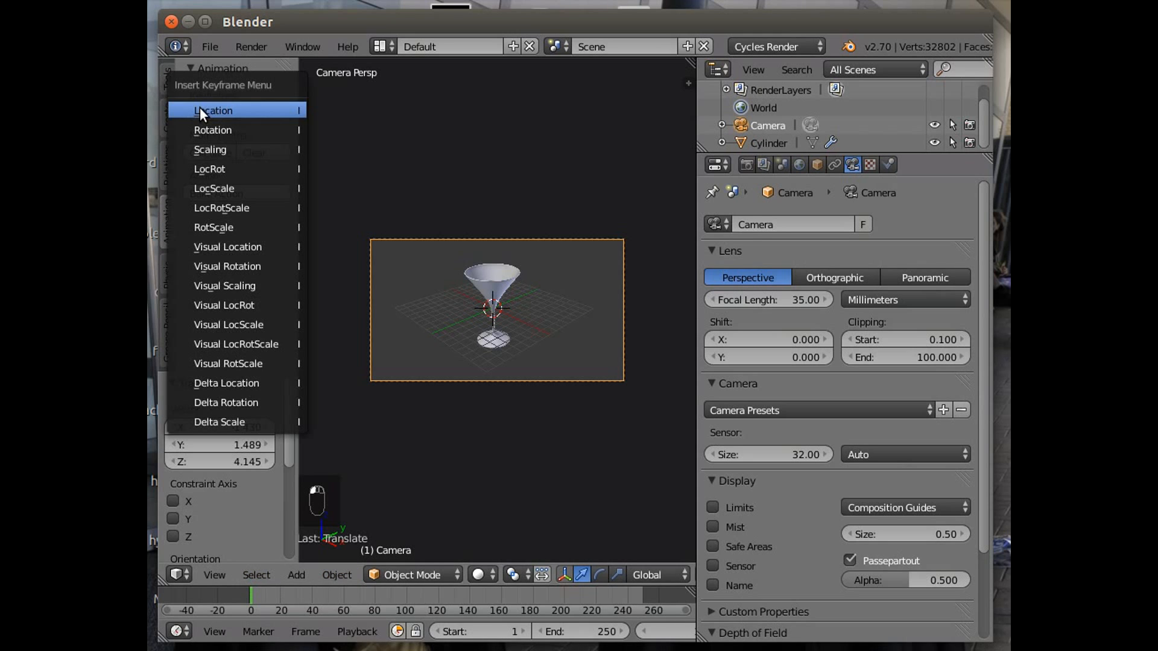
pyautogui.click(229, 168)
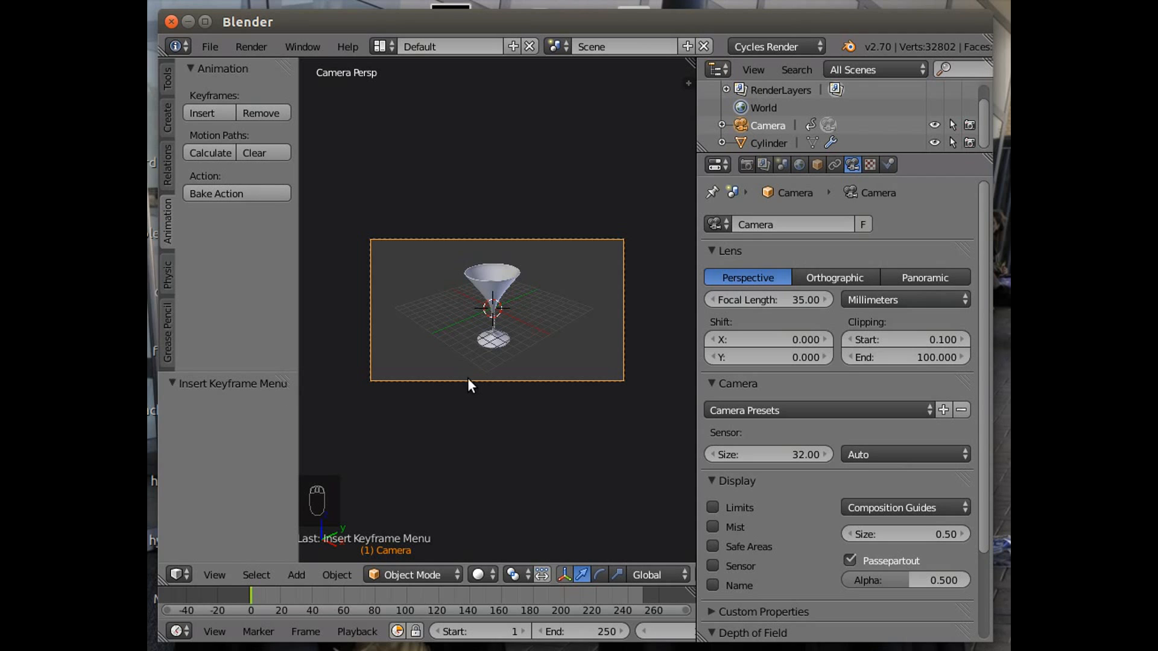
# Move the camera to a new position and set the animation start frame to 0.
pyautogui.press('g')
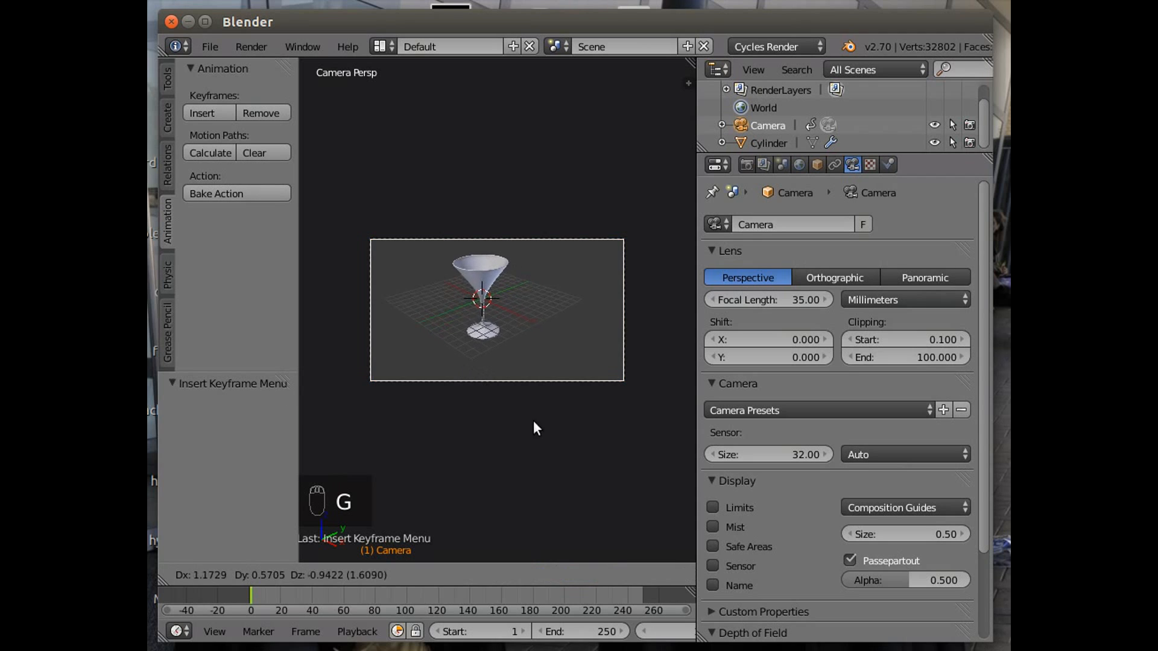
pyautogui.click(638, 60)
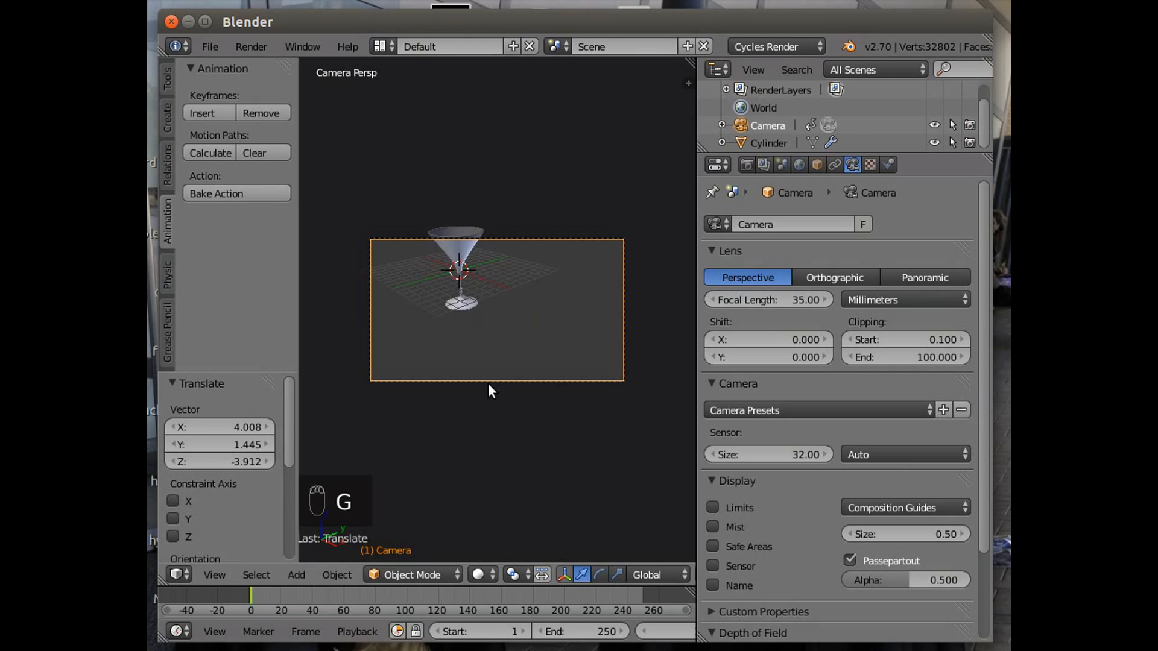
pyautogui.click(522, 632)
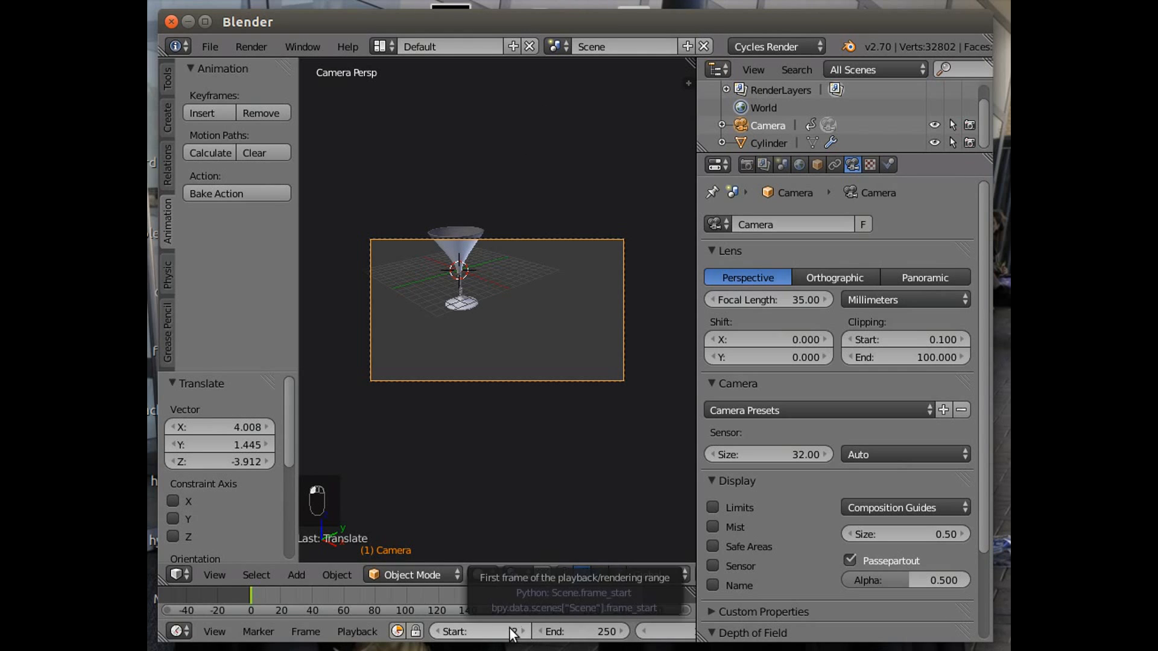
pyautogui.moveTo(465, 629); pyautogui.dragTo(445, 629)
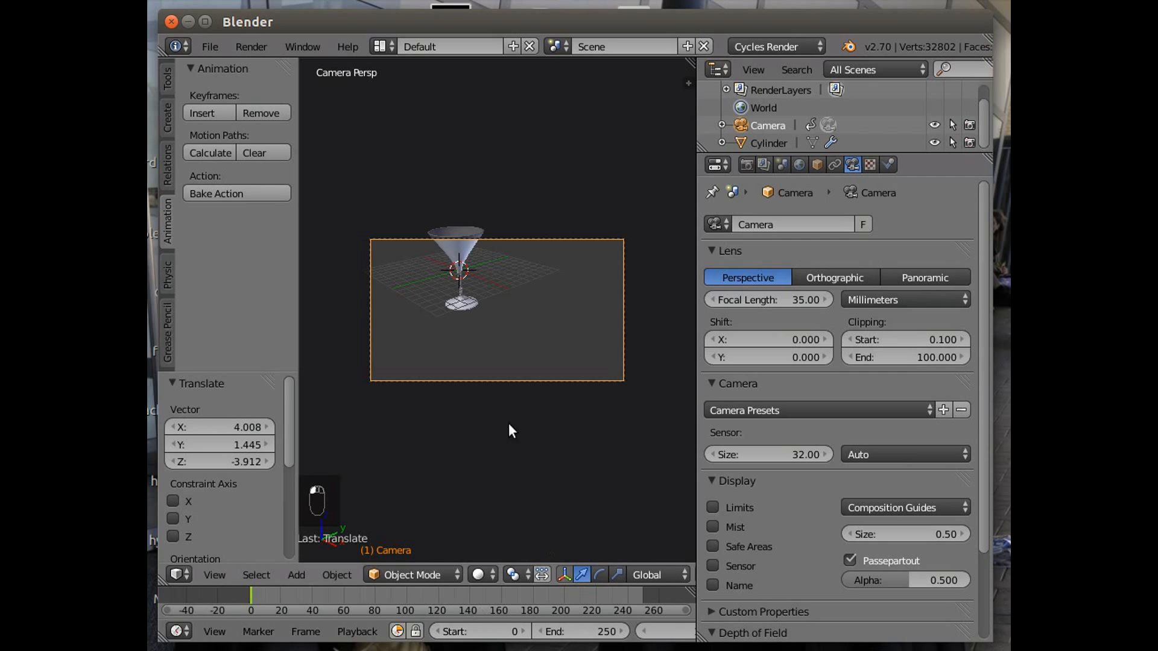
# Scrub the timeline to frame 5 and jump back to the start frame.
pyautogui.scroll(-3, 528, 458)
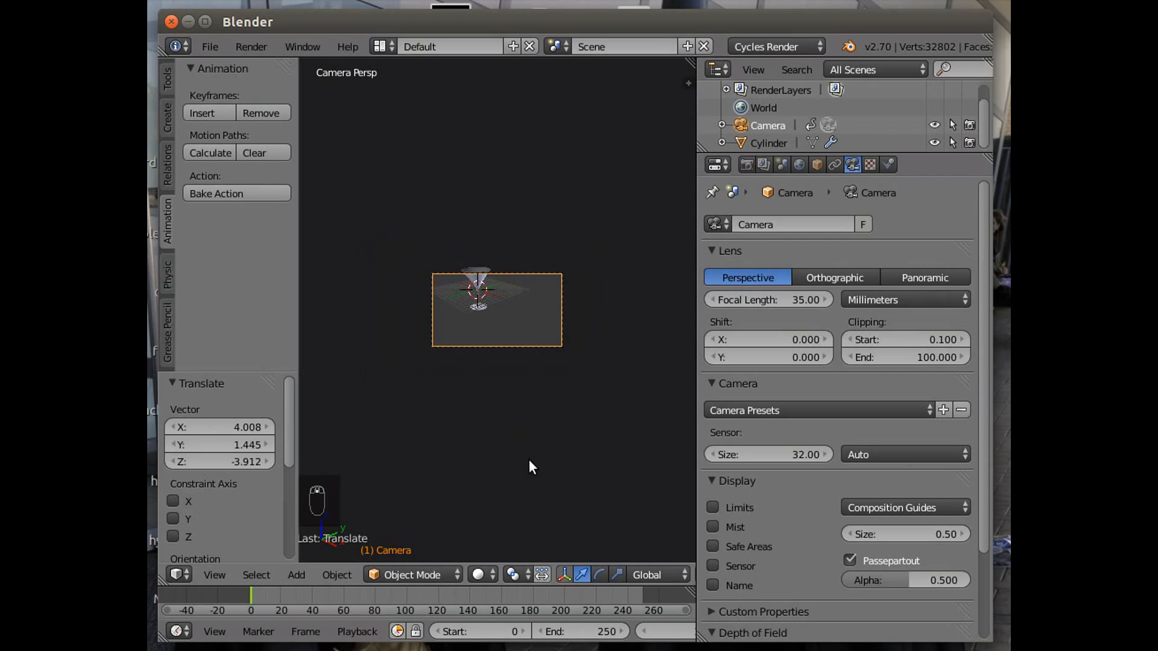
pyautogui.scroll(5, 529, 457)
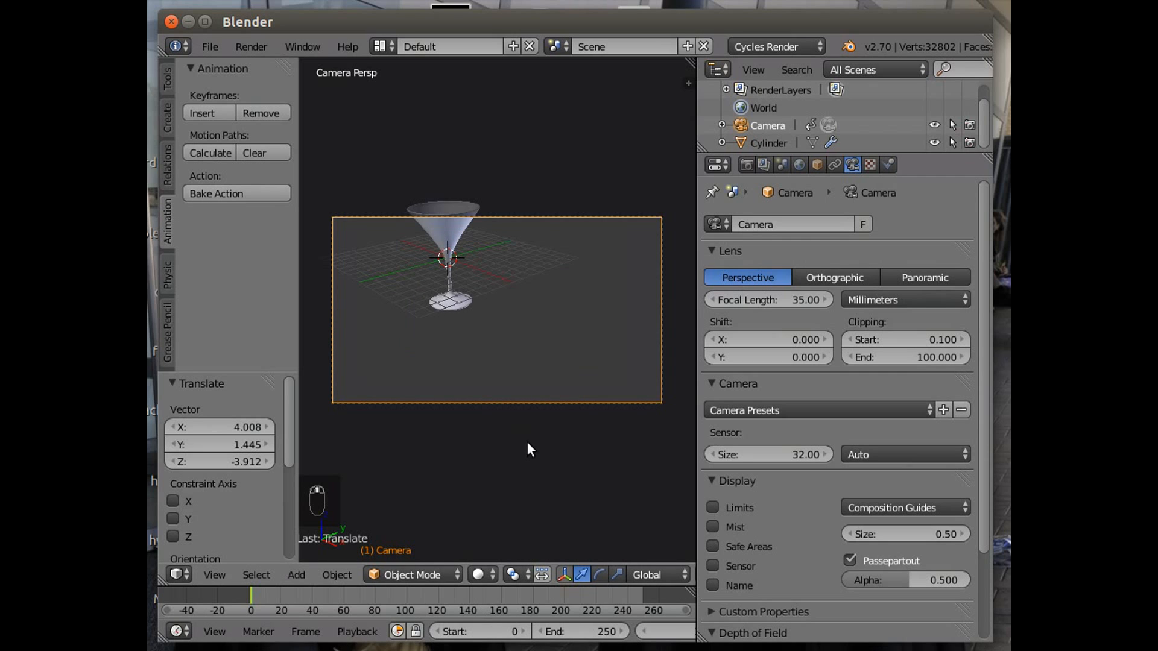
pyautogui.scroll(-2, 527, 442)
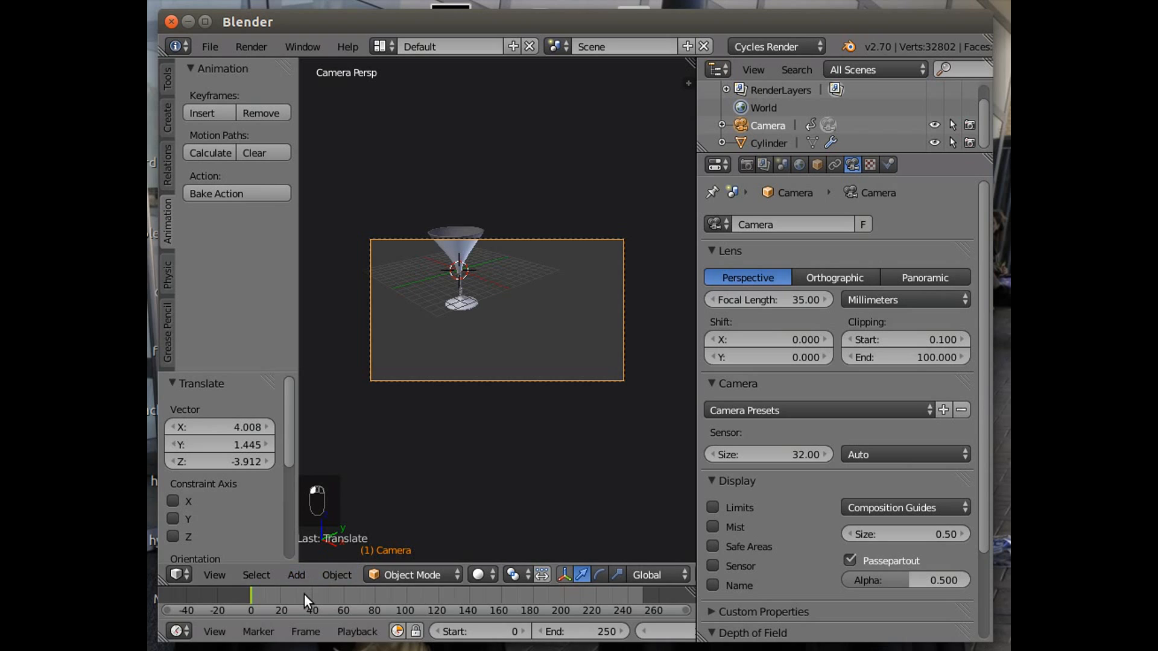
pyautogui.click(304, 595)
pyautogui.click(262, 591)
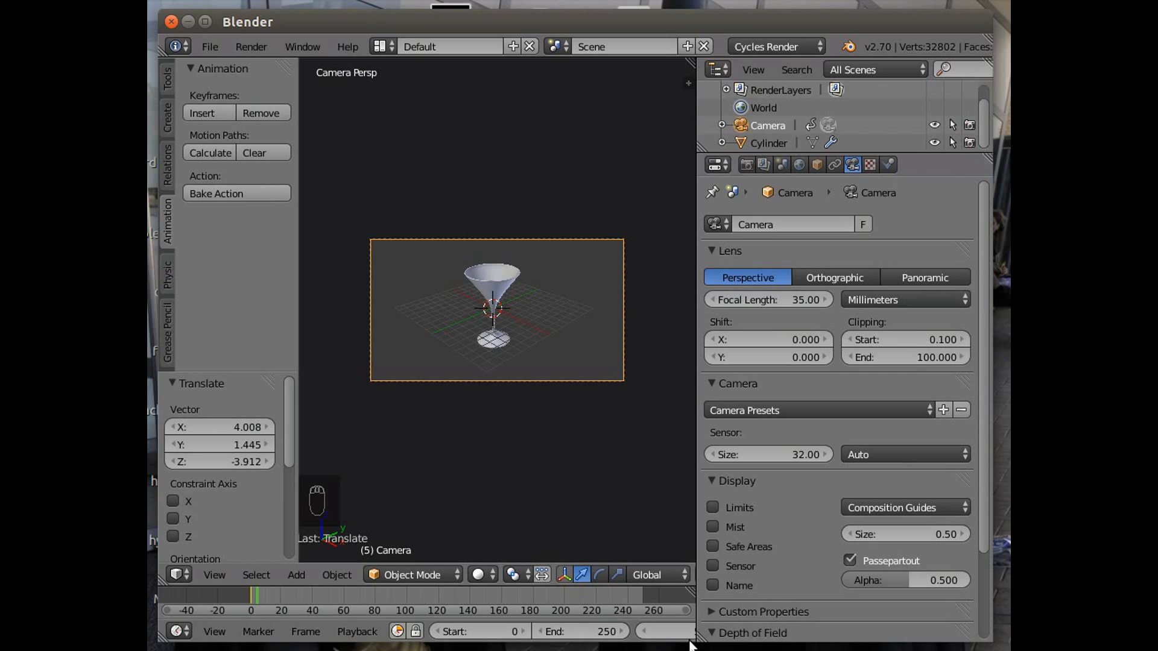
pyautogui.scroll(-3, 606, 631)
pyautogui.scroll(-5, 602, 627)
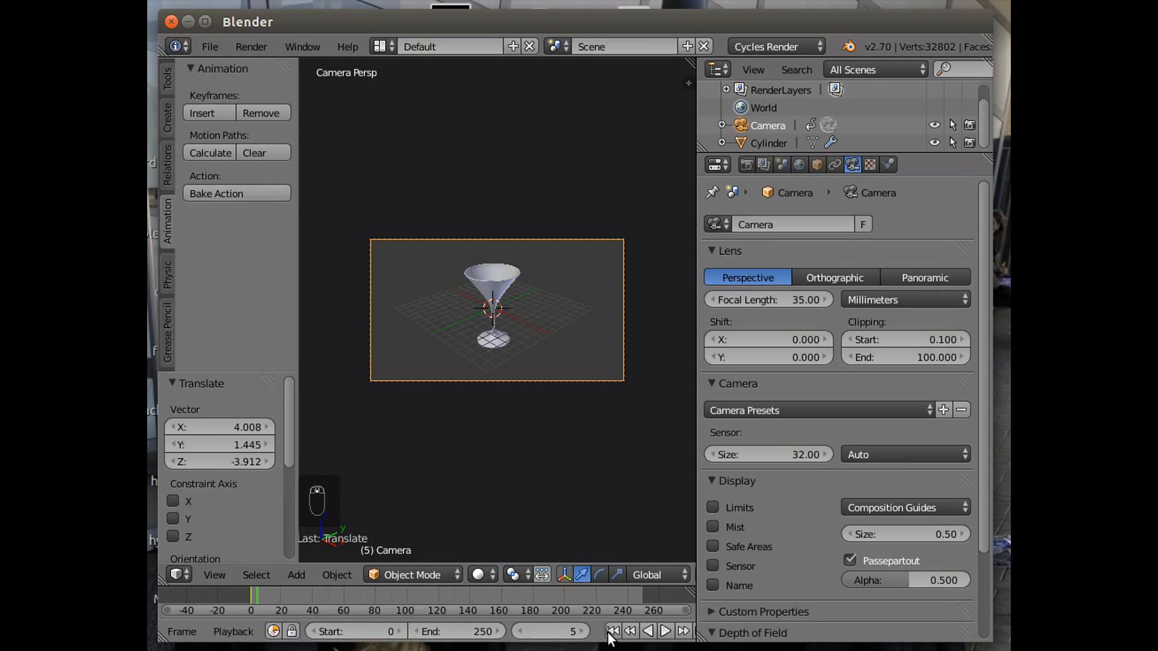
pyautogui.click(612, 631)
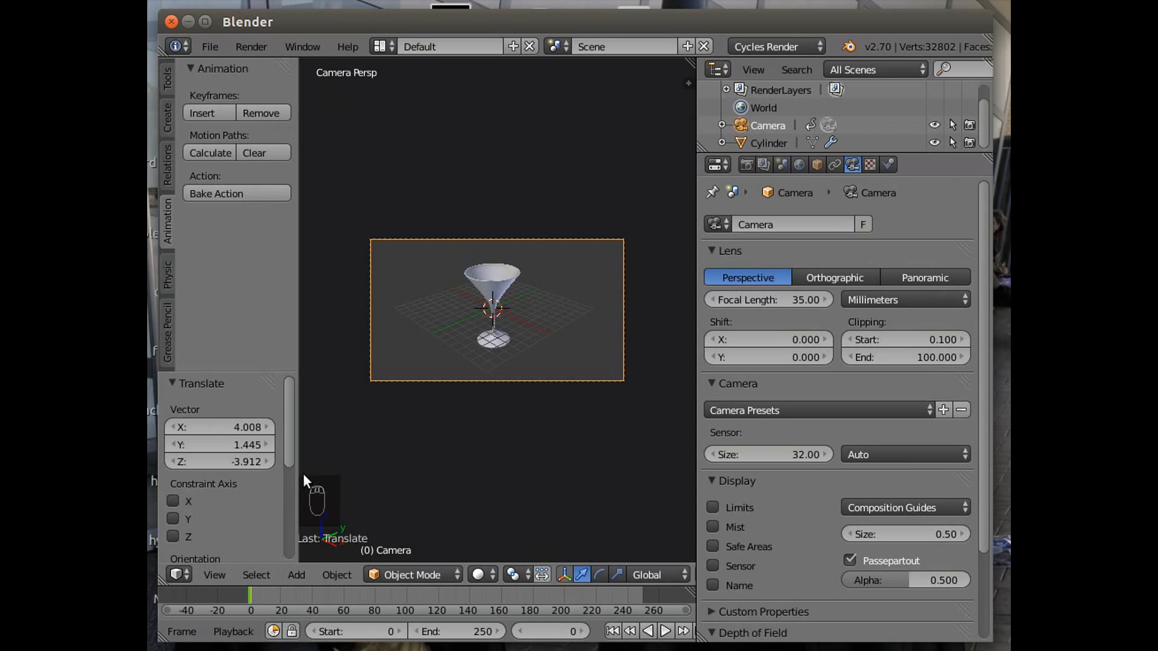
# Add a plane mesh to the scene.
pyautogui.click(338, 574)
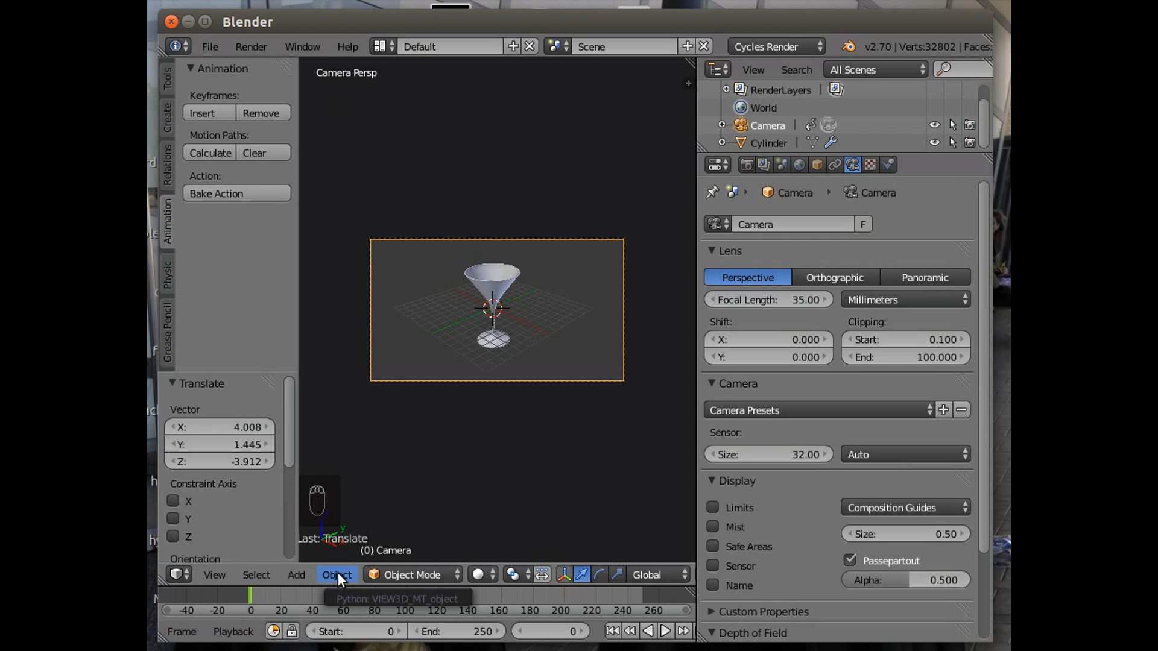
pyautogui.click(332, 577)
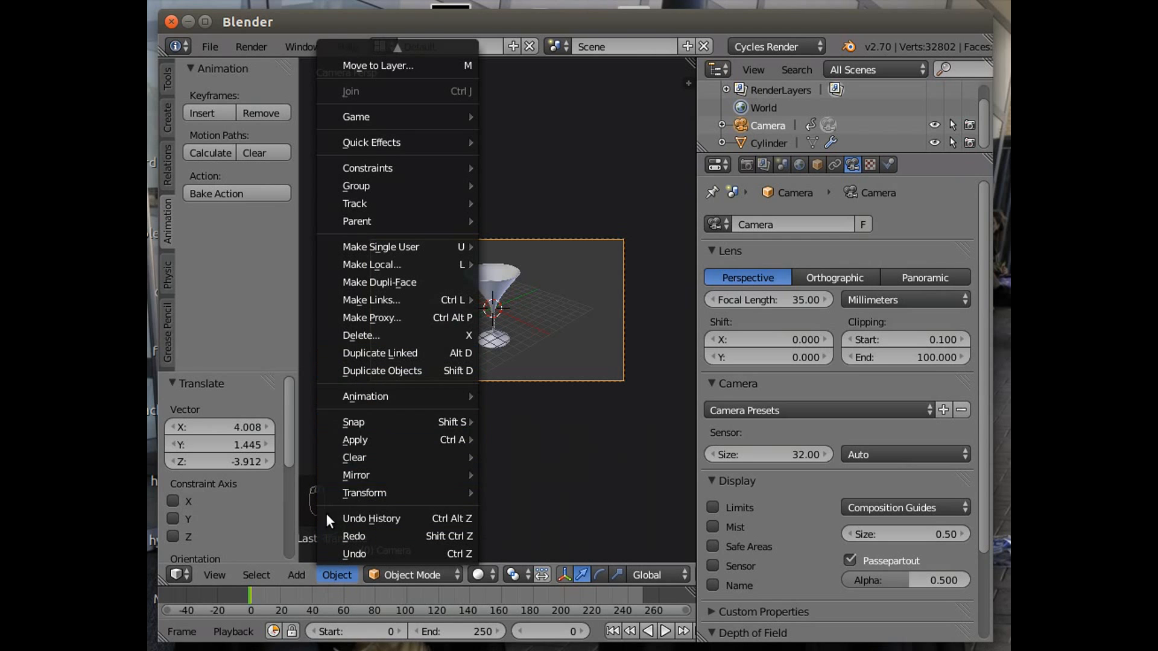
pyautogui.moveTo(296, 570)
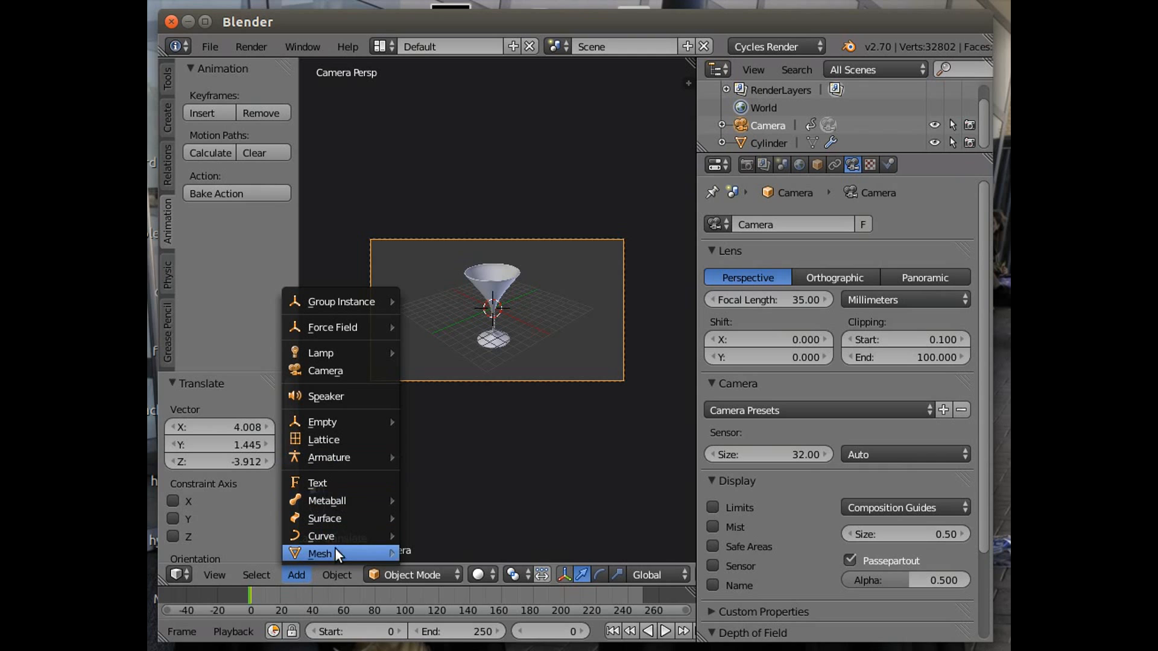
pyautogui.moveTo(334, 551)
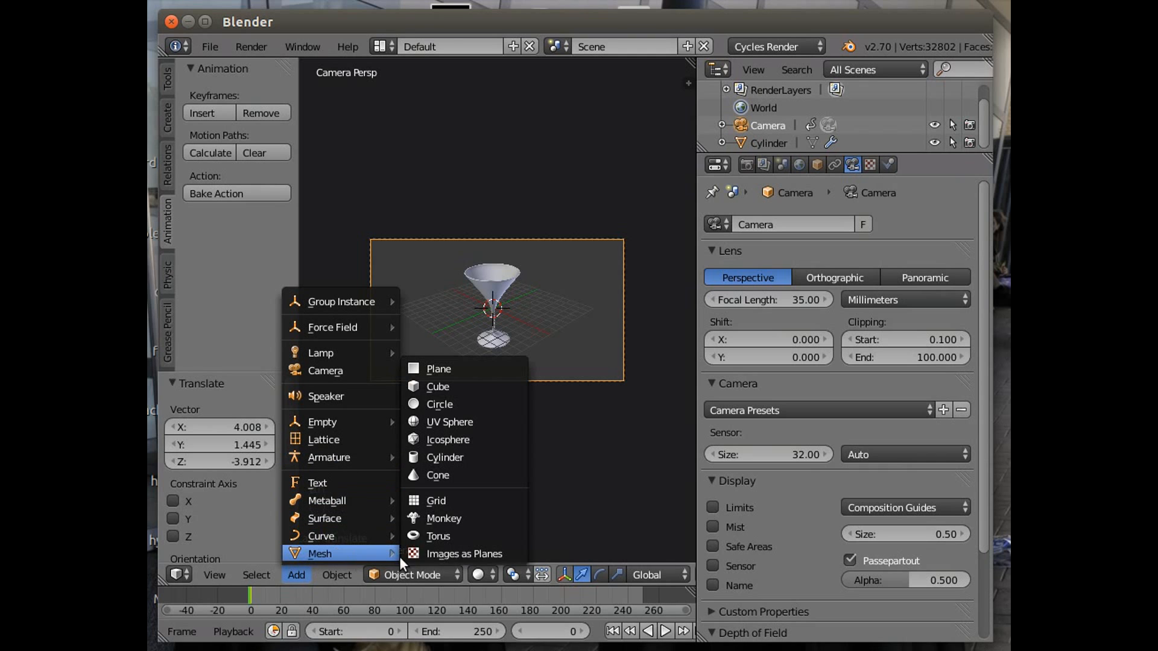
pyautogui.click(462, 367)
# Move the plane about 11.4 along negative X, 5.6 along negative Y and 10.9 up along Z.
pyautogui.press('g')
pyautogui.press('x')
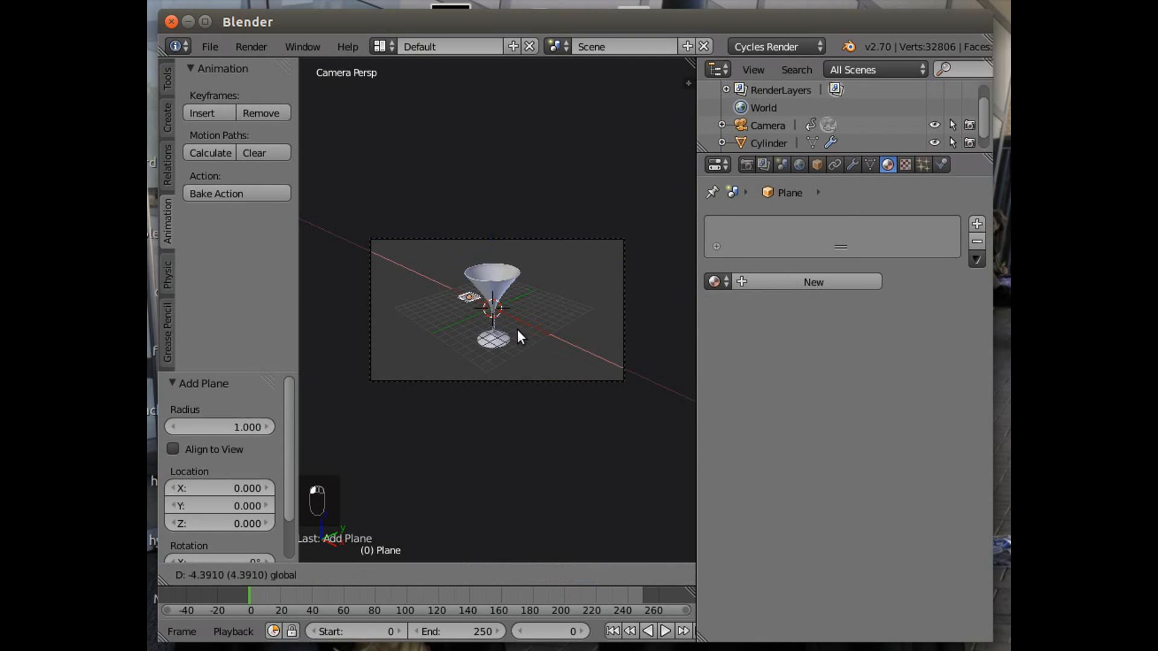
pyautogui.click(481, 326)
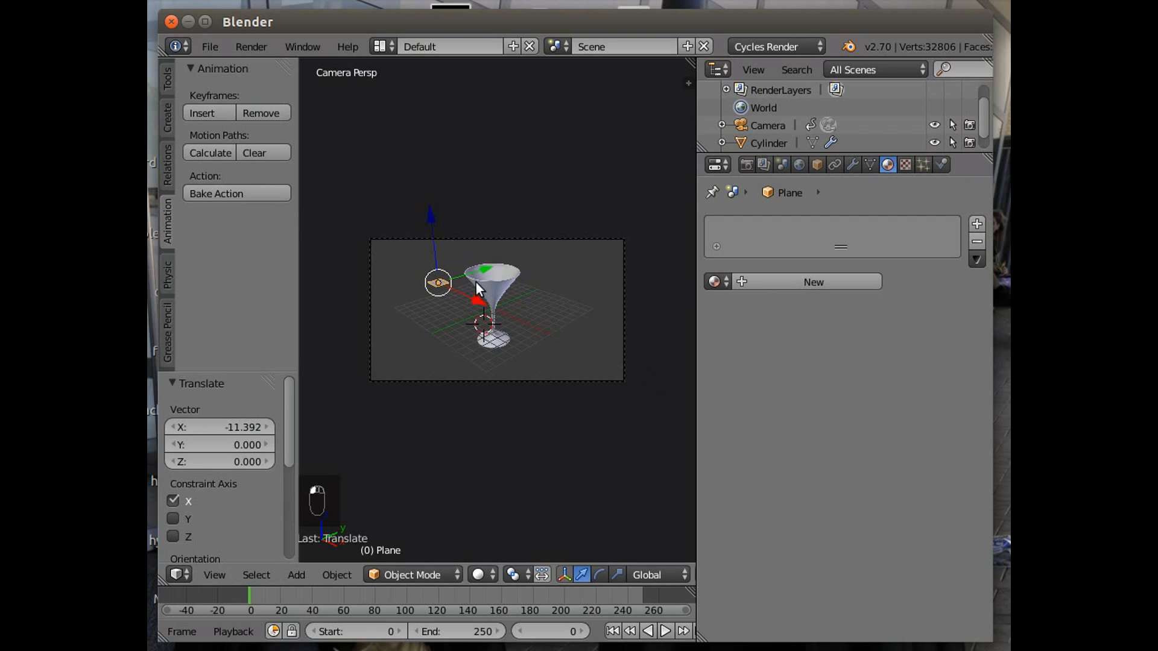
pyautogui.press('g')
pyautogui.press('y')
pyautogui.click(444, 280)
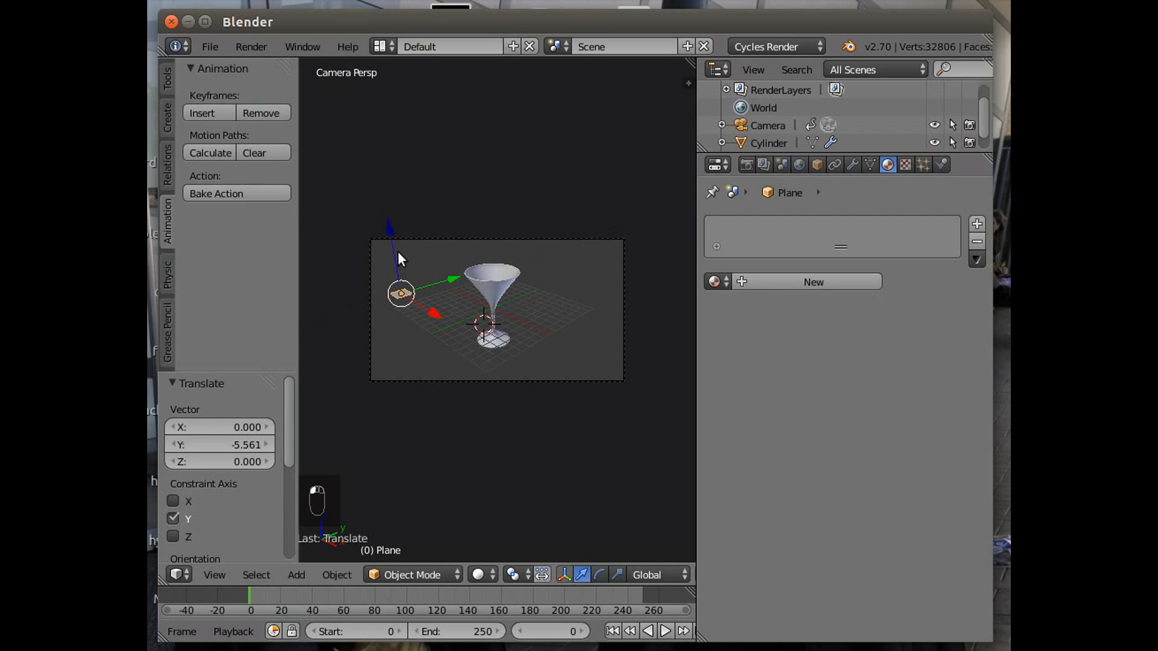
pyautogui.press('g')
pyautogui.press('z')
pyautogui.click(368, 144)
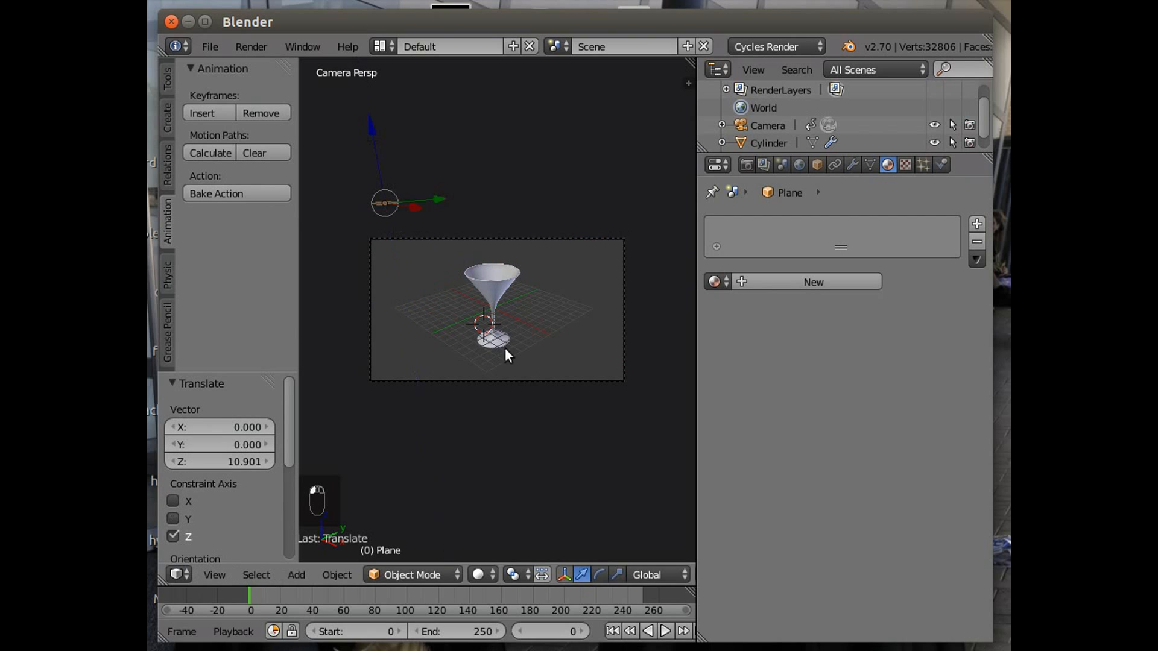
# Rotate the plane about 35° around the X axis.
pyautogui.click(599, 574)
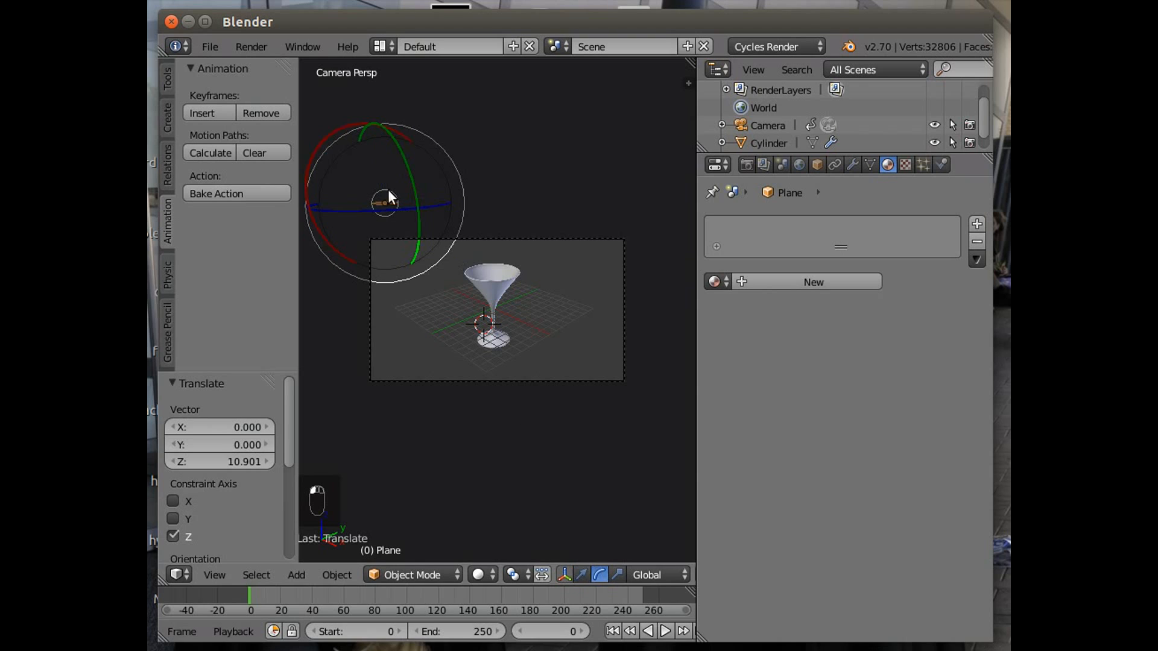
pyautogui.moveTo(310, 193); pyautogui.dragTo(314, 246)
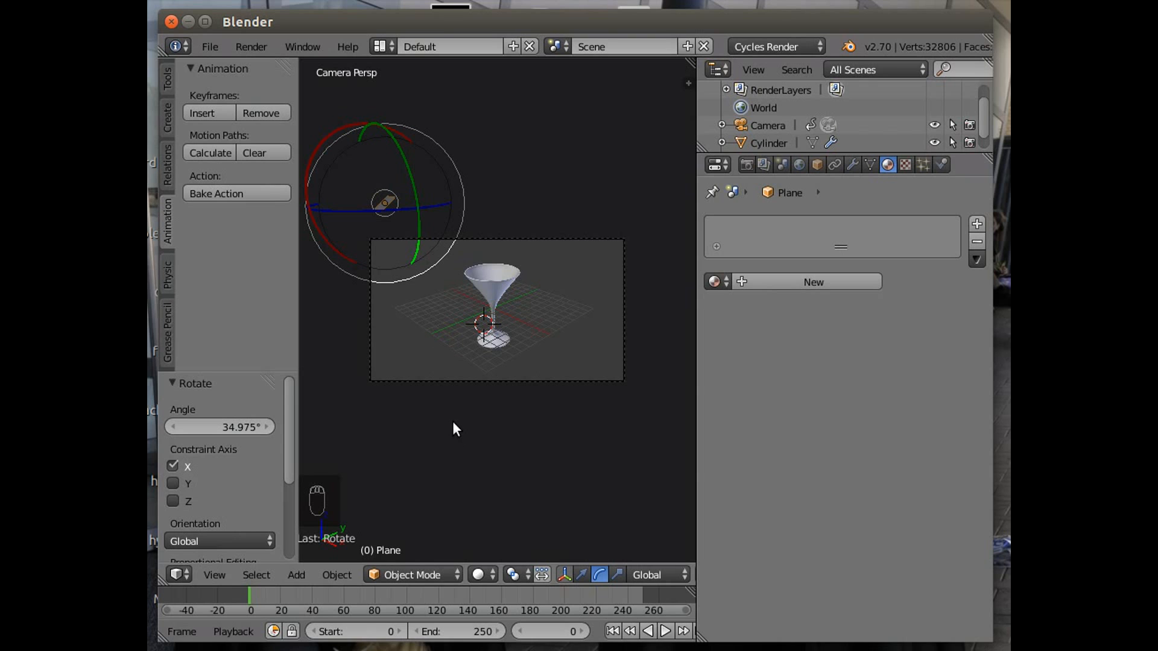
# Scale the light plane up by about 2.18.
pyautogui.press('s')
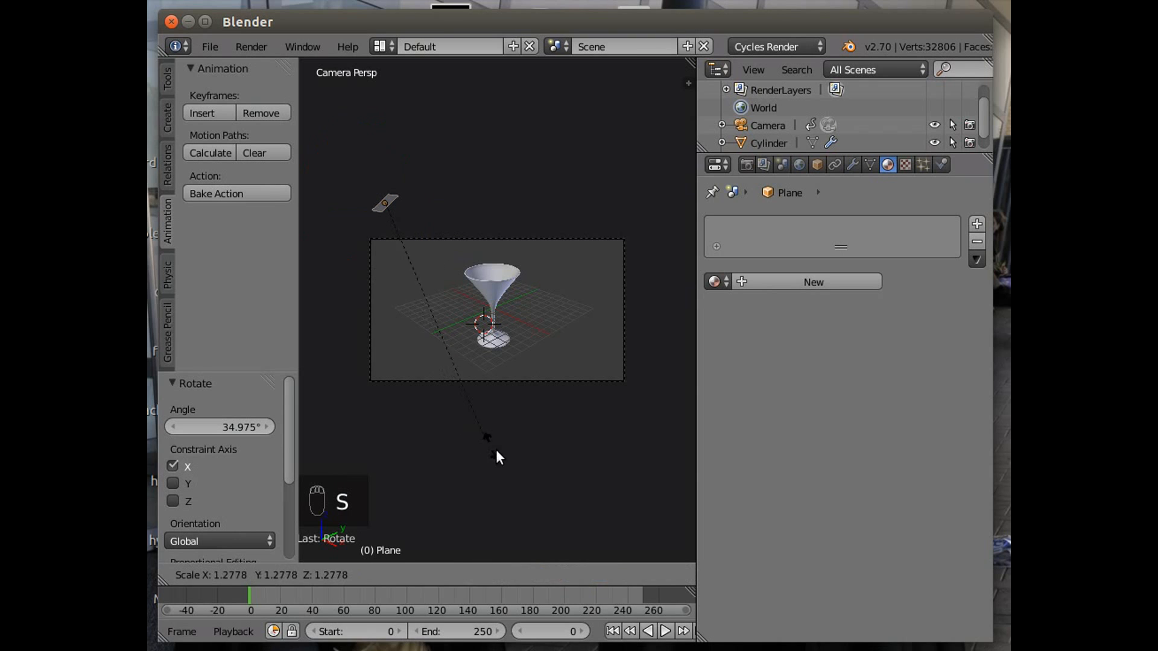
pyautogui.click(634, 77)
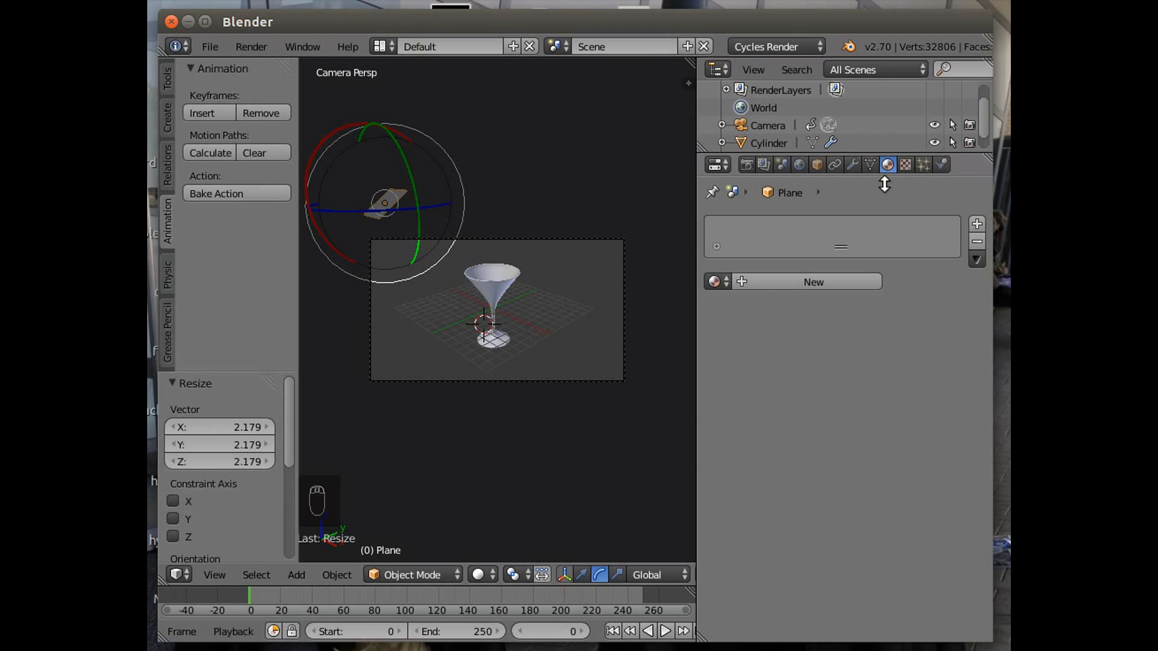
# Create a new material for the light plane and switch its surface shader to Emission.
pyautogui.click(747, 281)
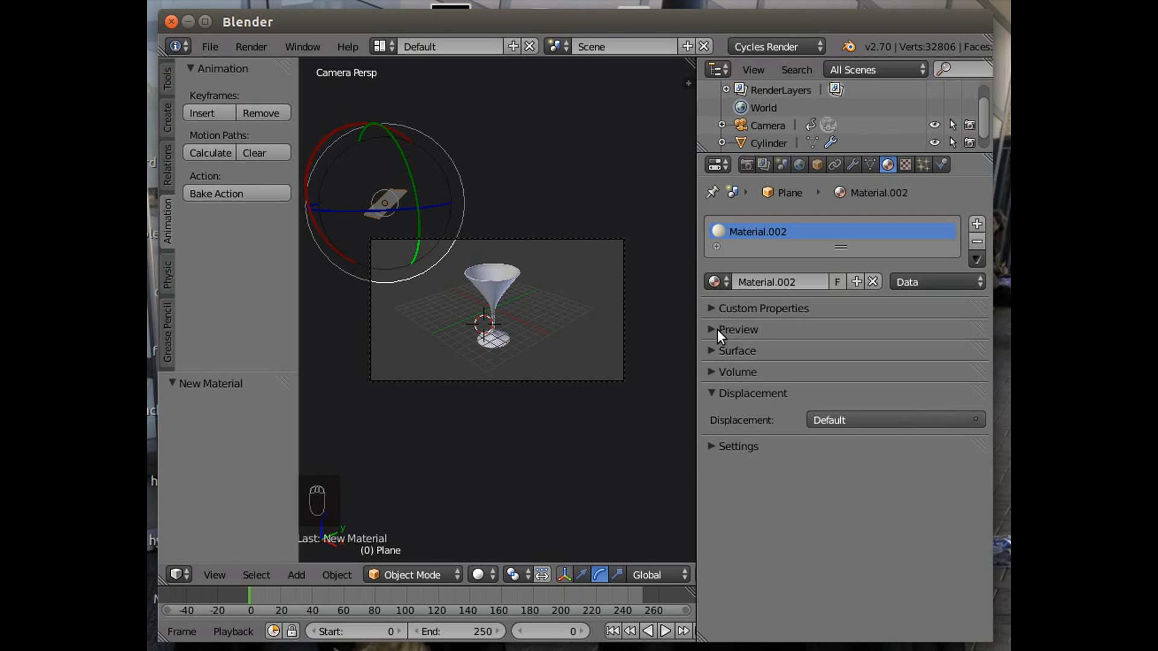
pyautogui.click(715, 346)
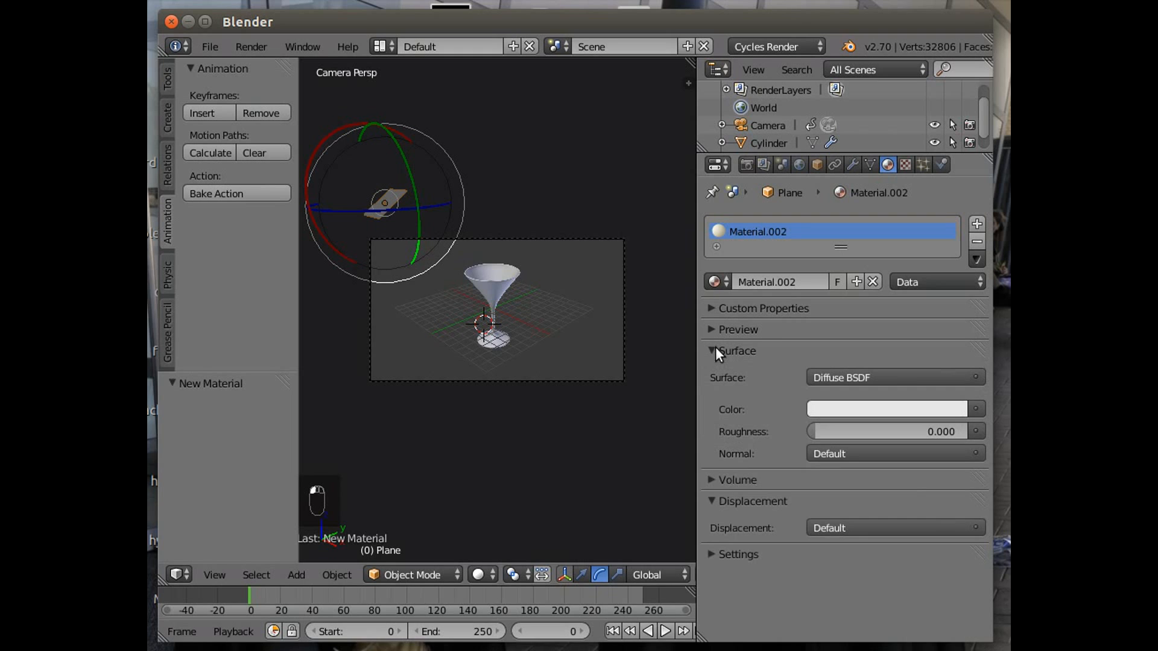
pyautogui.click(863, 375)
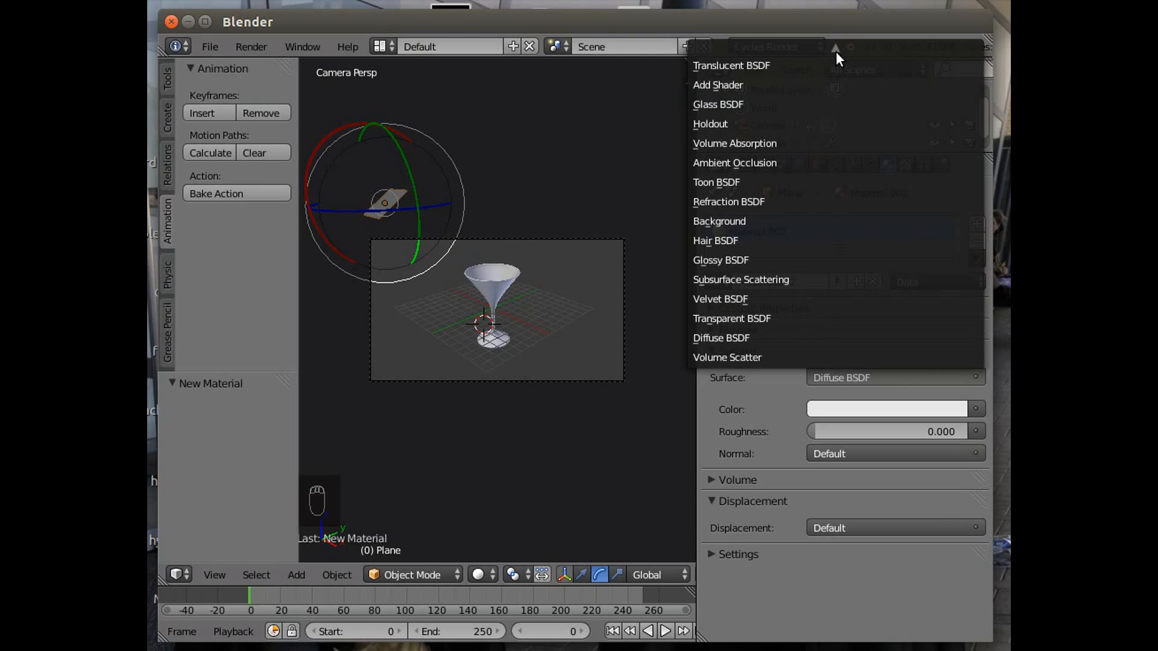
pyautogui.moveTo(836, 52)
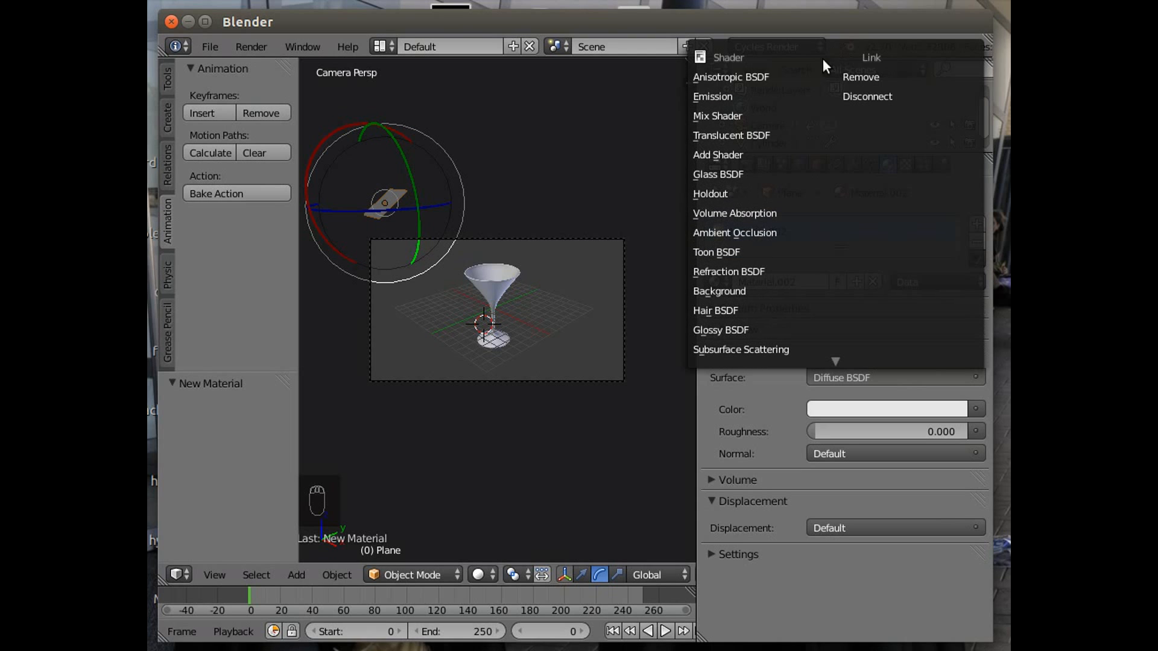
pyautogui.click(782, 95)
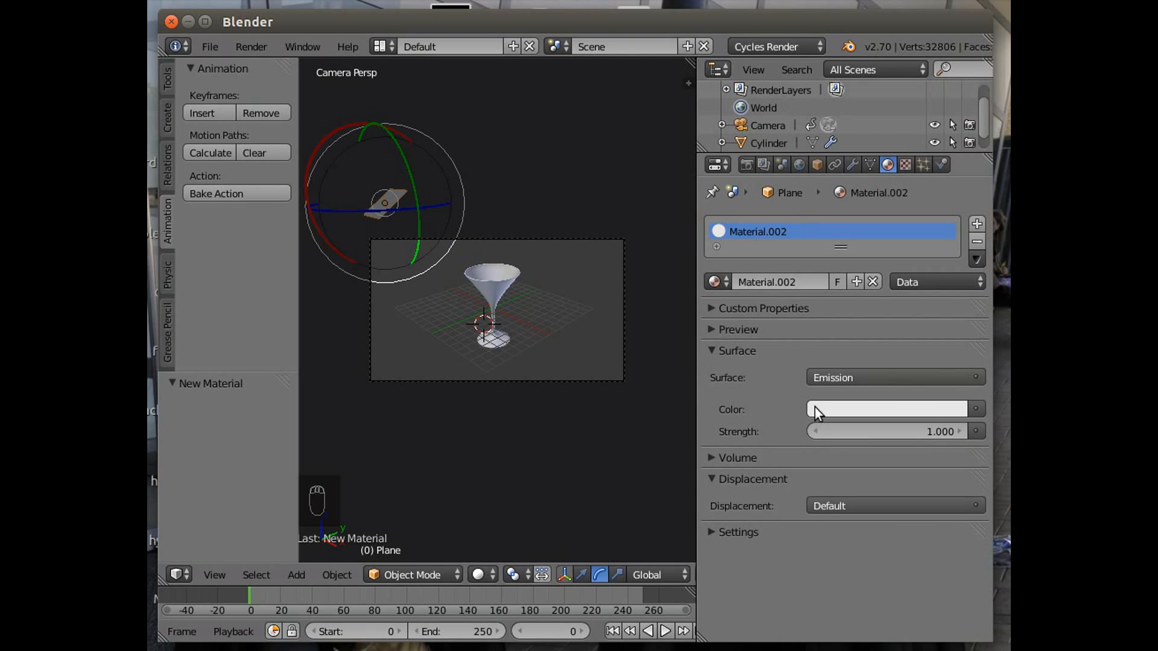
# Tint the emission colour to a warm off-white and set its strength to 120.
pyautogui.click(831, 410)
pyautogui.click(857, 240)
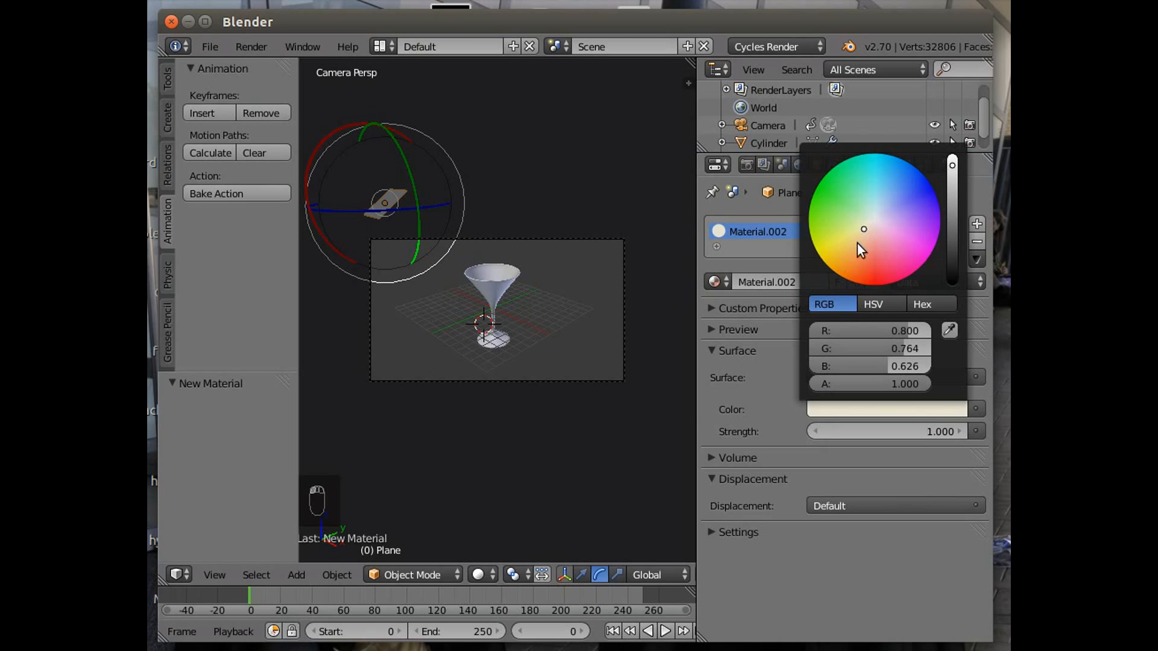
pyautogui.click(842, 431)
pyautogui.write('120')
pyautogui.press('Return')
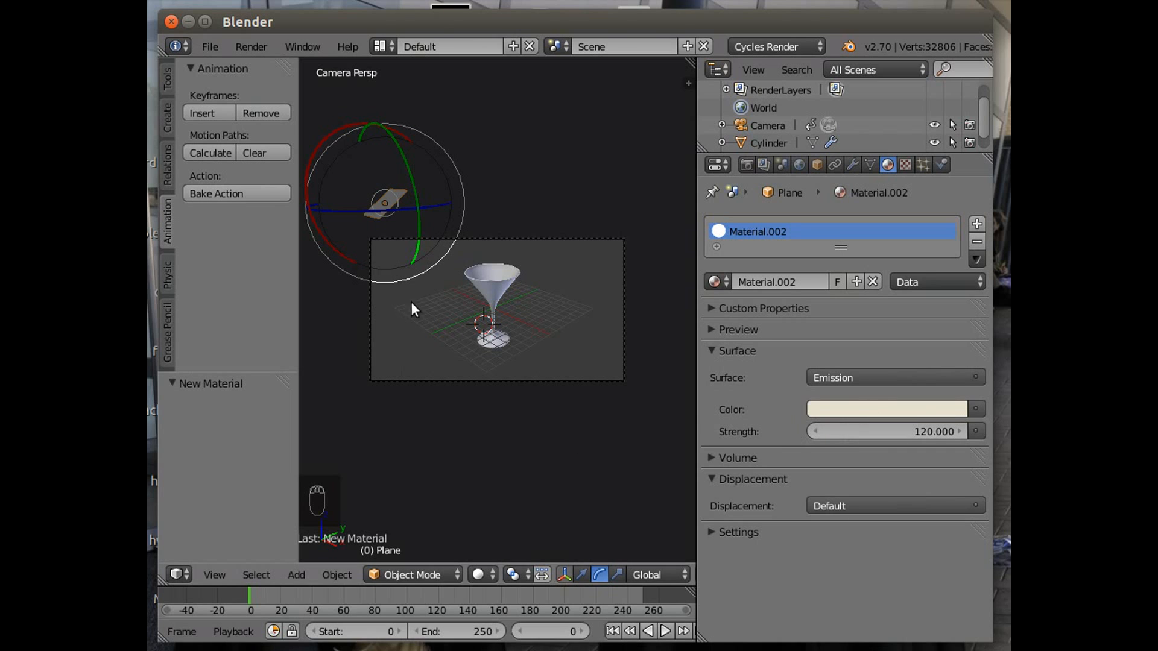
# Render a test image of the scene, stop the render and return to the 3D view.
pyautogui.click(248, 44)
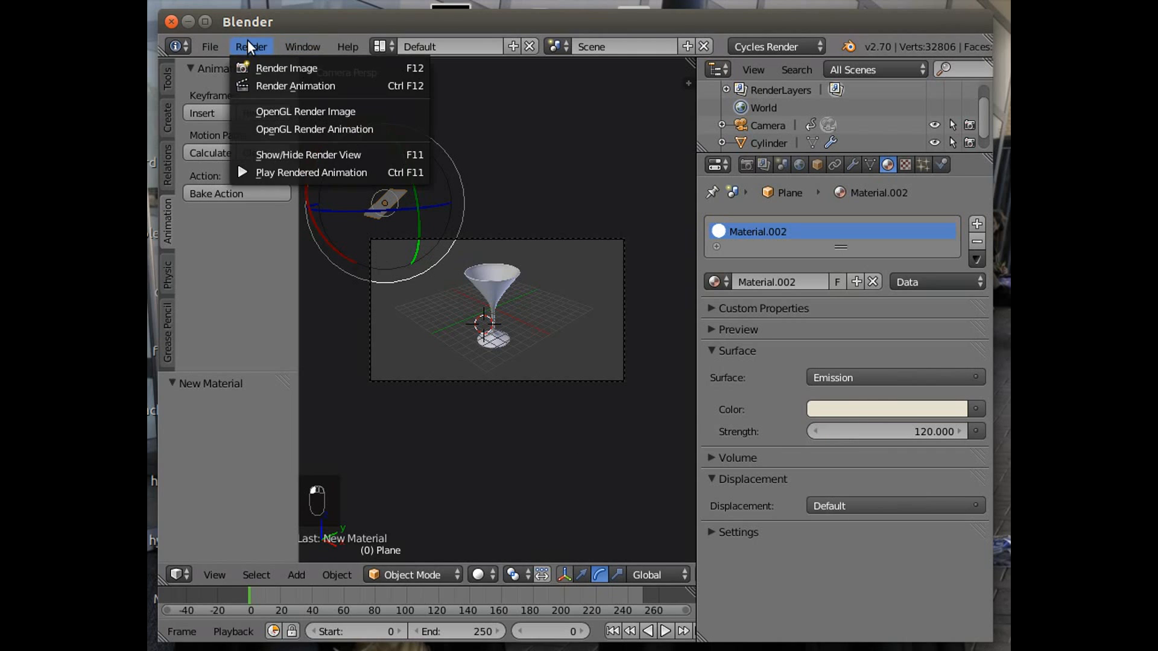
pyautogui.click(273, 68)
pyautogui.scroll(-3, 582, 421)
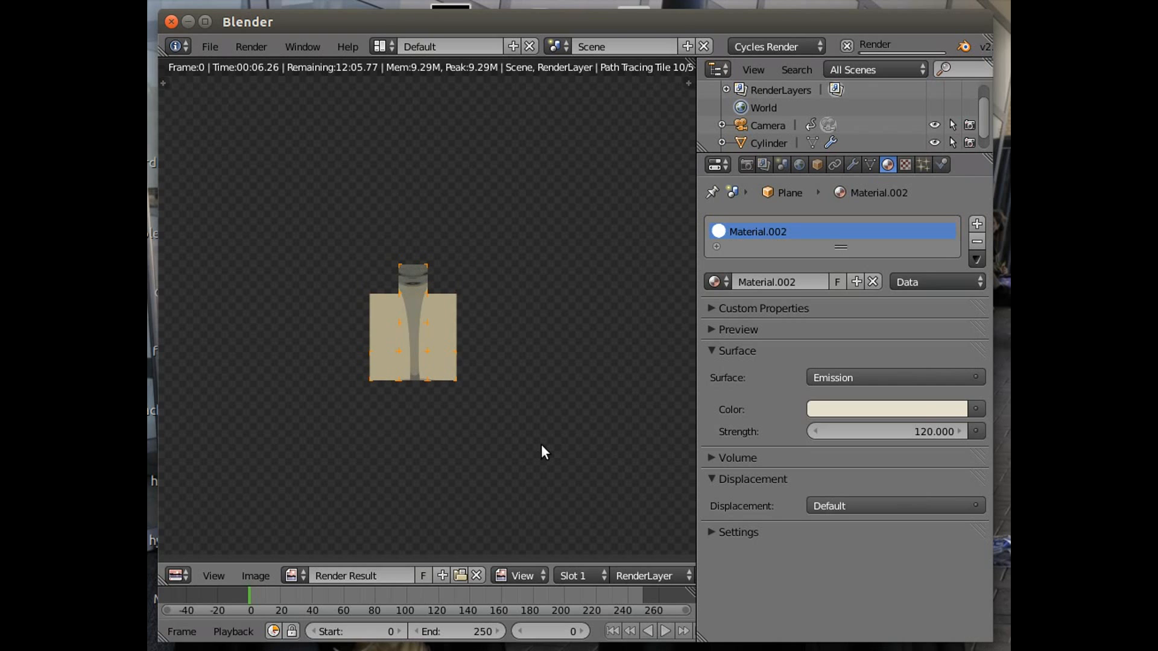
pyautogui.scroll(-2, 533, 319)
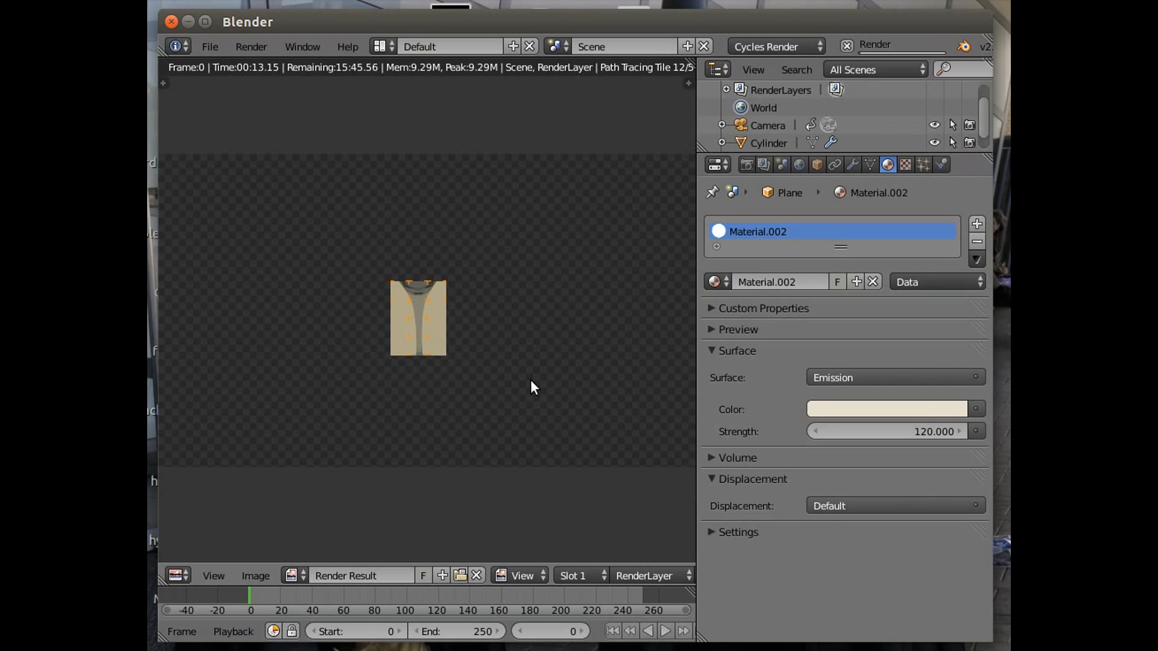
pyautogui.scroll(-1, 535, 458)
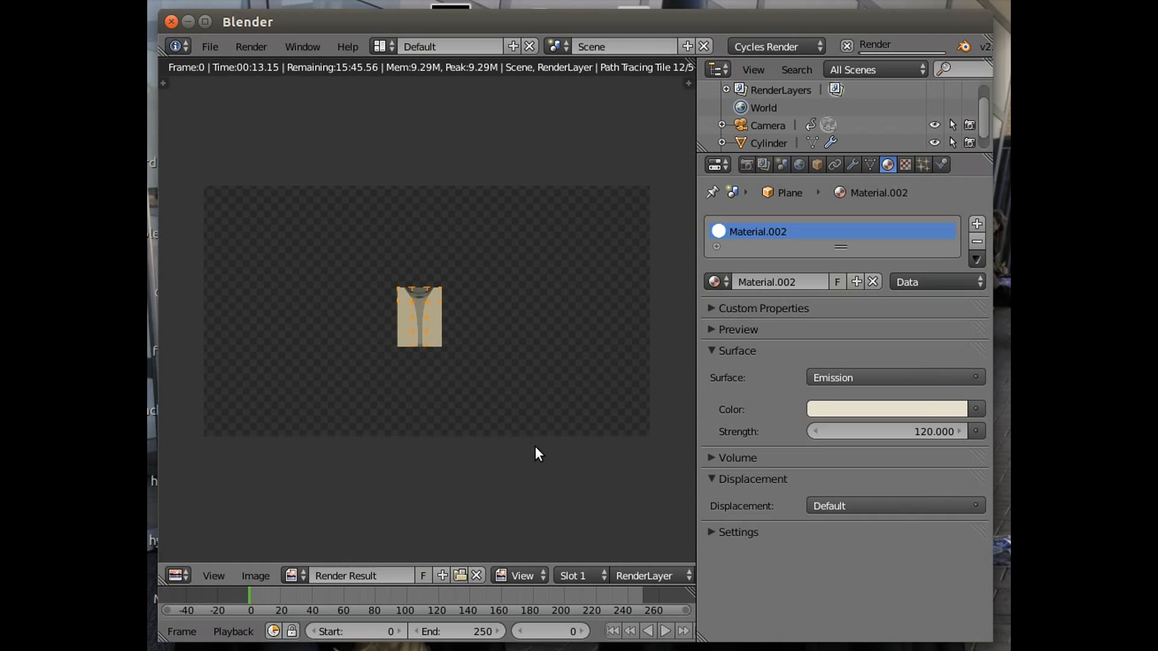
pyautogui.scroll(1, 539, 453)
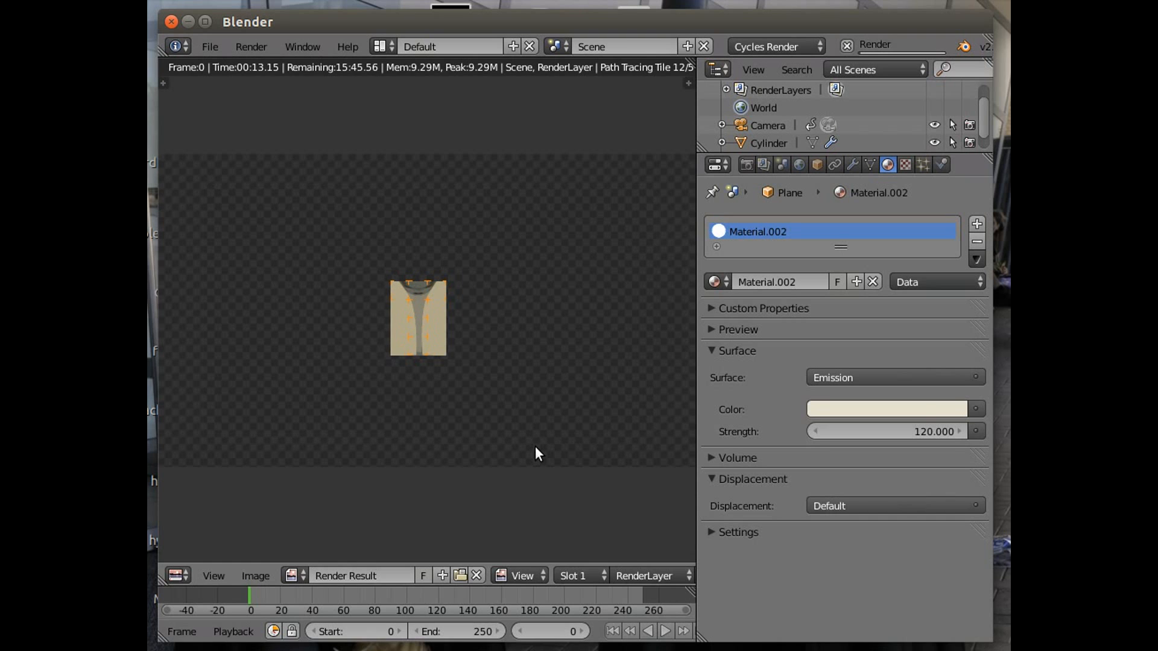
pyautogui.click(836, 1)
pyautogui.click(856, 25)
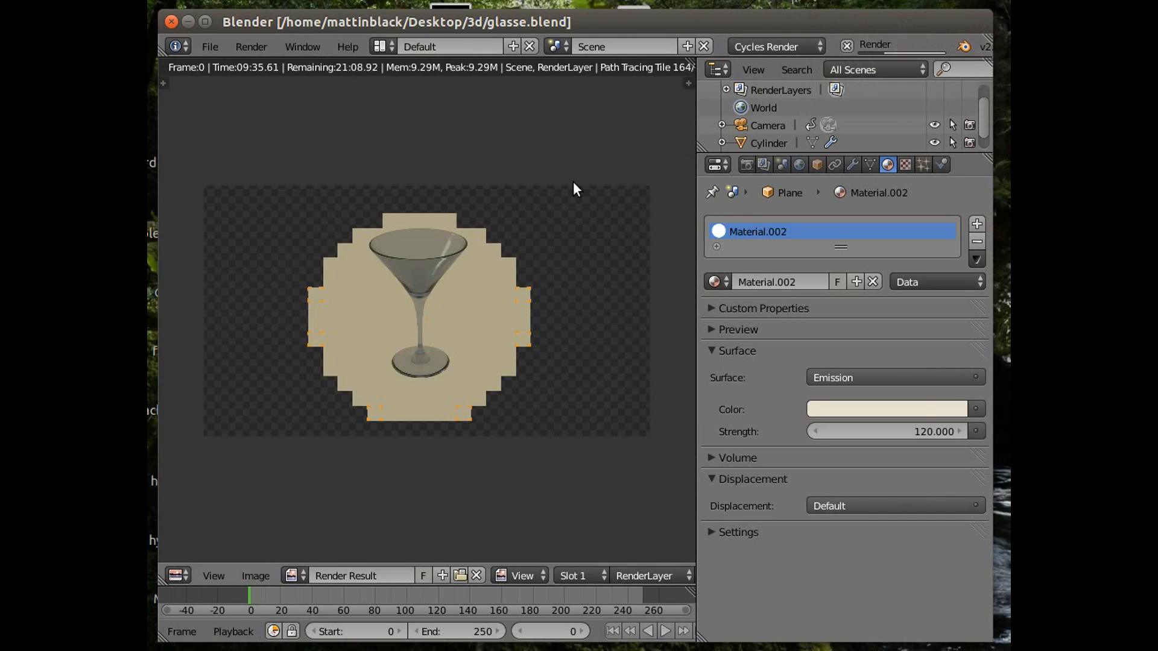
pyautogui.click(846, 44)
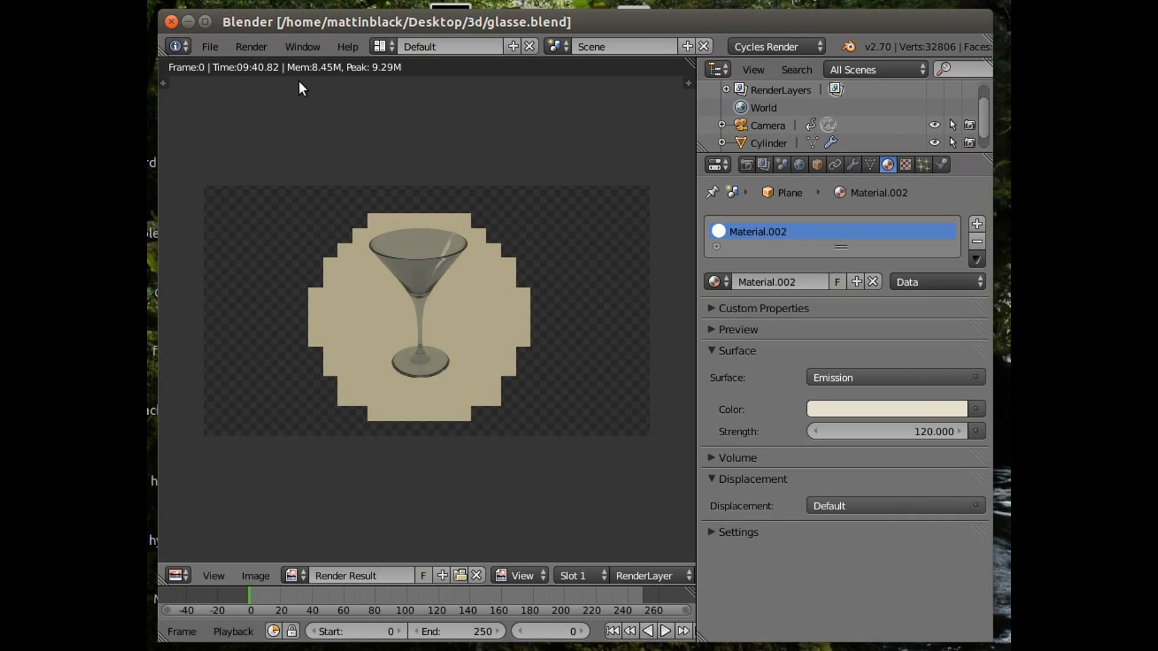
pyautogui.click(242, 46)
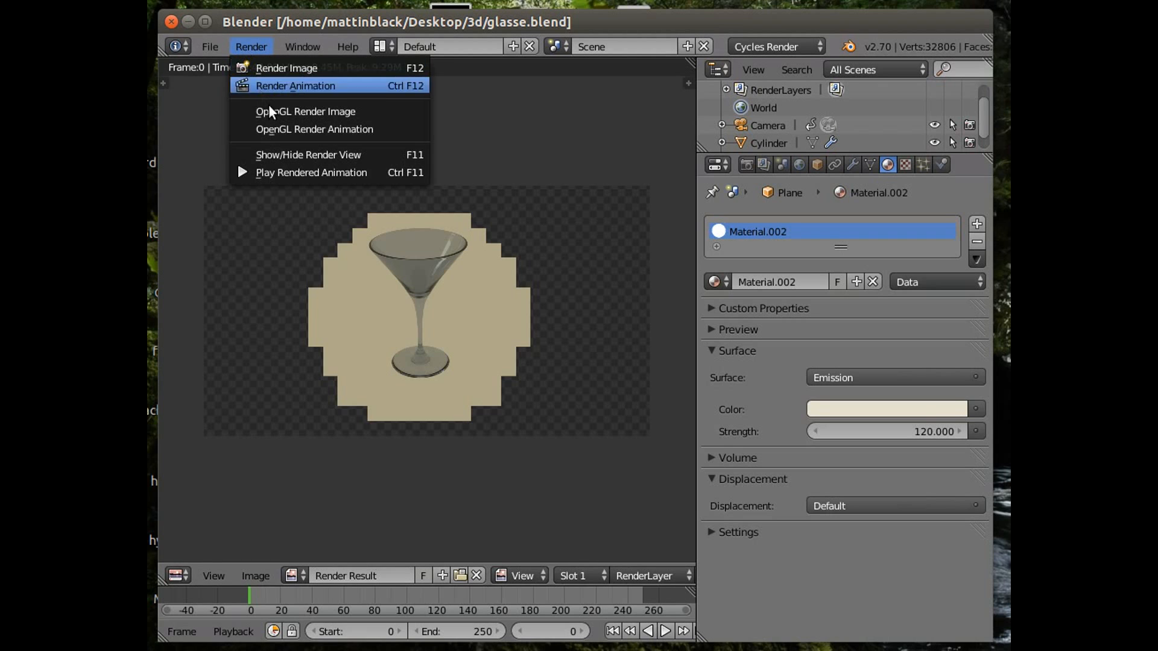
pyautogui.click(290, 151)
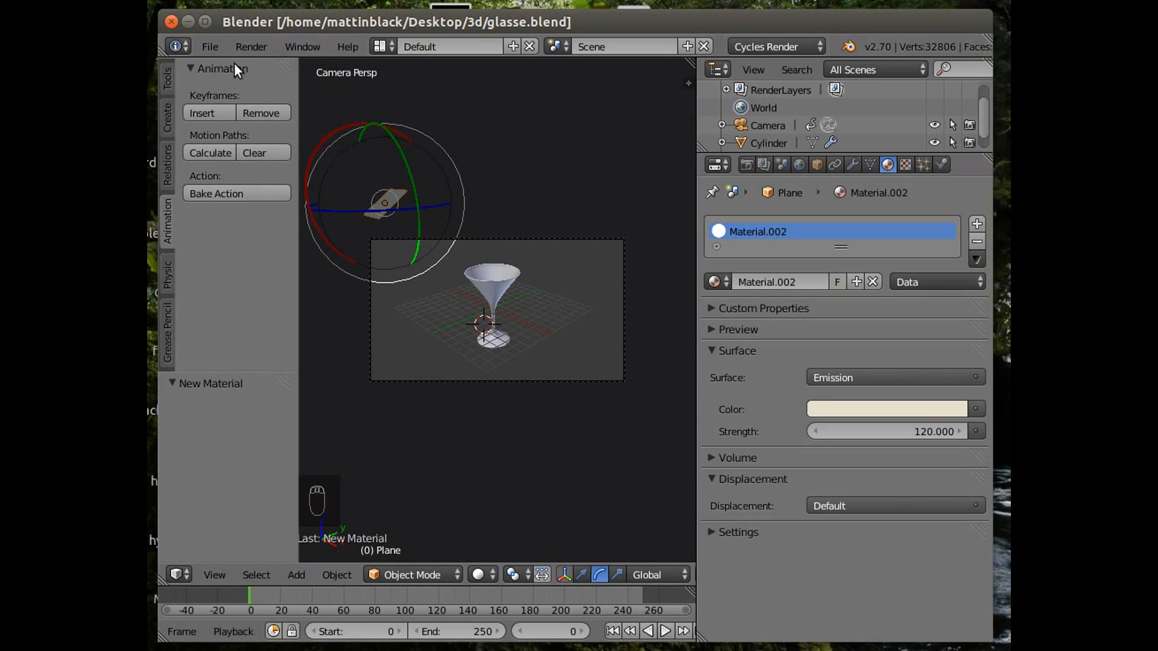
# Add a plane mesh to the scene as a floor.
pyautogui.click(302, 573)
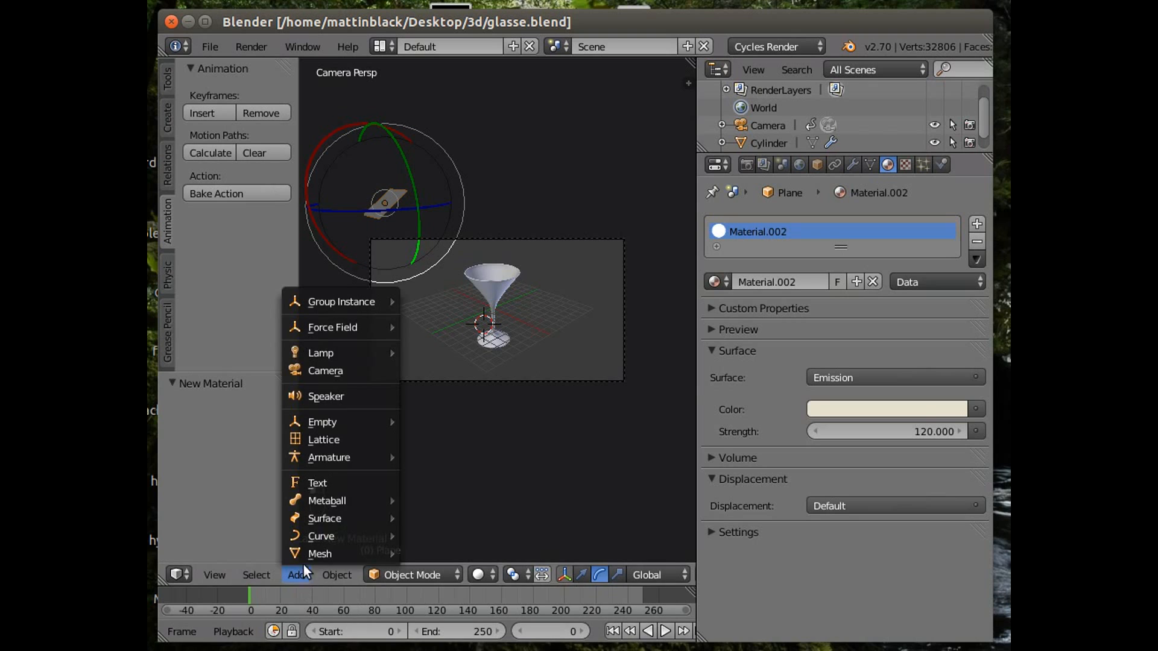
pyautogui.moveTo(349, 506)
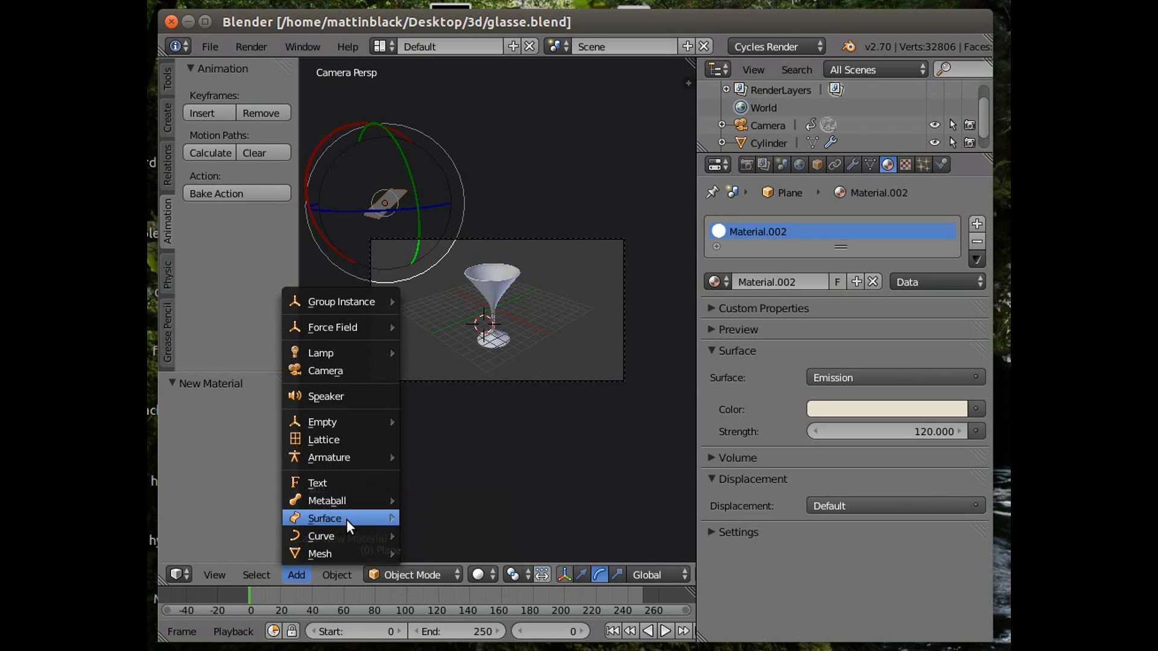
pyautogui.moveTo(348, 552)
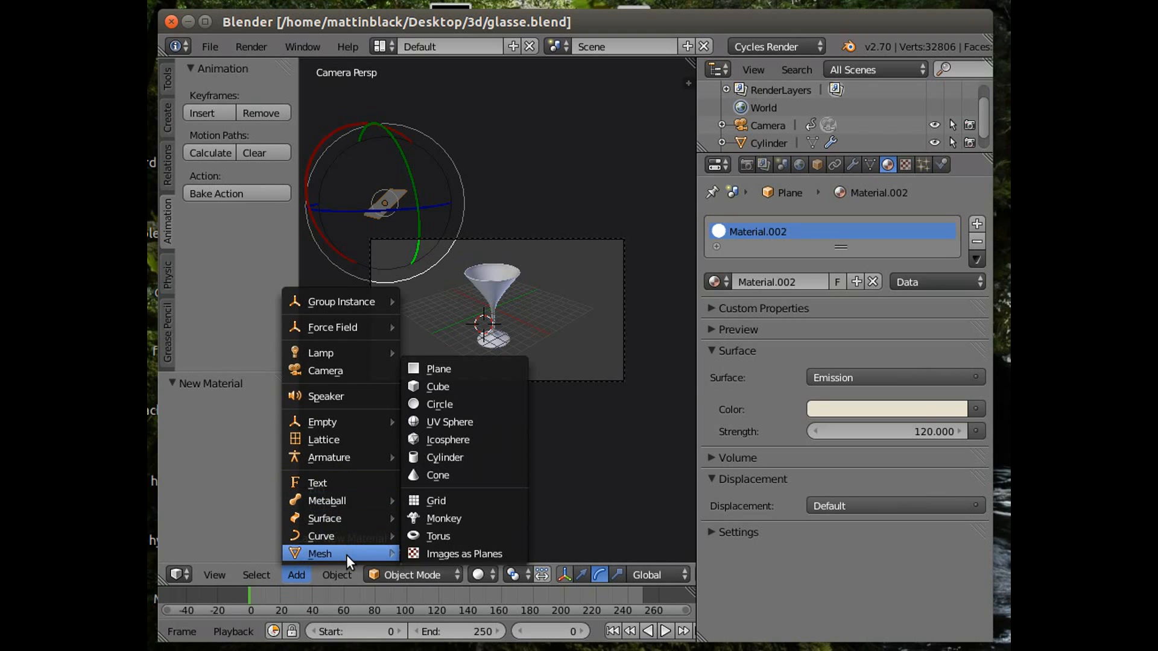
pyautogui.click(455, 370)
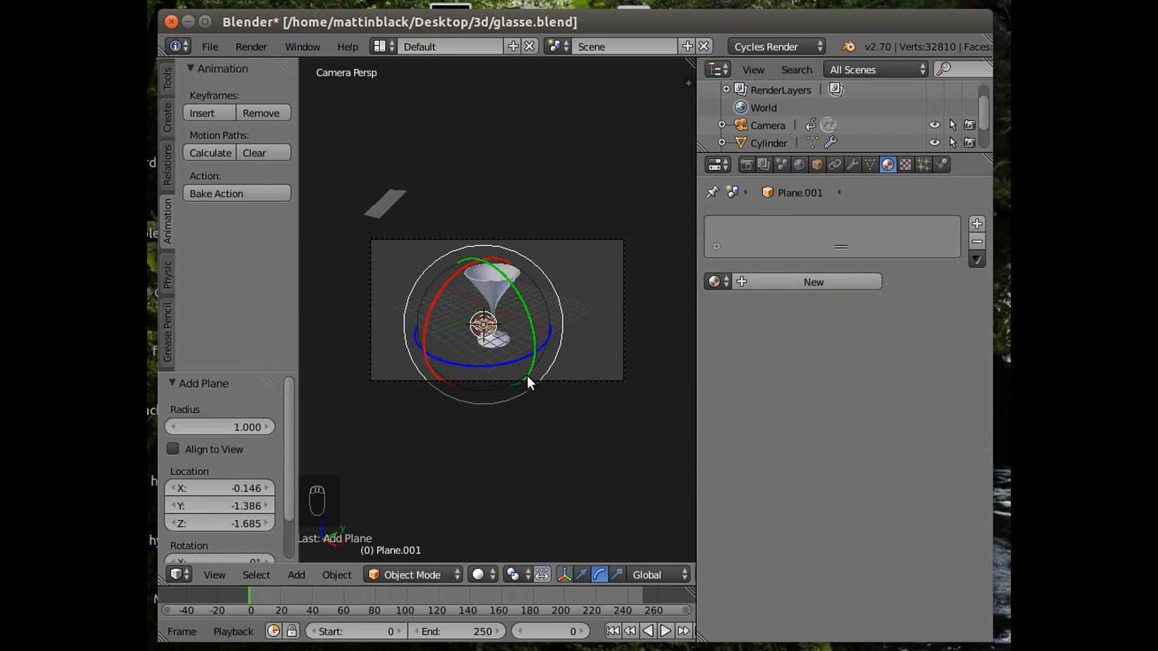
# Scale the floor plane by about 5.2 and move it about 2.6 down along Z.
pyautogui.press('s')
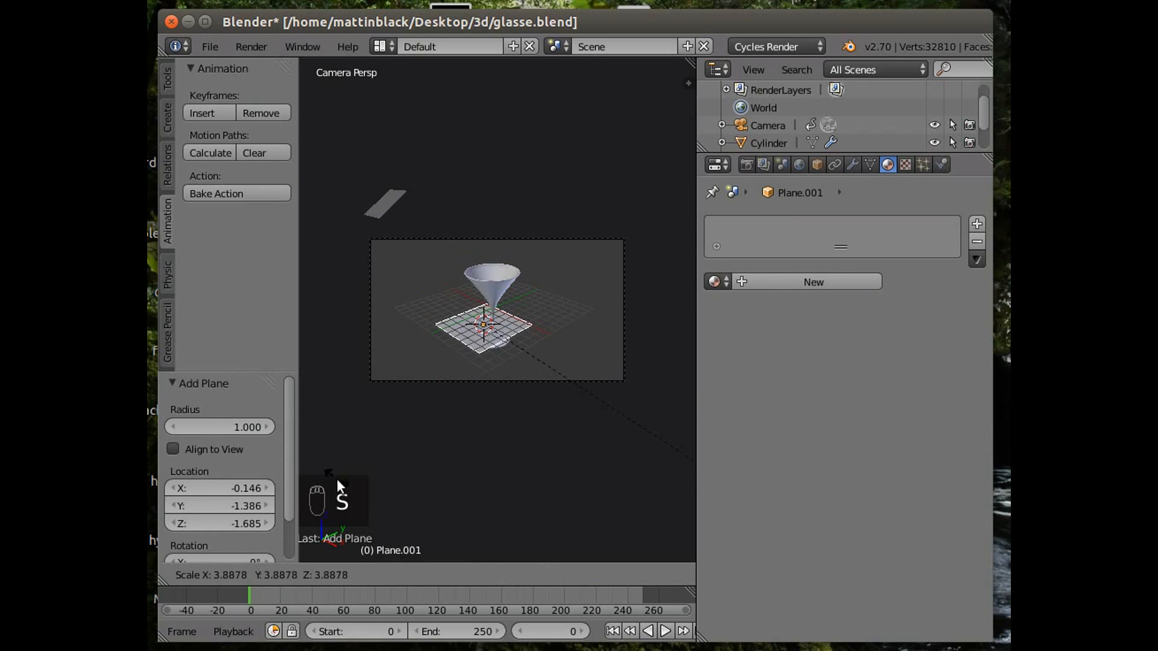
pyautogui.click(403, 522)
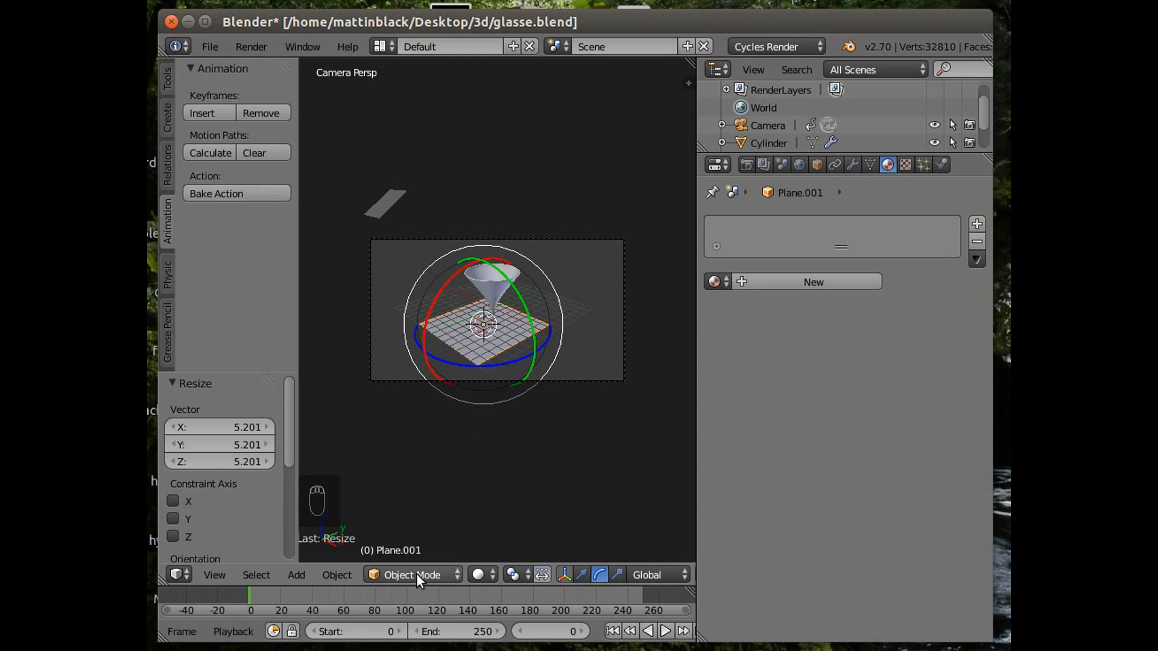
pyautogui.click(584, 577)
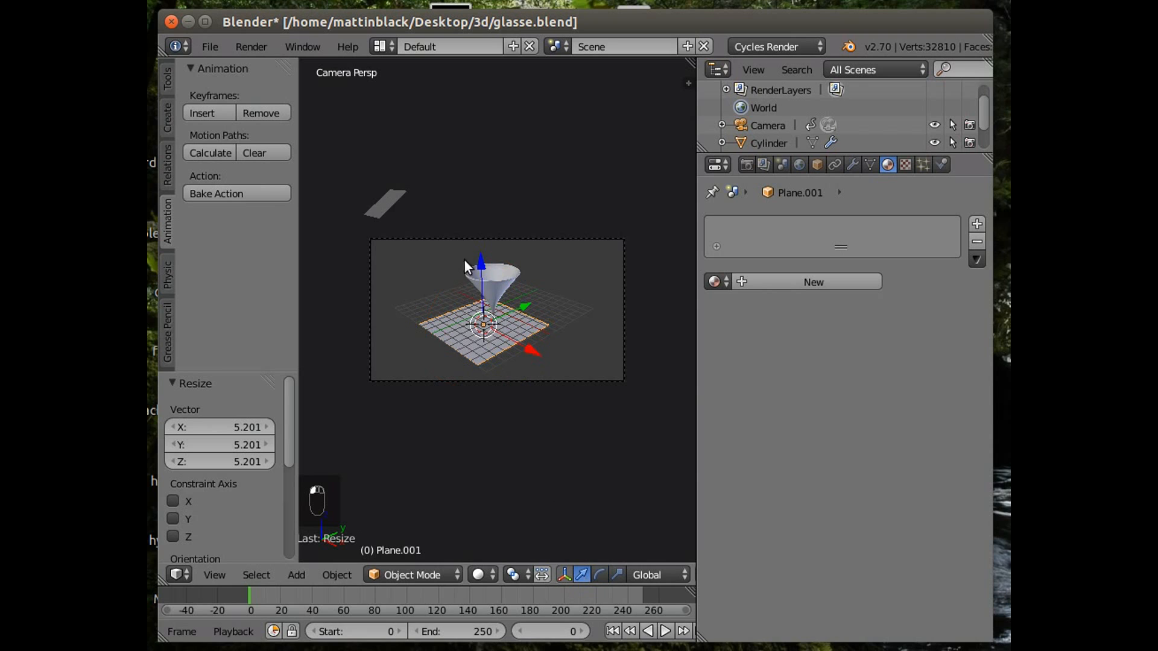
pyautogui.moveTo(480, 263)
pyautogui.mouseDown()
pyautogui.moveTo(480, 298)
pyautogui.moveTo(477, 282)
pyautogui.mouseUp()
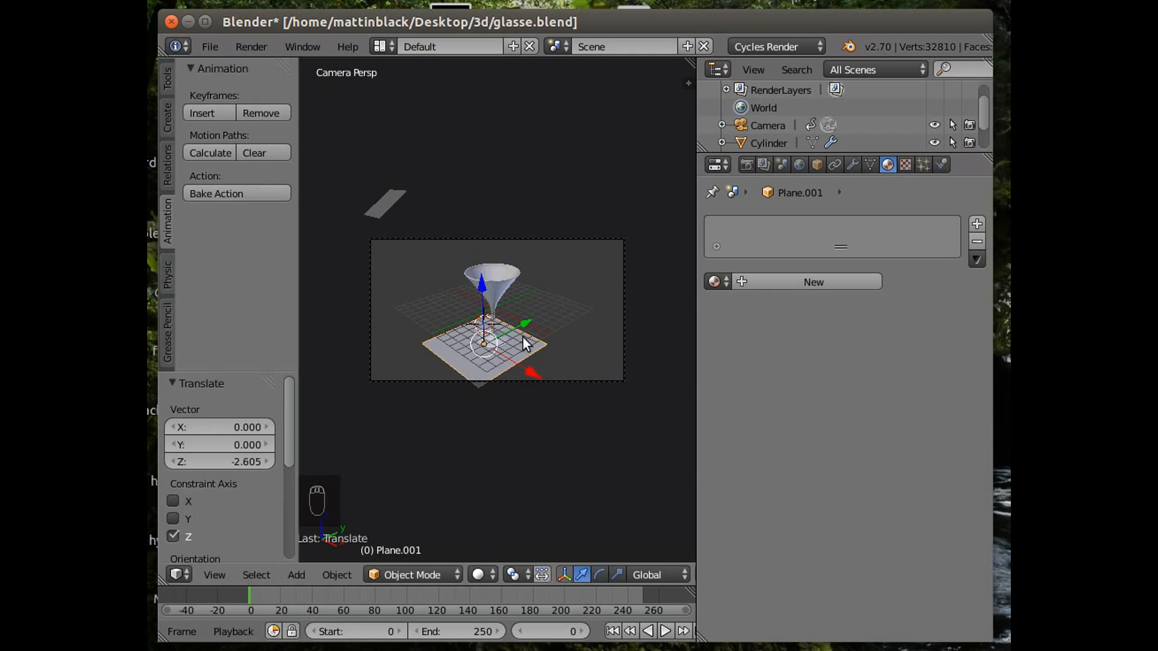
# Rescale the floor plane and move it about 2.1 along Y.
pyautogui.press('s')
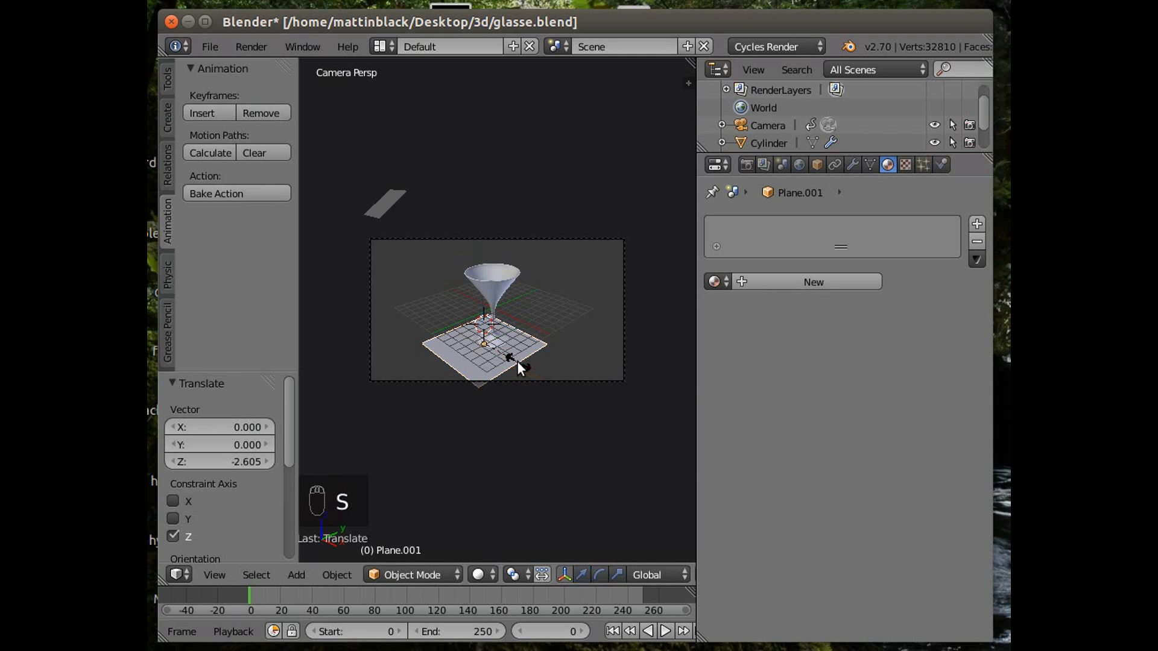
pyautogui.click(546, 379)
pyautogui.moveTo(523, 324); pyautogui.dragTo(534, 312)
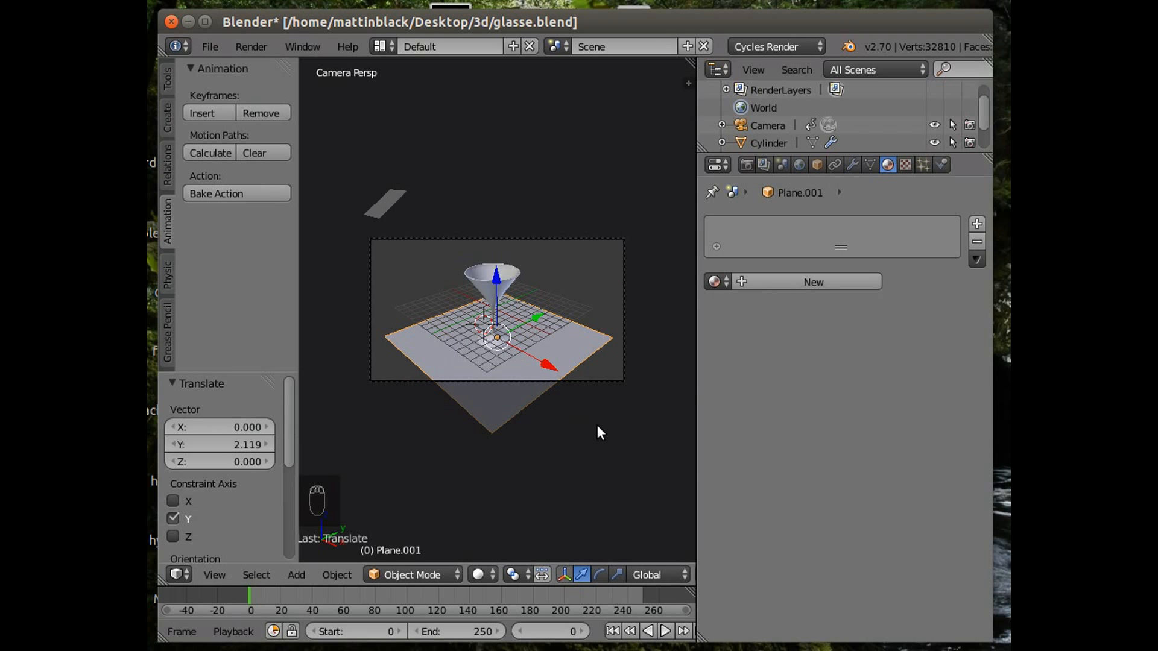
# Scale the floor plane by about 0.53 and move it about 0.59 back along negative Y.
pyautogui.press('s')
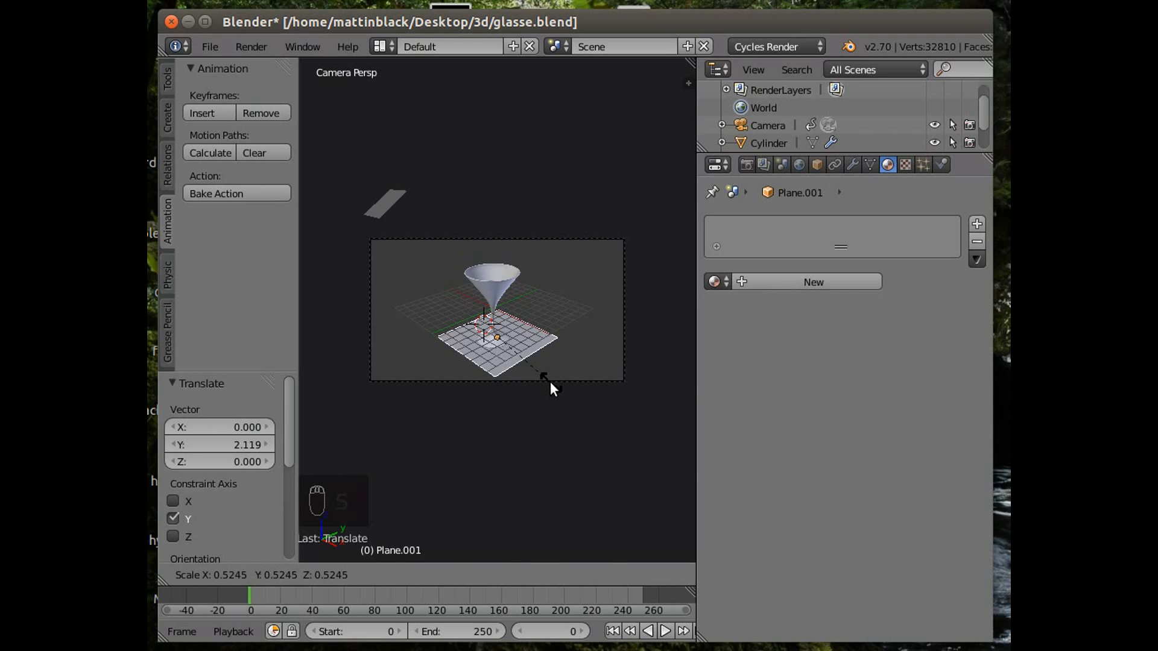
pyautogui.click(550, 381)
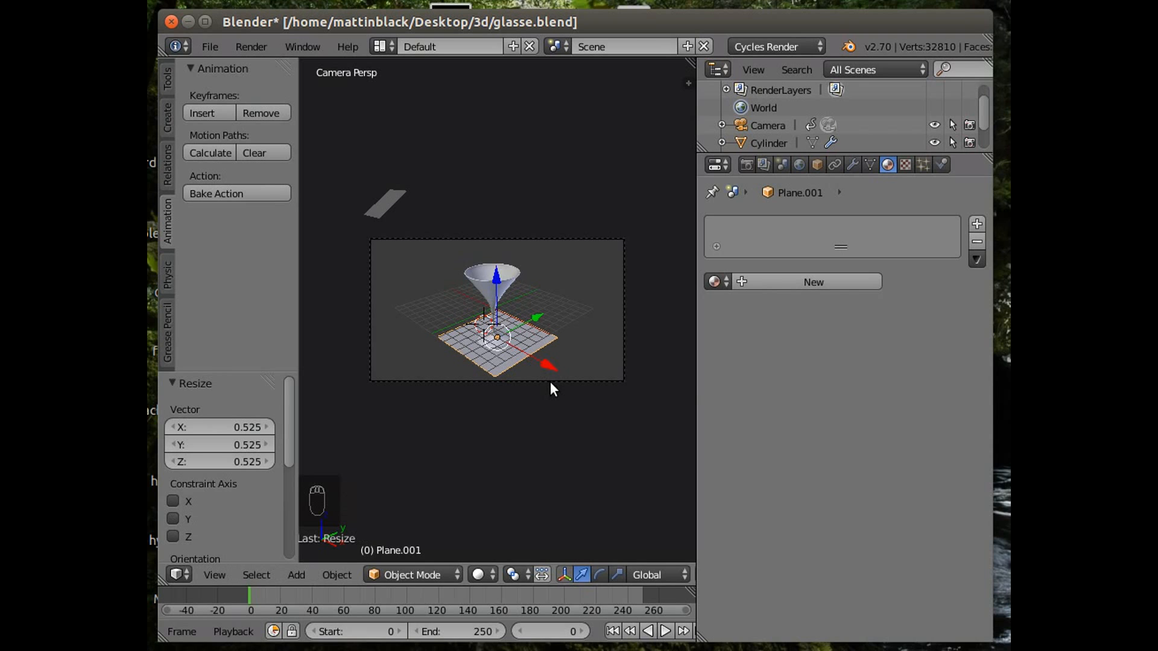
pyautogui.press('g')
pyautogui.press('y')
pyautogui.click(527, 319)
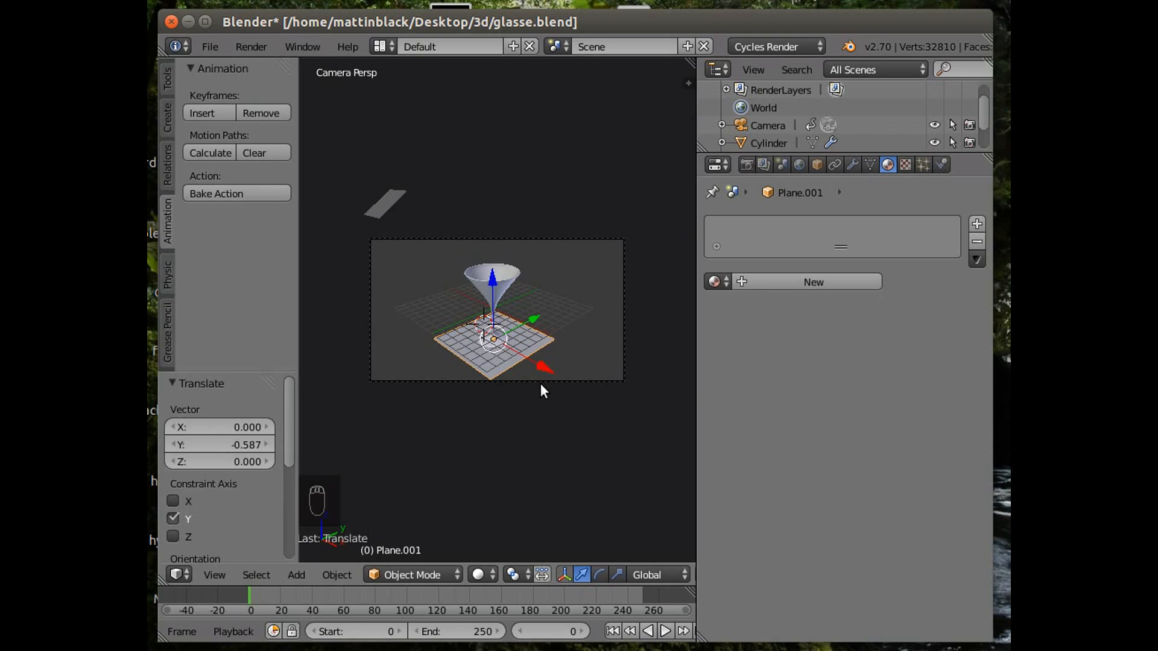
# Create a new material for the floor plane.
pyautogui.scroll(3, 513, 468)
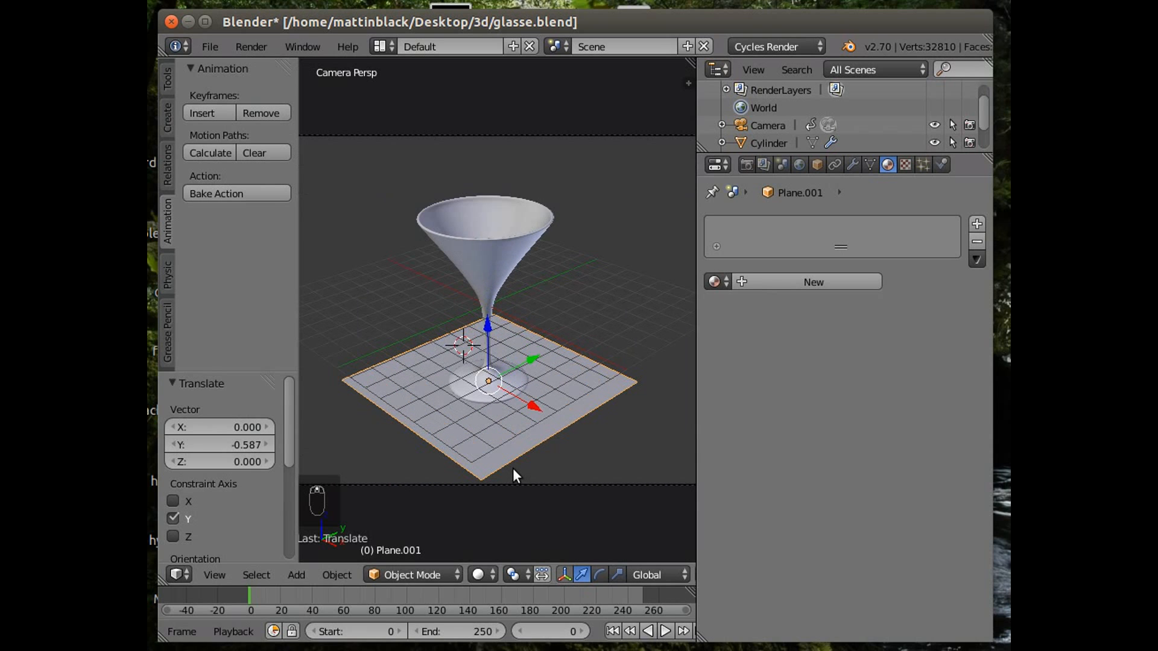
pyautogui.press('KP_0')
pyautogui.moveTo(507, 478); pyautogui.dragTo(505, 411, button='middle')
pyautogui.scroll(5, 501, 431)
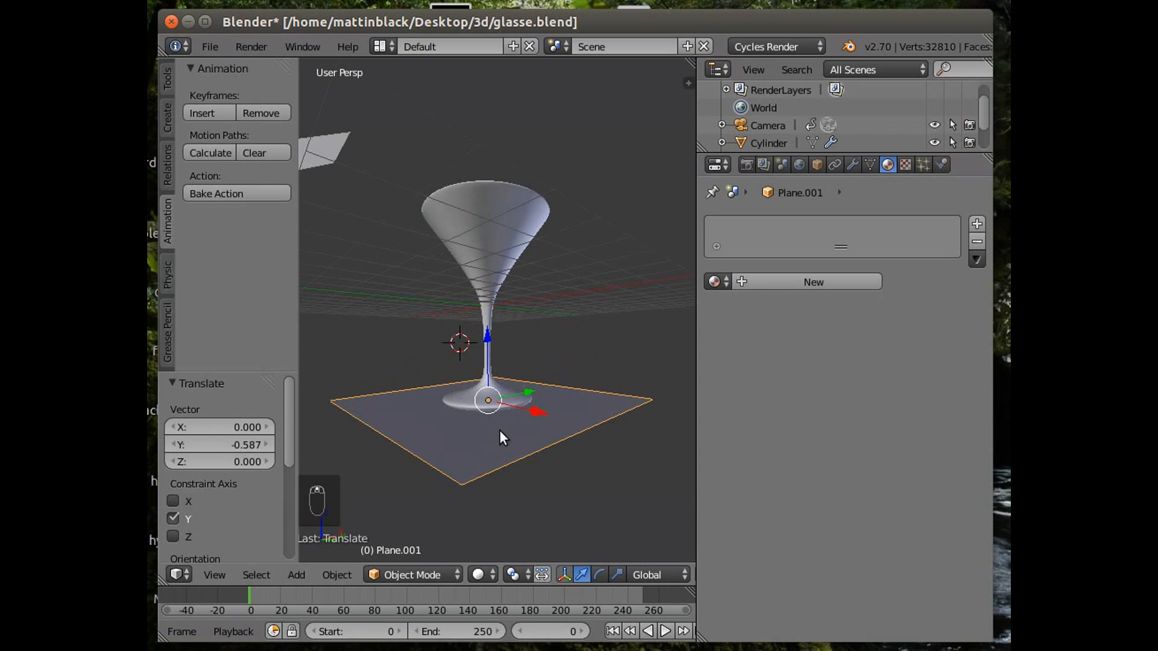
pyautogui.moveTo(510, 484)
pyautogui.mouseDown(button='middle')
pyautogui.moveTo(505, 462)
pyautogui.moveTo(498, 526)
pyautogui.moveTo(467, 66)
pyautogui.moveTo(441, 75)
pyautogui.moveTo(551, 542)
pyautogui.moveTo(498, 543)
pyautogui.moveTo(503, 469)
pyautogui.mouseUp(button='middle')
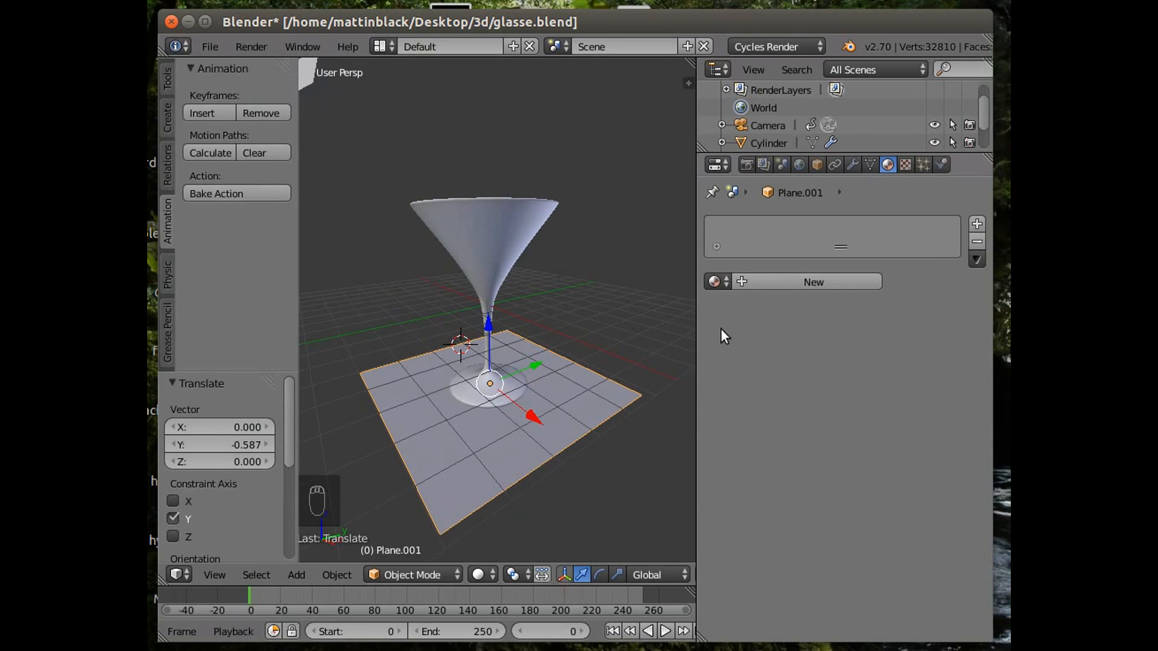
pyautogui.click(754, 285)
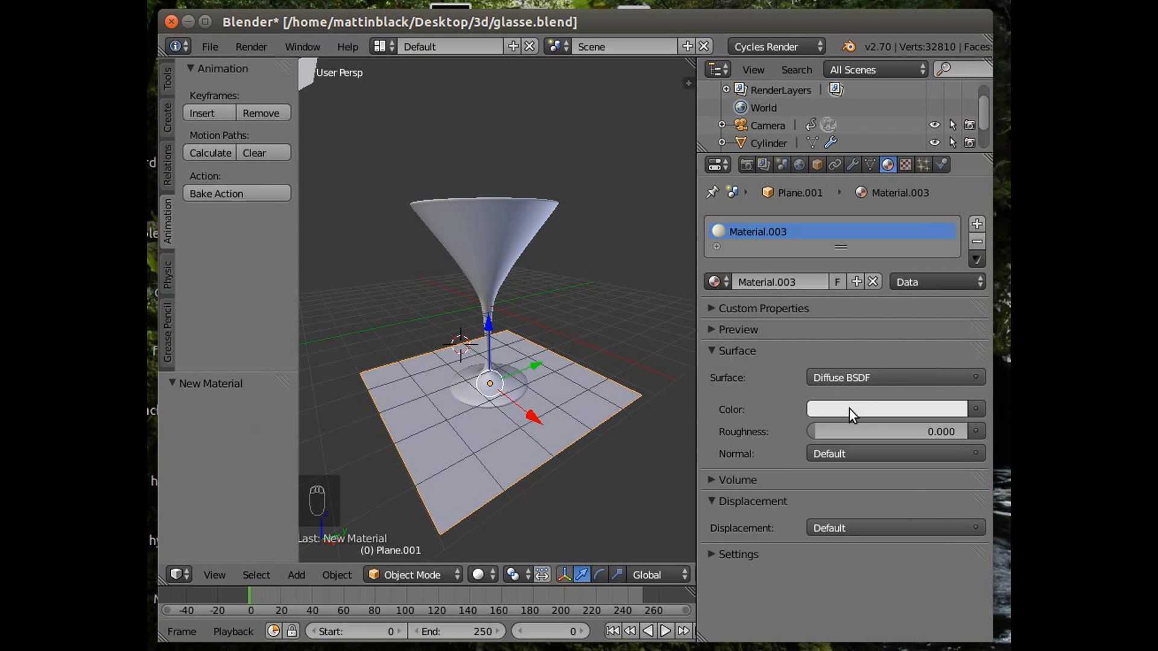
# Set the floor material's diffuse color to a dark teal blue using the color wheel and brightness slider.
pyautogui.click(831, 408)
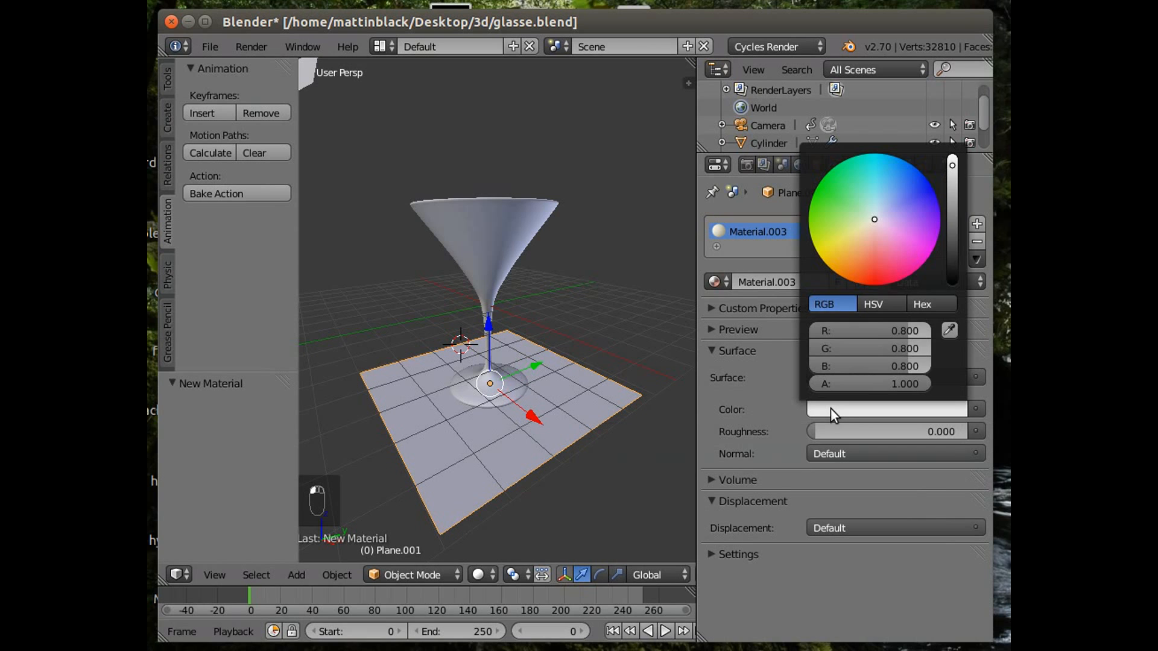
pyautogui.click(875, 218)
pyautogui.moveTo(875, 217); pyautogui.dragTo(889, 192)
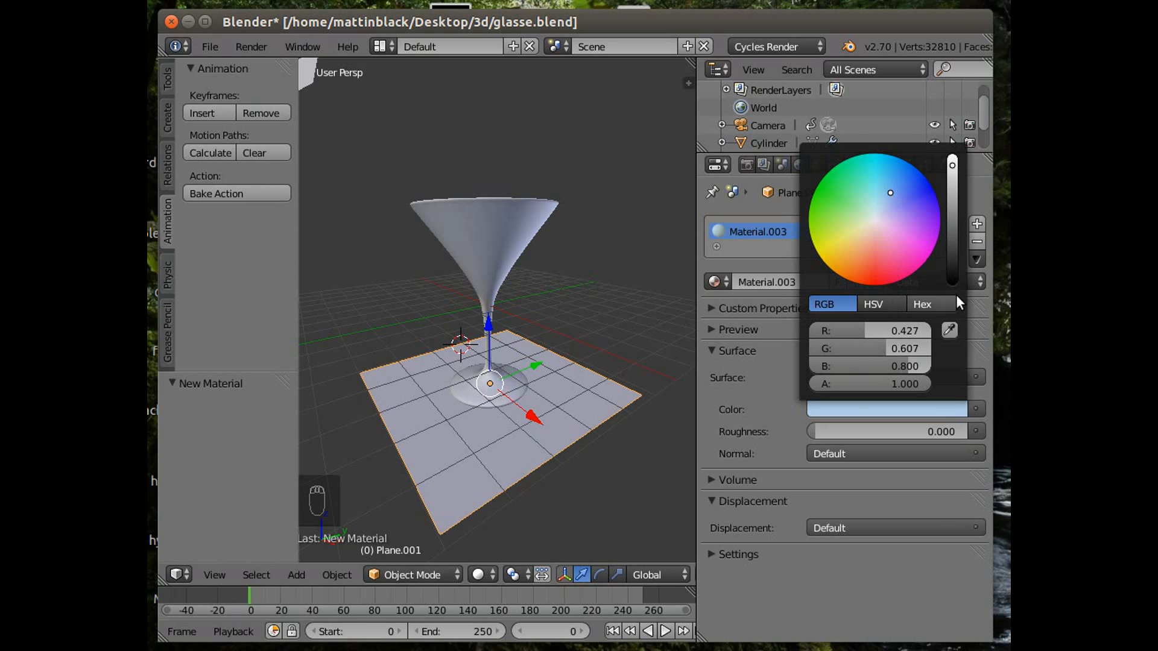
pyautogui.moveTo(953, 166); pyautogui.dragTo(952, 223)
pyautogui.click(917, 188)
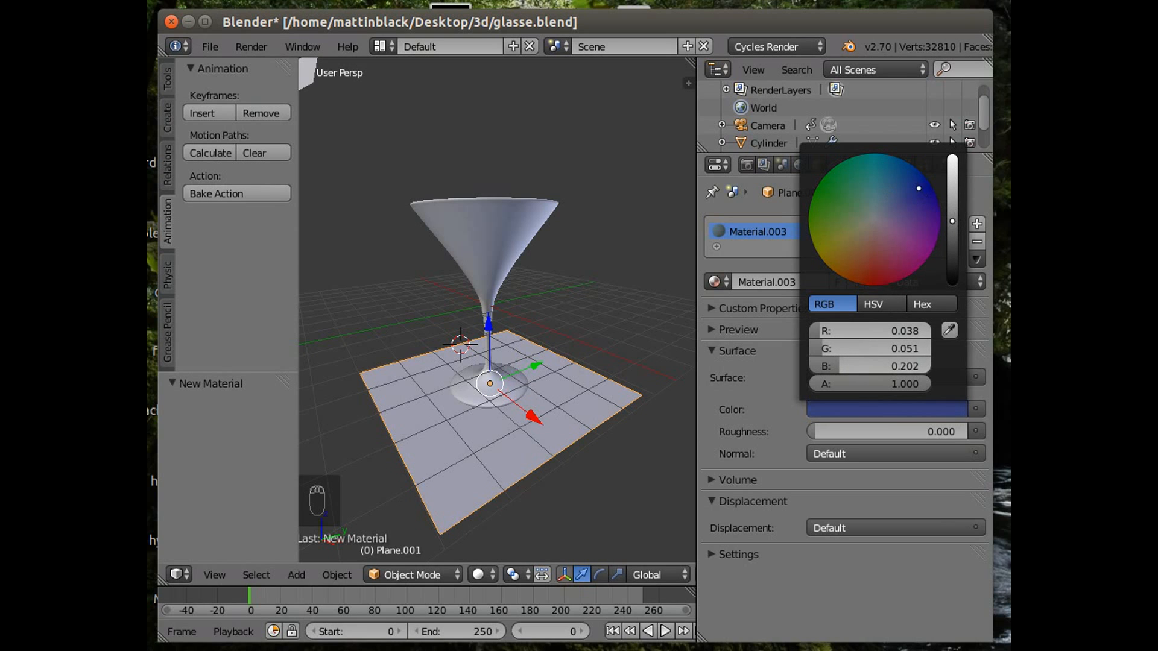
pyautogui.moveTo(951, 218); pyautogui.dragTo(952, 227)
pyautogui.moveTo(919, 189); pyautogui.dragTo(893, 168)
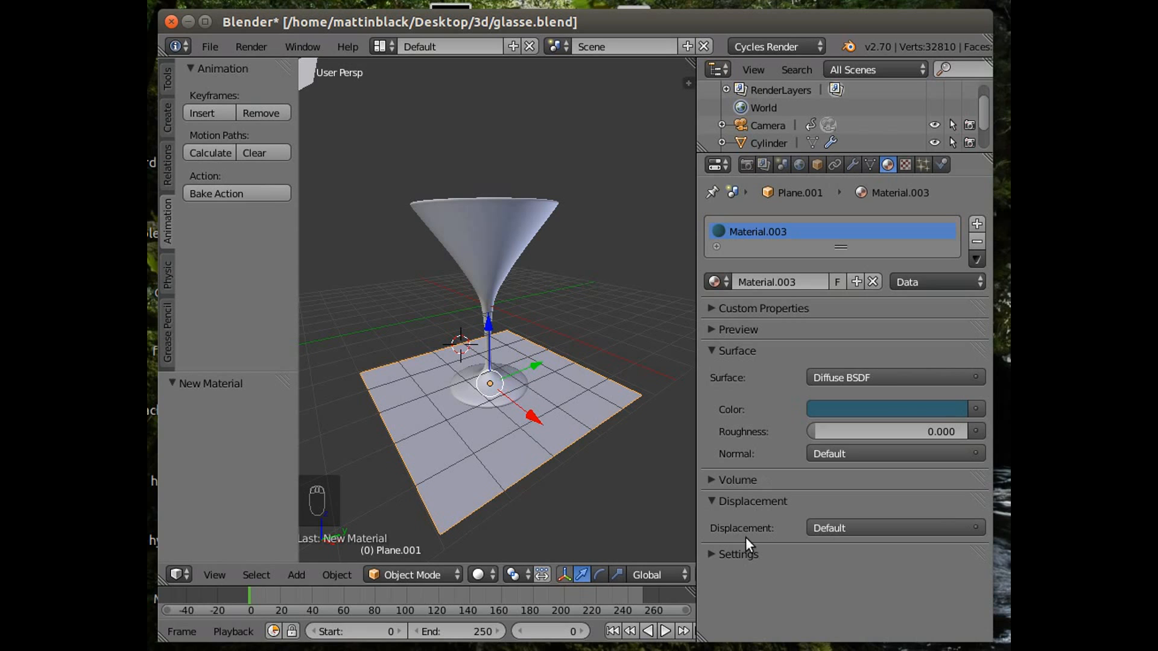
# Render the scene as an image.
pyautogui.click(246, 37)
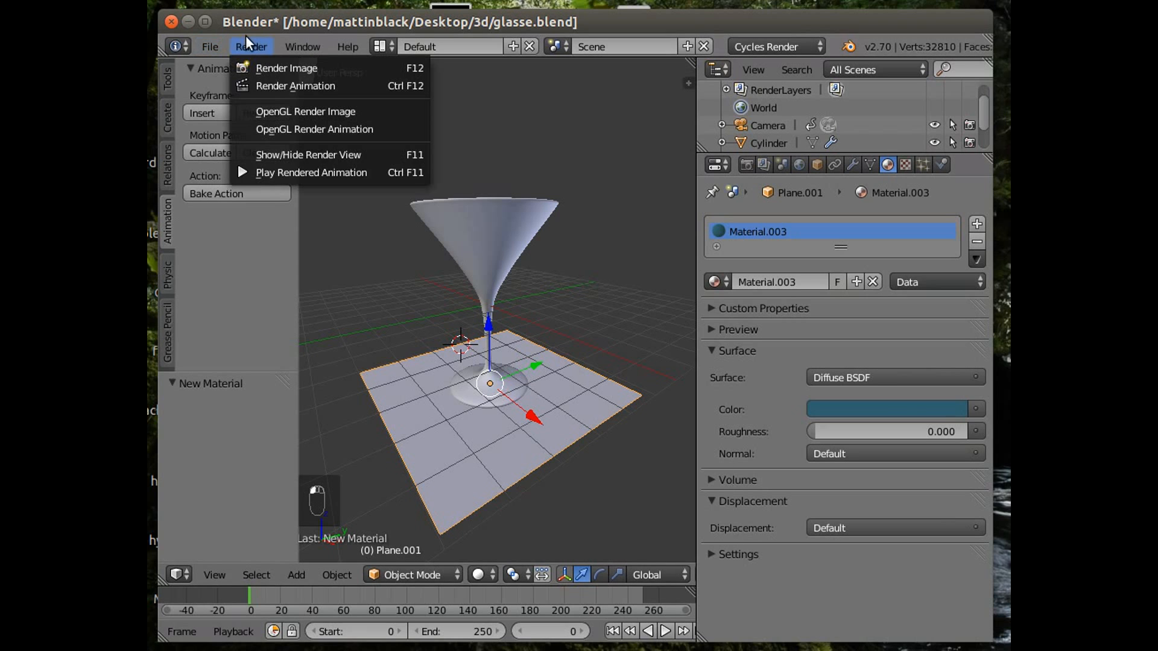
pyautogui.click(278, 67)
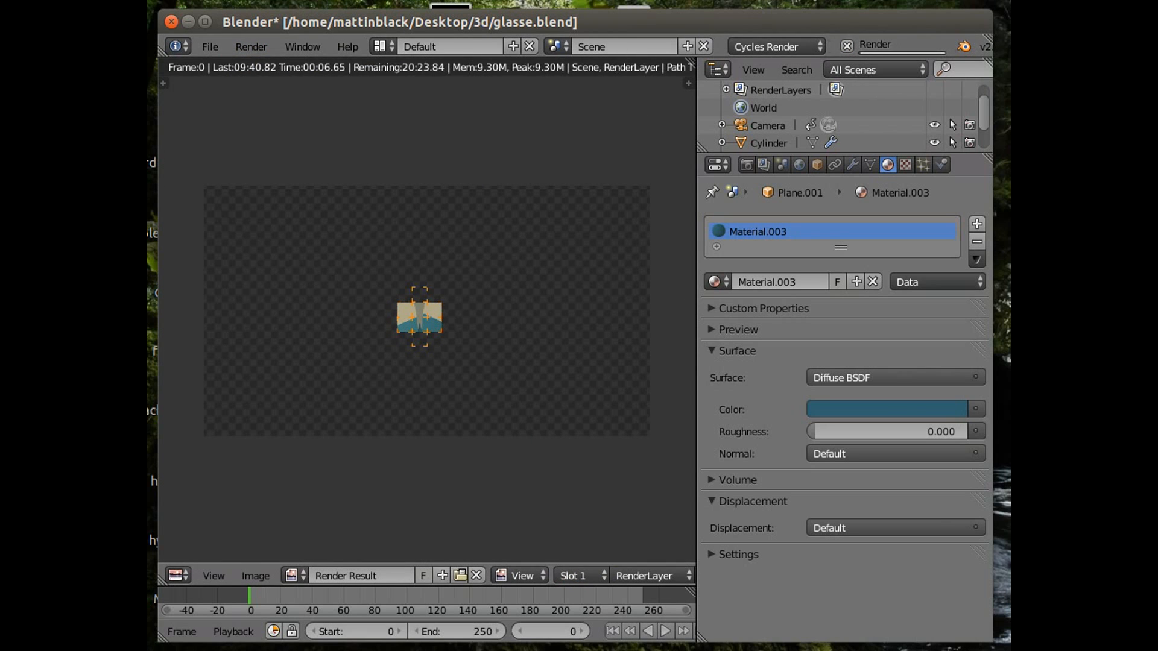
pyautogui.click(852, 5)
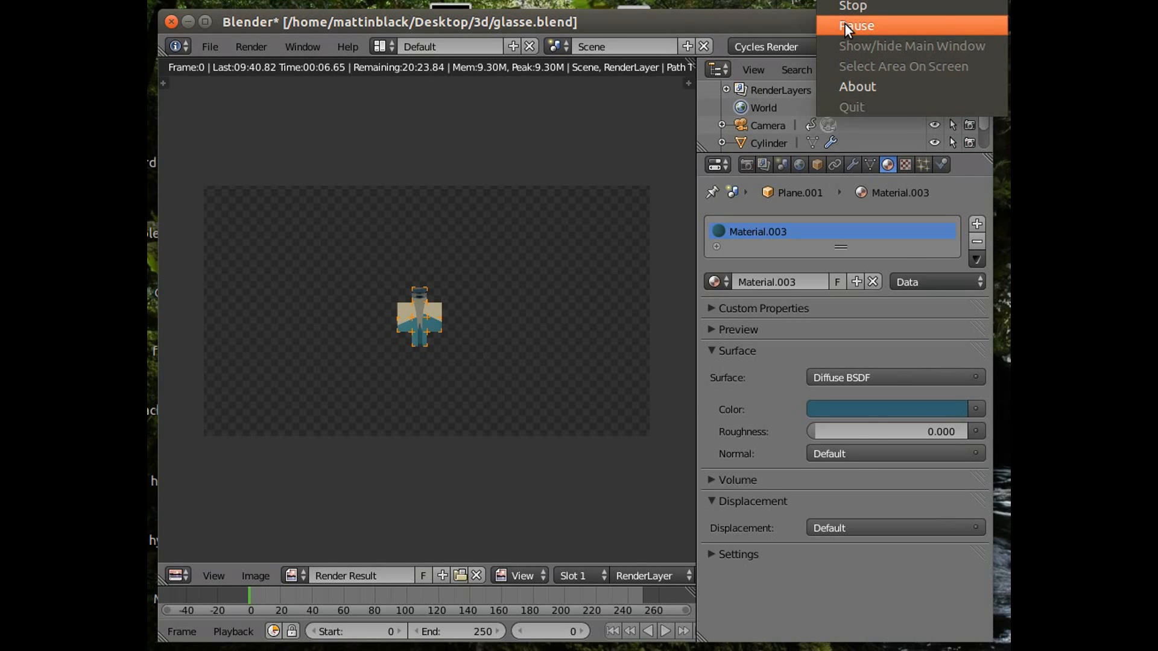
pyautogui.click(844, 25)
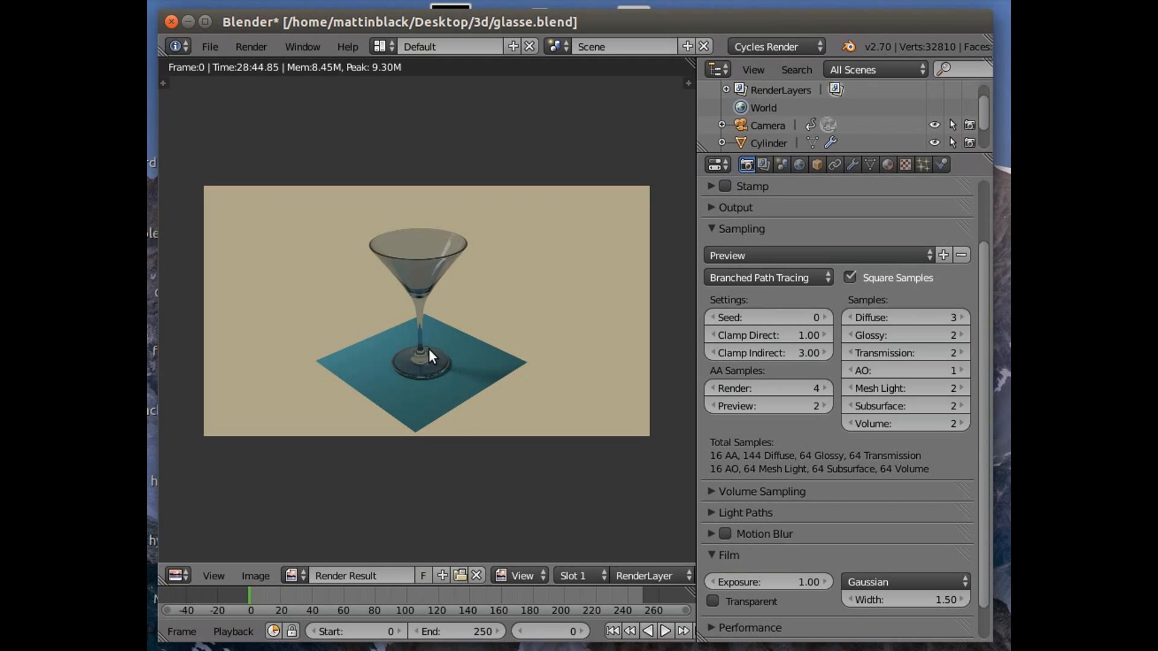
# Save a copy of the render as glass.png in the Desktop folder.
pyautogui.scroll(5, 442, 428)
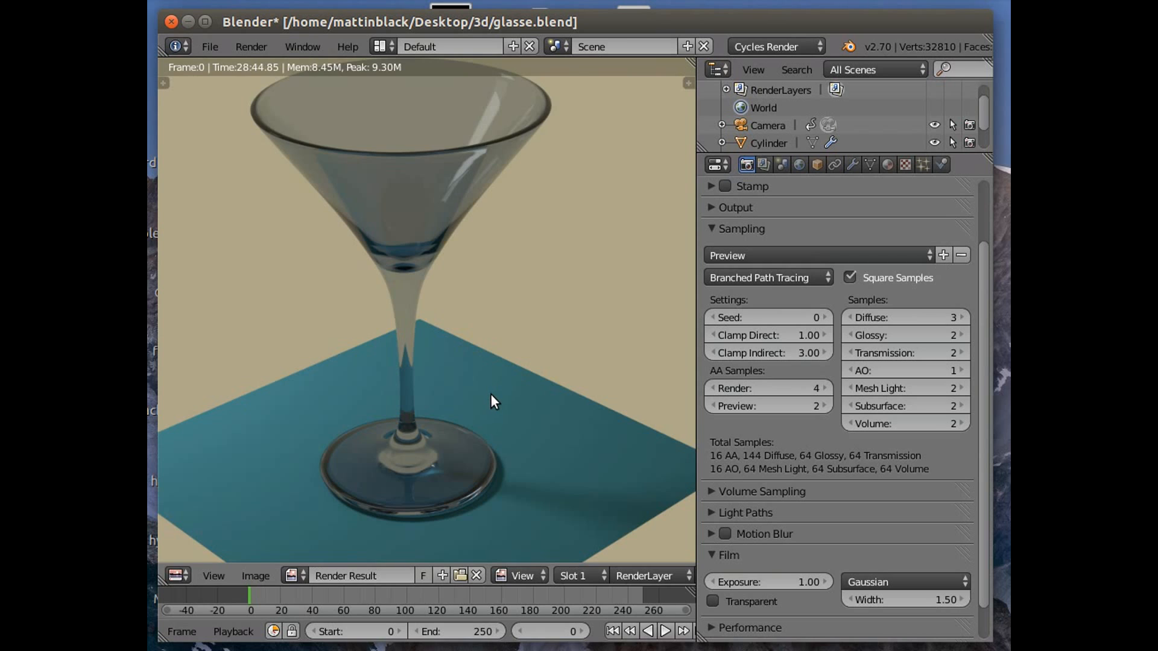
pyautogui.scroll(2, 491, 395)
pyautogui.scroll(-2, 469, 424)
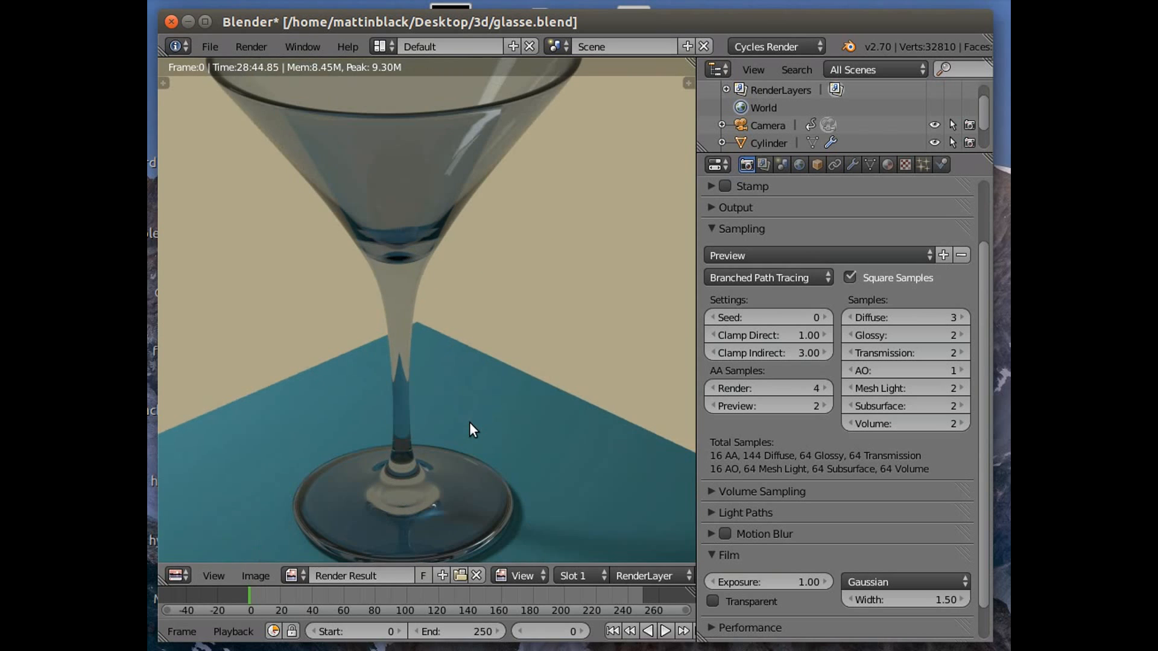
pyautogui.scroll(-2, 470, 419)
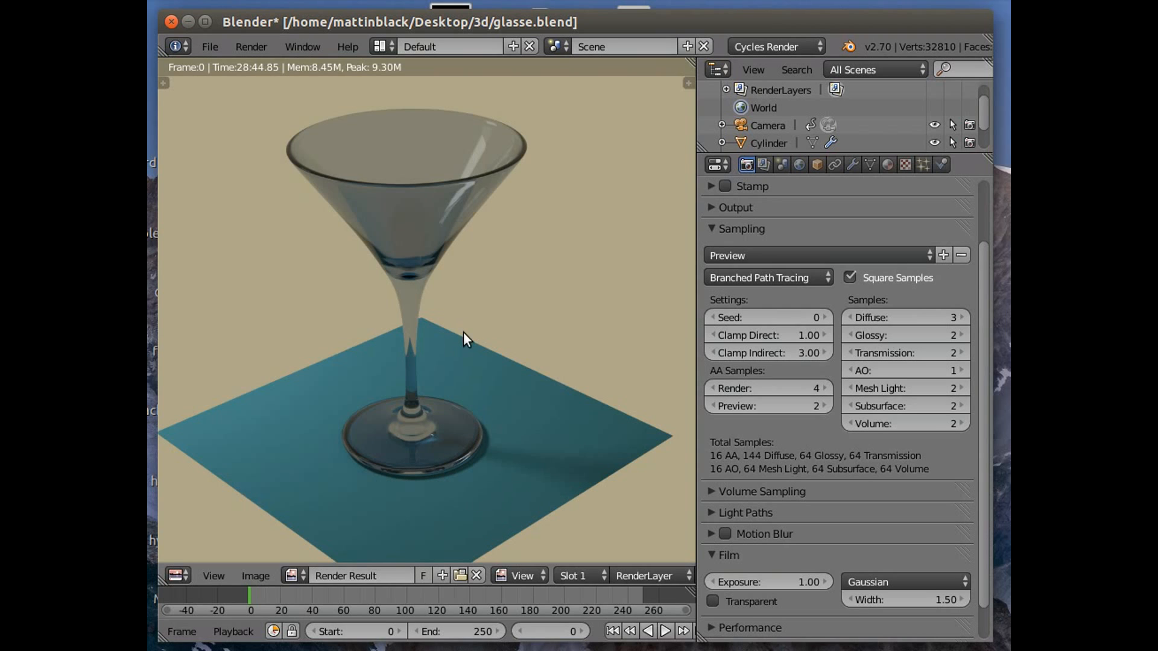
pyautogui.click(260, 574)
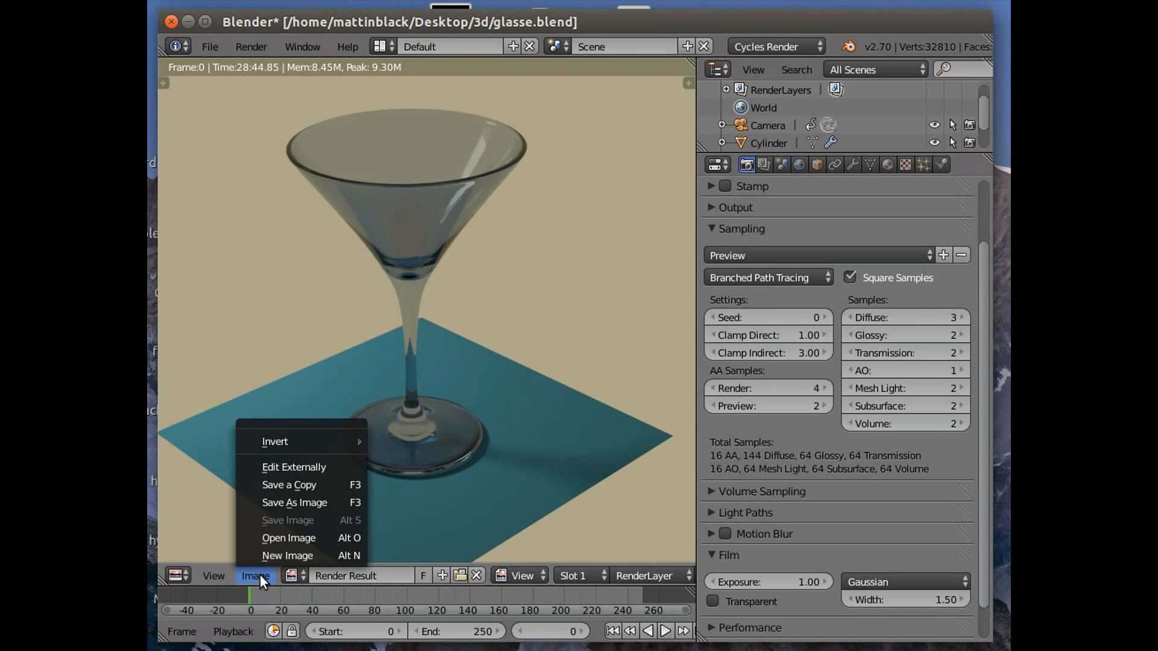
pyautogui.click(296, 479)
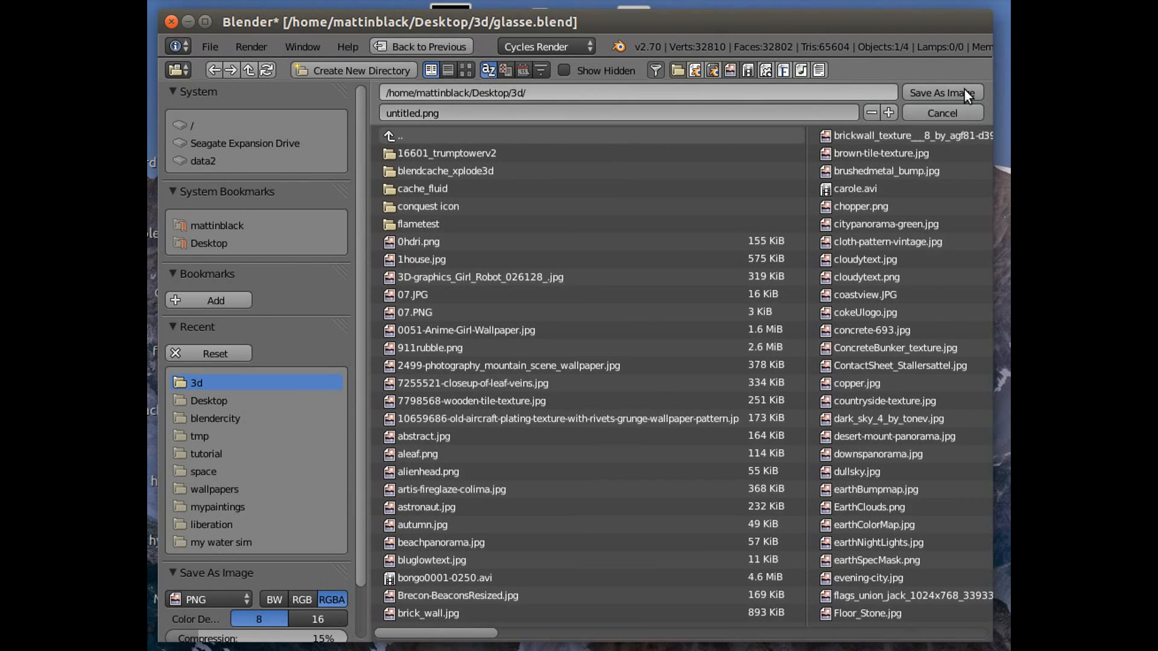
pyautogui.click(205, 243)
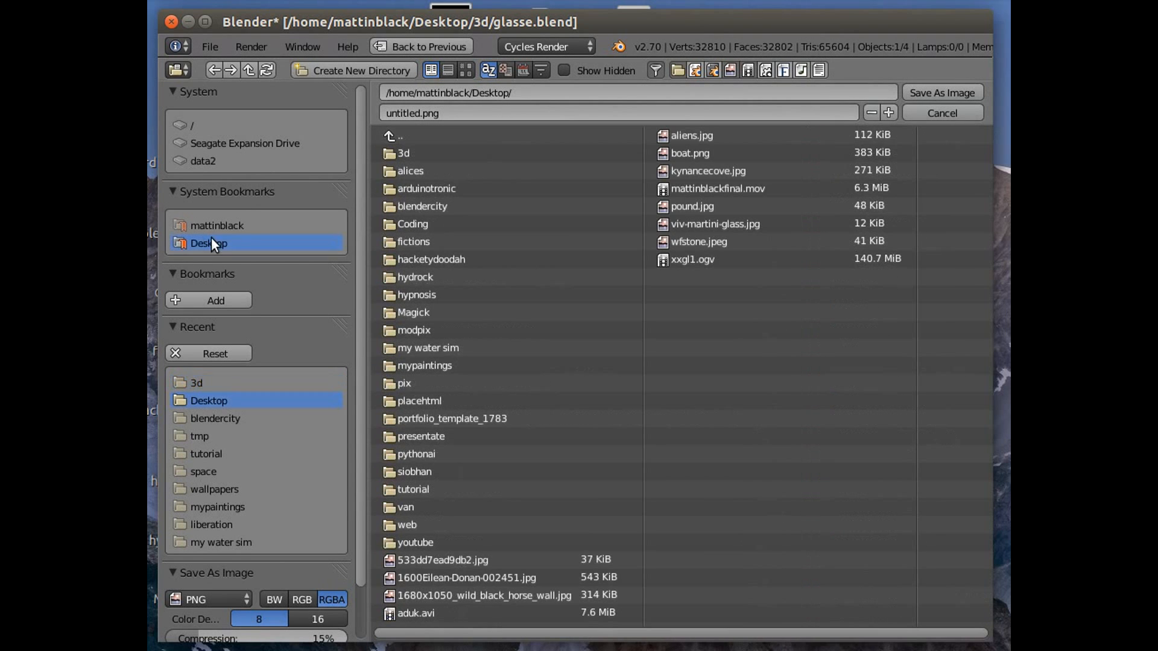
pyautogui.click(422, 113)
pyautogui.moveTo(416, 113); pyautogui.dragTo(348, 113)
pyautogui.write('glass')
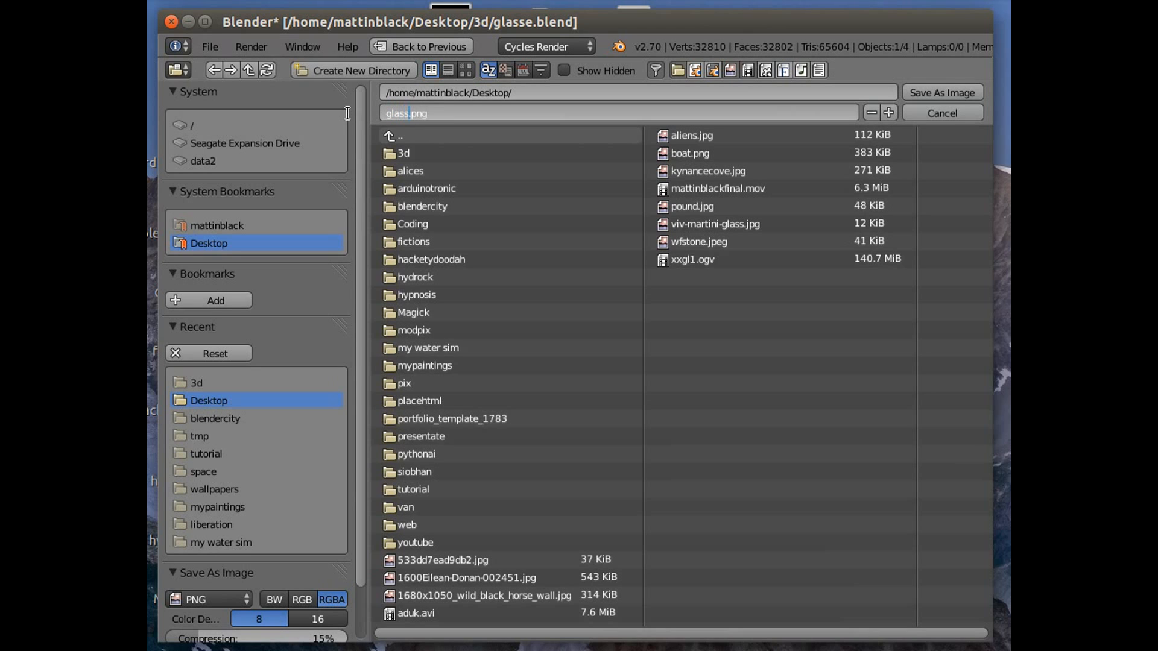
pyautogui.press('Return')
pyautogui.click(957, 88)
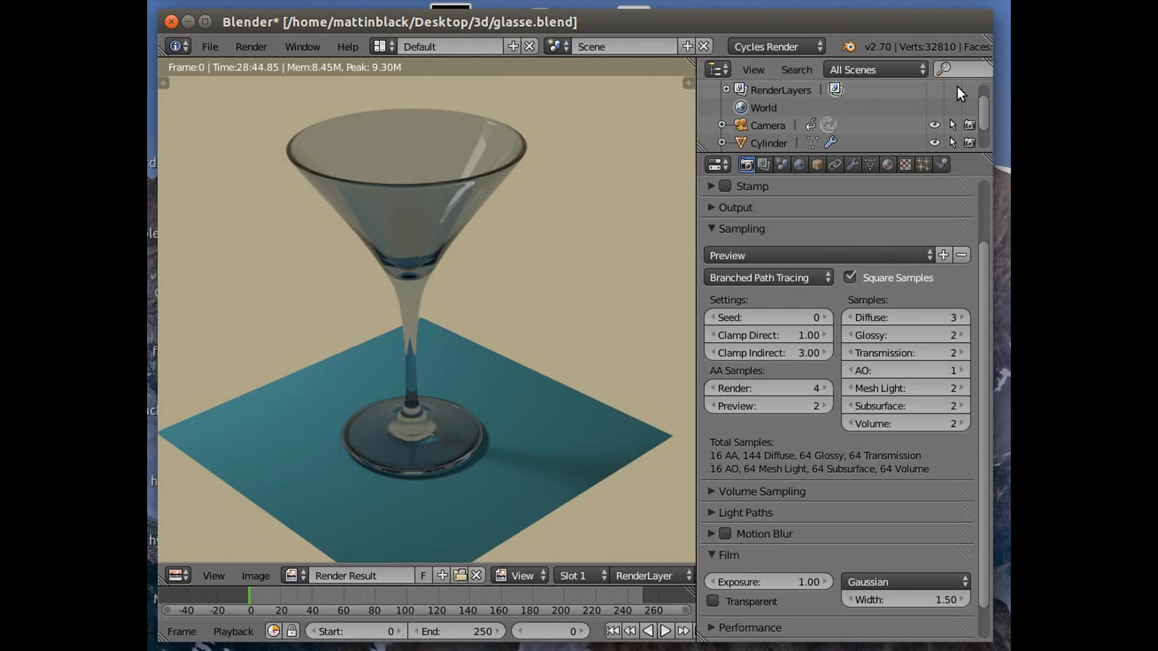
# Switch to the desktop and open glass.png in the image viewer to inspect it, then close the viewer.
pyautogui.click(189, 21)
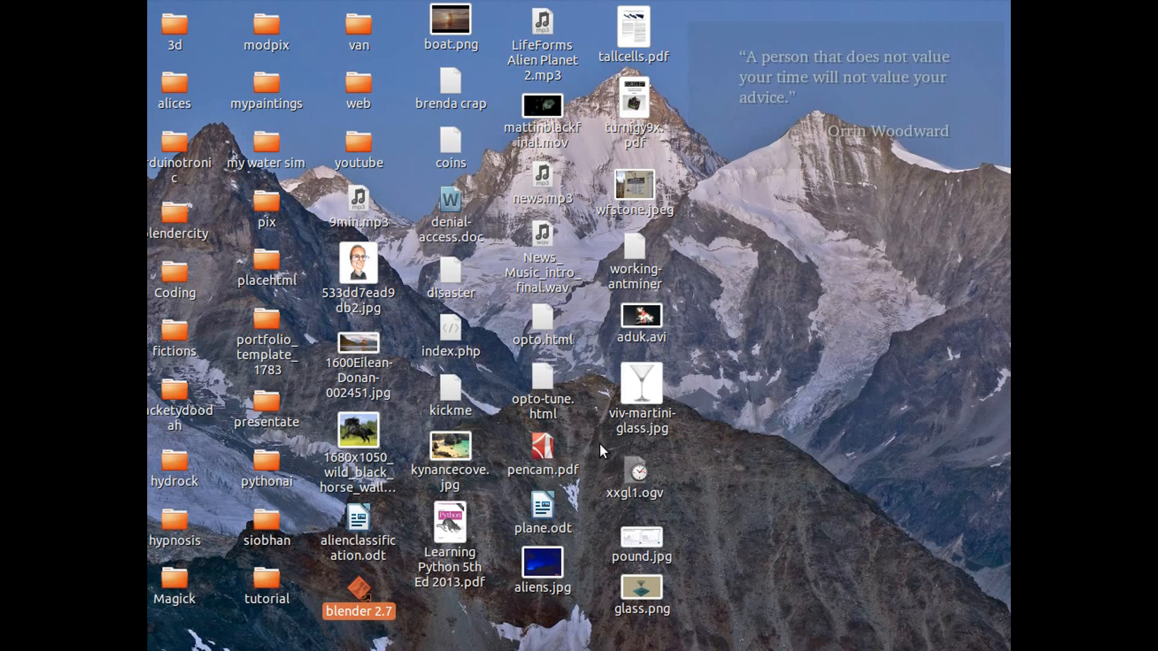
pyautogui.doubleClick(644, 587)
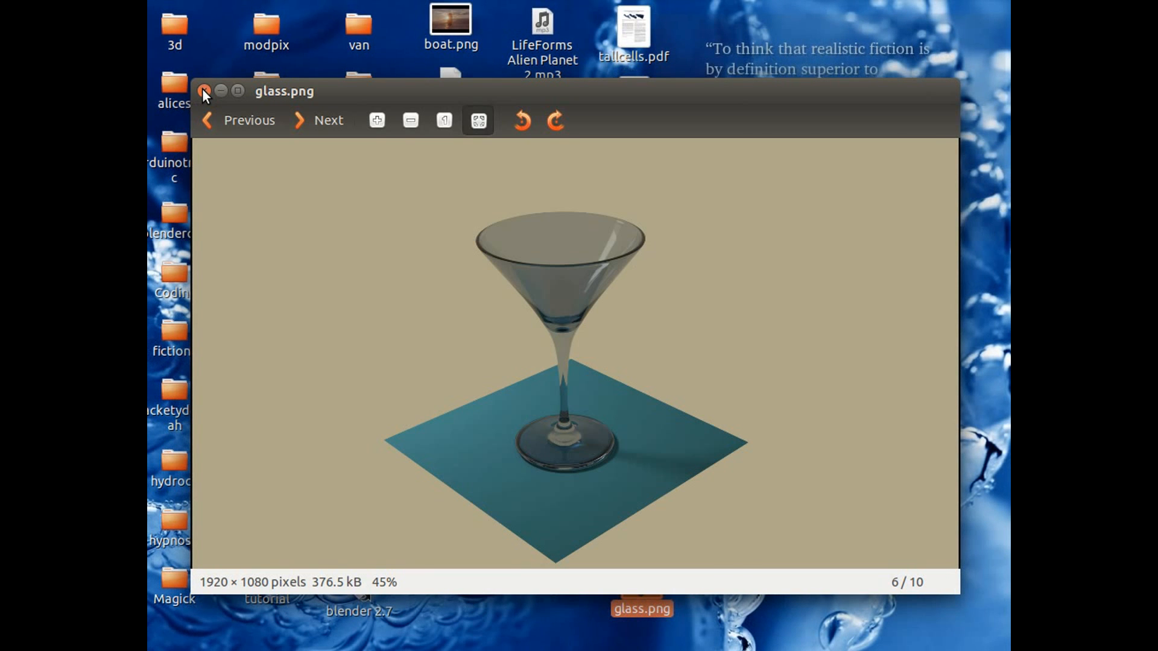
pyautogui.click(203, 91)
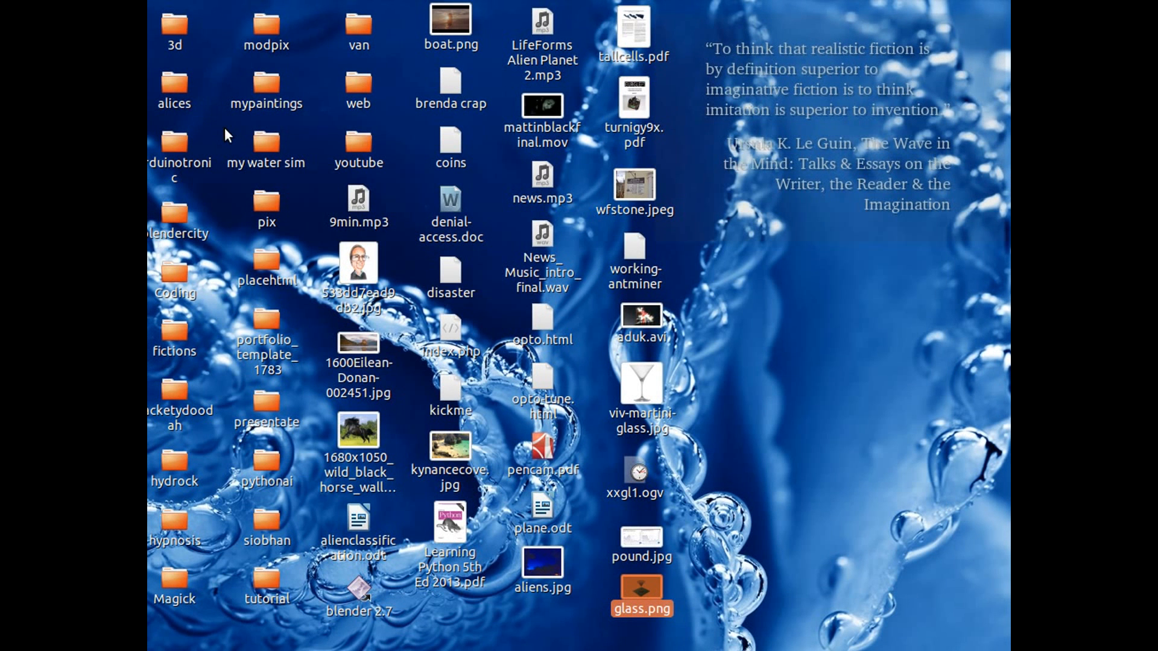
# Switch back to Blender and examine the rendered image.
pyautogui.hotkey('alt', 'Tab')
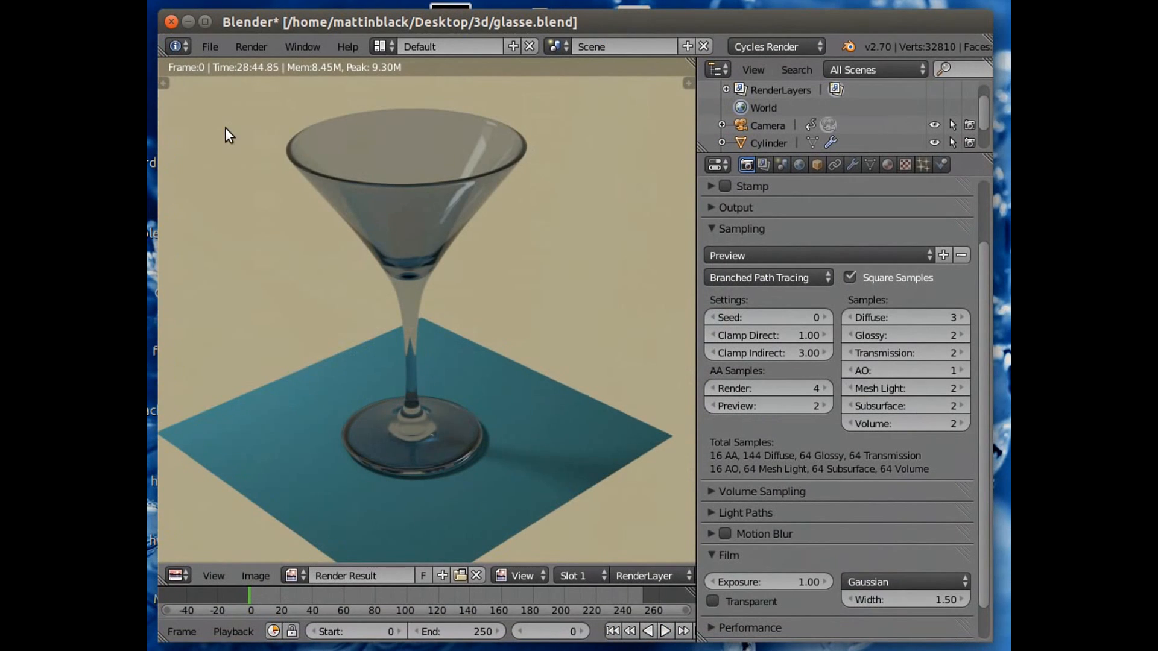
pyautogui.scroll(-4, 417, 283)
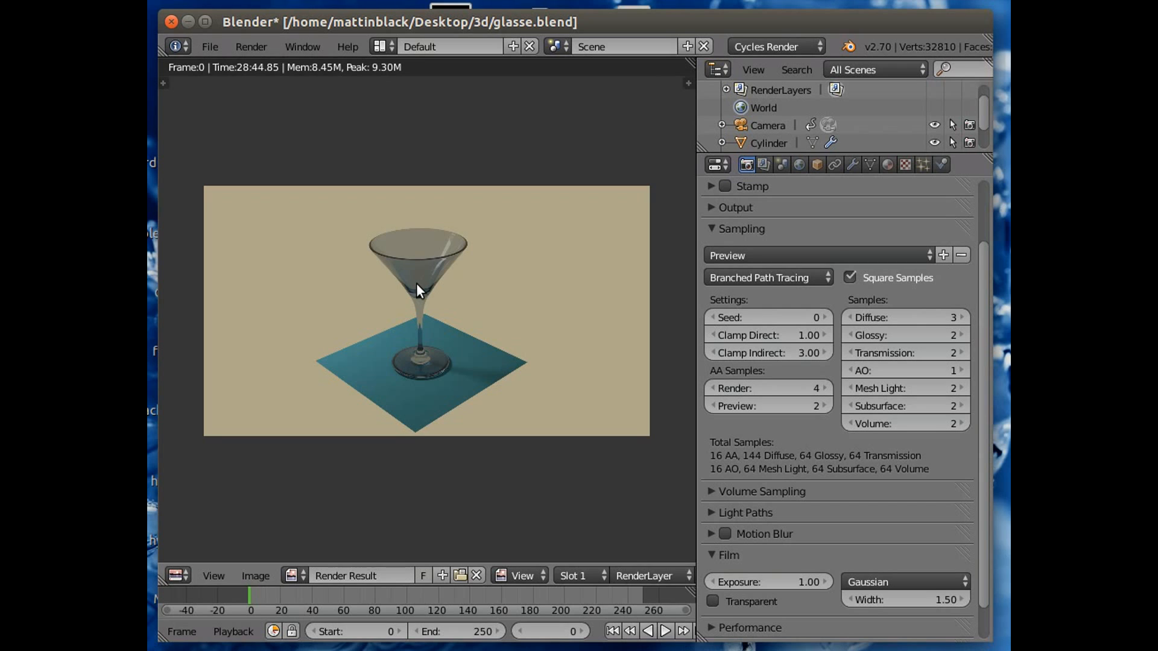
pyautogui.scroll(2, 416, 284)
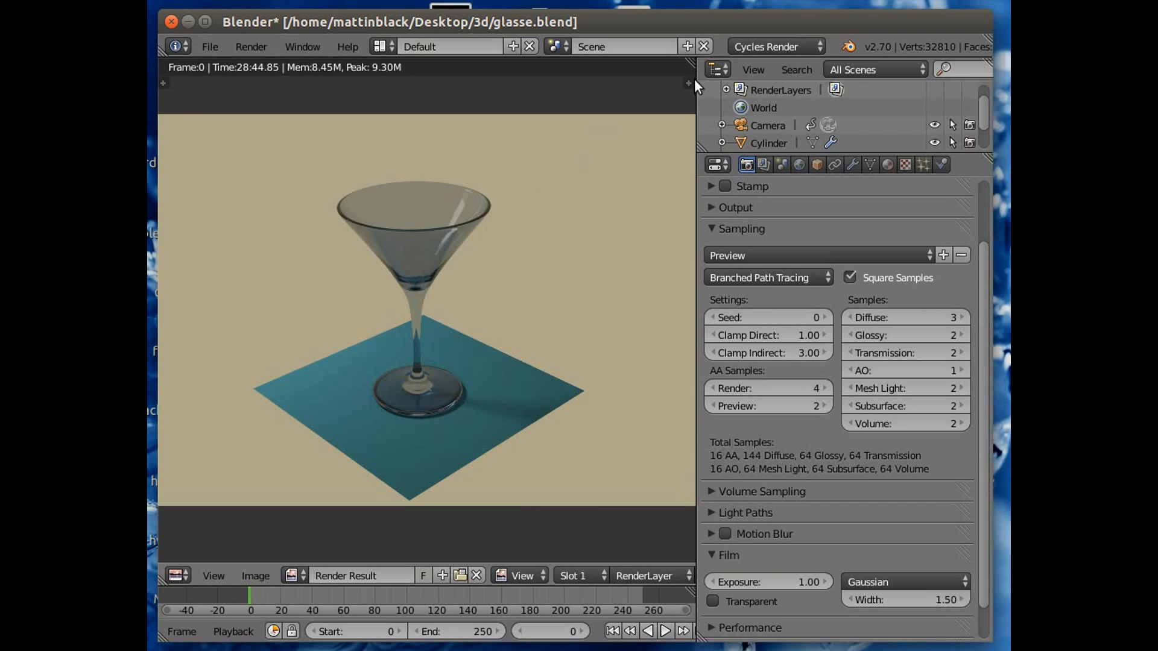
pyautogui.click(827, 1)
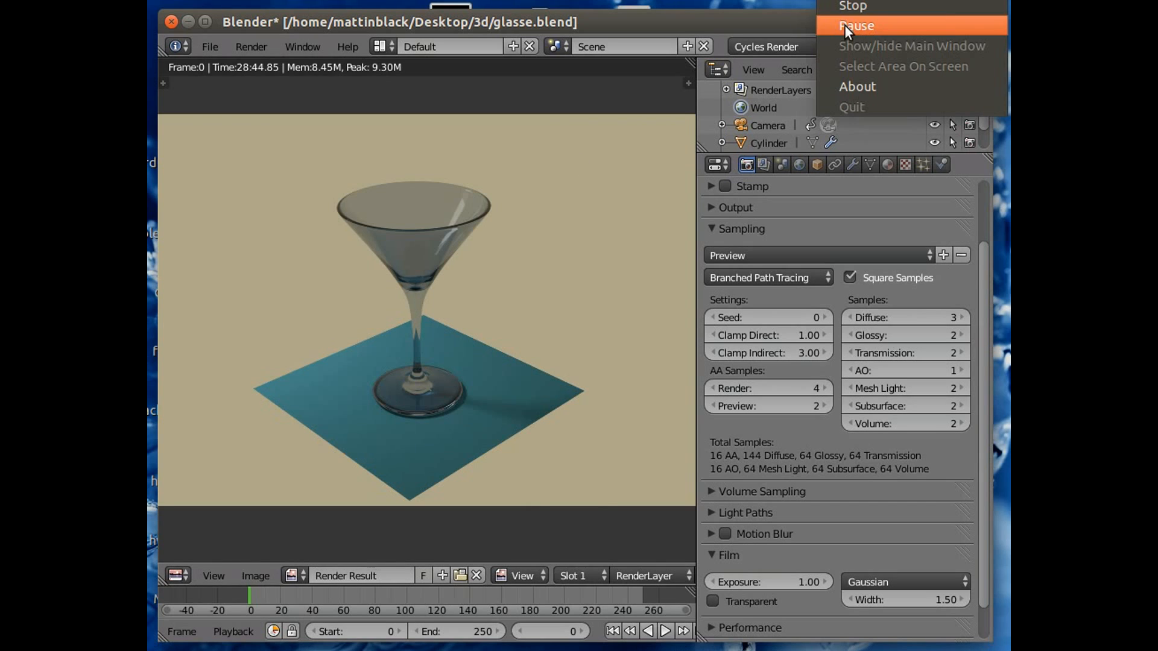